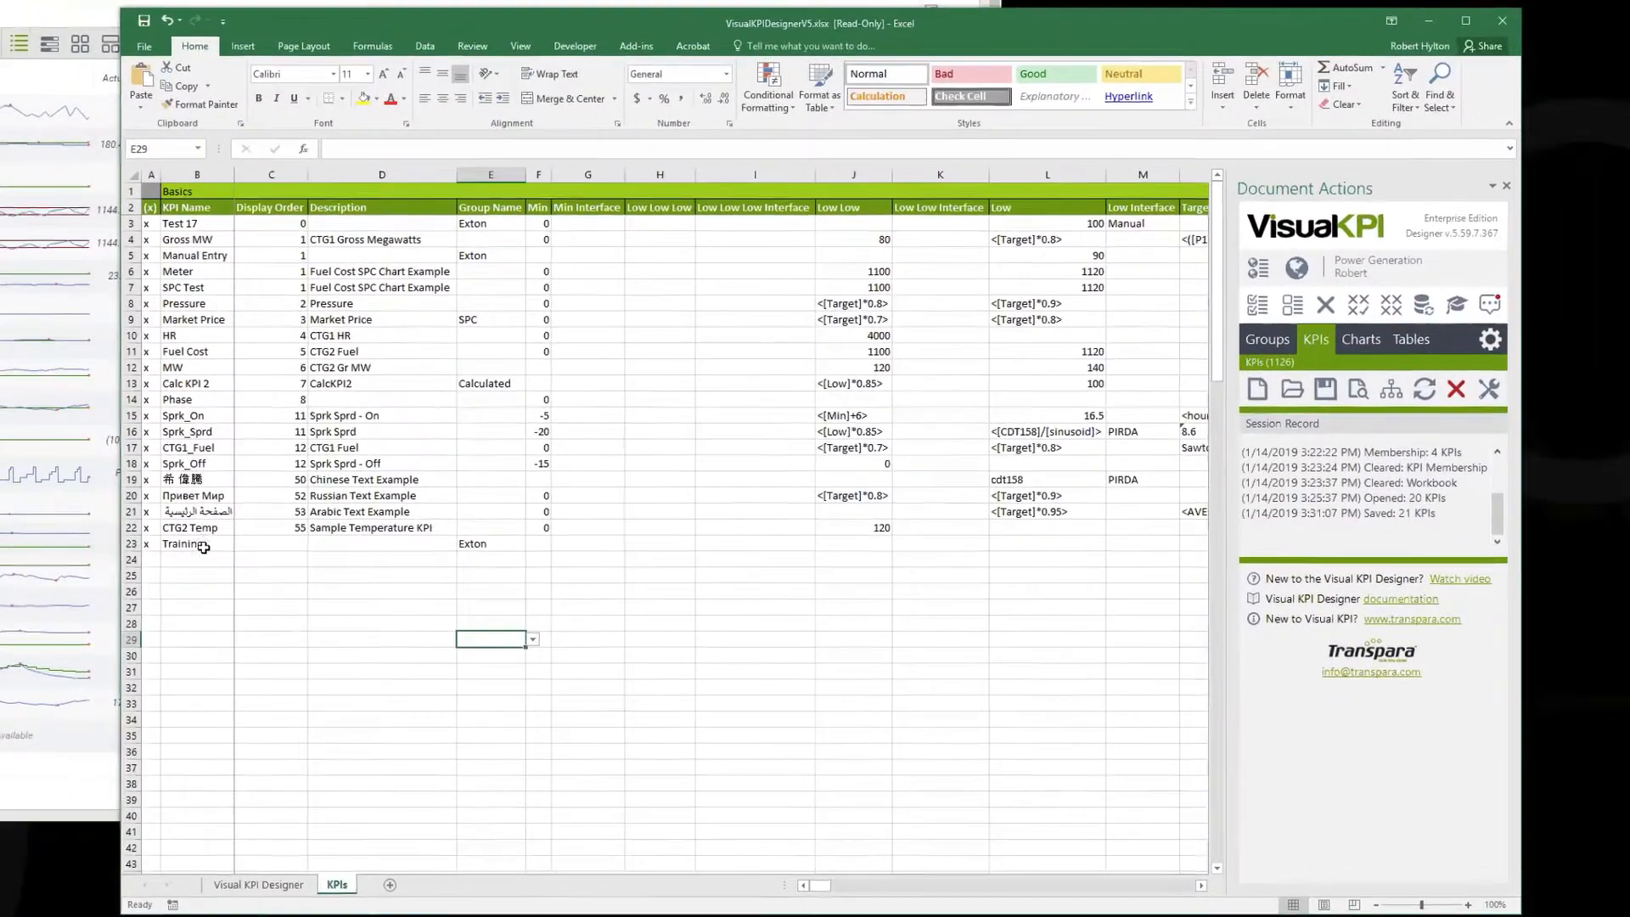
Set the Training KPI's display order to 0.
click(469, 581)
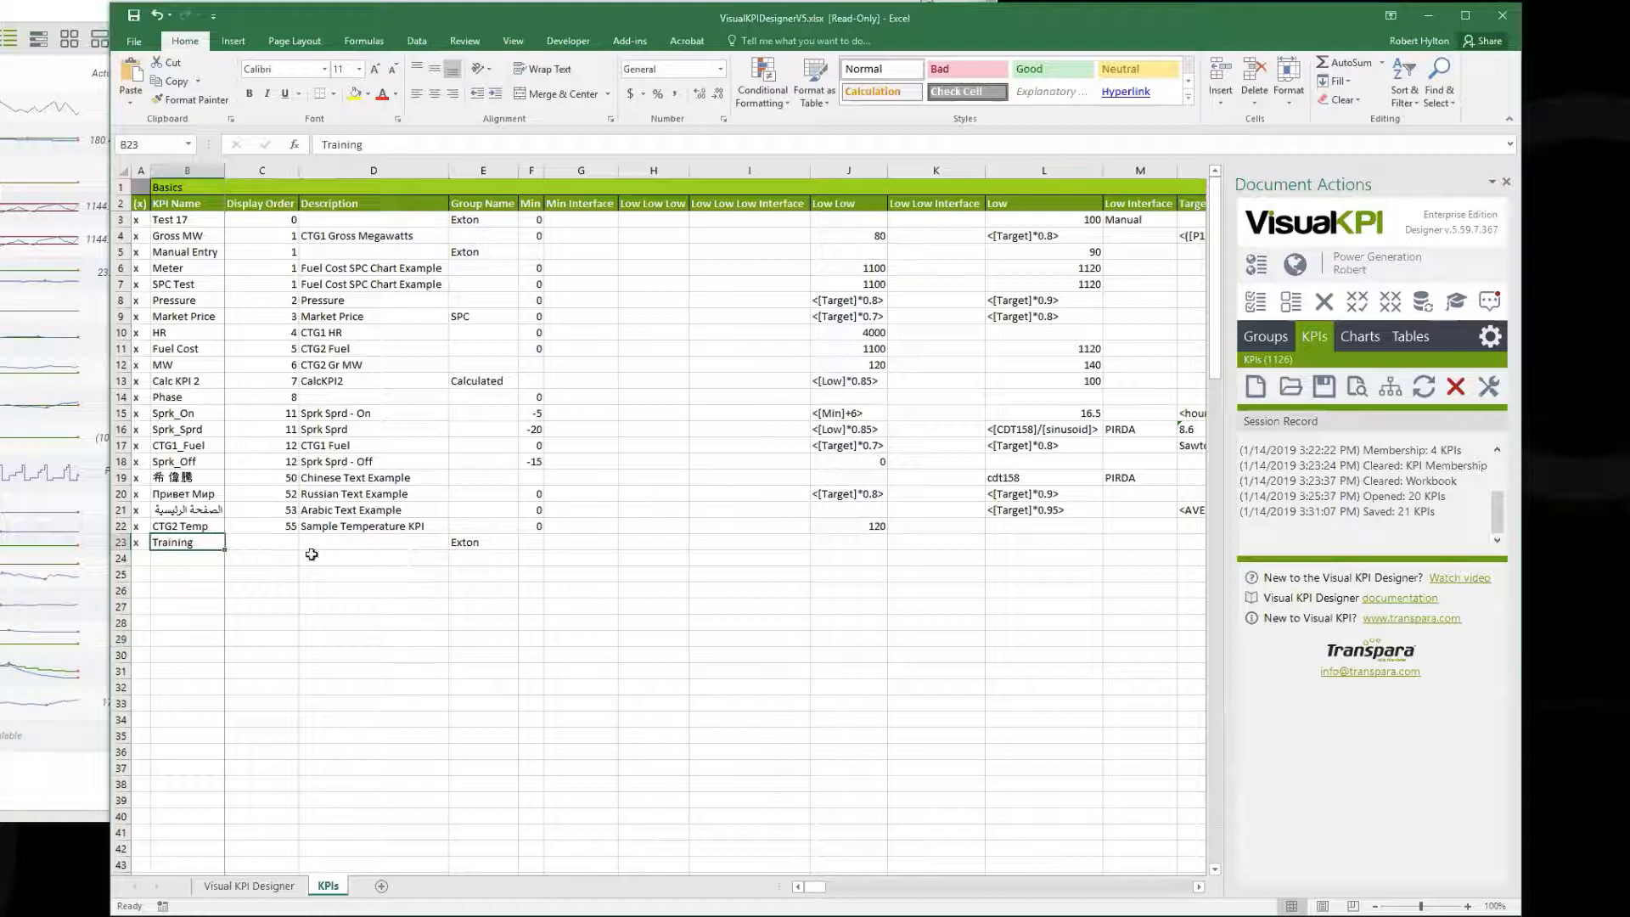
click(500, 543)
click(468, 565)
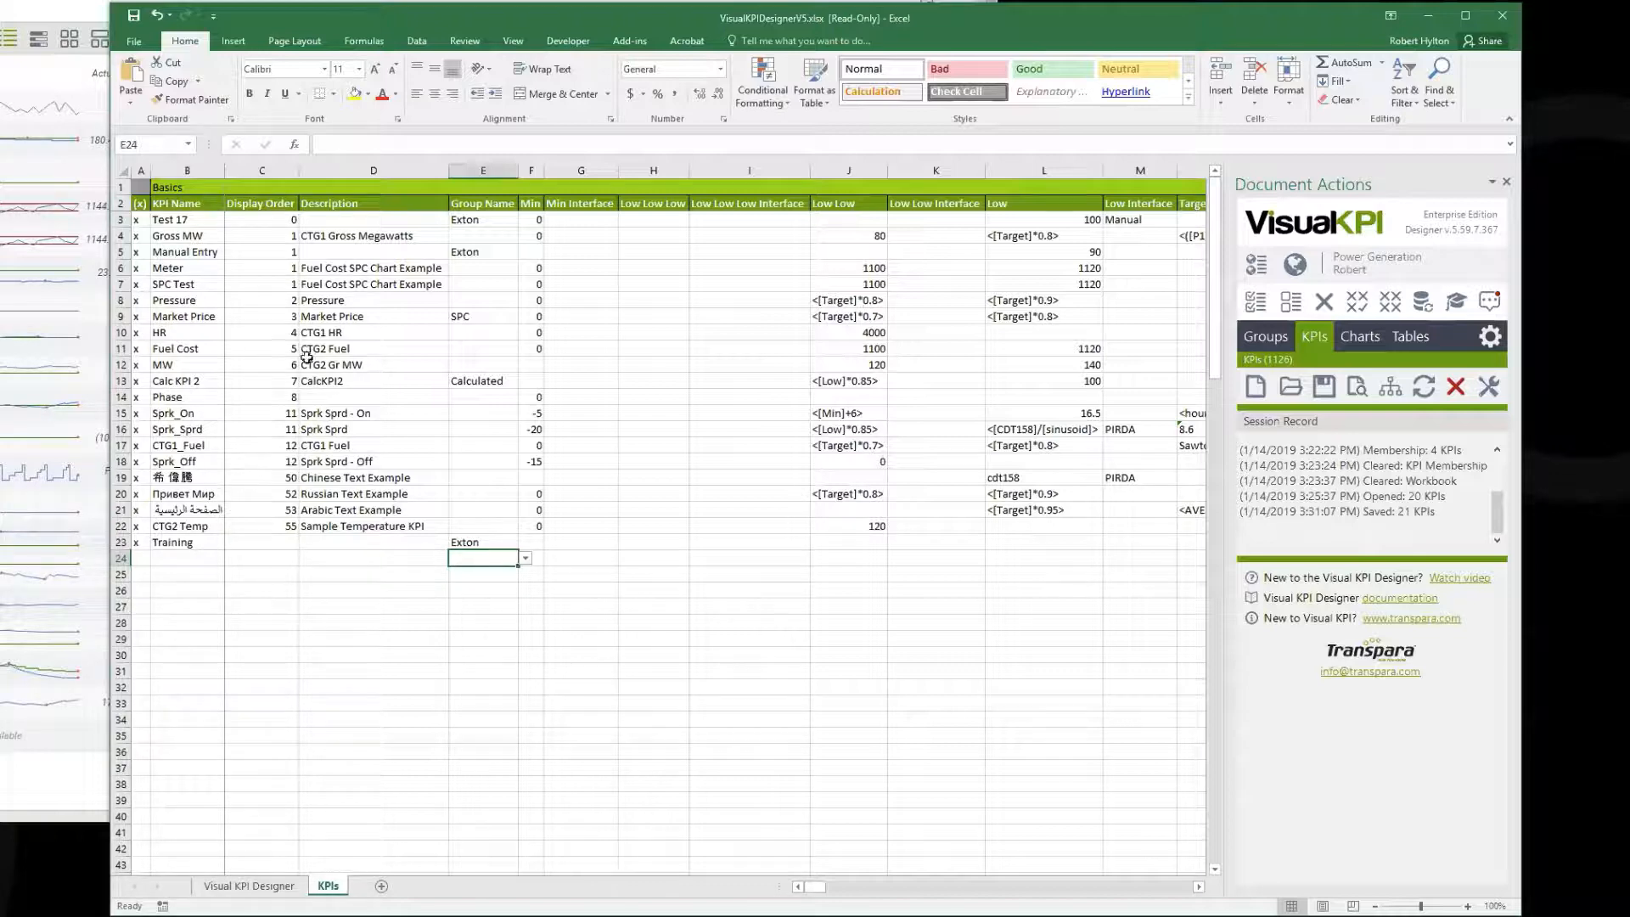
click(277, 544)
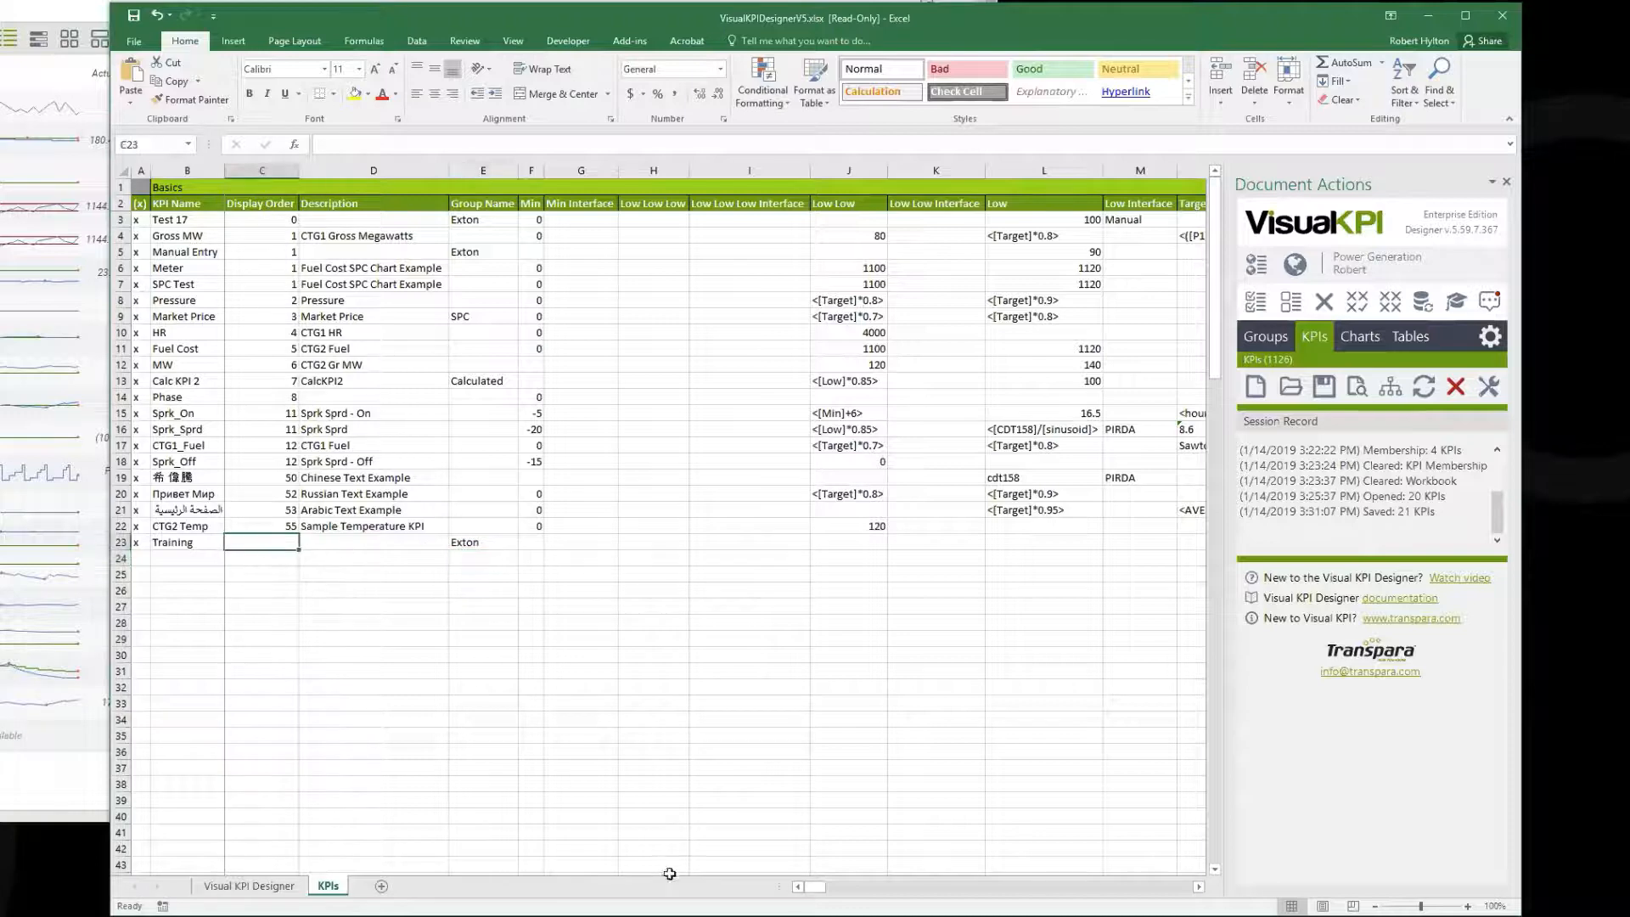
text(0)
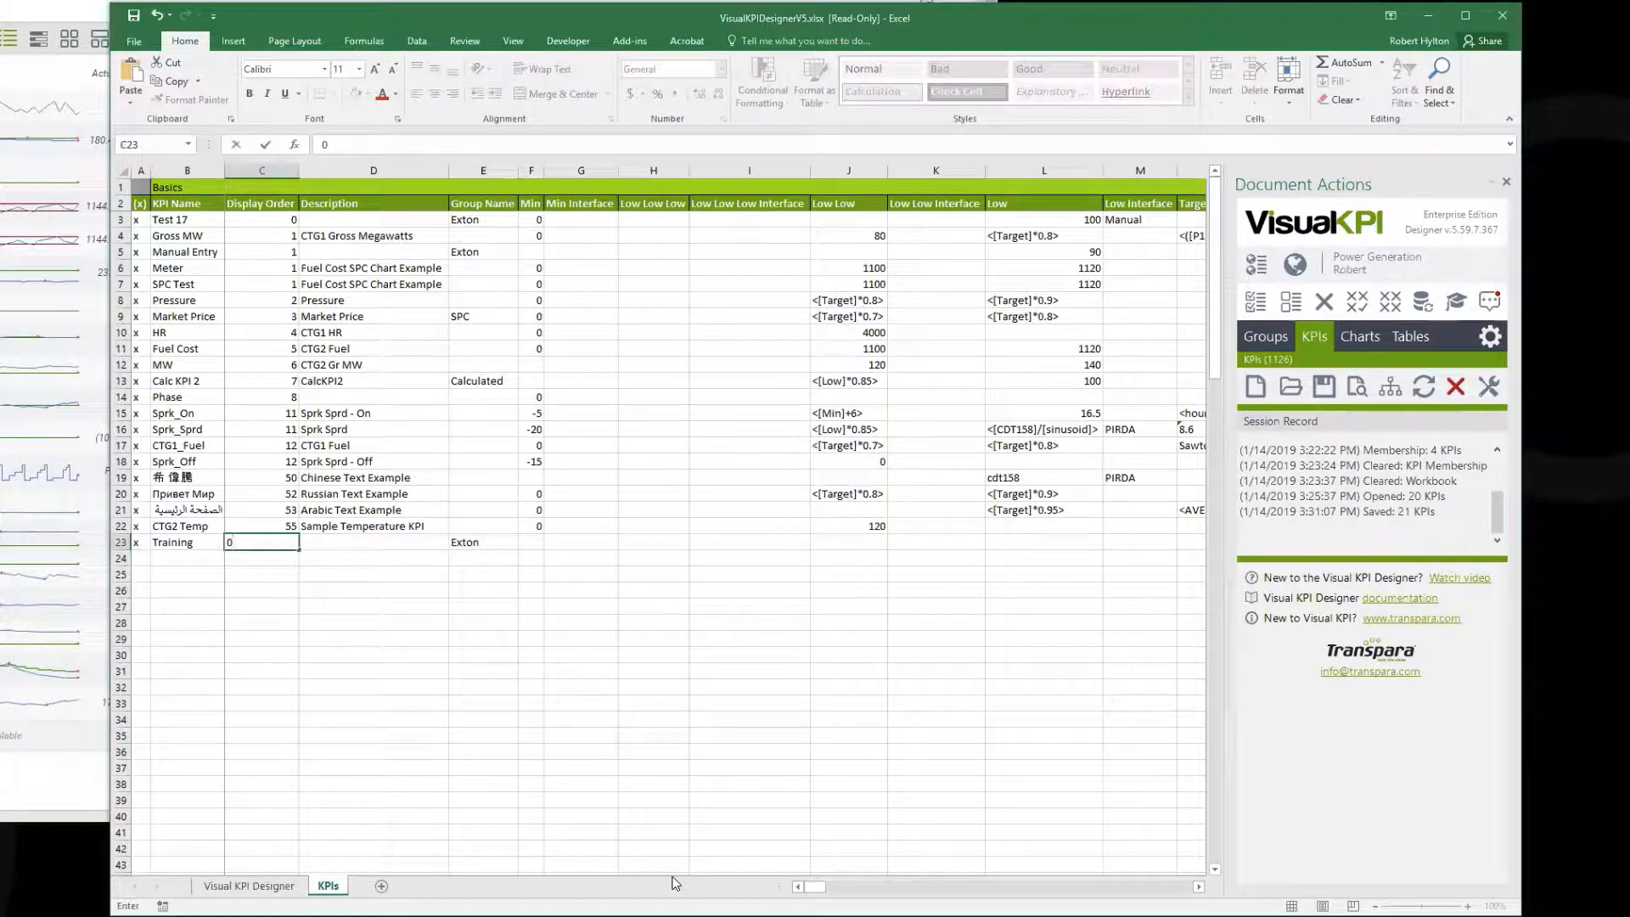
key(Return)
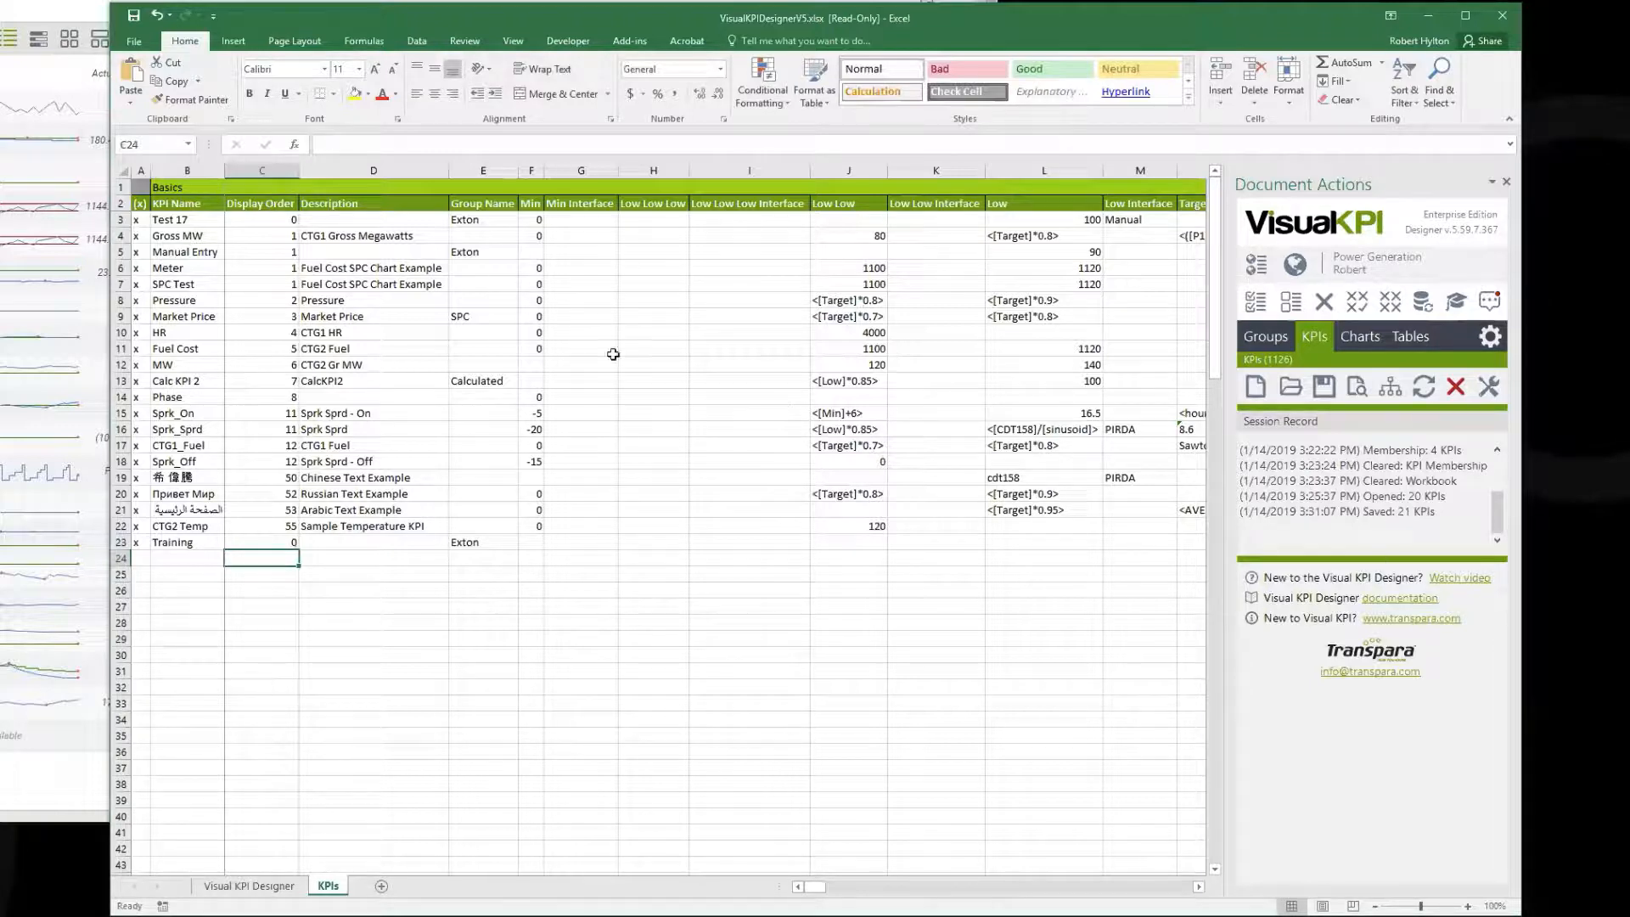
Set the Test 17 KPI's display order to 1.
click(281, 220)
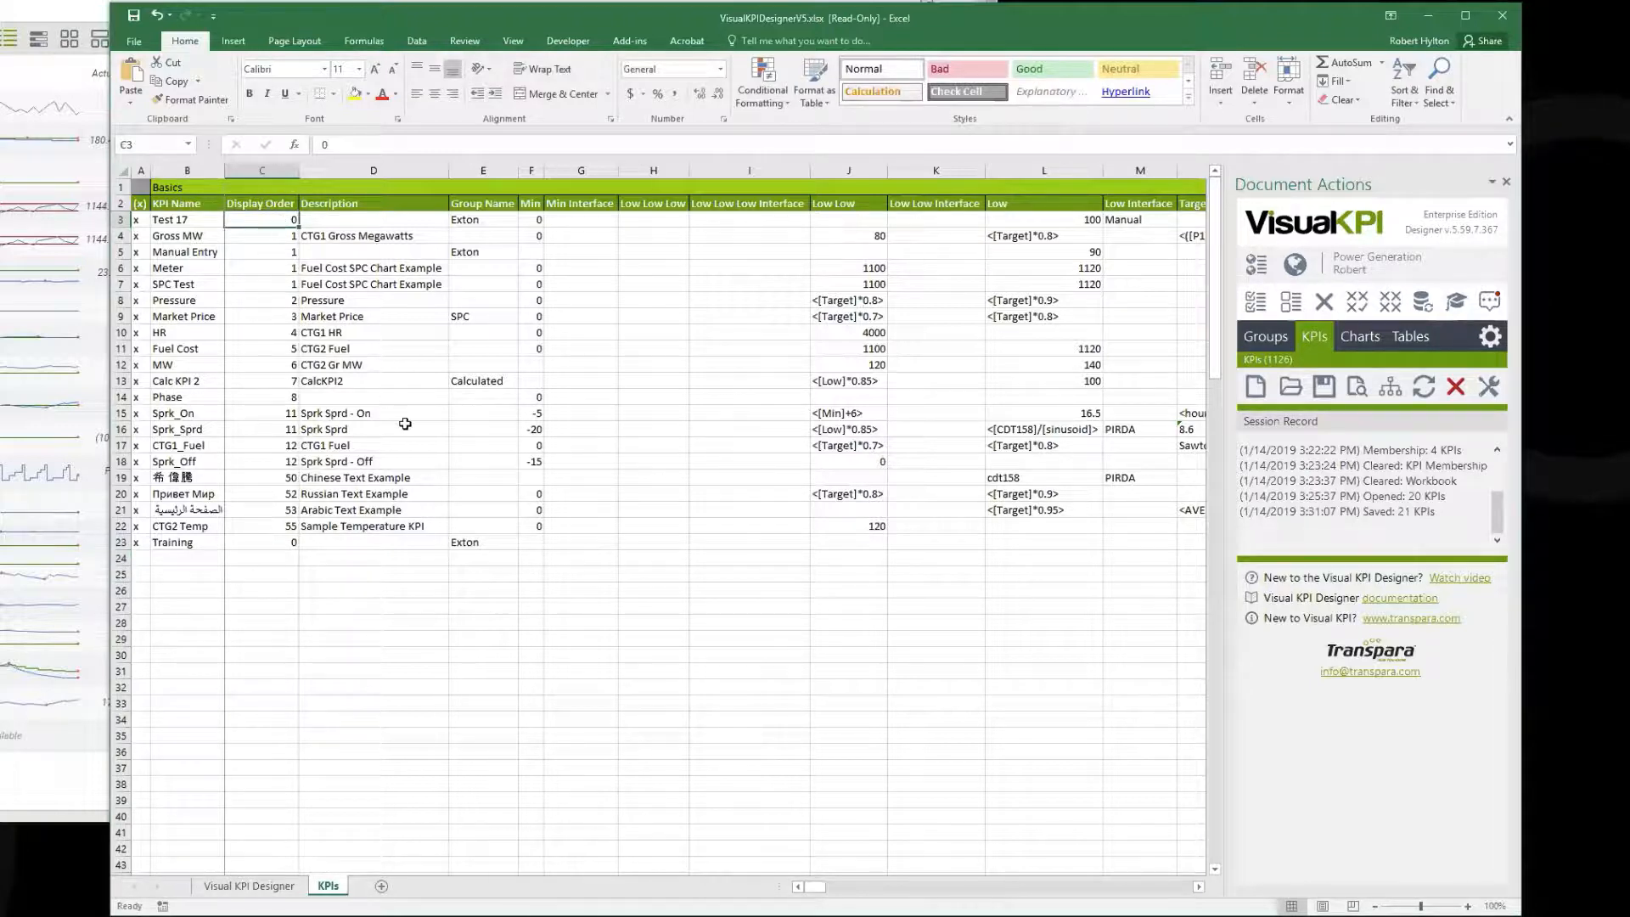
text(1)
click(297, 657)
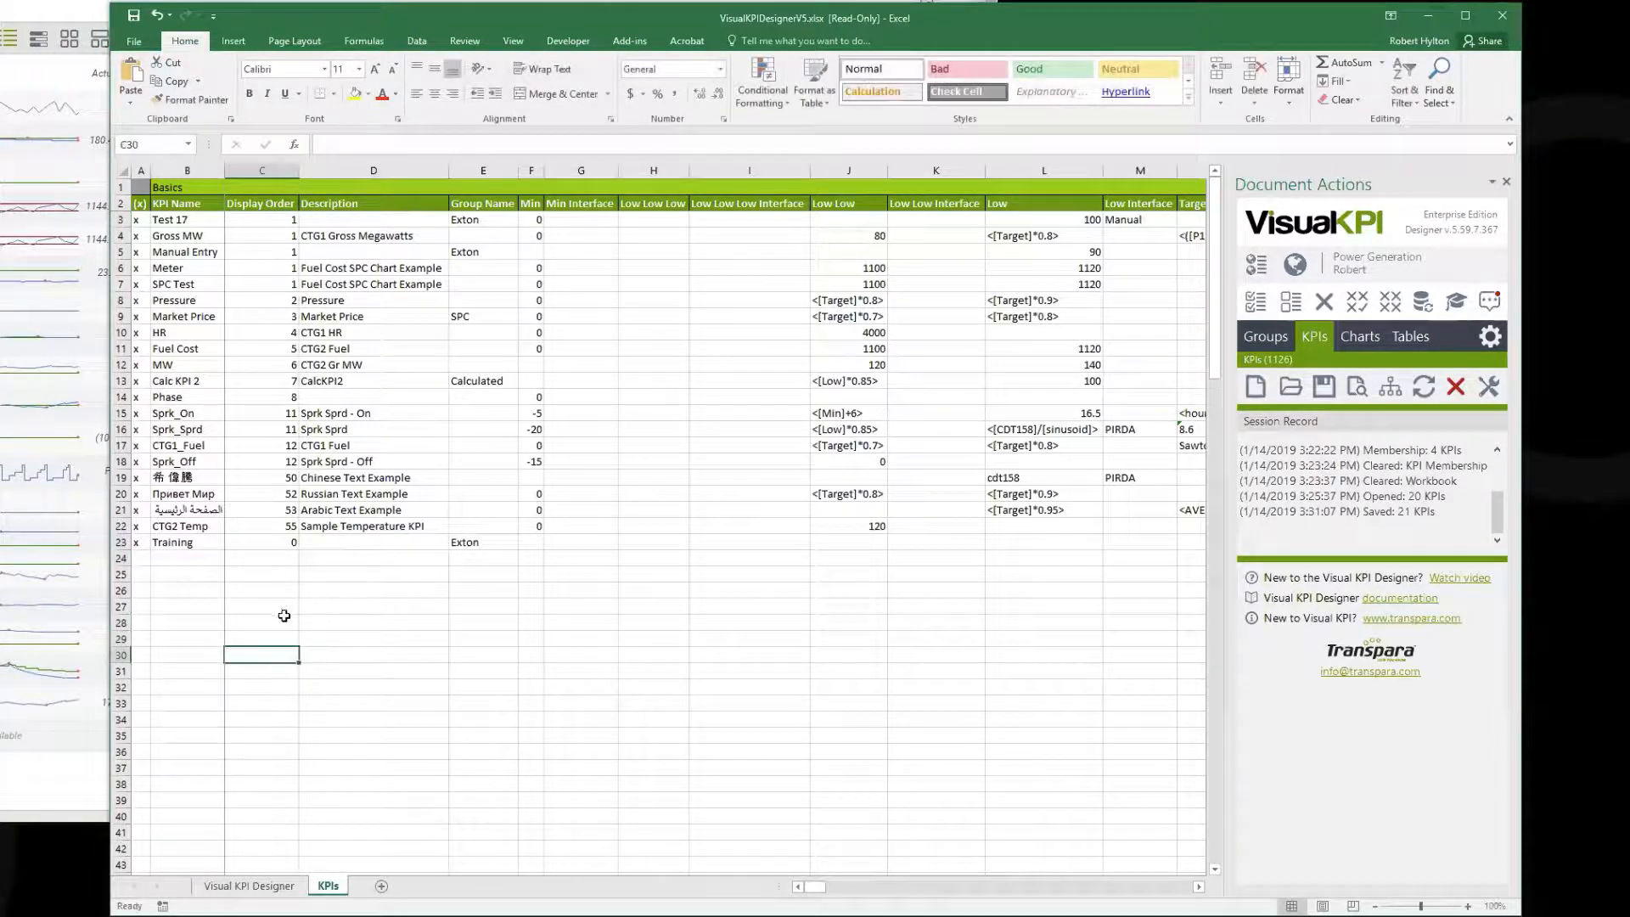
Save the KPIs and refresh the Exton KPI list on the Visual KPI website.
click(272, 560)
click(275, 542)
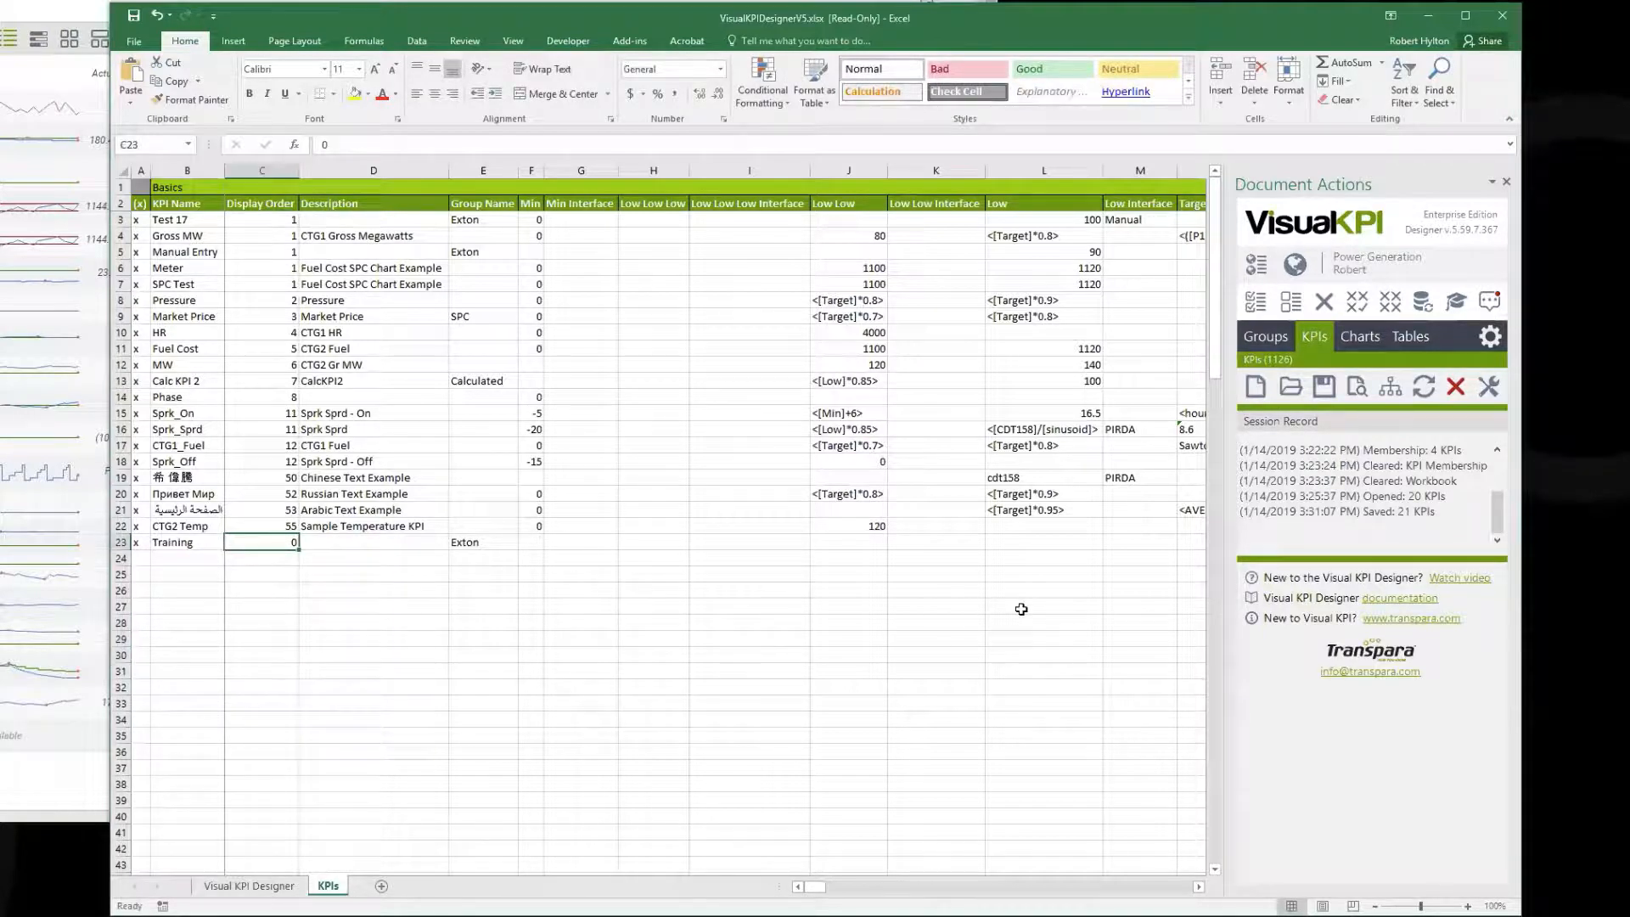
click(1323, 386)
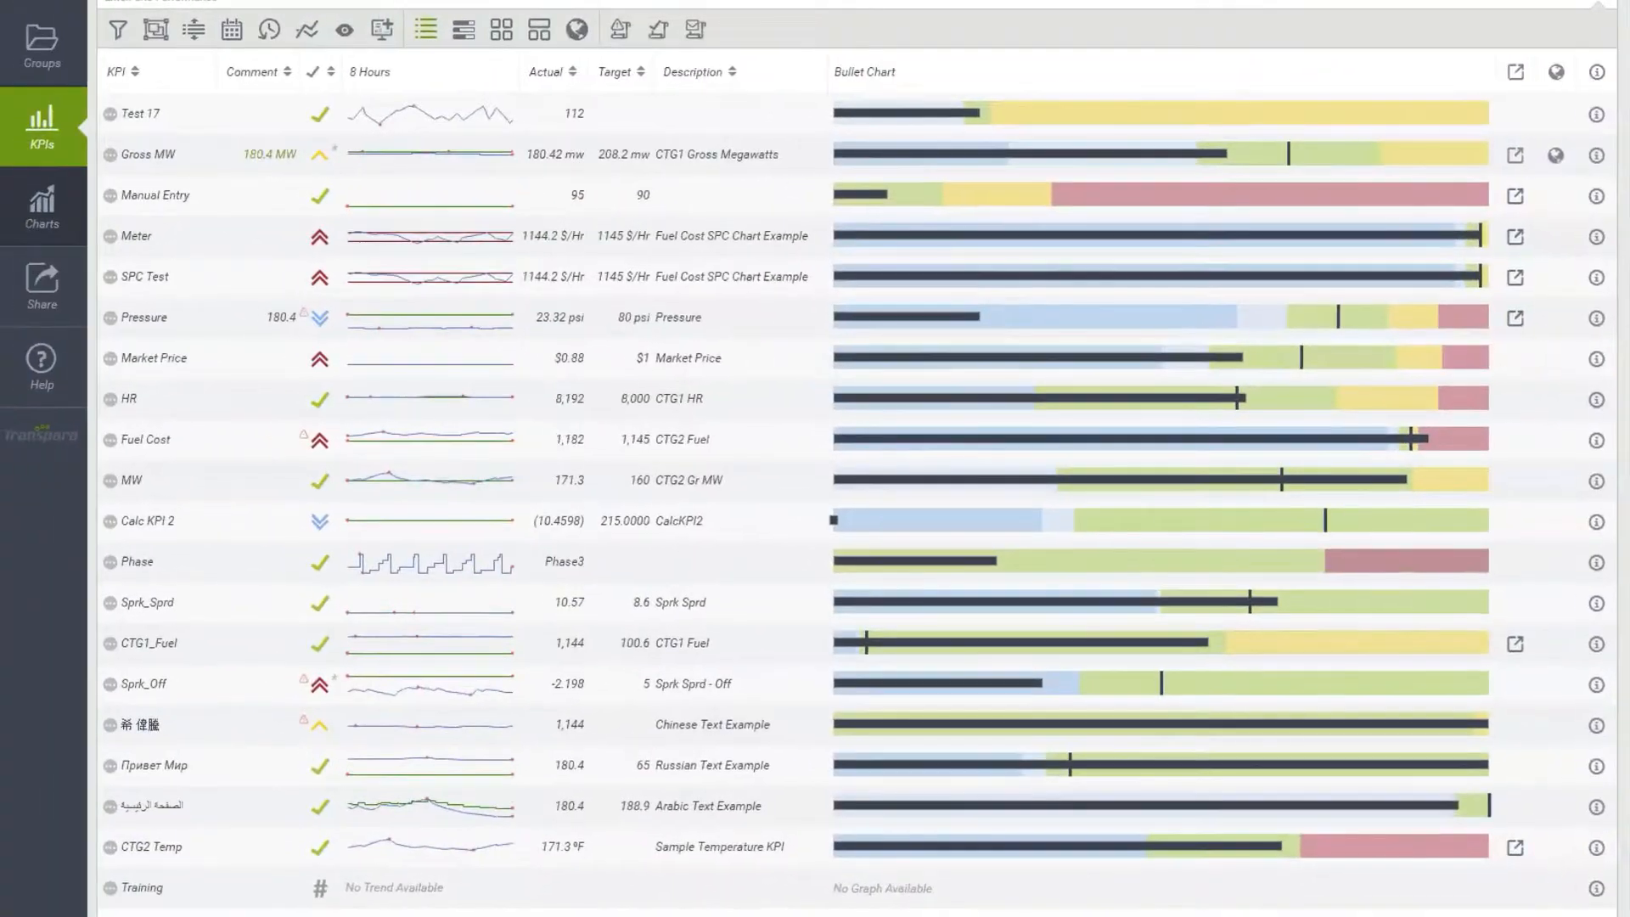
key(F5)
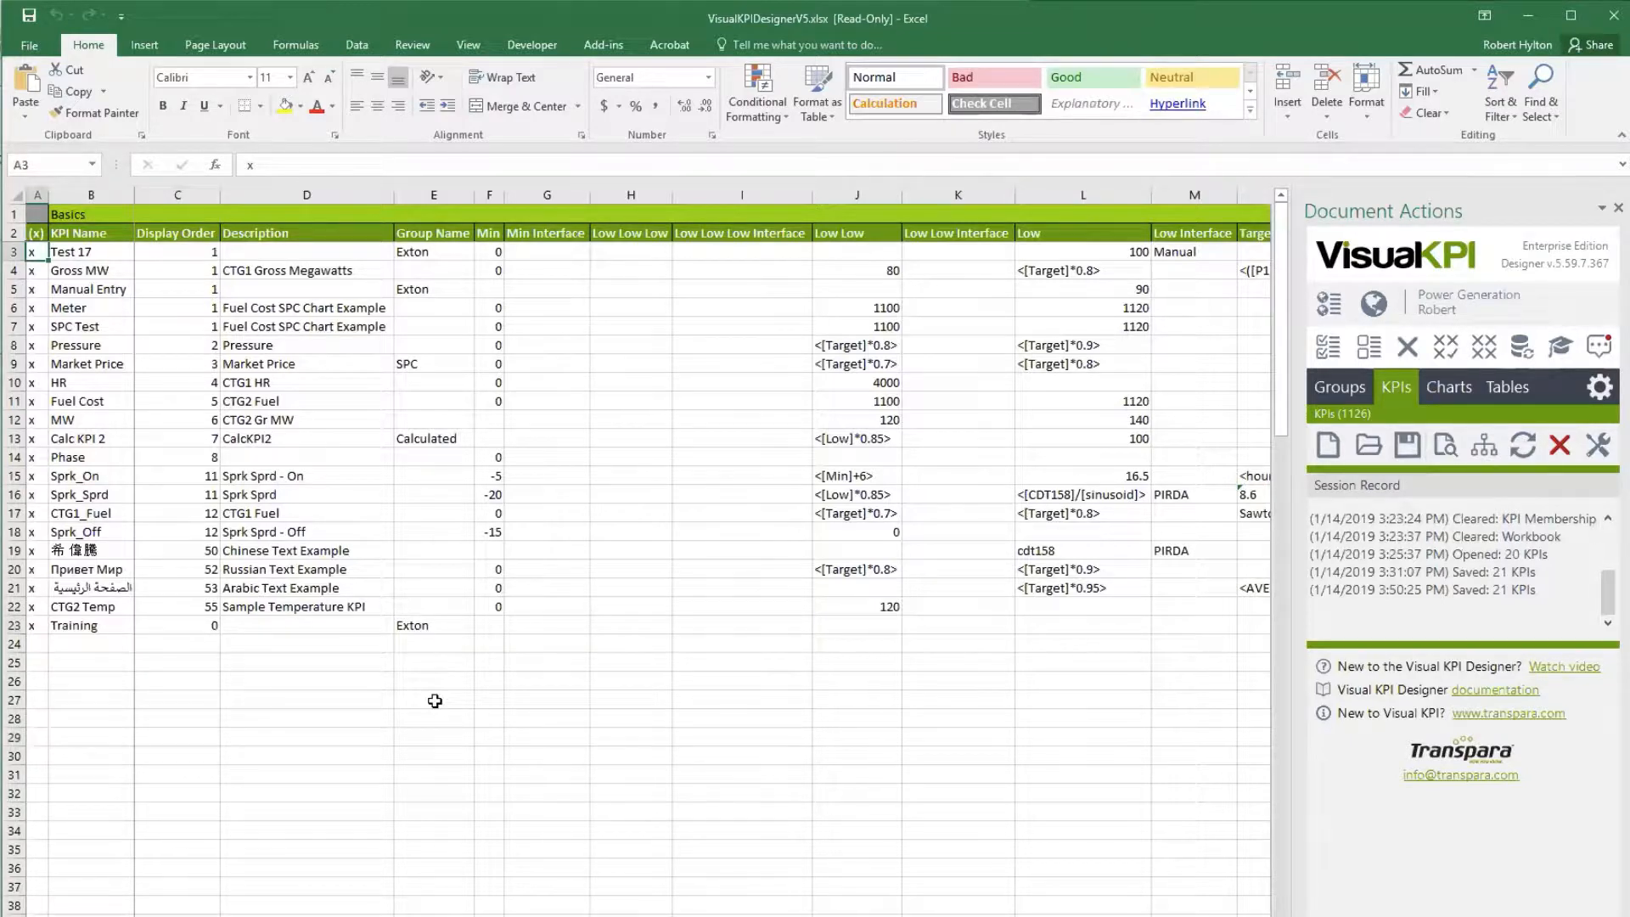
Back in the Excel KPI sheet, enter "Description" as the Training KPI's description and save the KPIs.
click(346, 628)
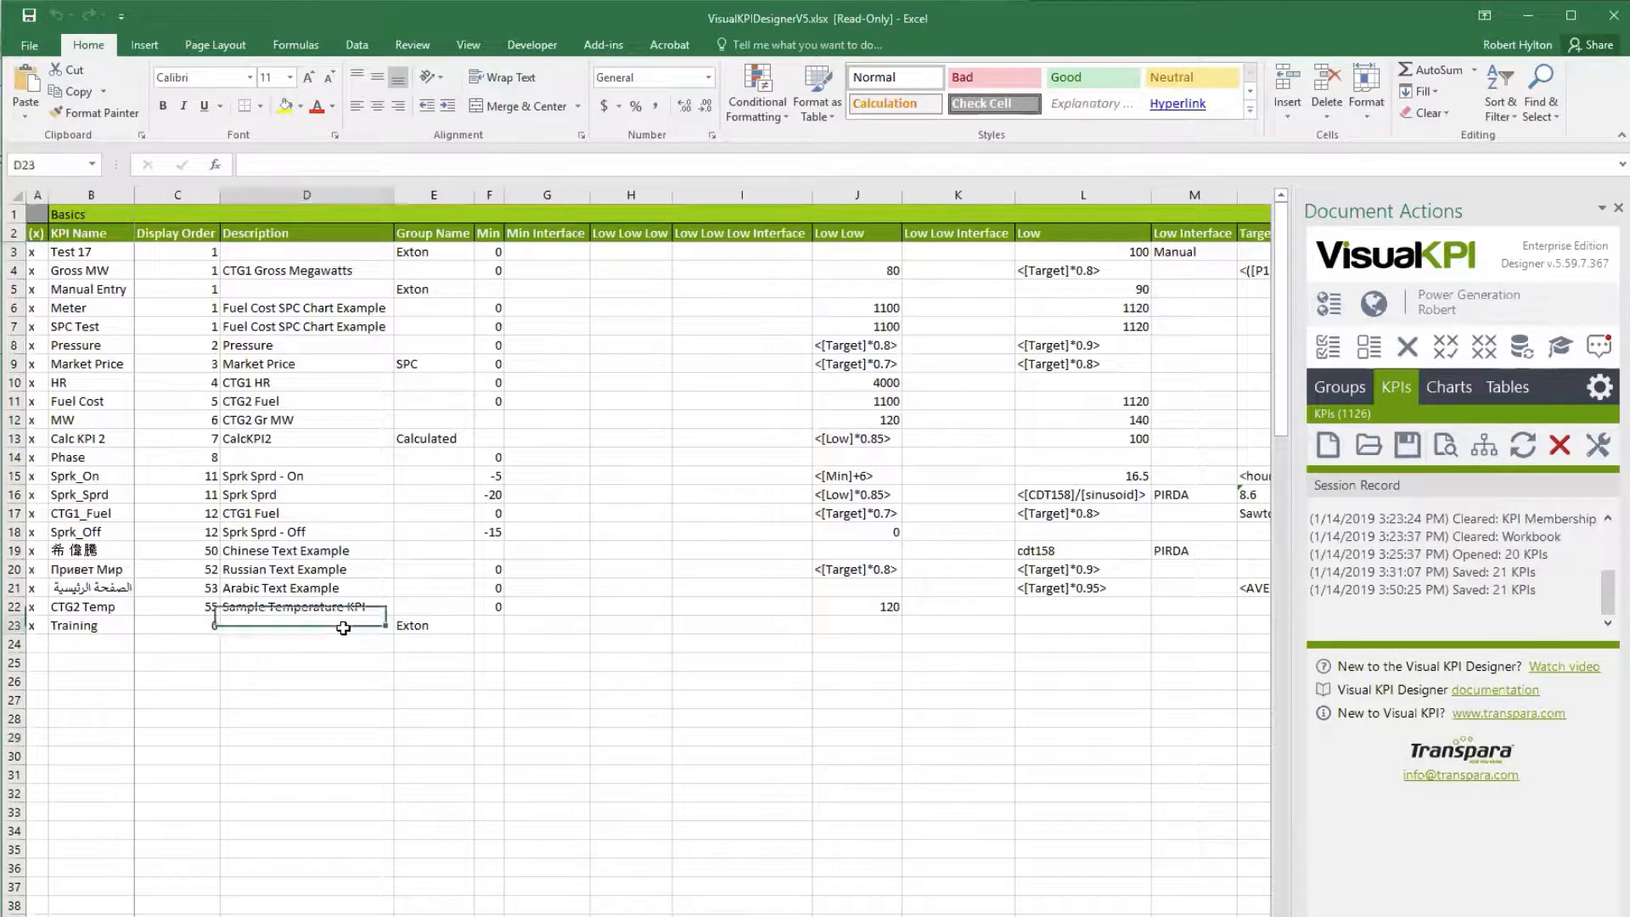
text(D)
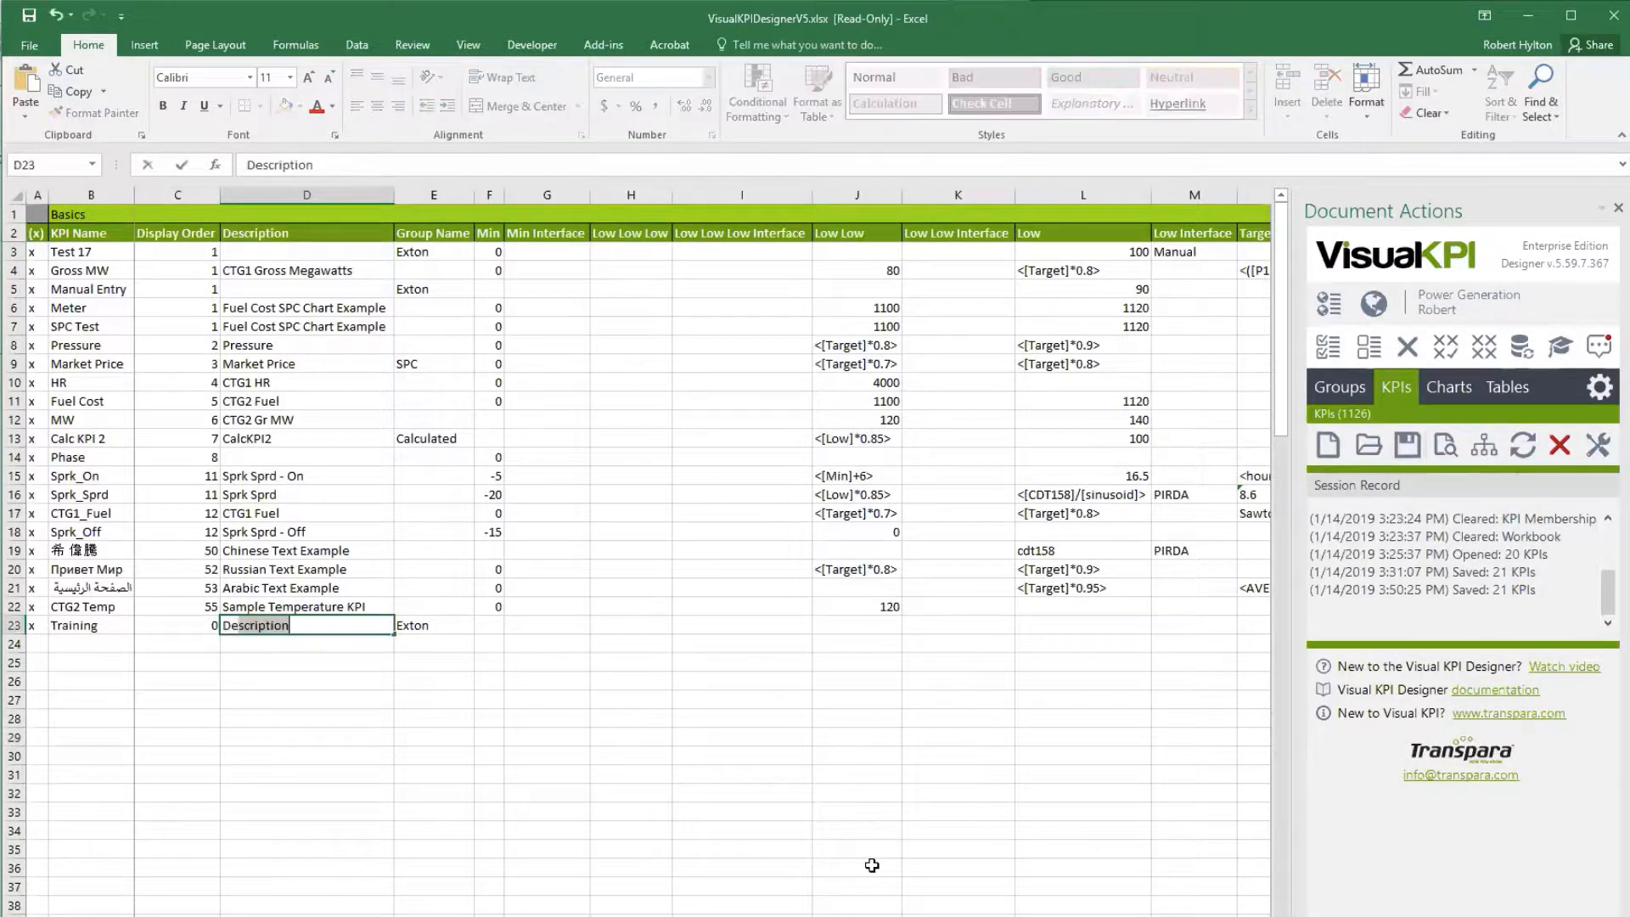
text(escription)
key(Return)
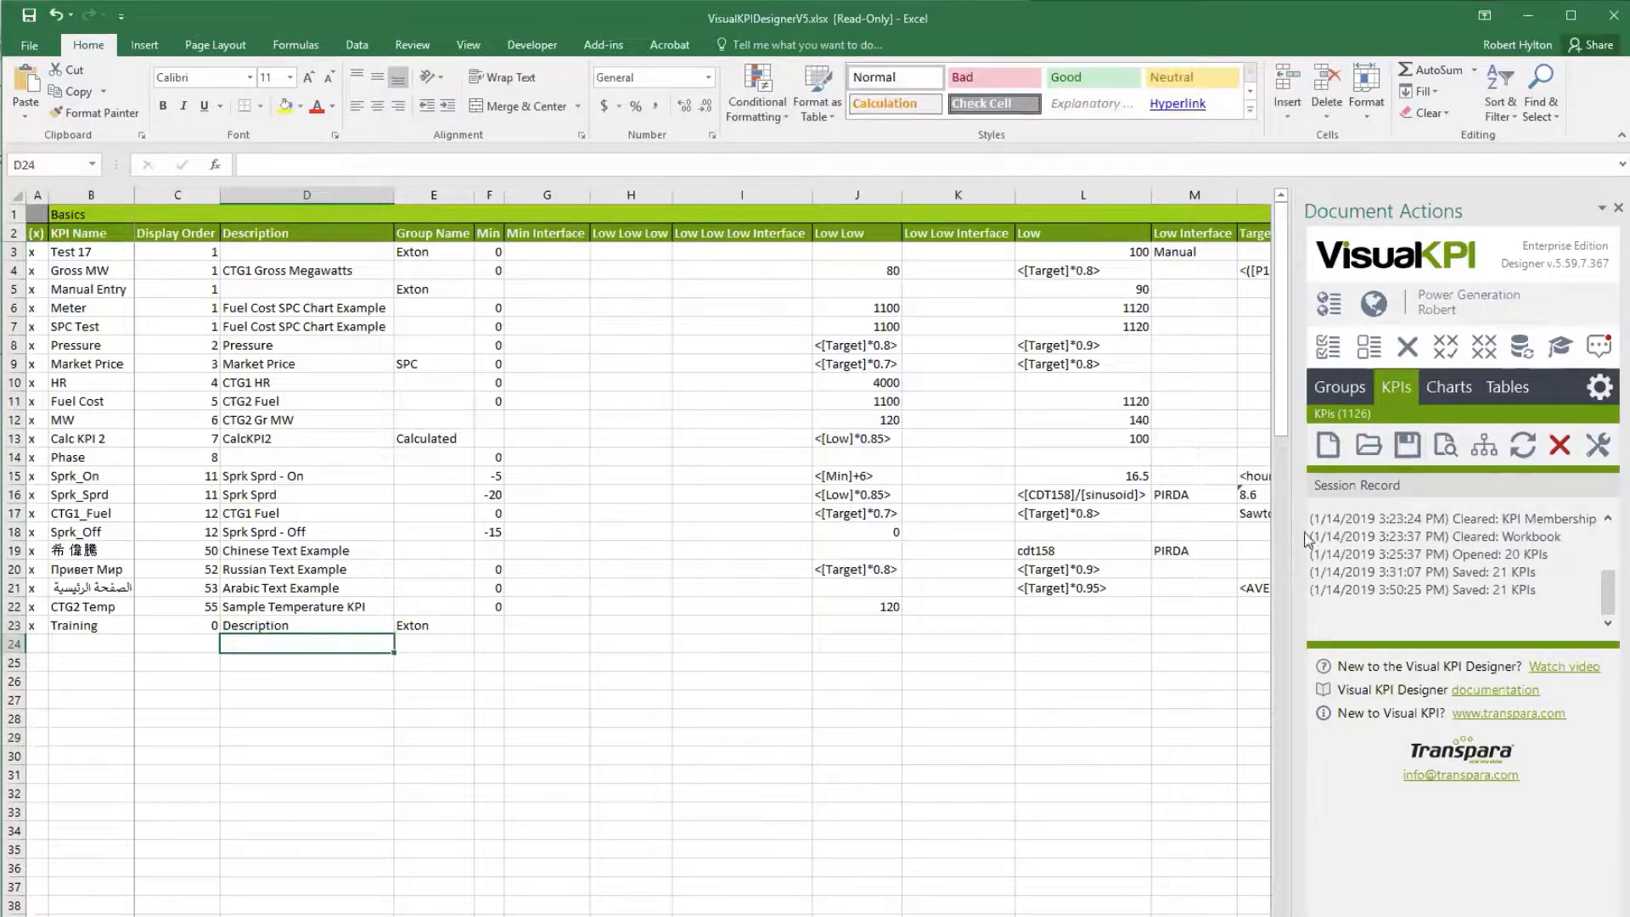
click(1406, 445)
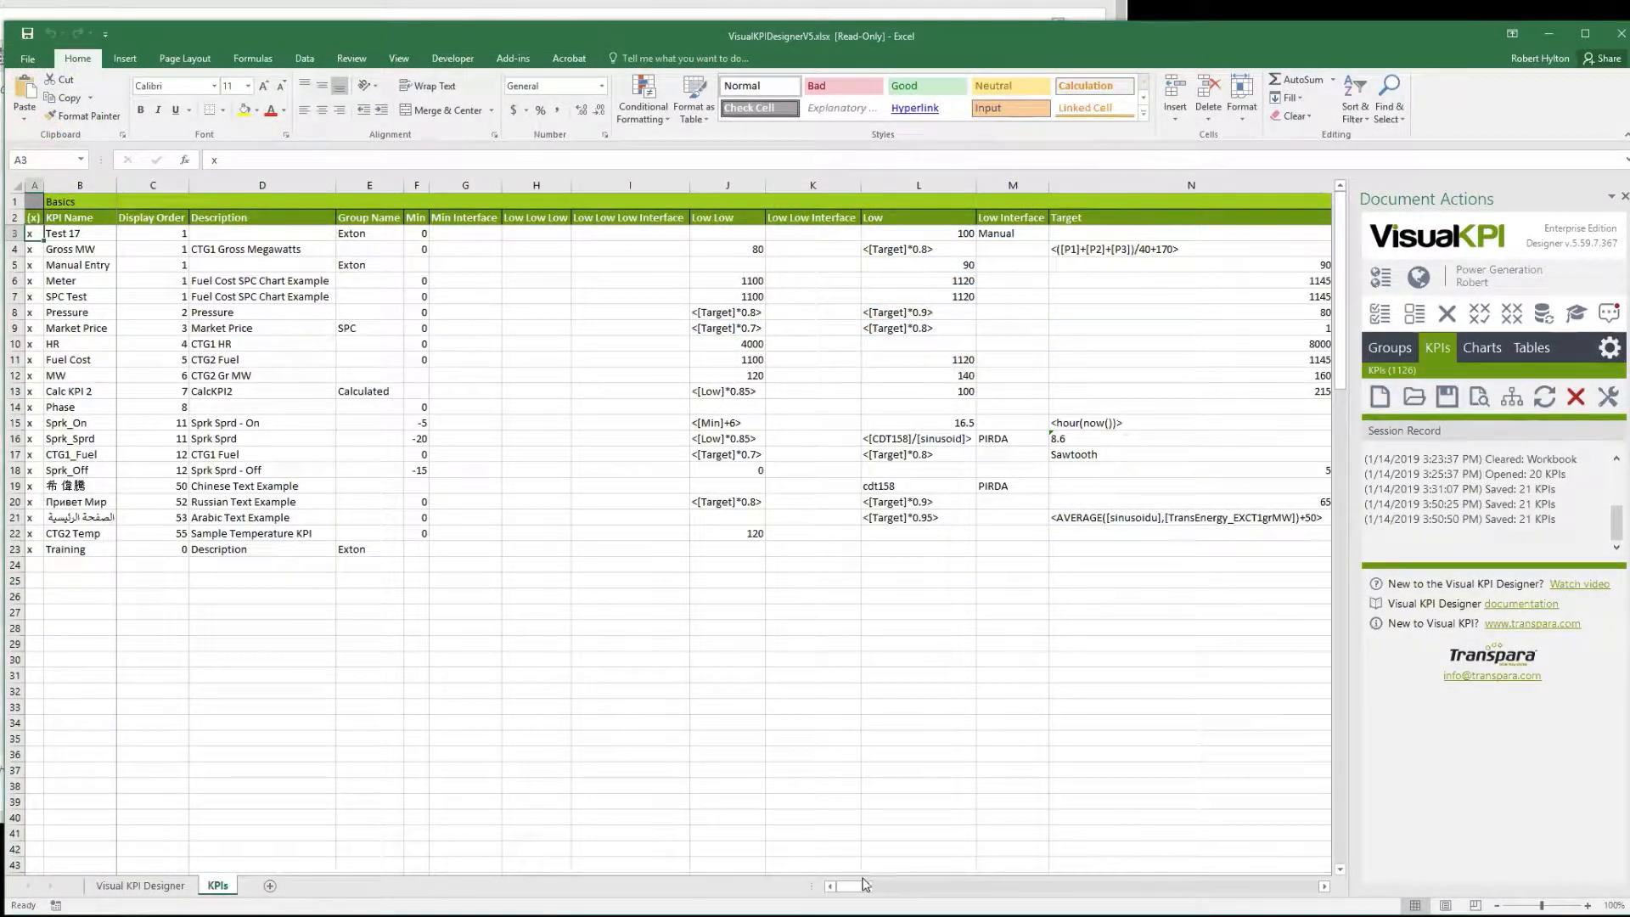
Set the Training KPI's Actual Interface to PIRDA.
drag(853, 886, 885, 887)
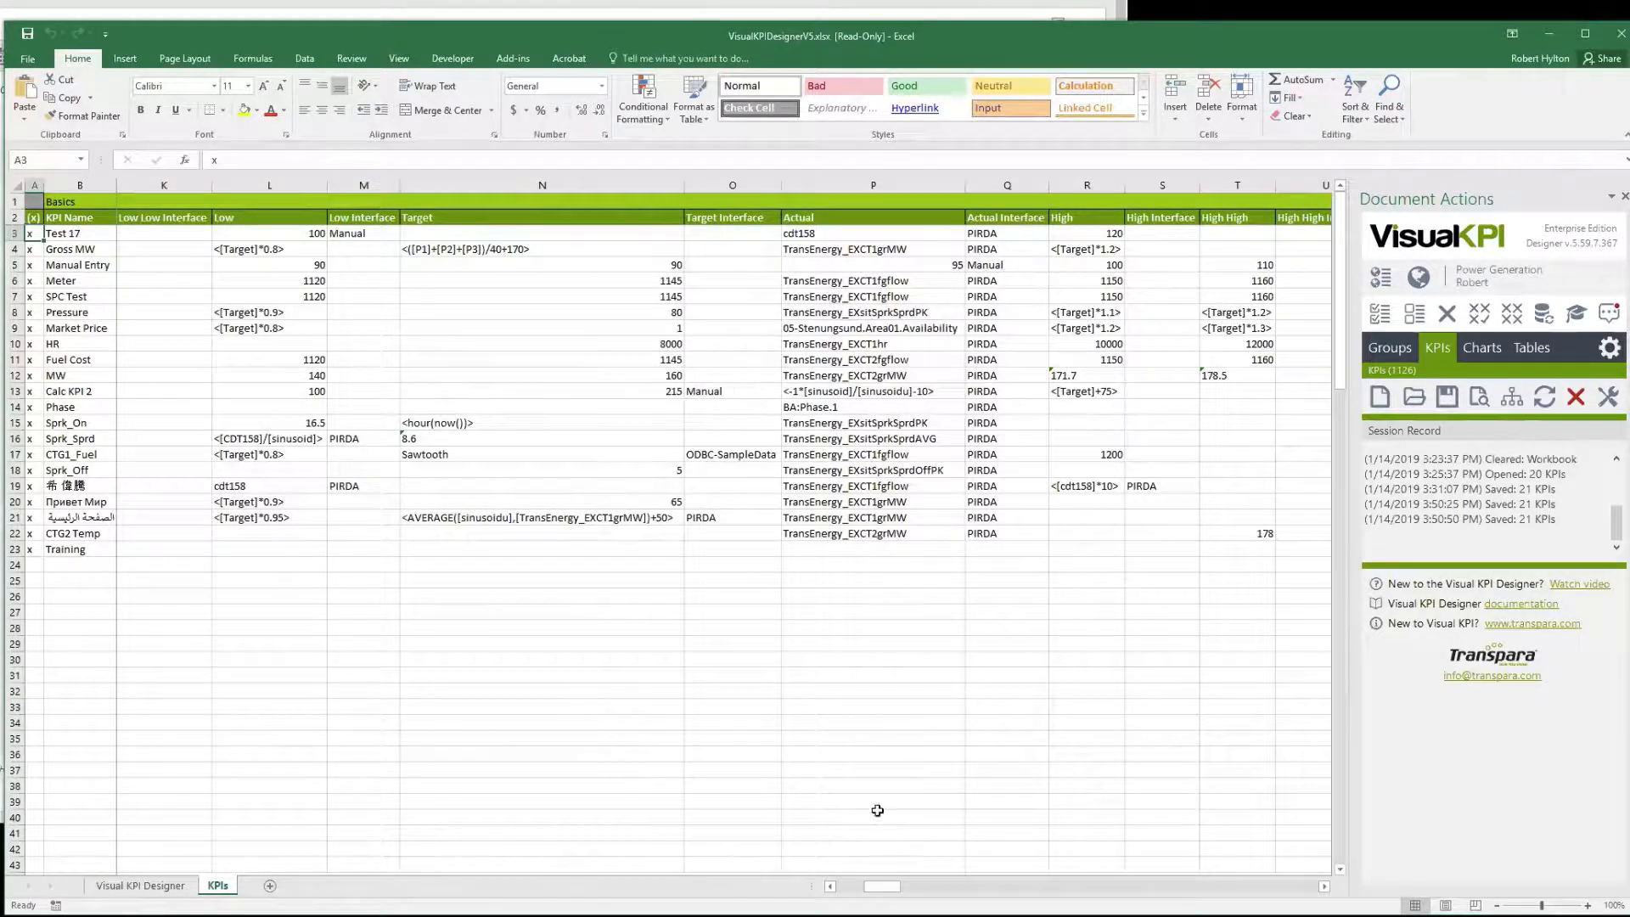
drag(886, 887, 859, 888)
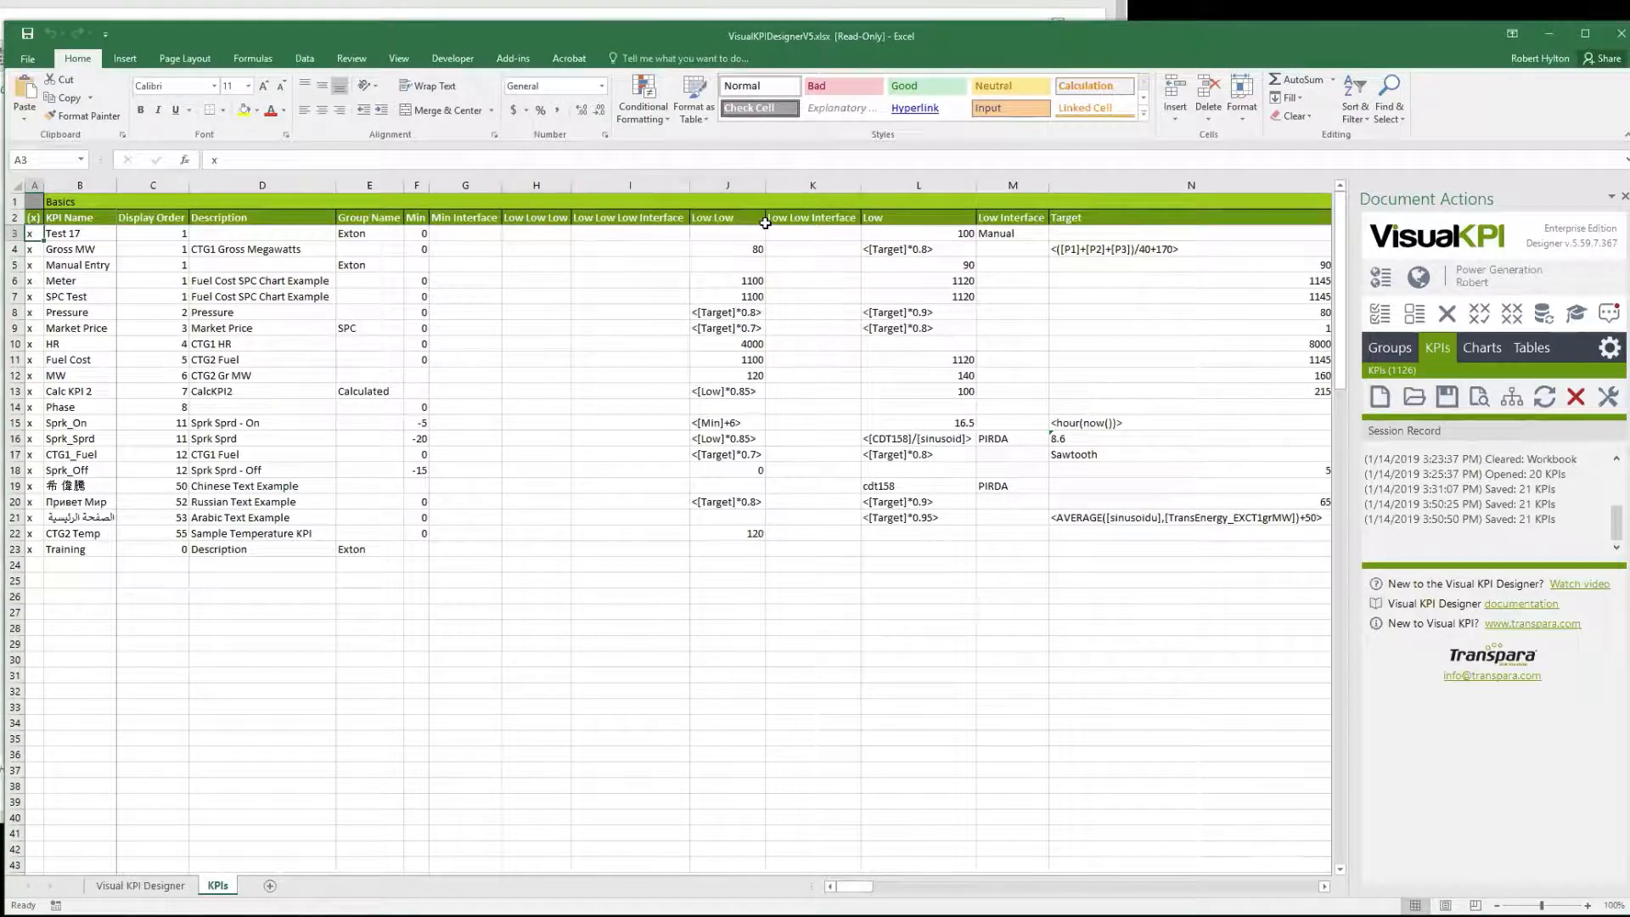
drag(853, 889, 898, 888)
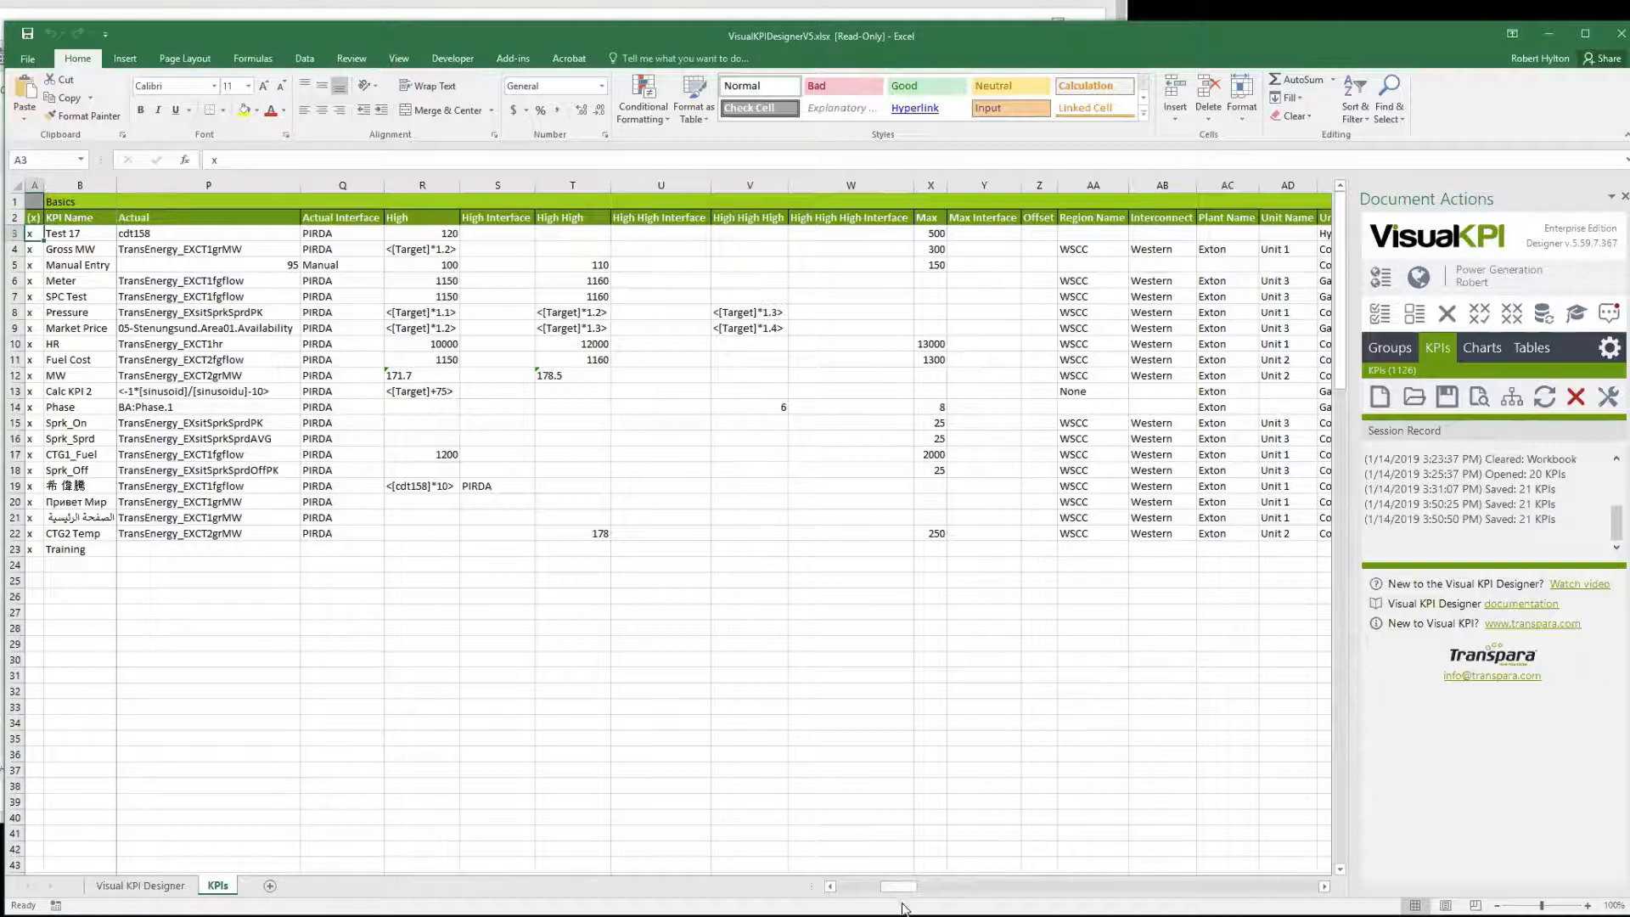
drag(906, 888, 873, 869)
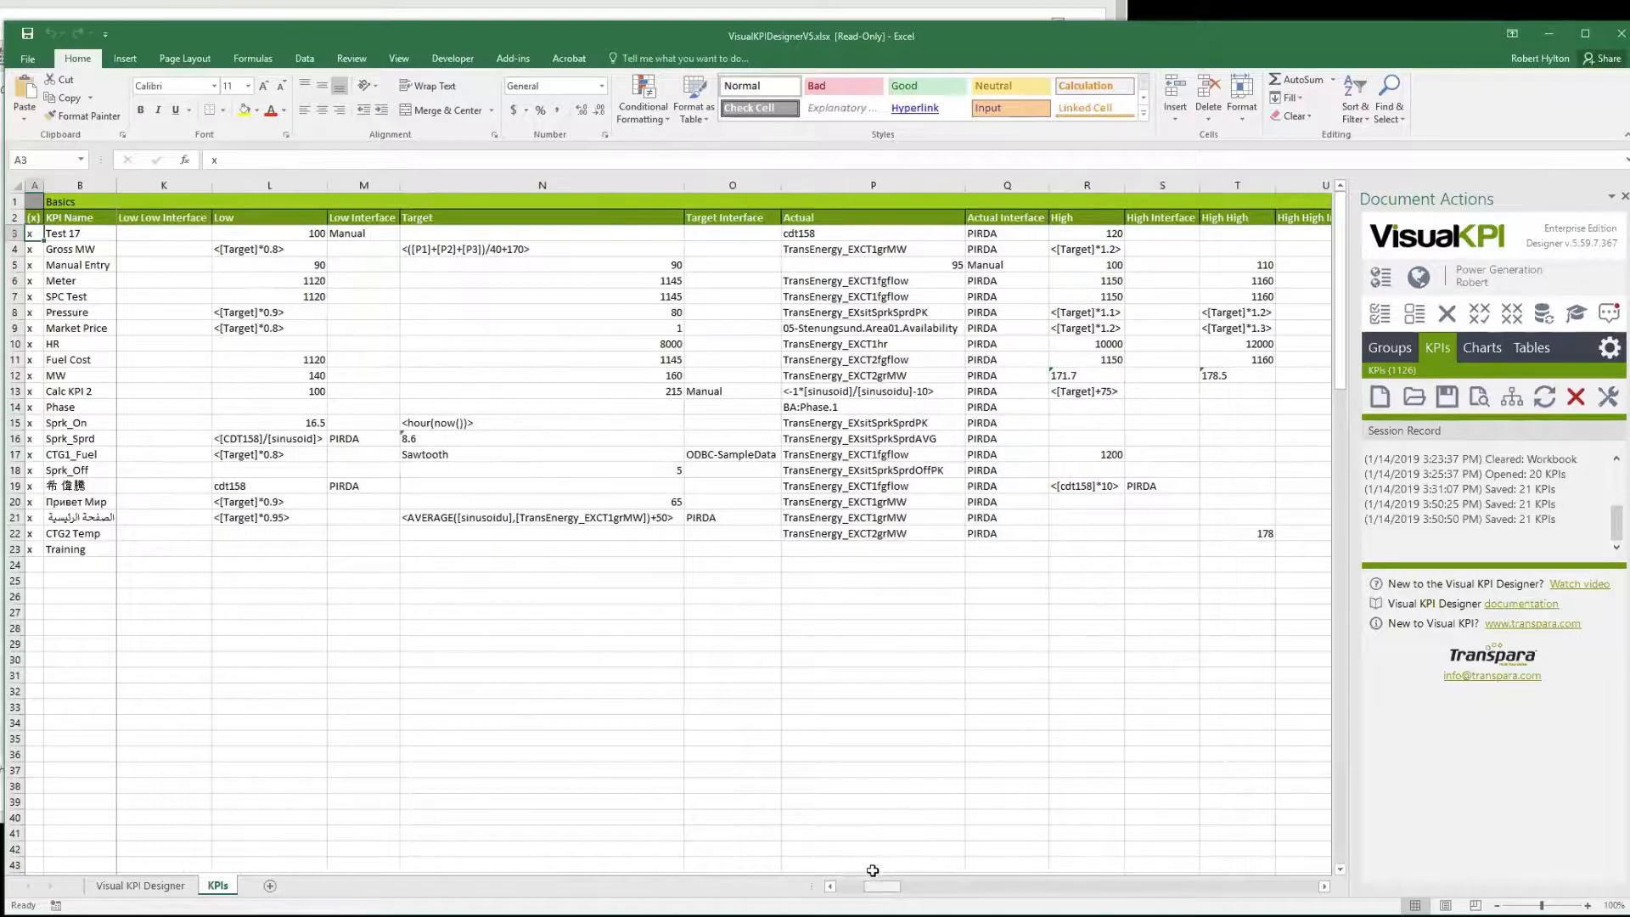
click(832, 549)
click(1031, 552)
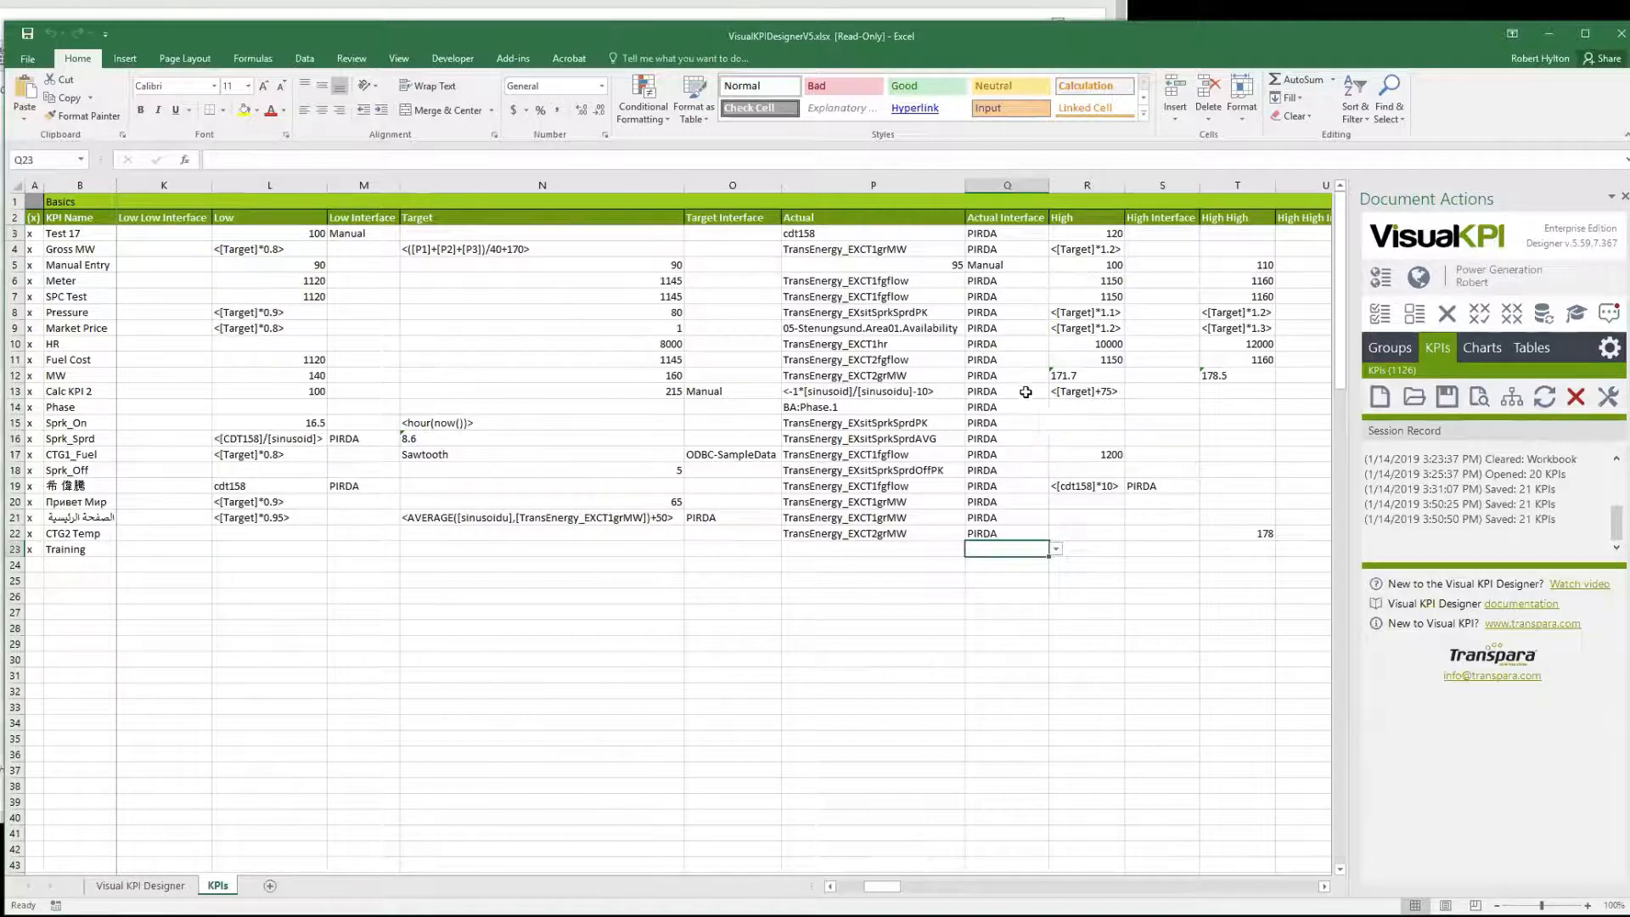
click(1057, 550)
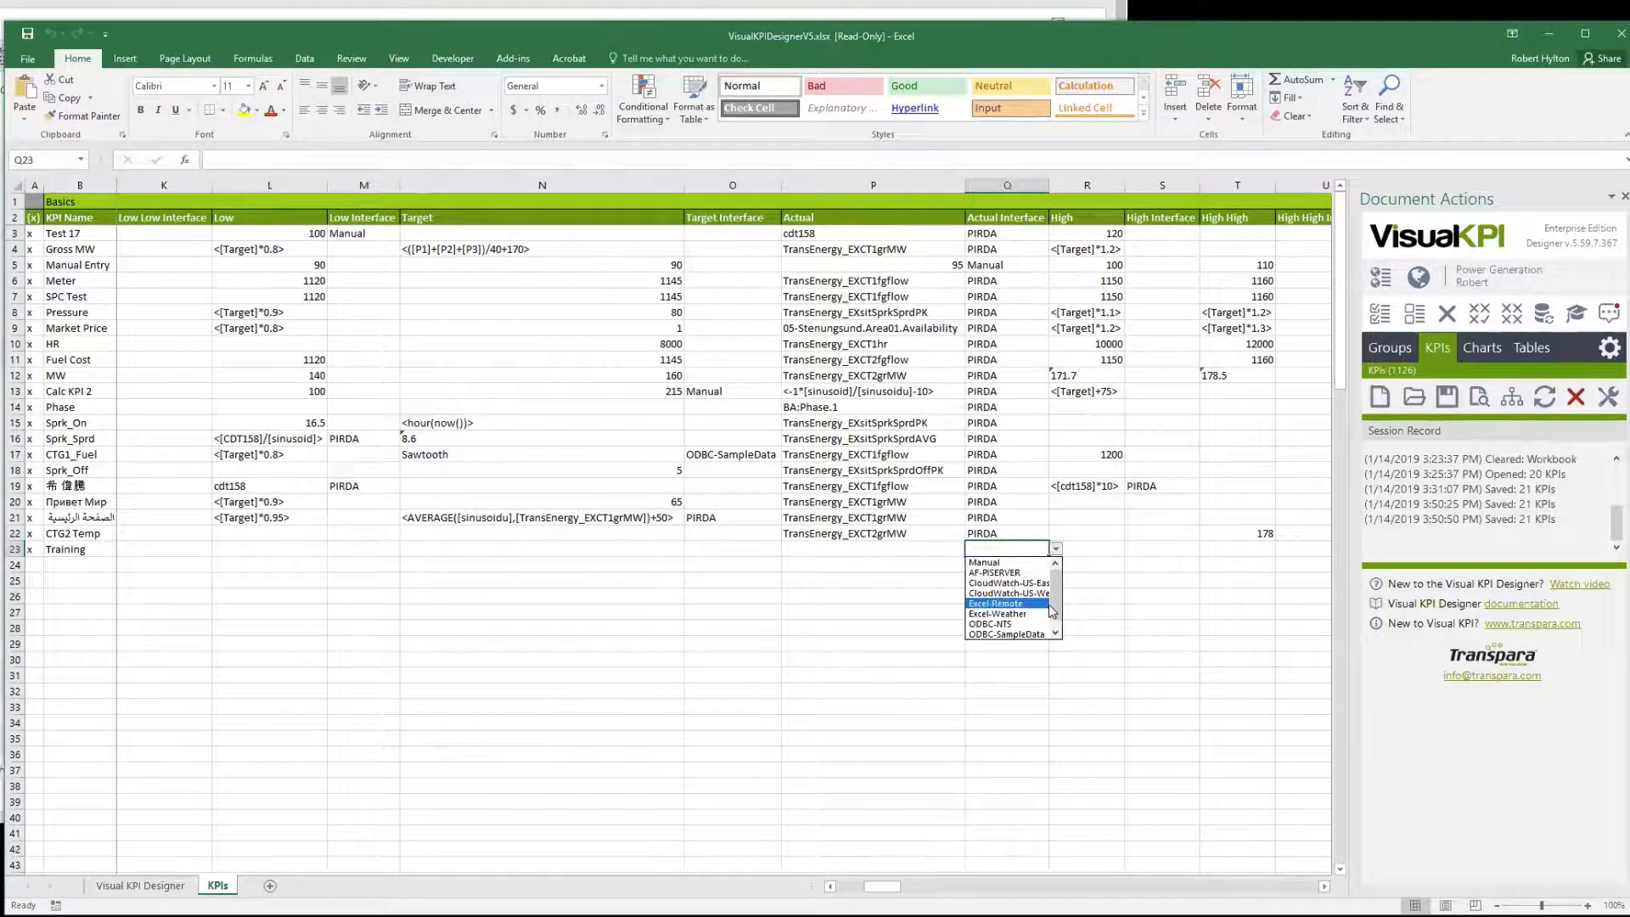
drag(1058, 609, 1058, 629)
click(1002, 633)
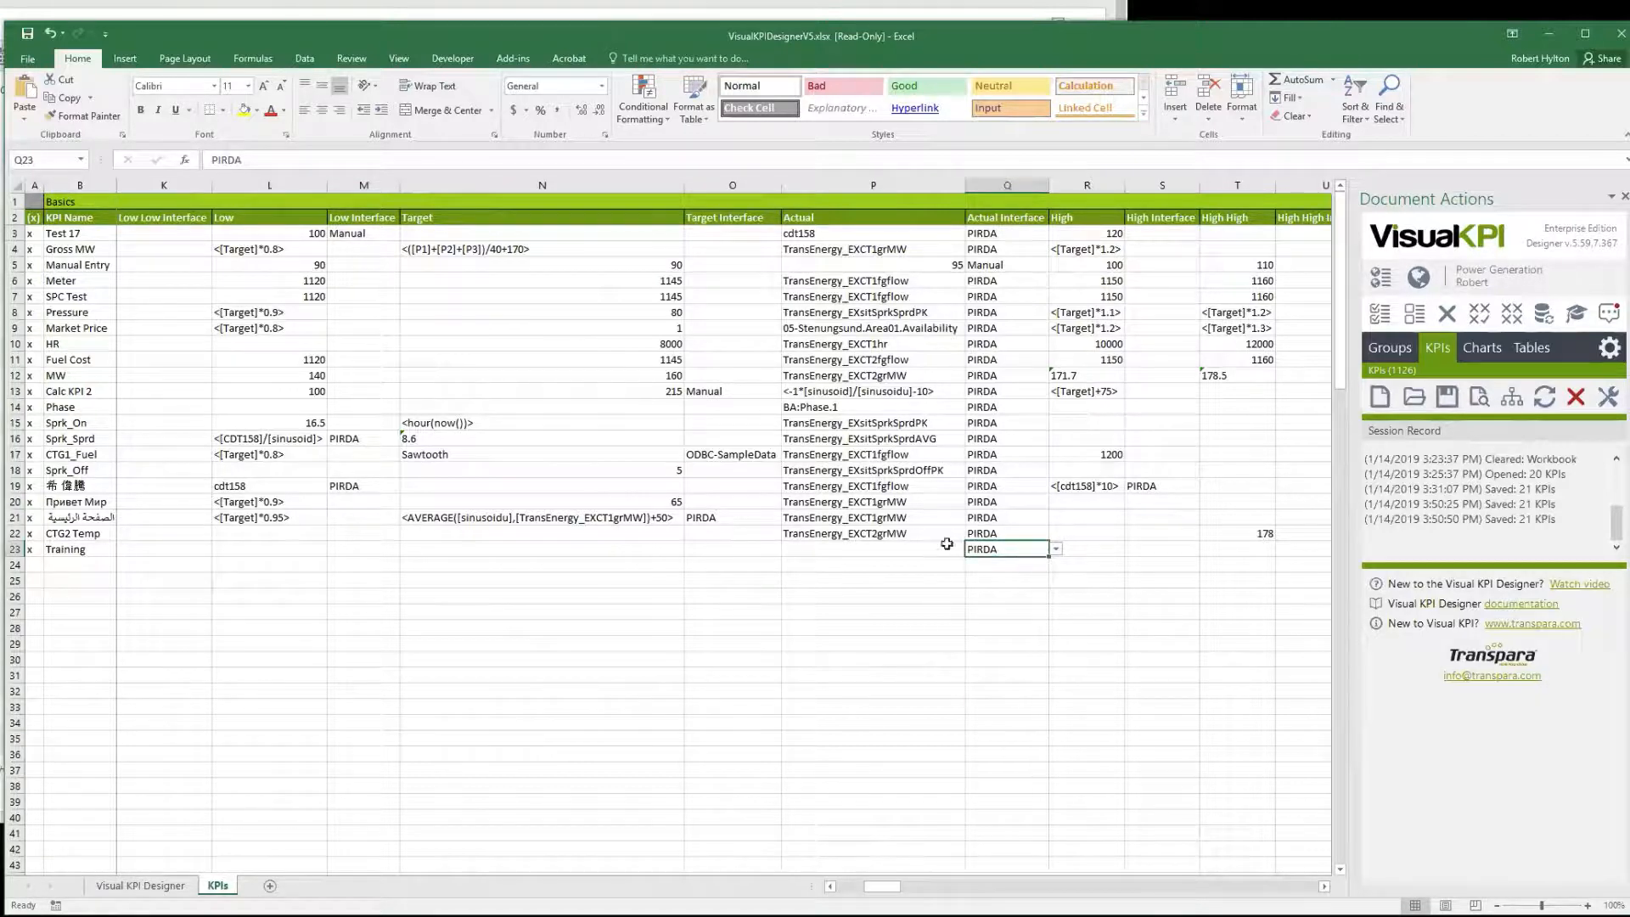
Enter cdt158 as the Training KPI's Actual value.
click(895, 550)
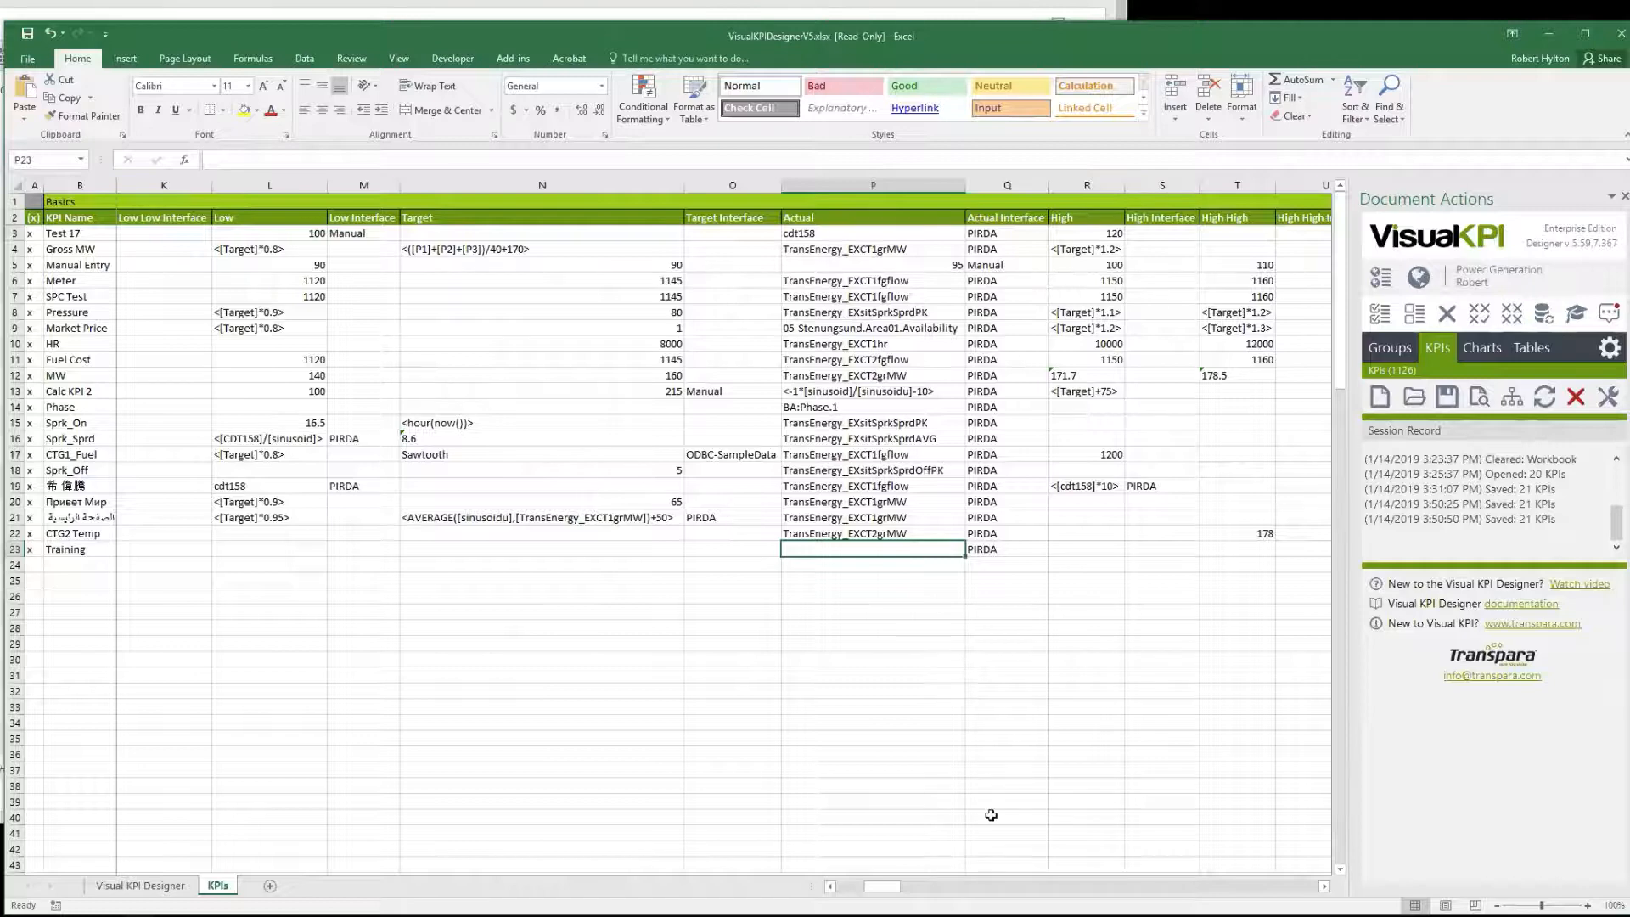
text(cdt158)
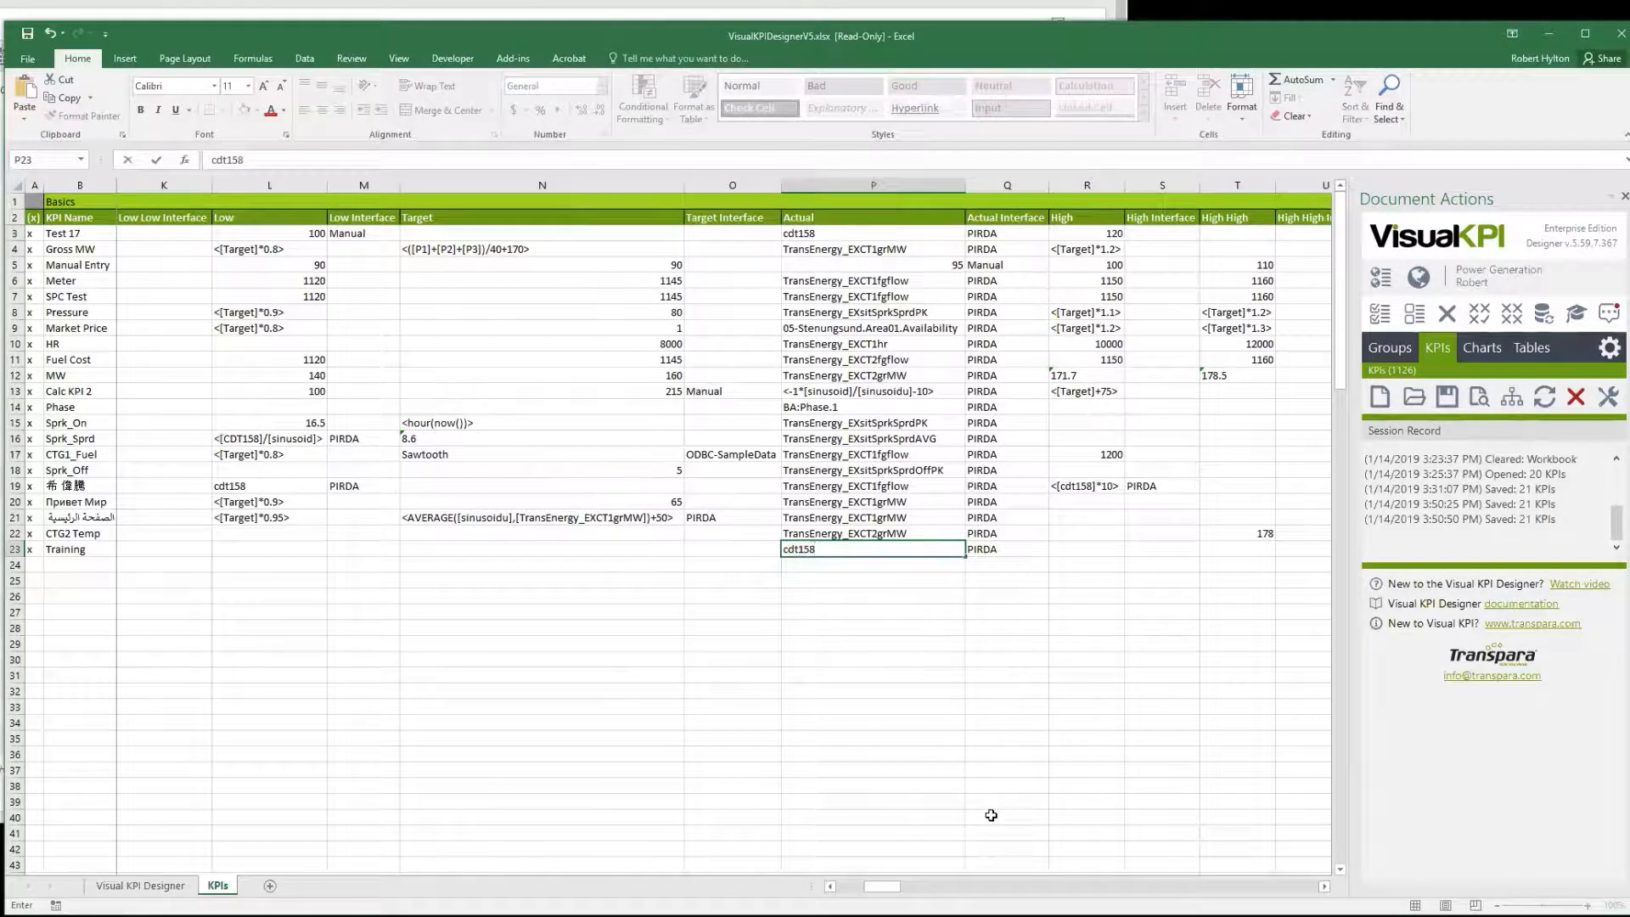
key(Return)
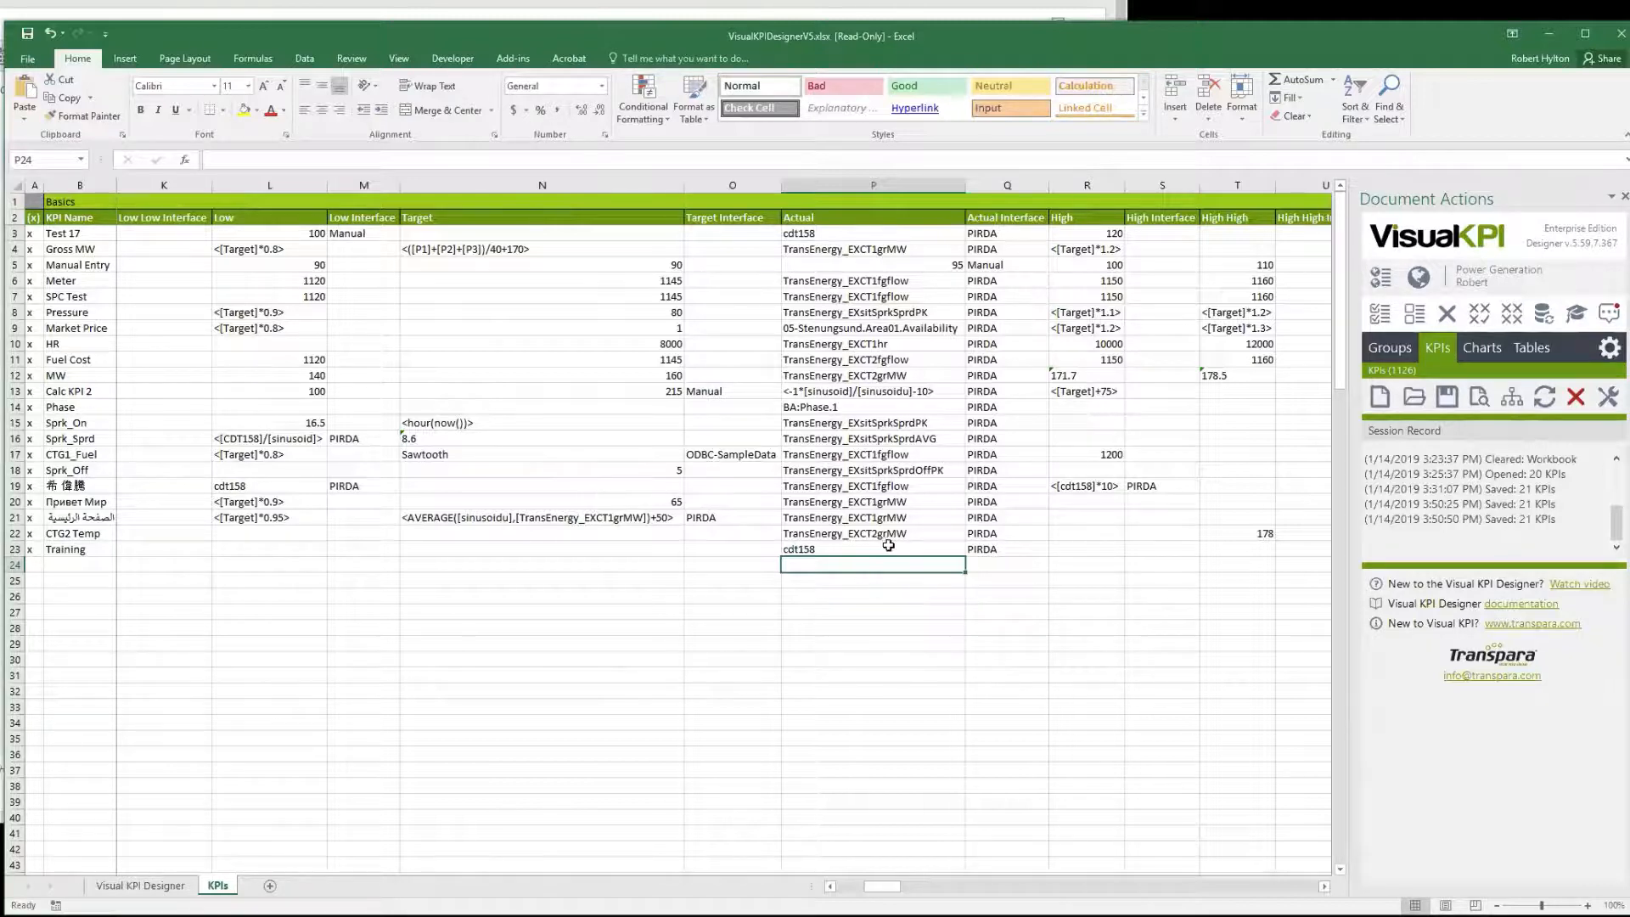
Save the KPIs with the new data source and reload the Exton KPI list on the Visual KPI website.
click(994, 547)
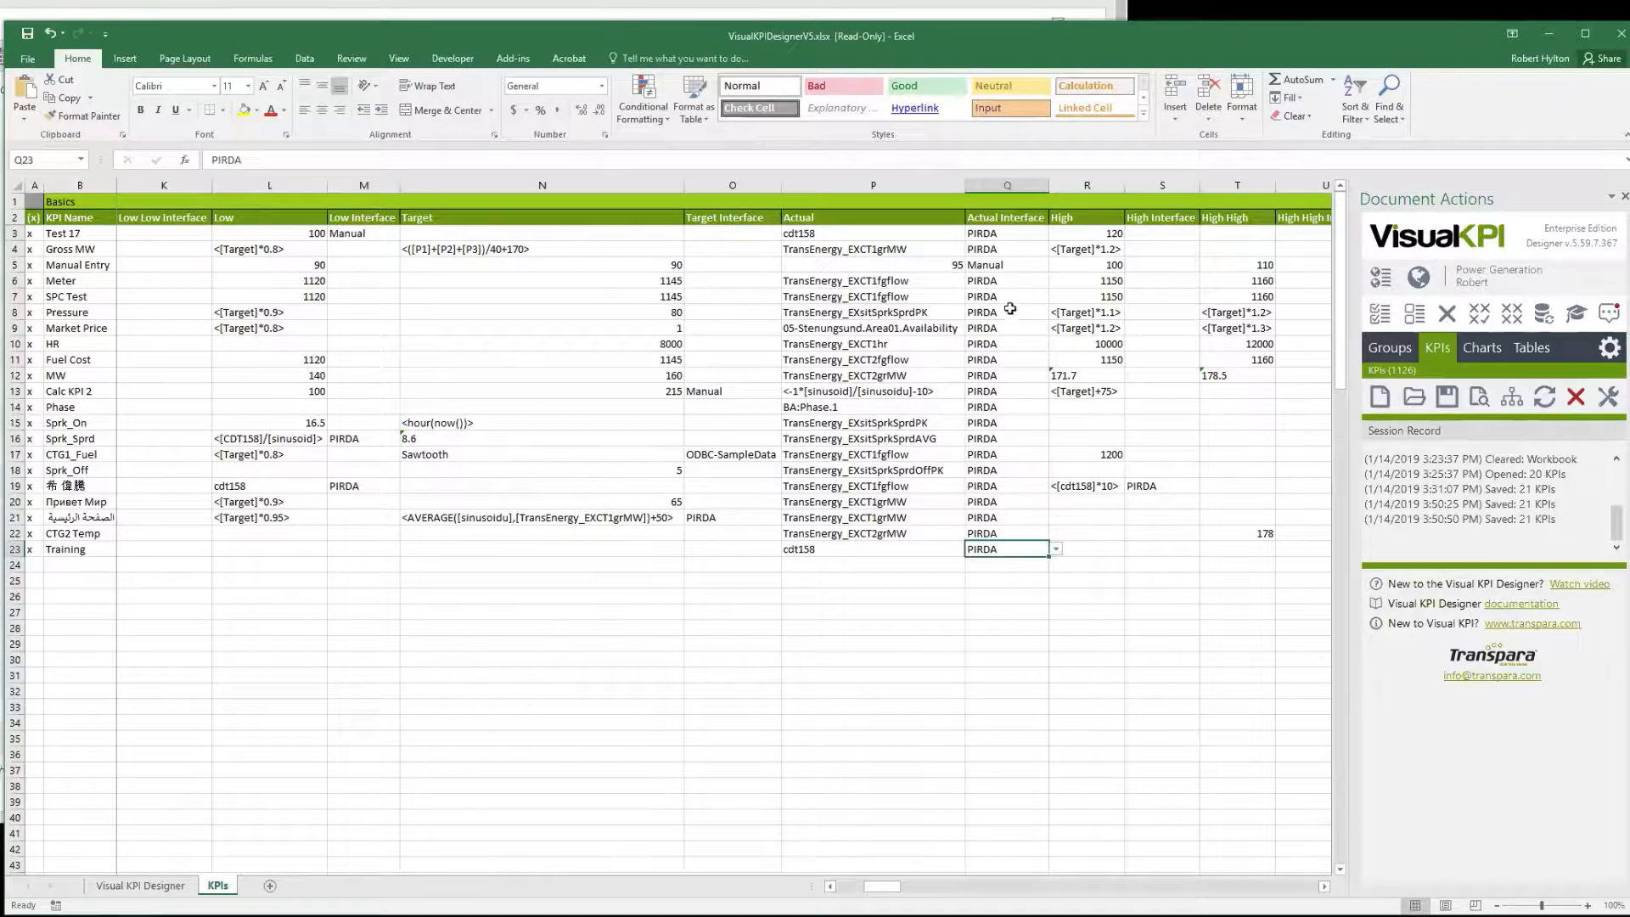
click(839, 568)
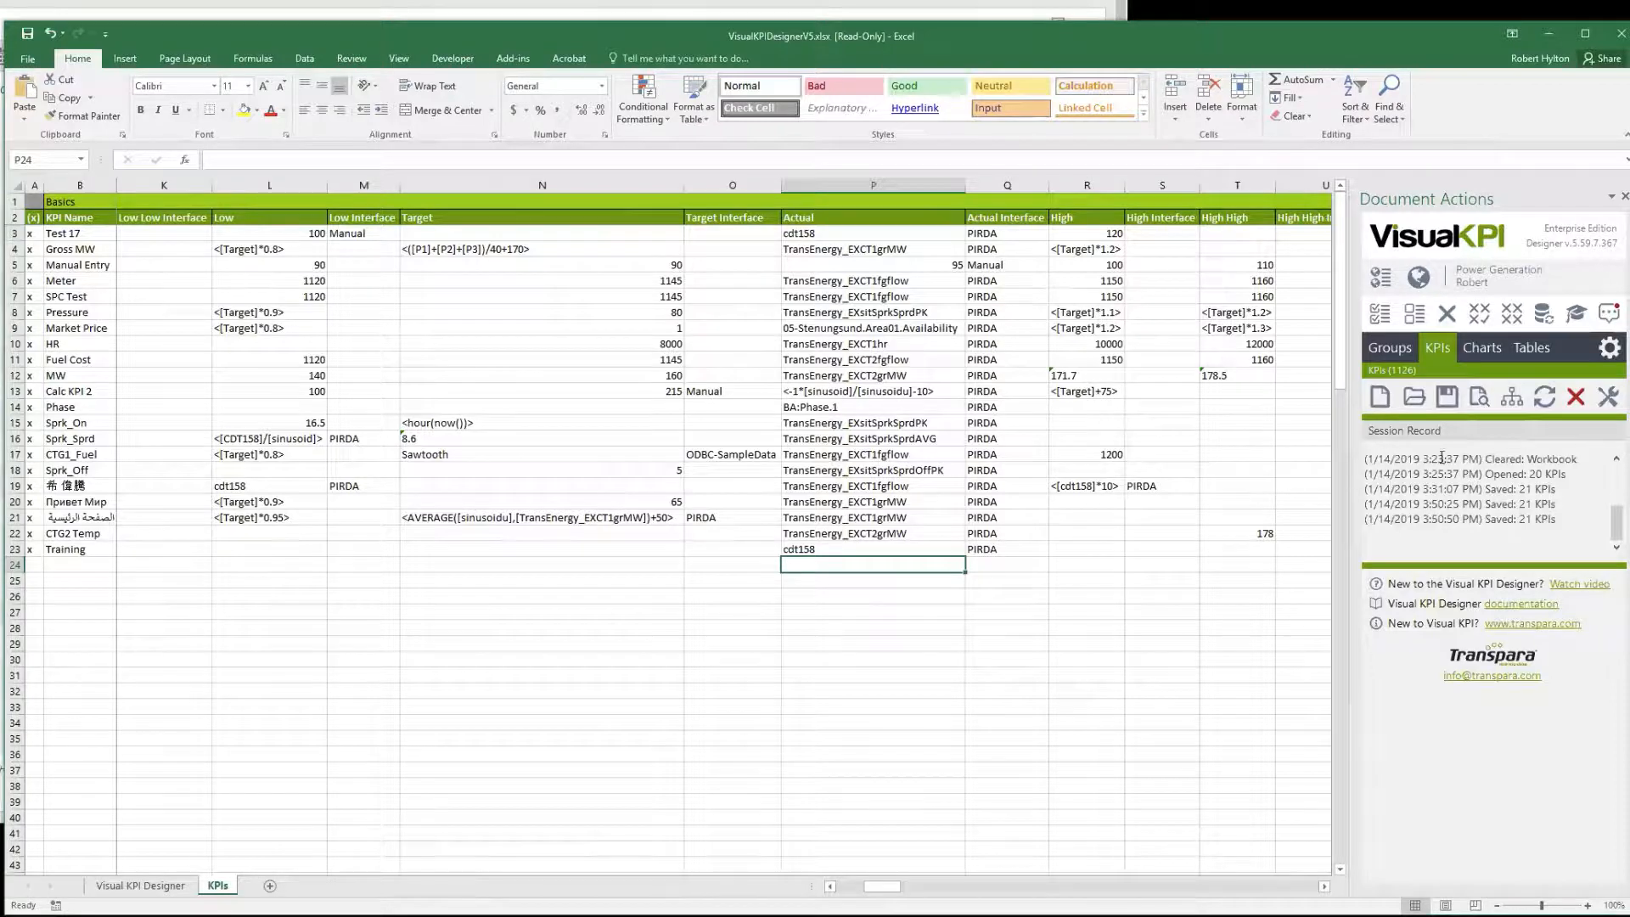
click(1446, 396)
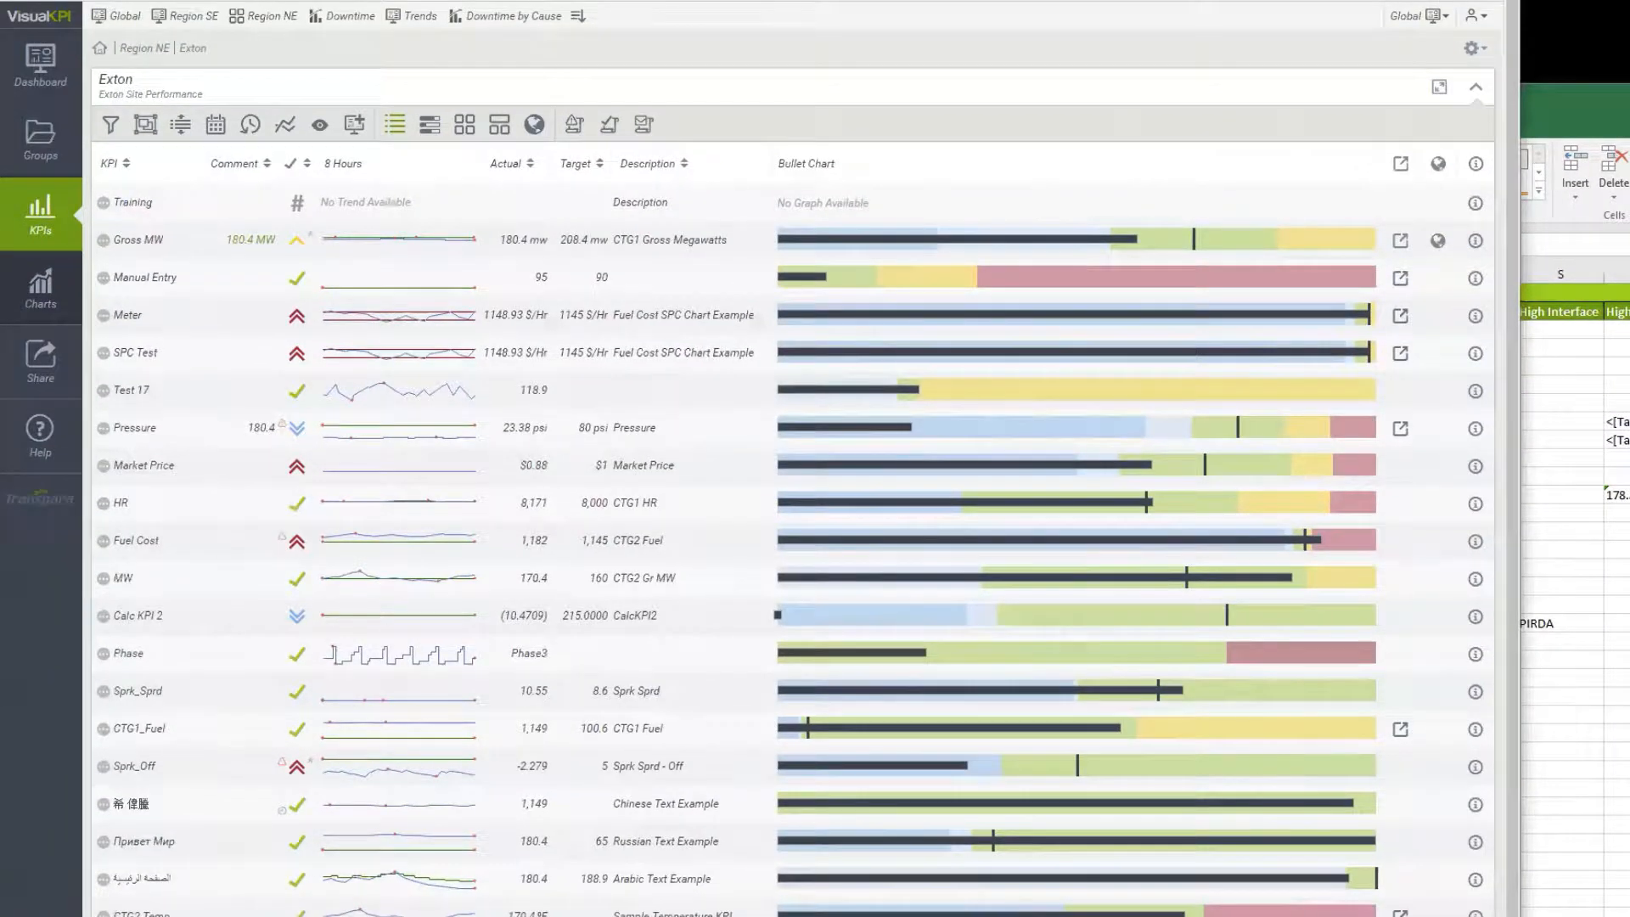
key(F5)
Open the Training KPI's trend and change its time range to 60 Day Trend.
click(399, 207)
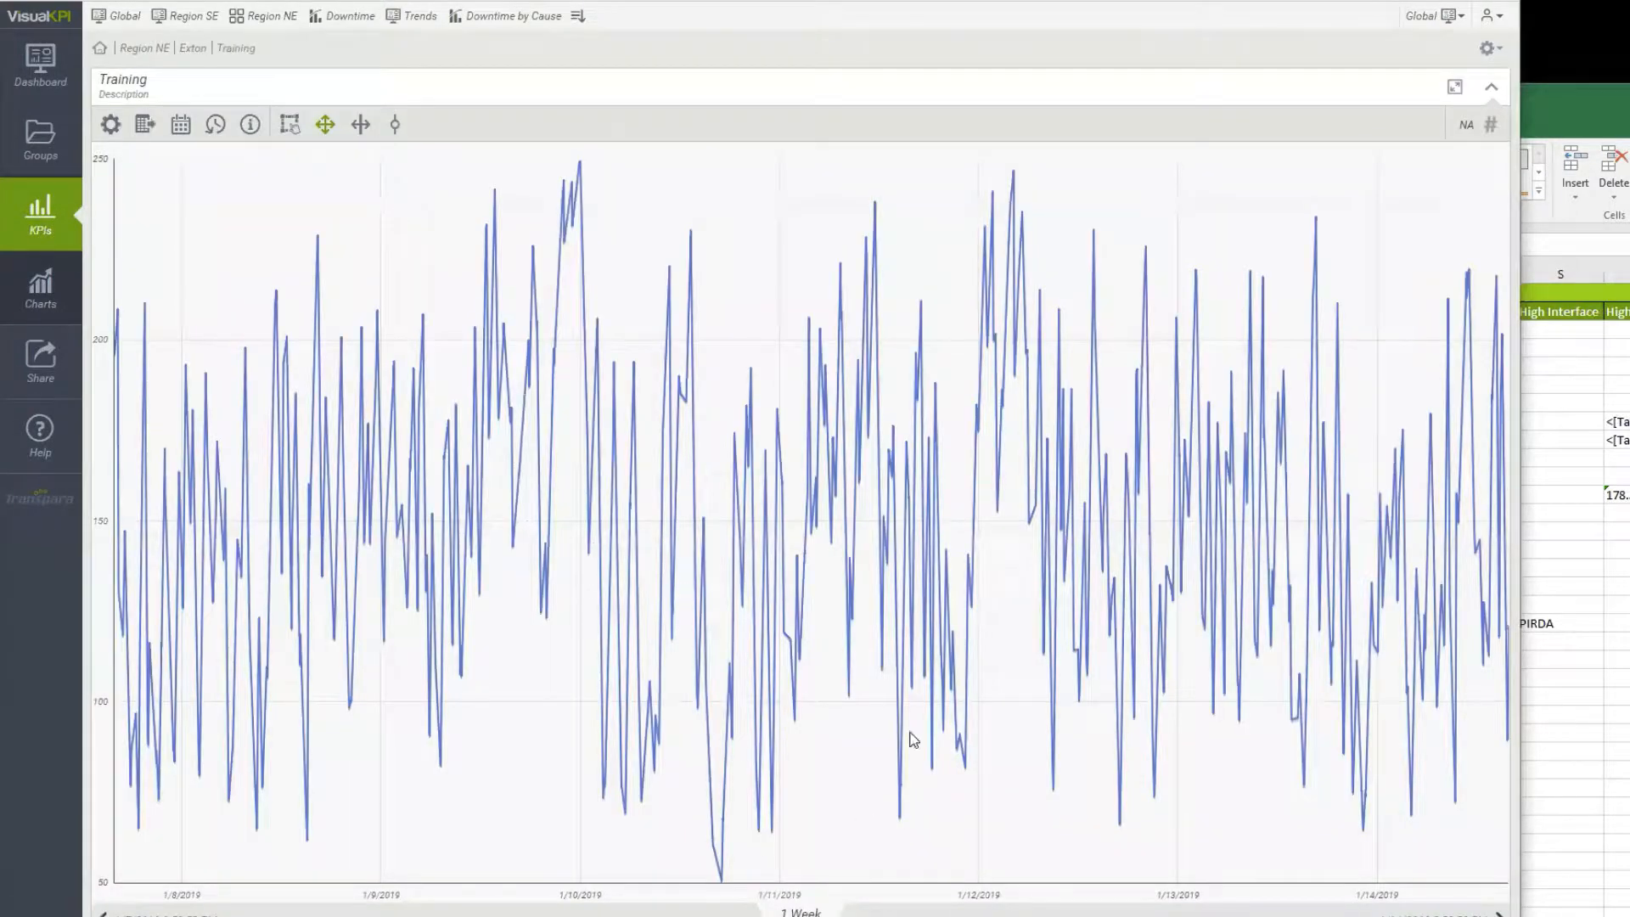
click(181, 127)
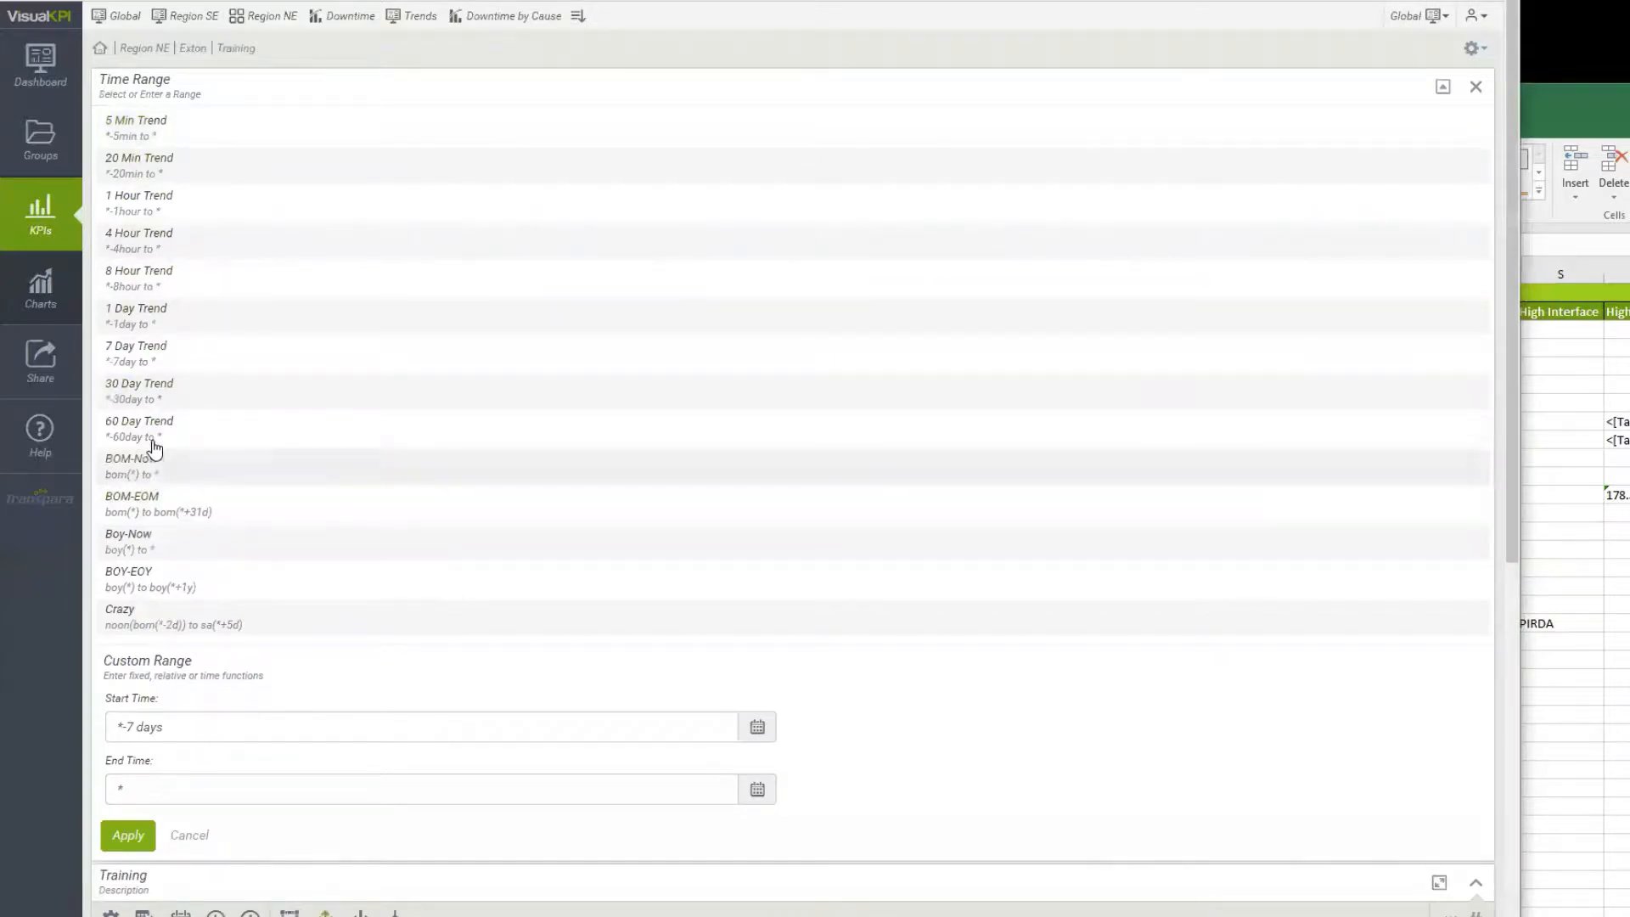
click(160, 428)
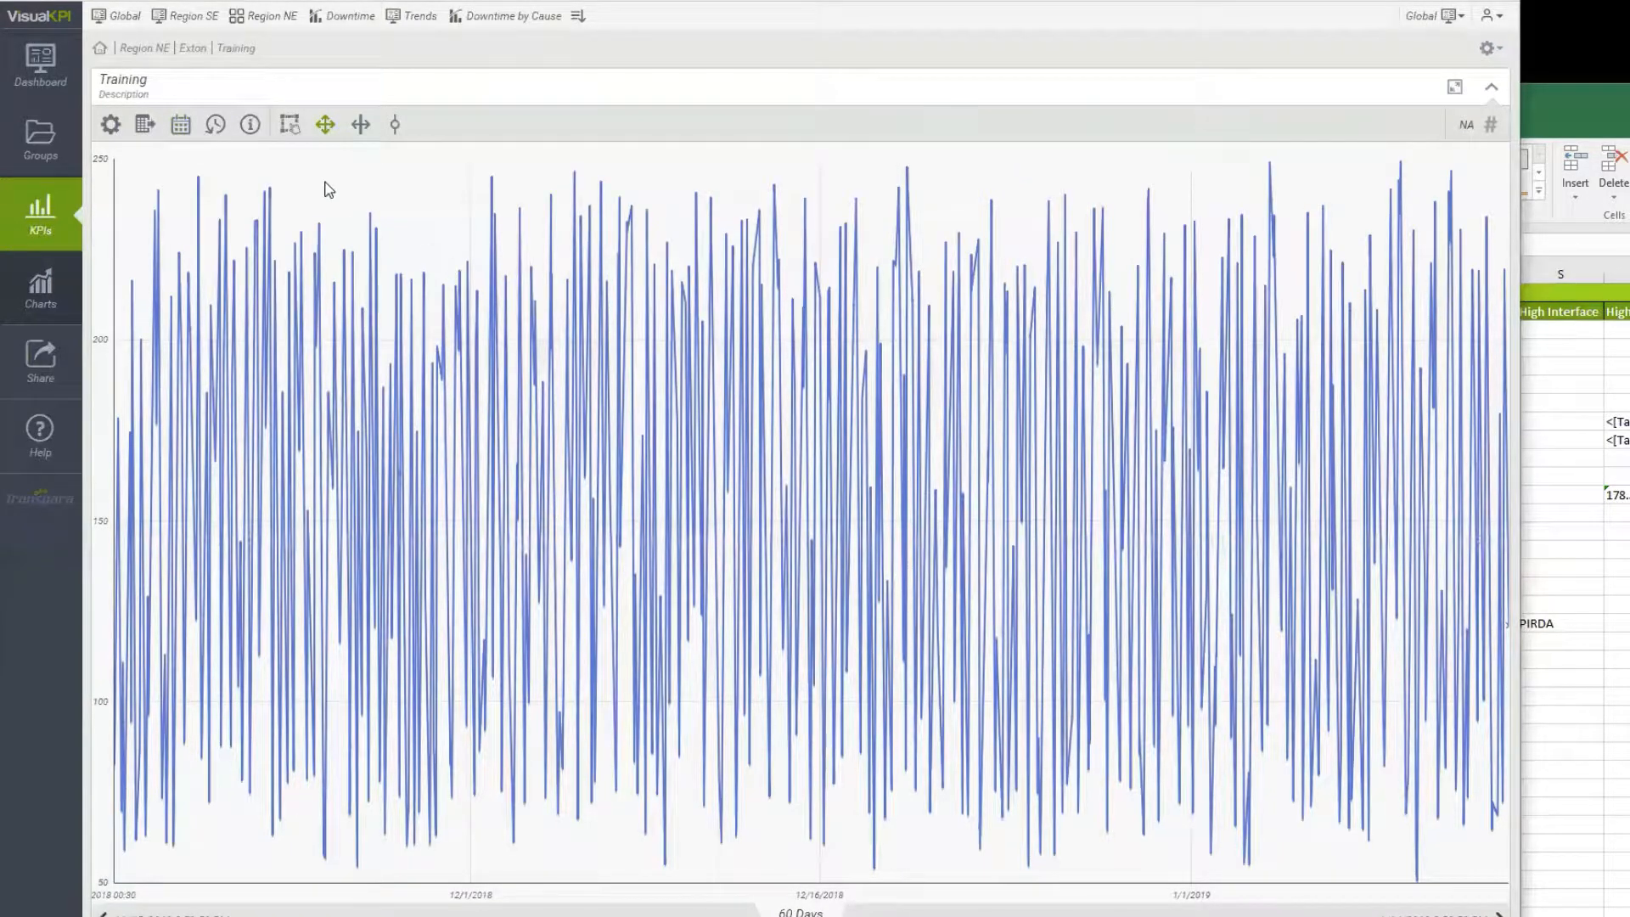
Box-zoom twice into a peak near the start of December on the Training trend.
click(289, 123)
drag(510, 221, 507, 218)
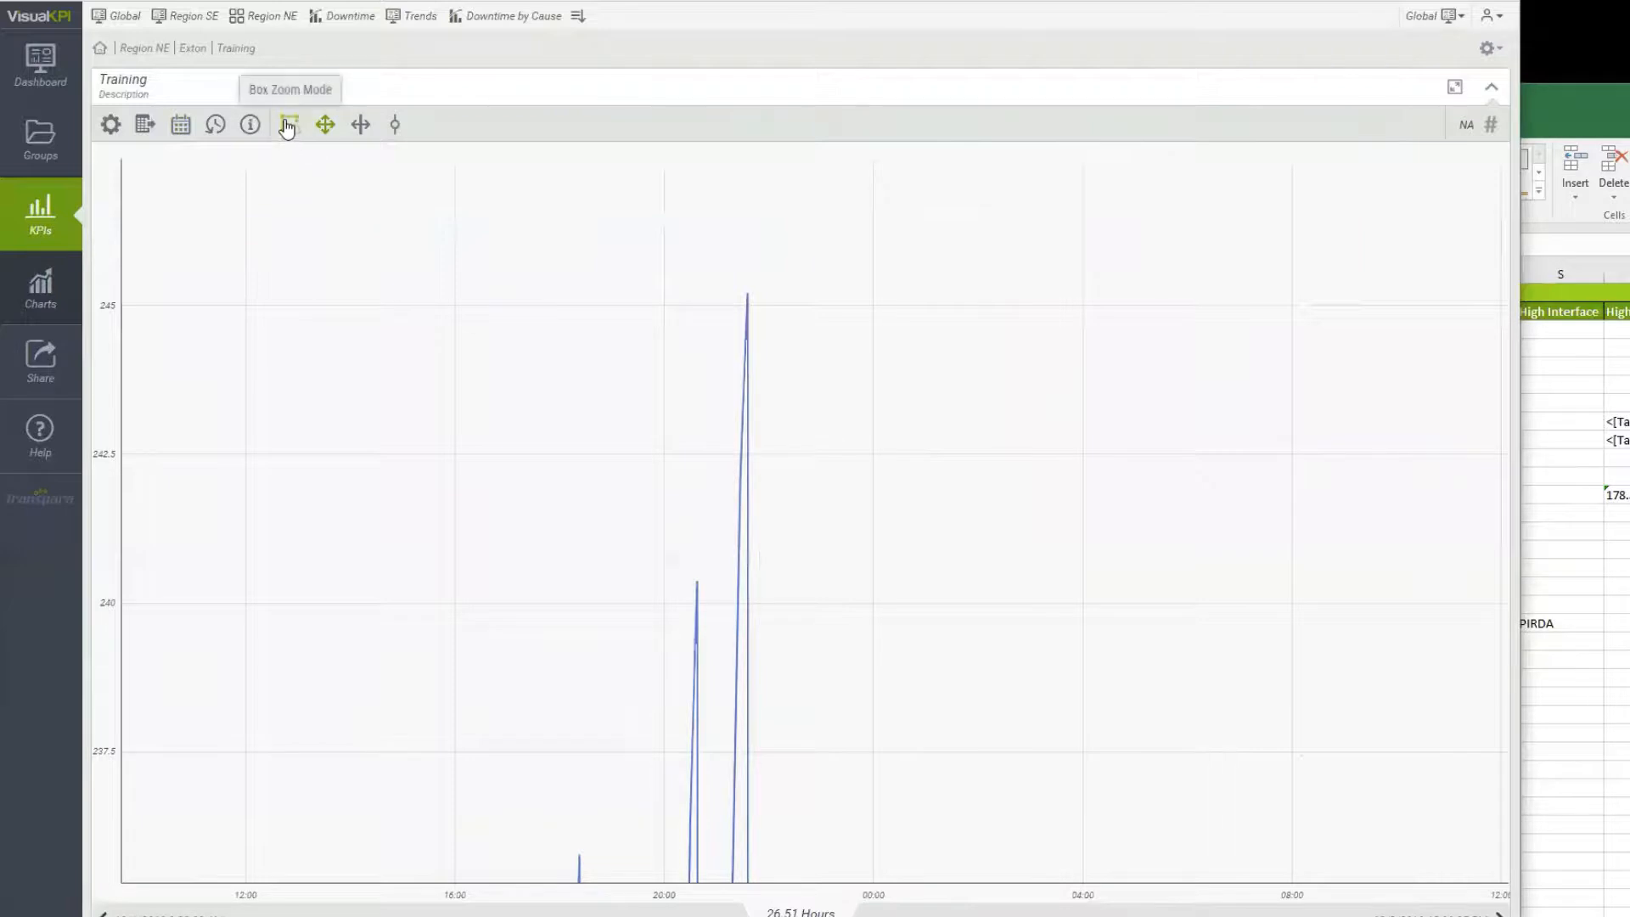
click(289, 124)
drag(721, 270, 768, 366)
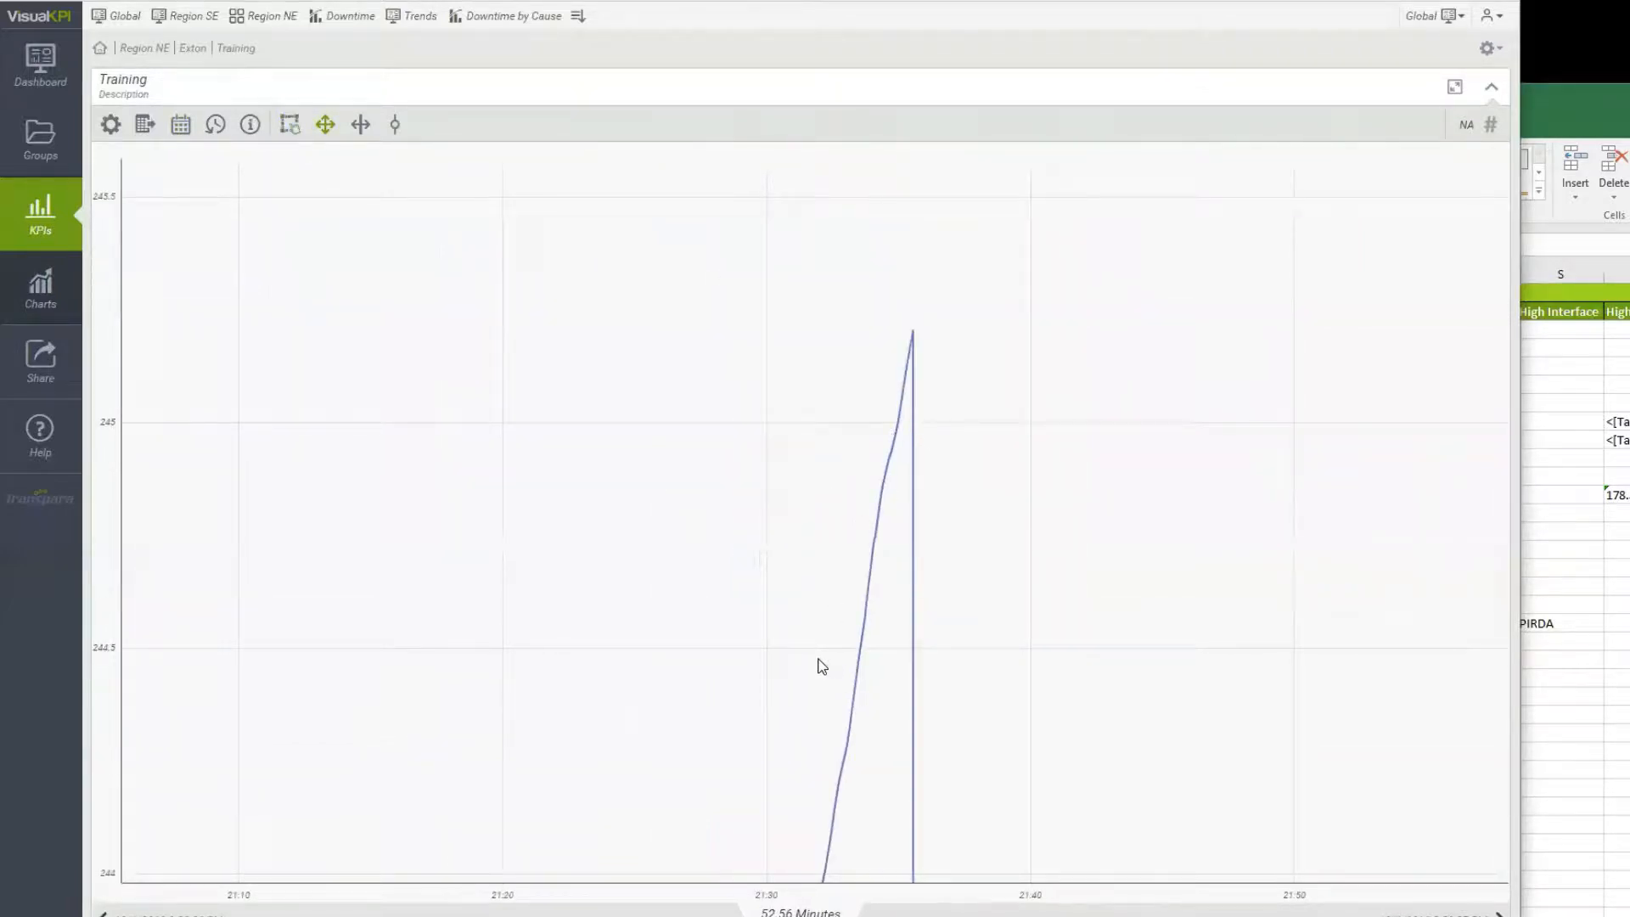
Pan the Training trend and zoom back out to a range of about 19 hours.
drag(818, 665, 702, 450)
scroll(775, 531, down, 5)
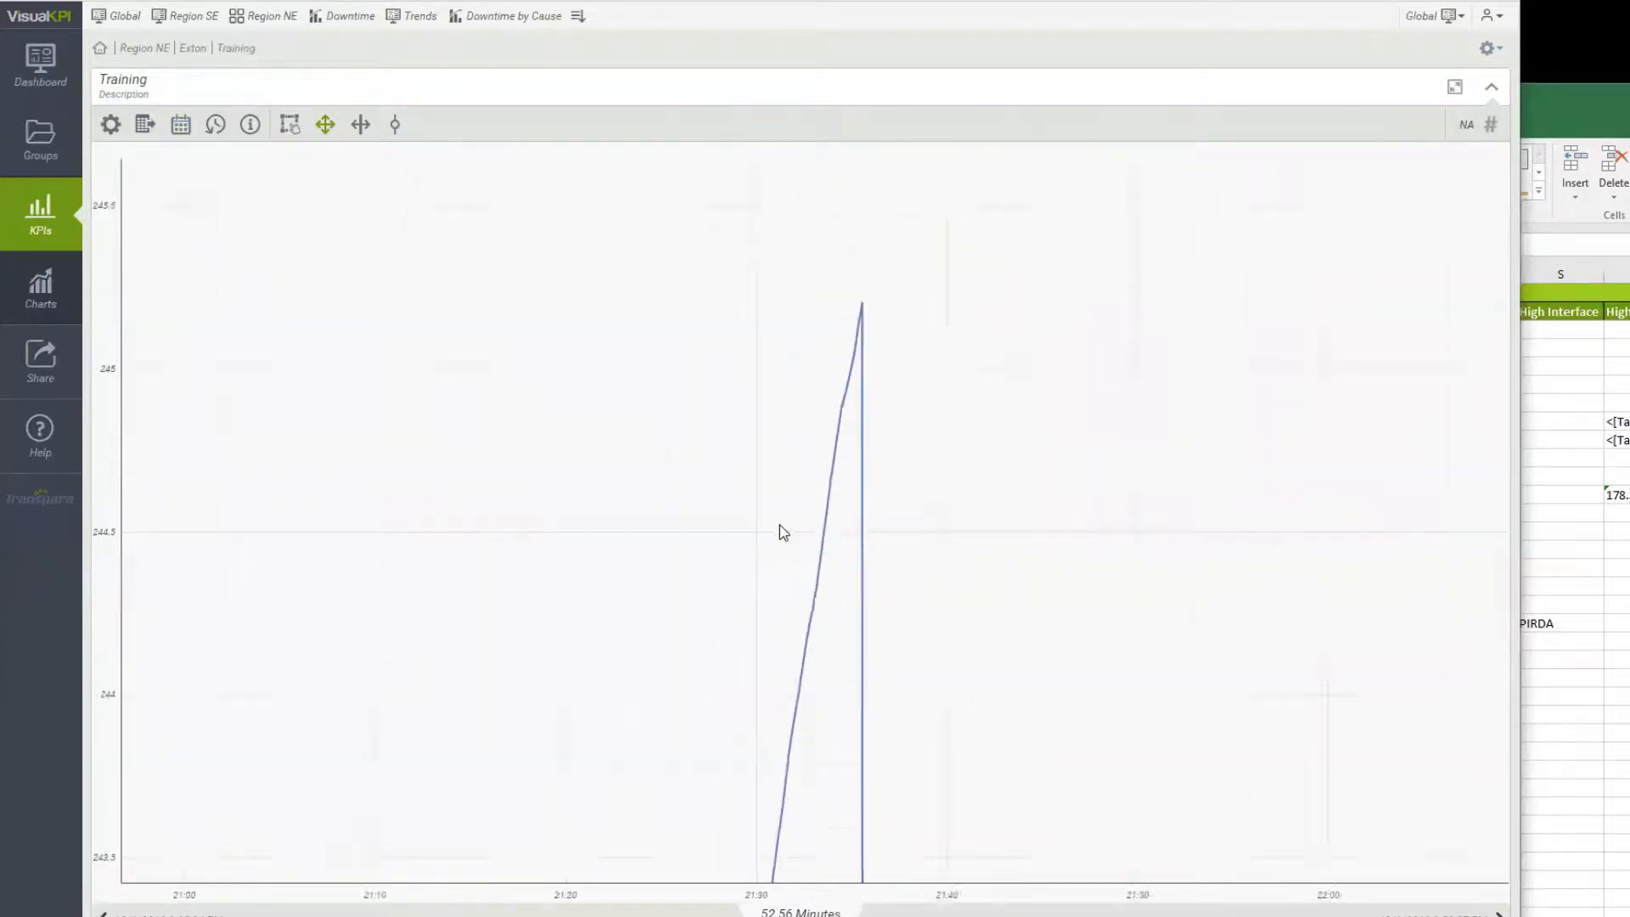
scroll(772, 527, down, 6)
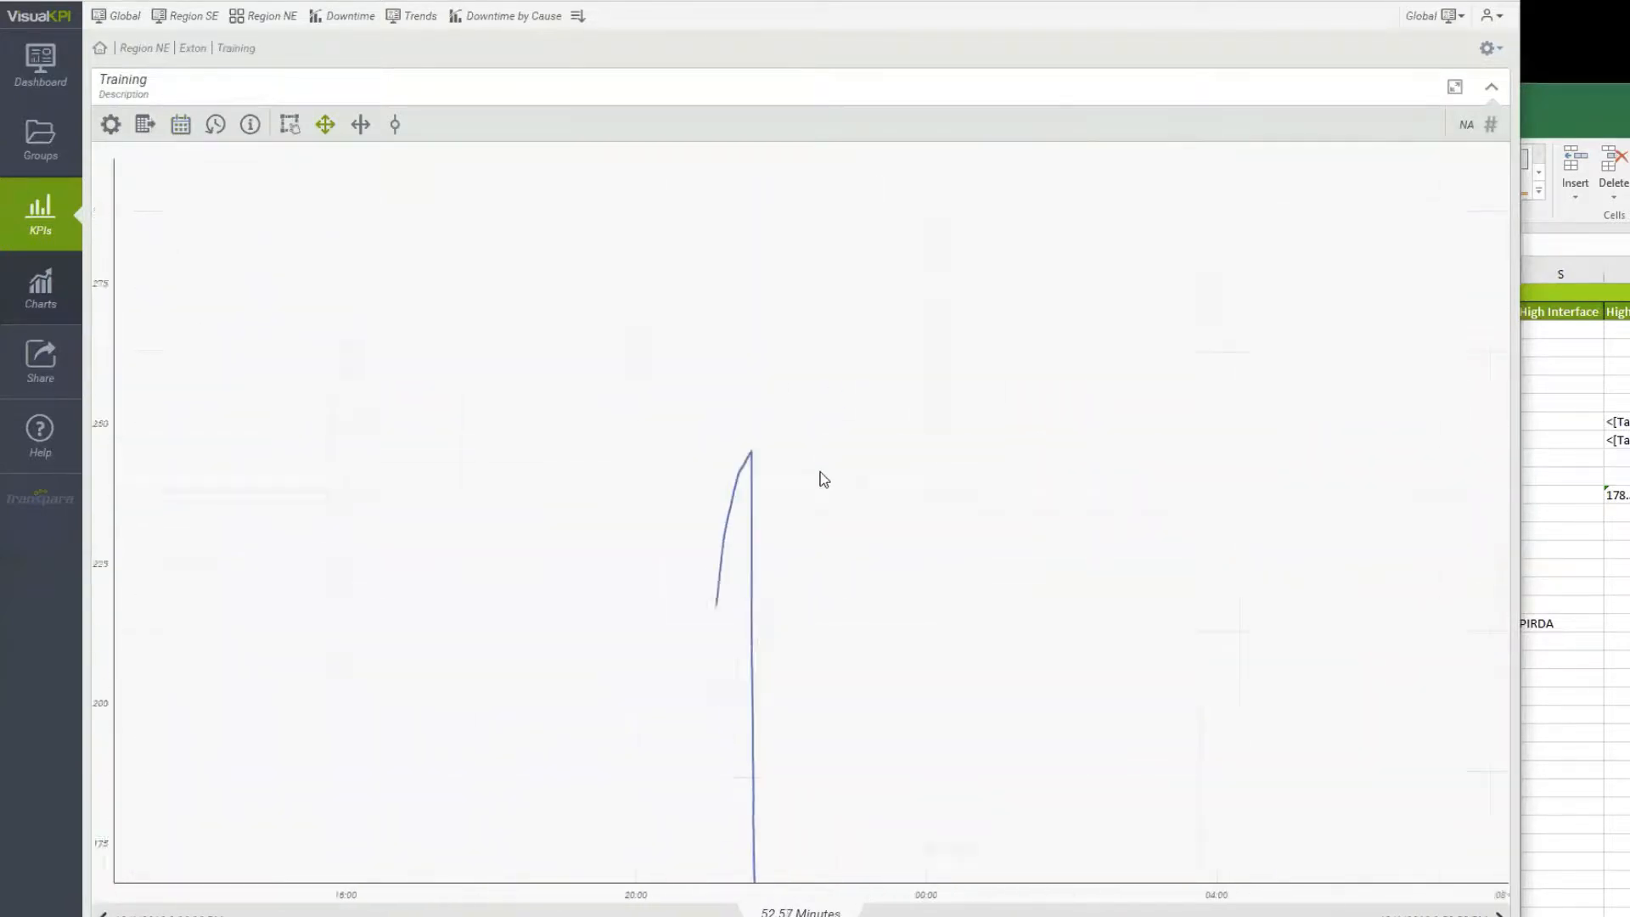
scroll(1003, 553, down, 3)
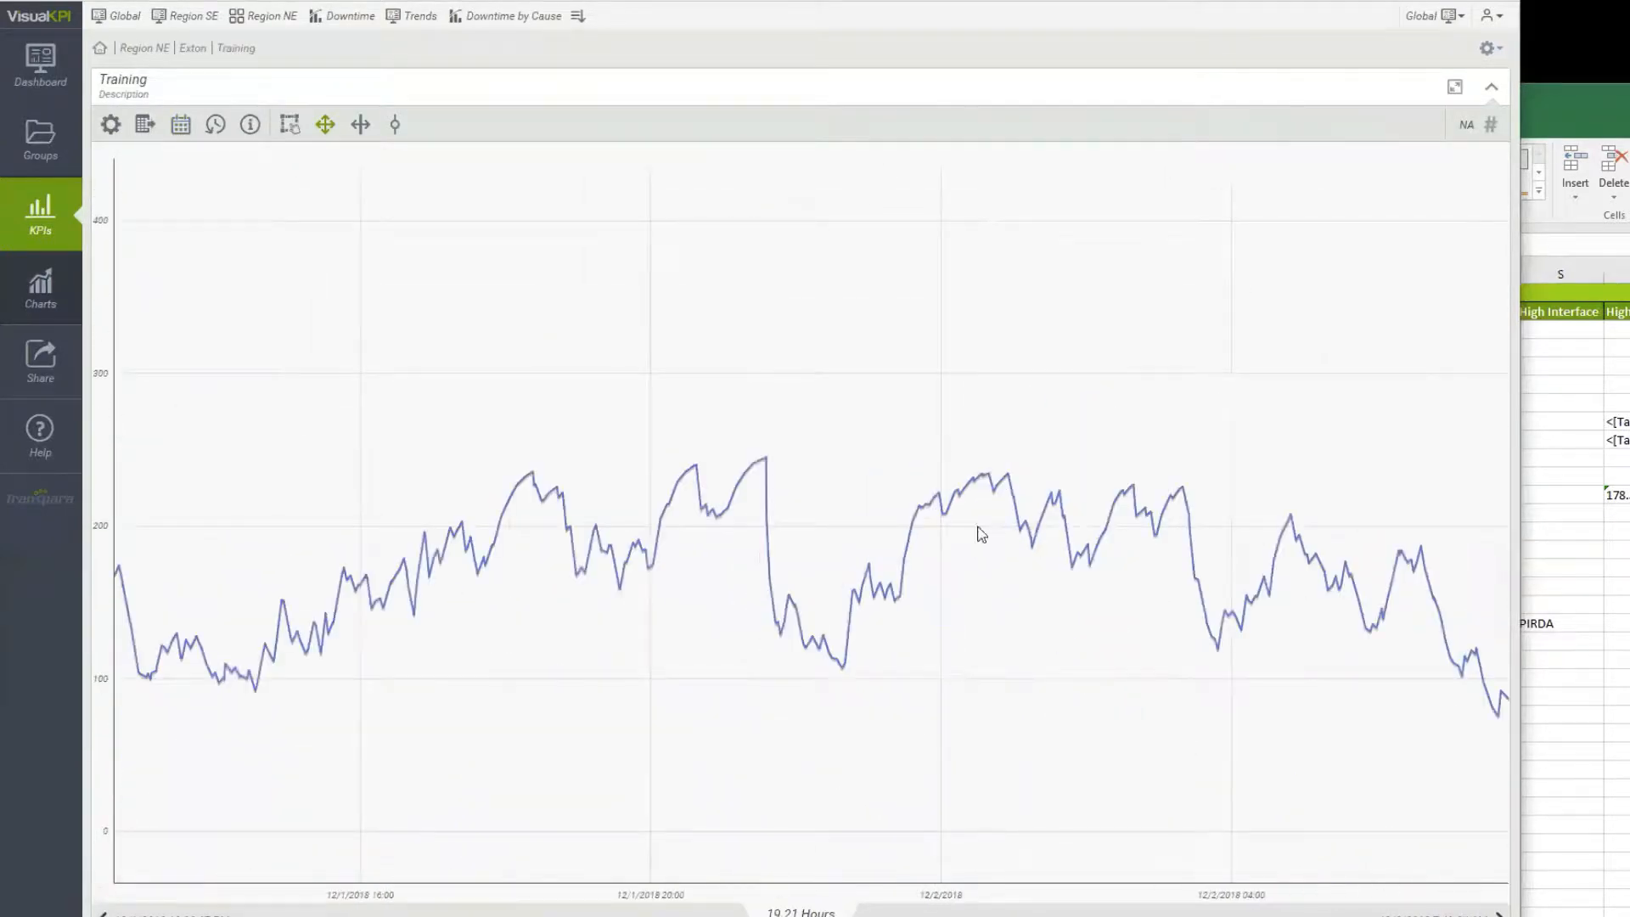
Pan the Training trend forward in time and return to the Exton KPI list.
drag(763, 586, 523, 442)
drag(800, 513, 466, 533)
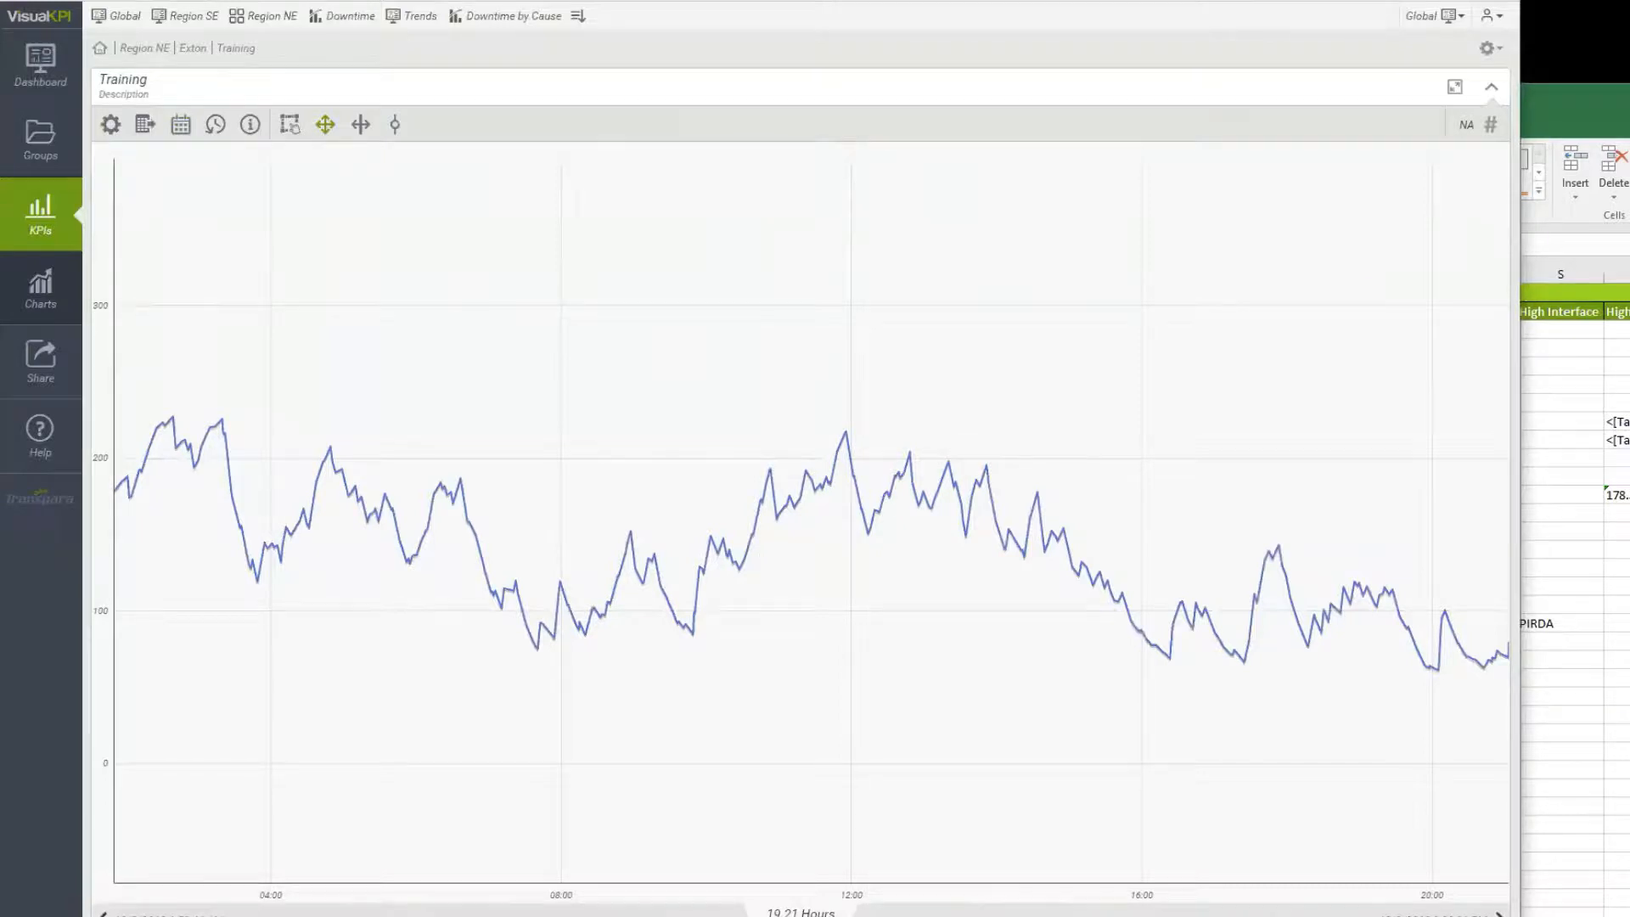
key(alt+Left)
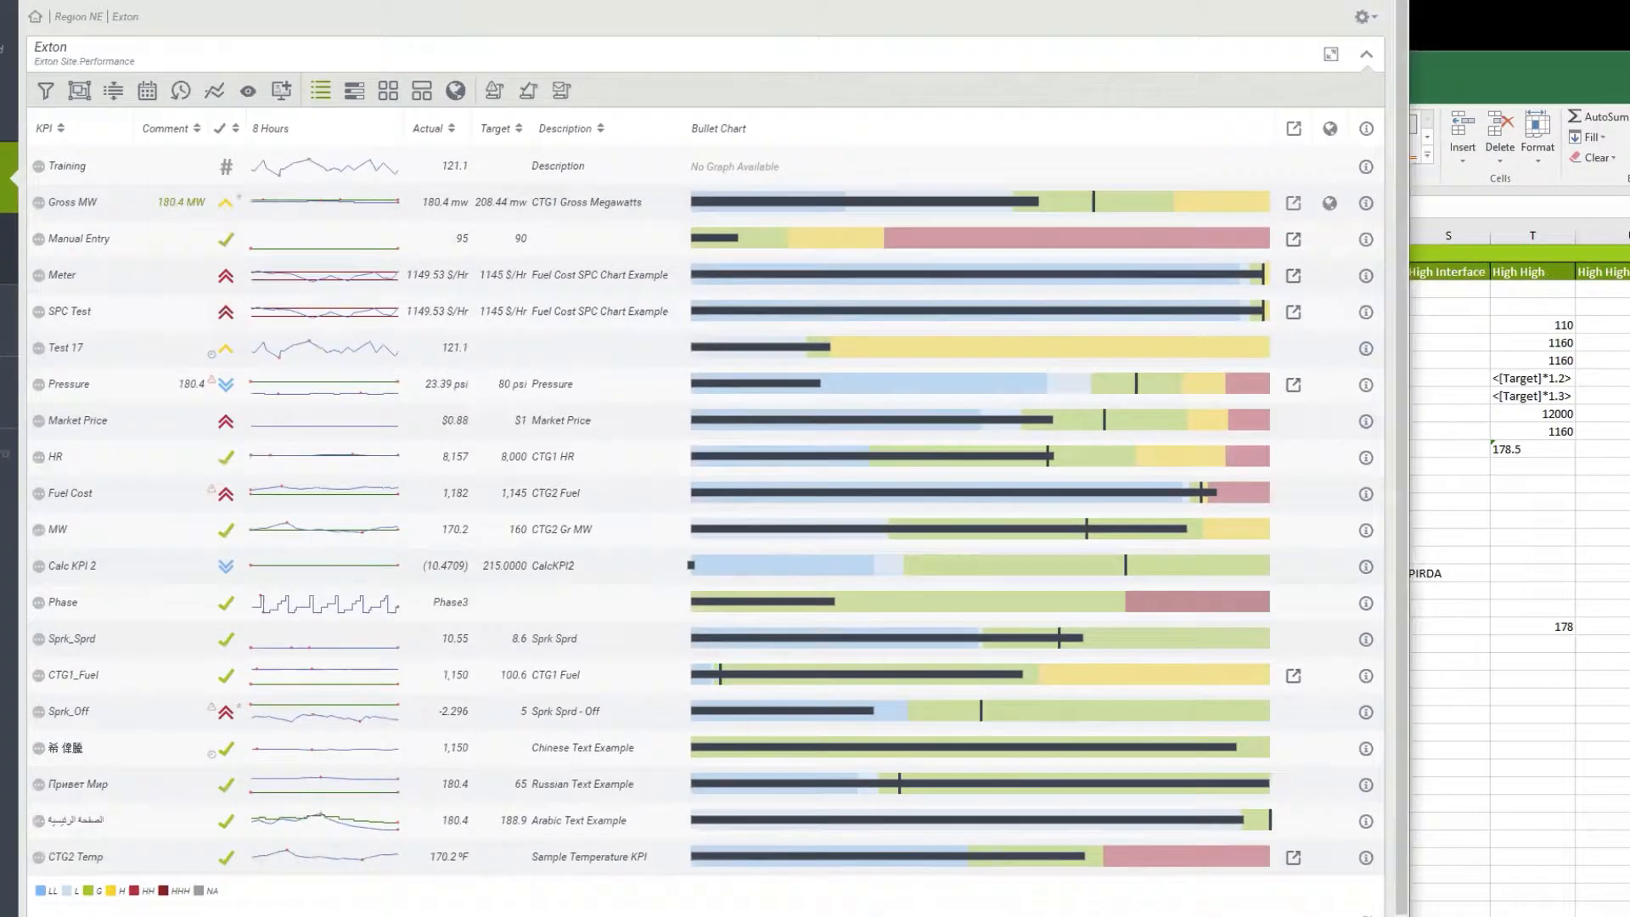
Switch to the Visual KPI Designer workbook in Excel and set the Training KPI's Low limit to 95.
click(1418, 7)
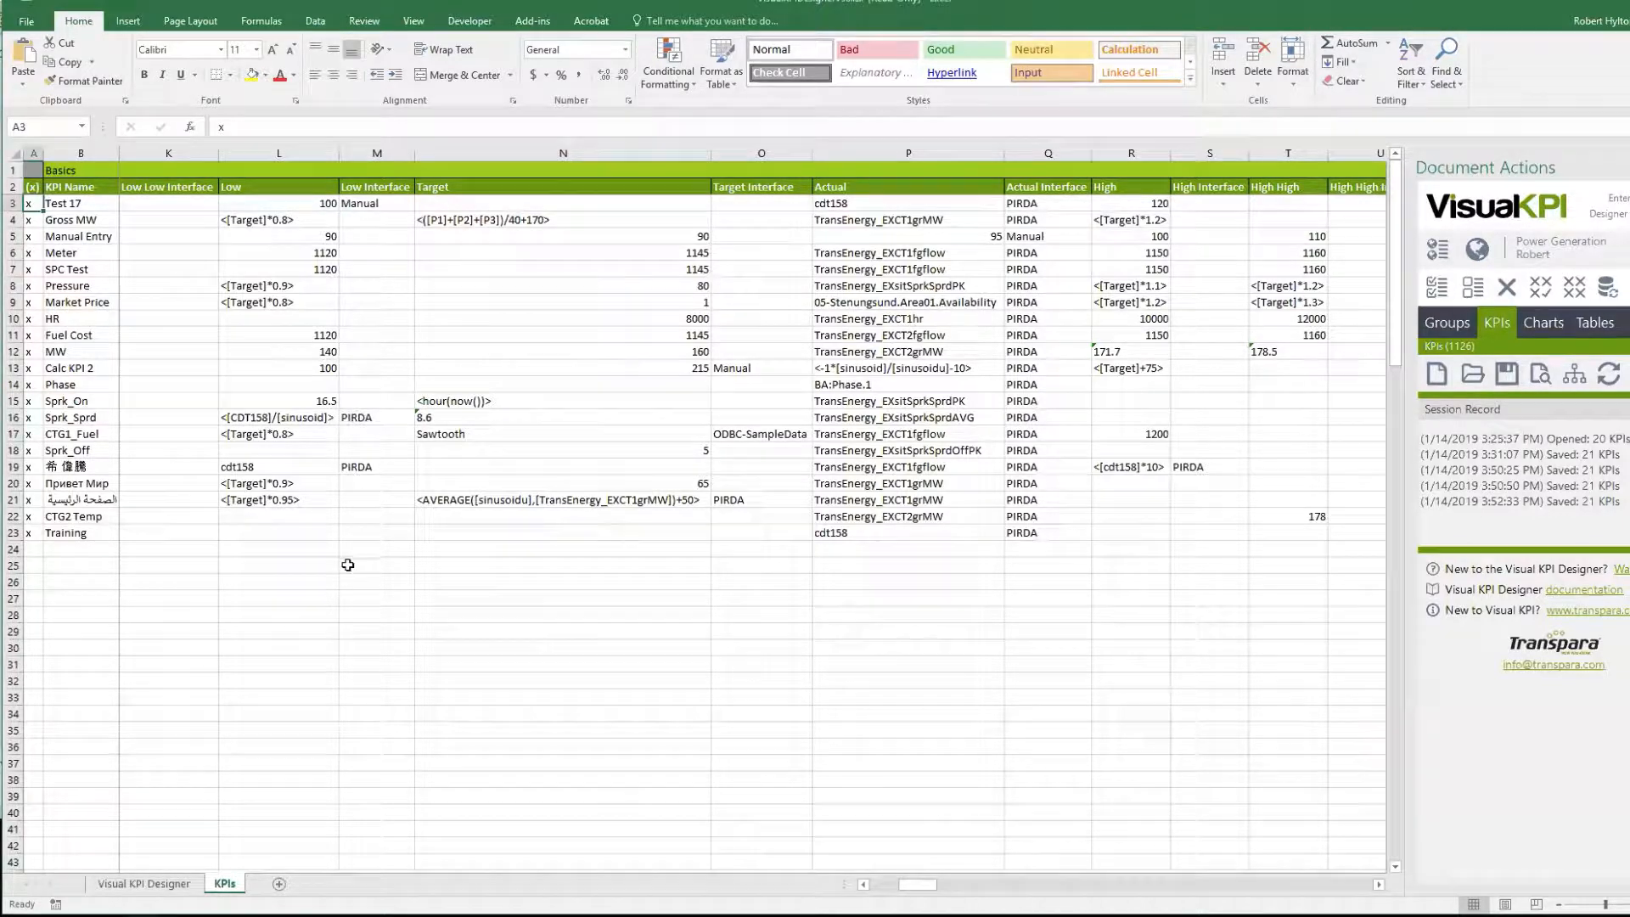
click(313, 529)
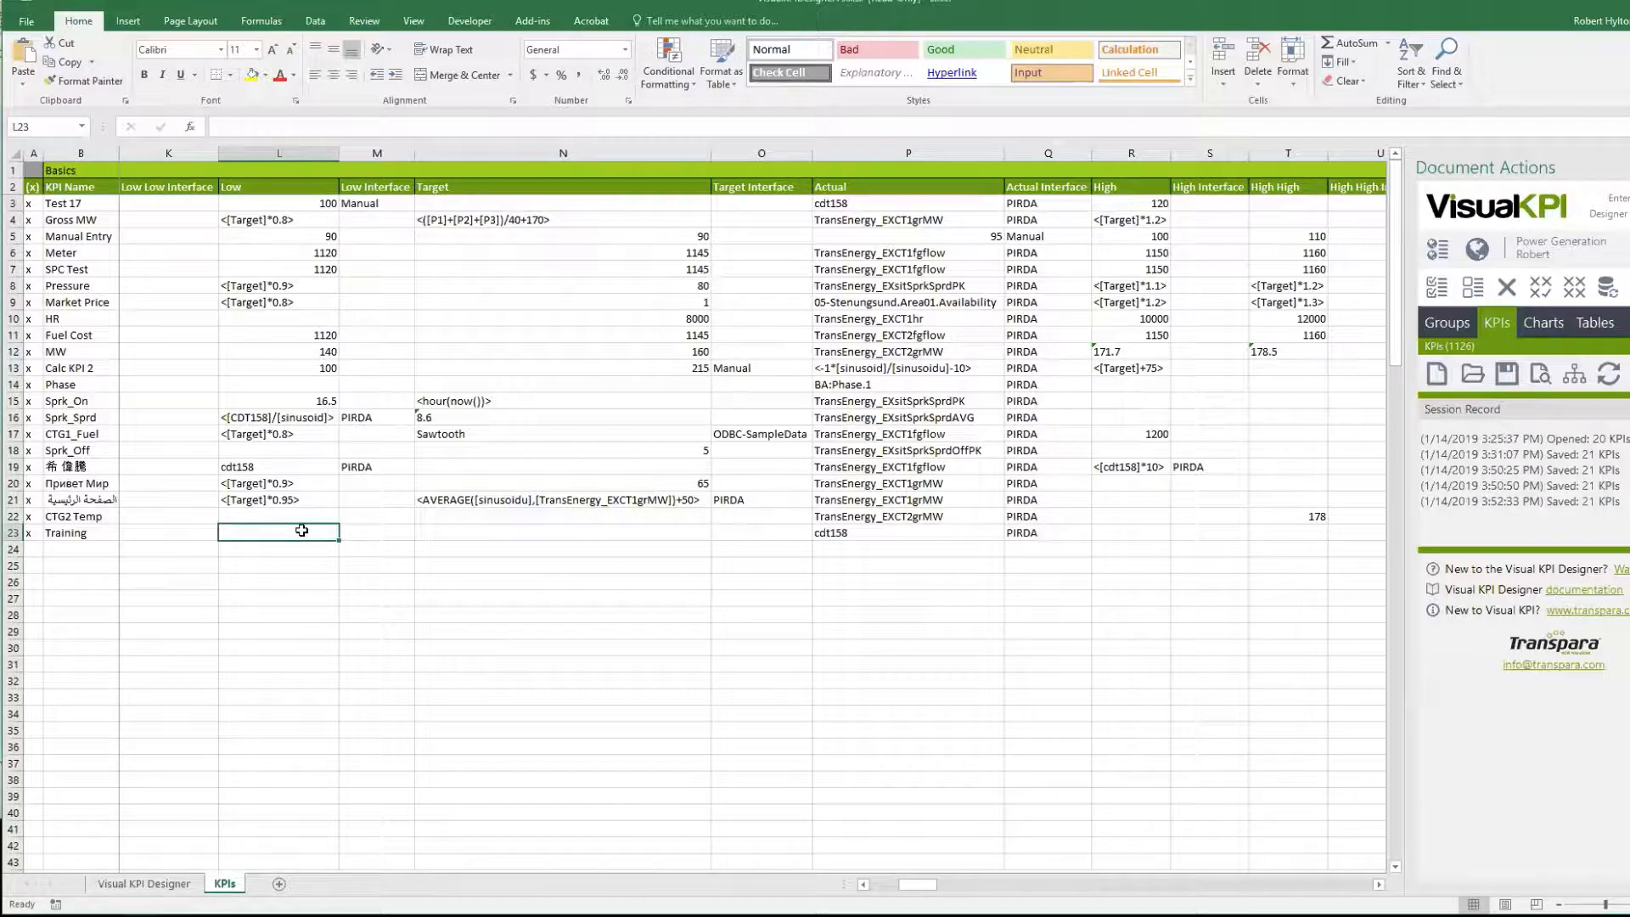
click(328, 239)
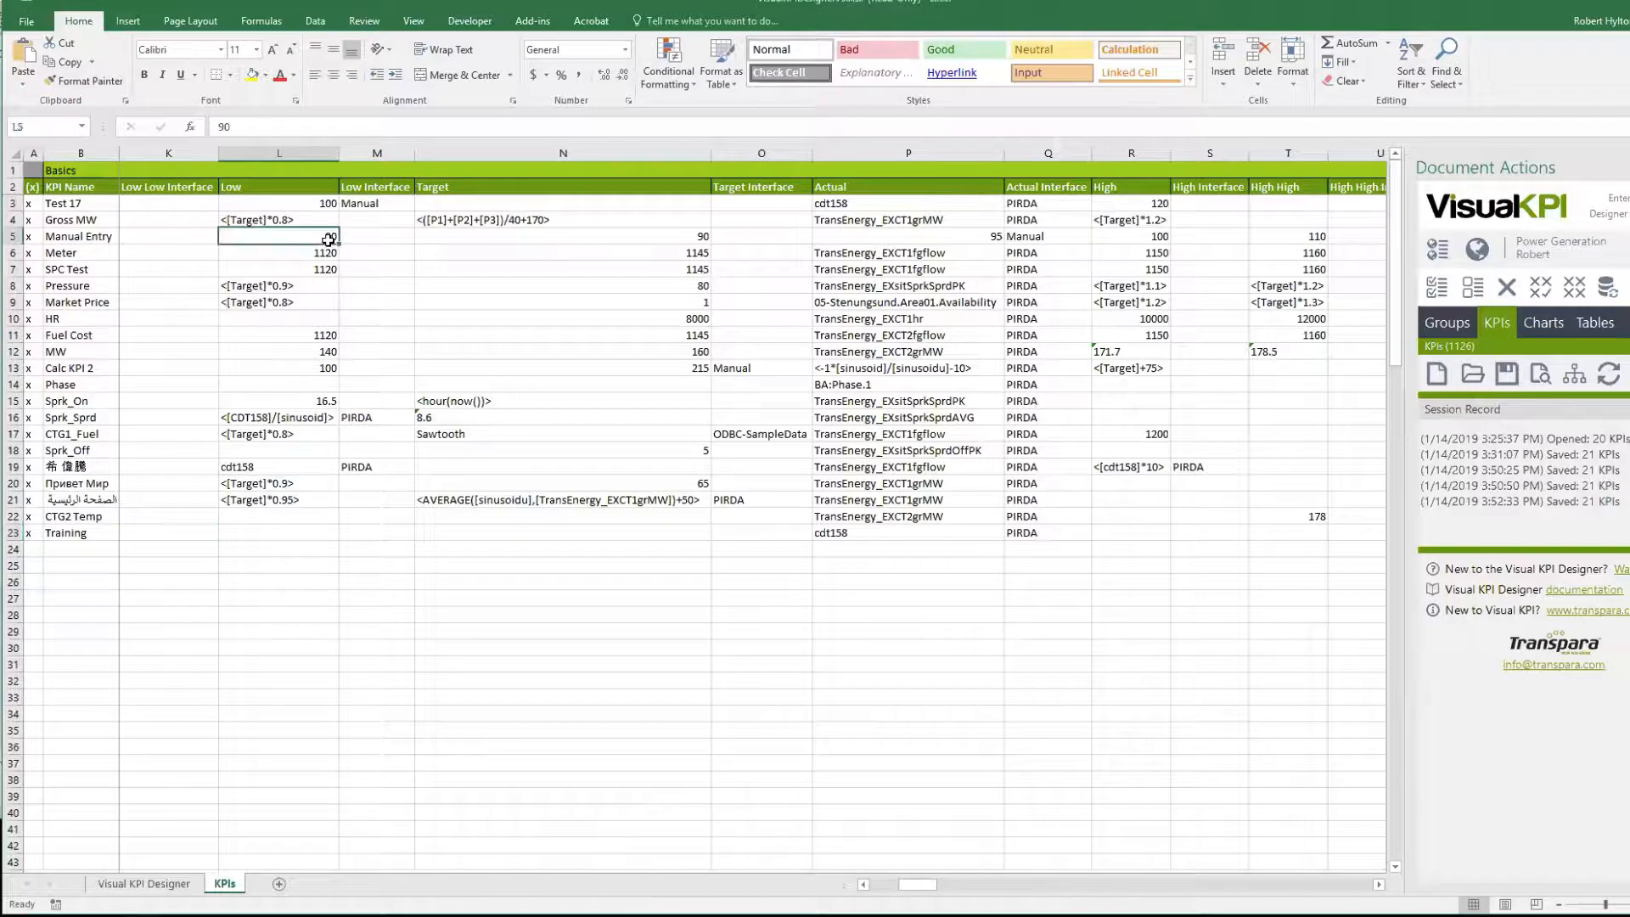
click(319, 530)
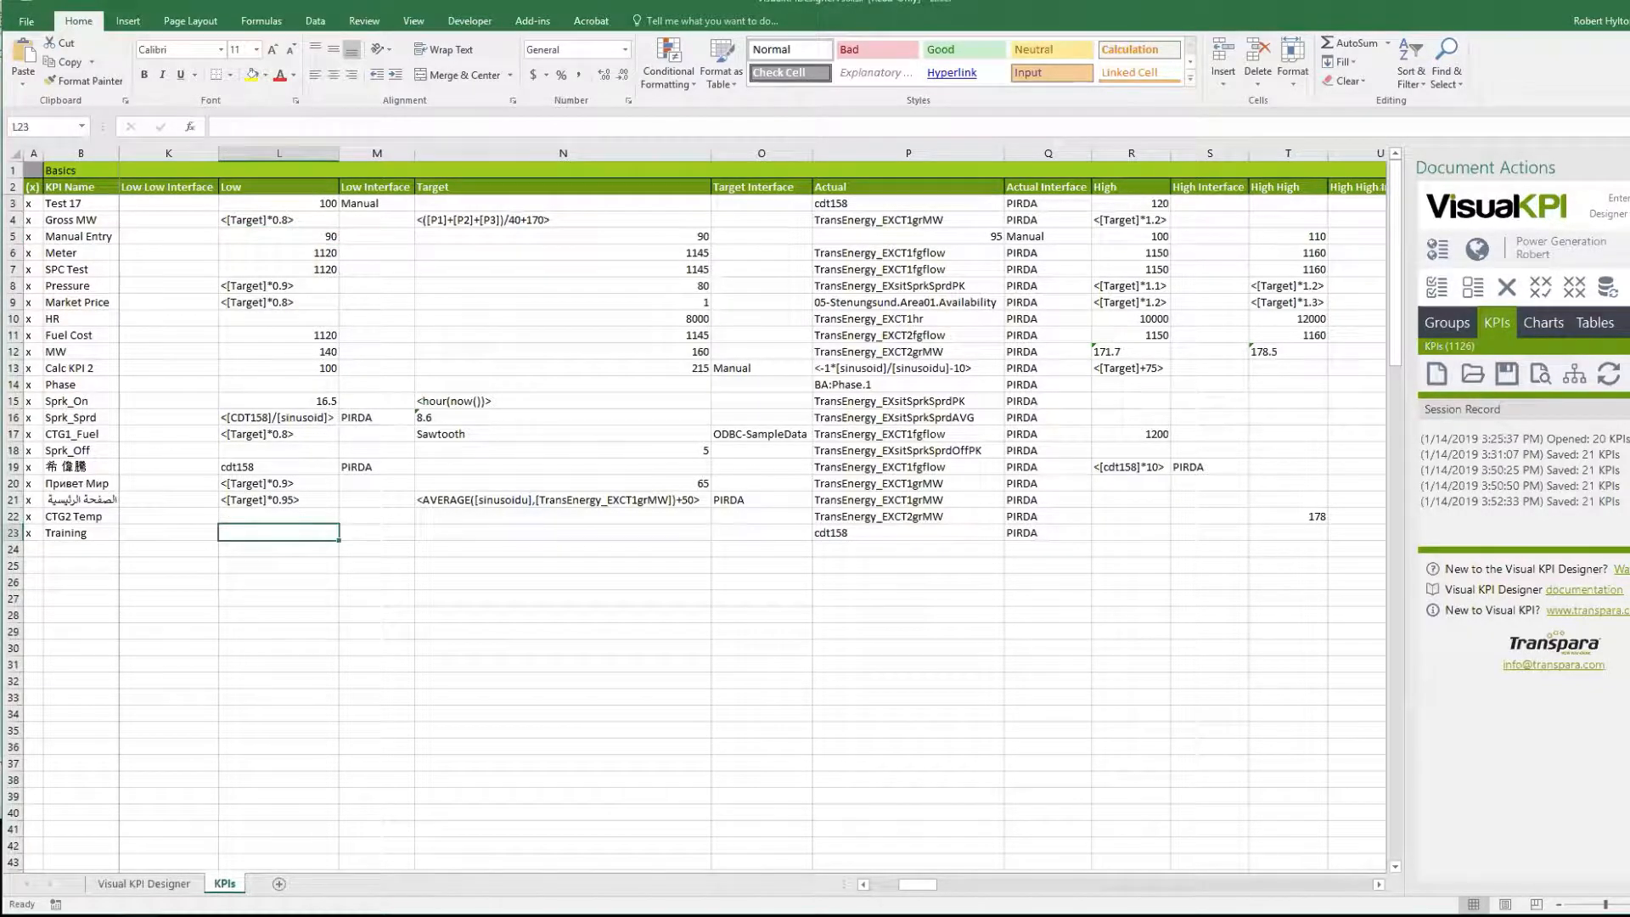
text(95)
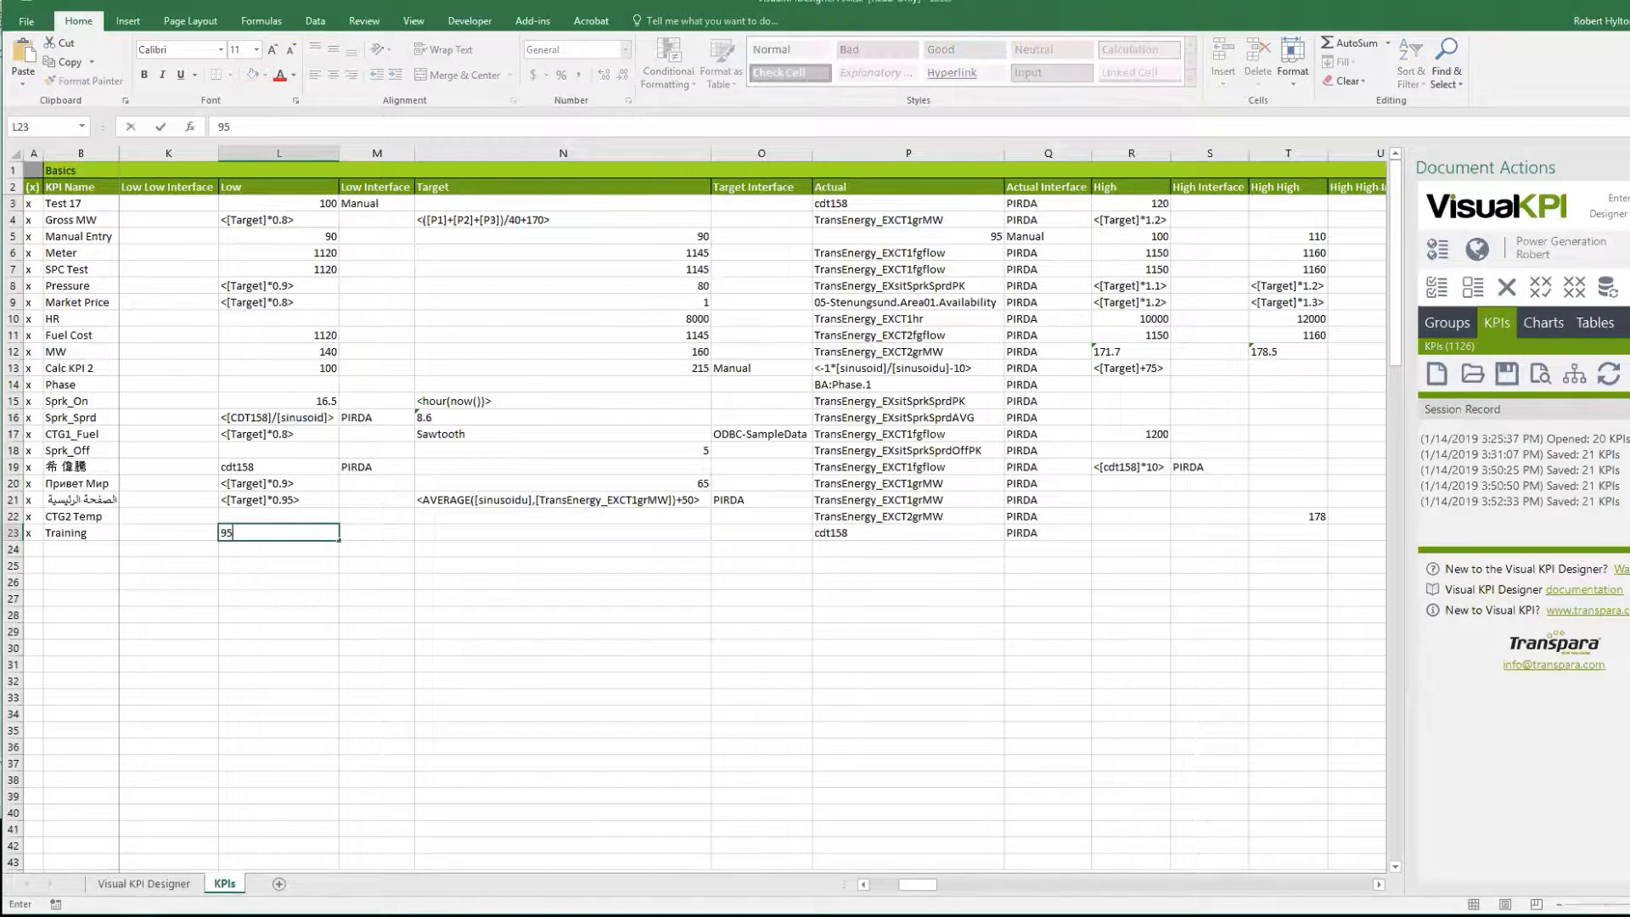
click(314, 582)
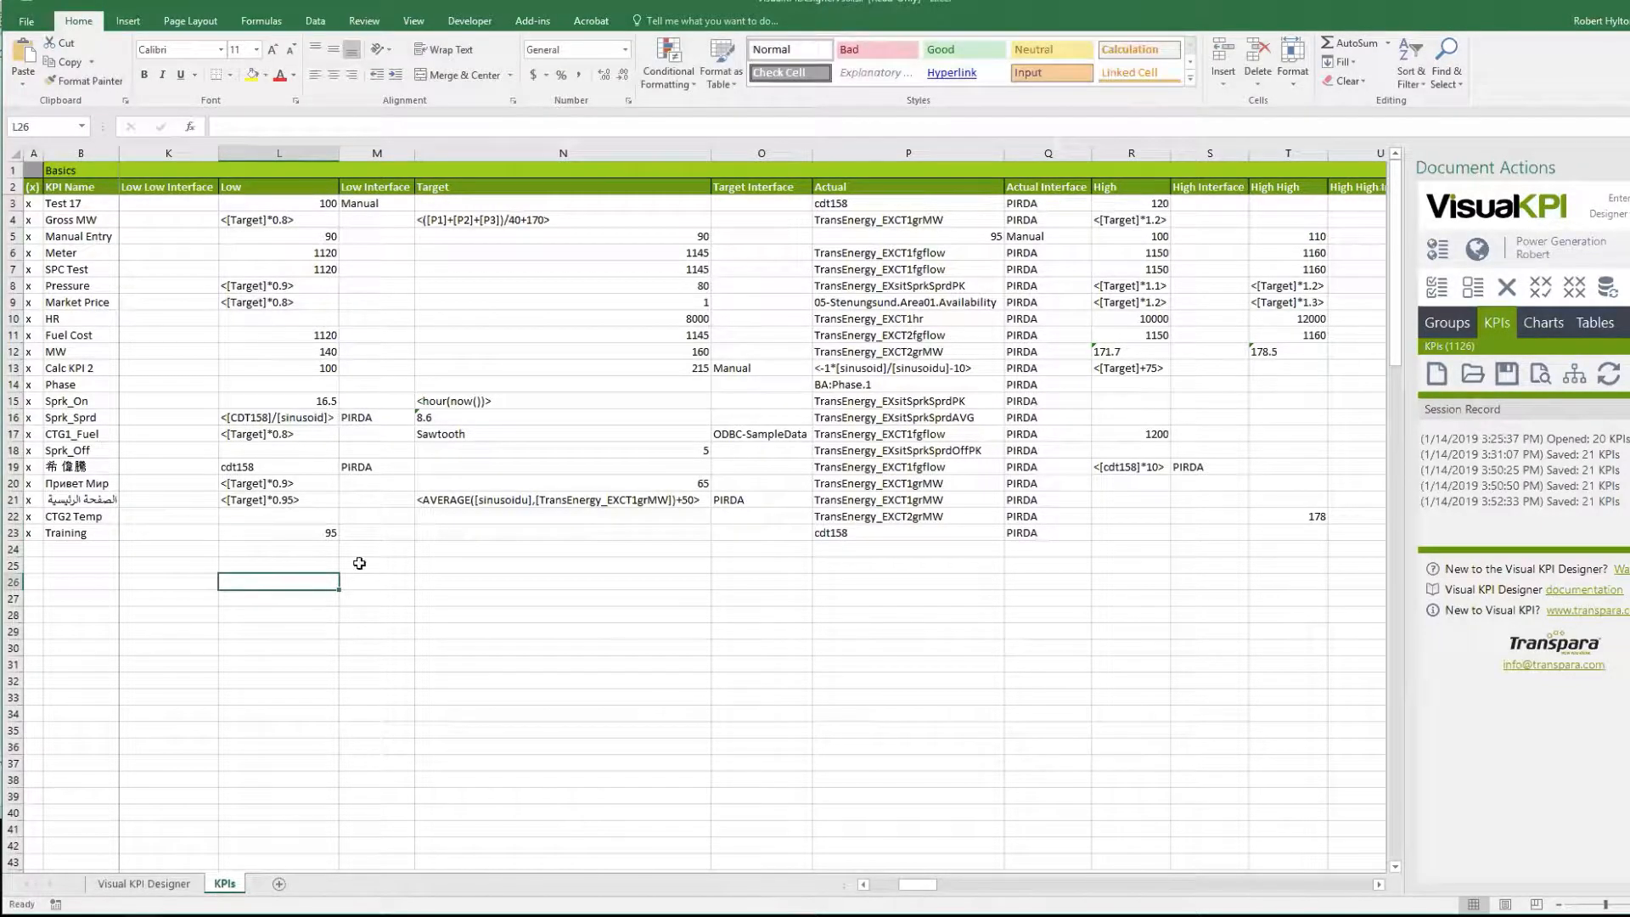
Save the KPIs with the new Low limit and check the Training trend past the current time on the Visual KPI website.
click(1507, 376)
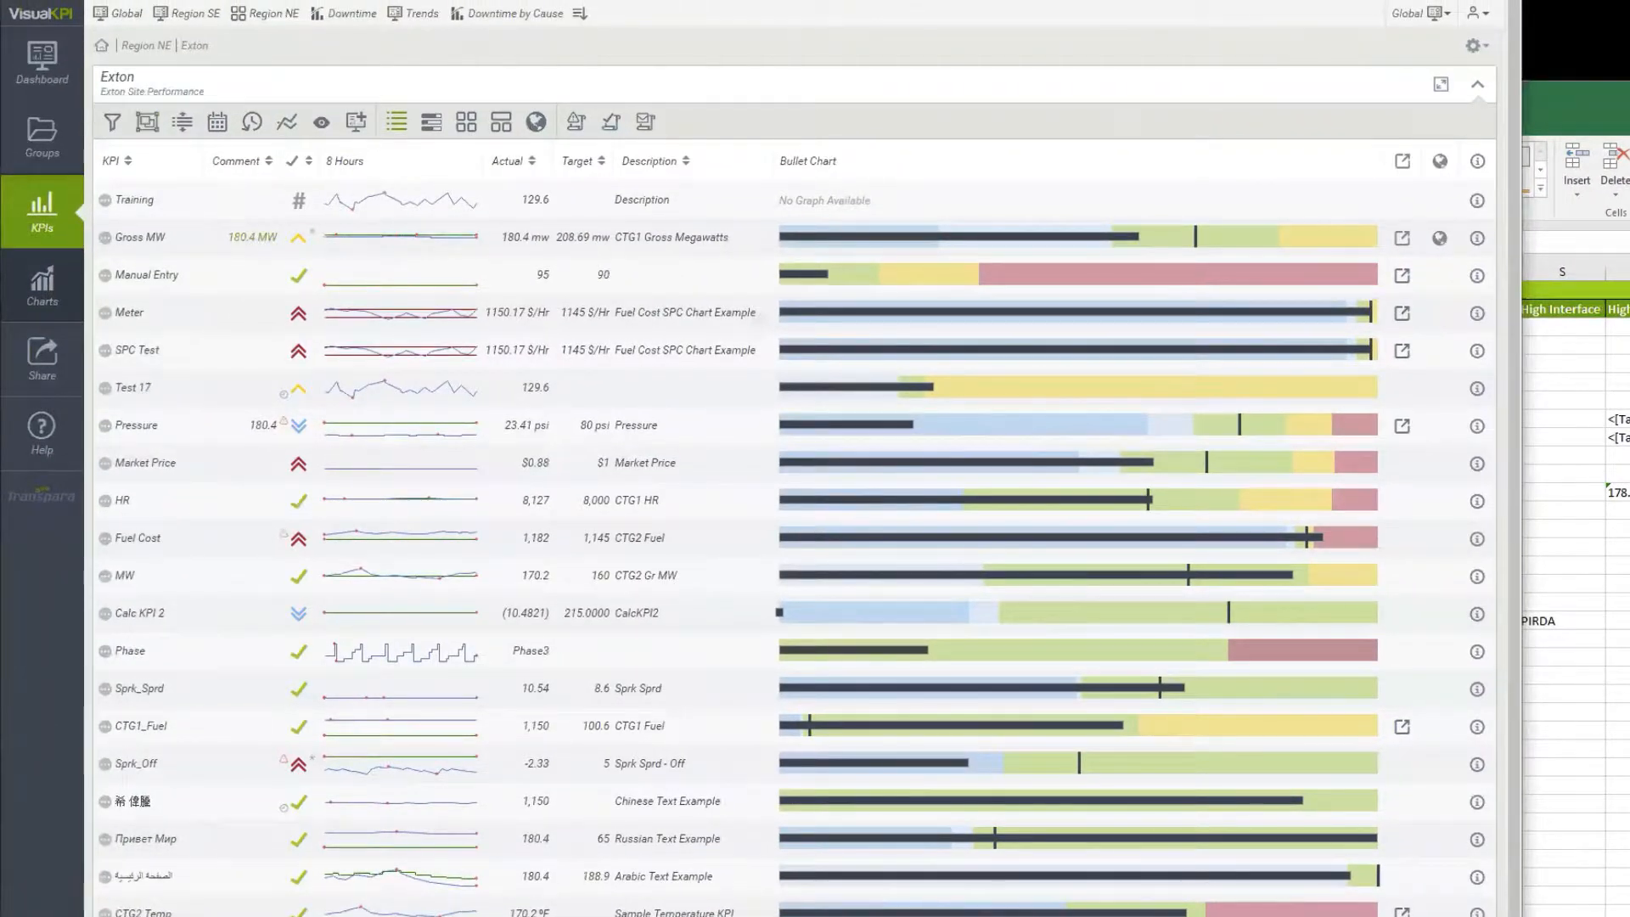
key(F5)
key(F5)
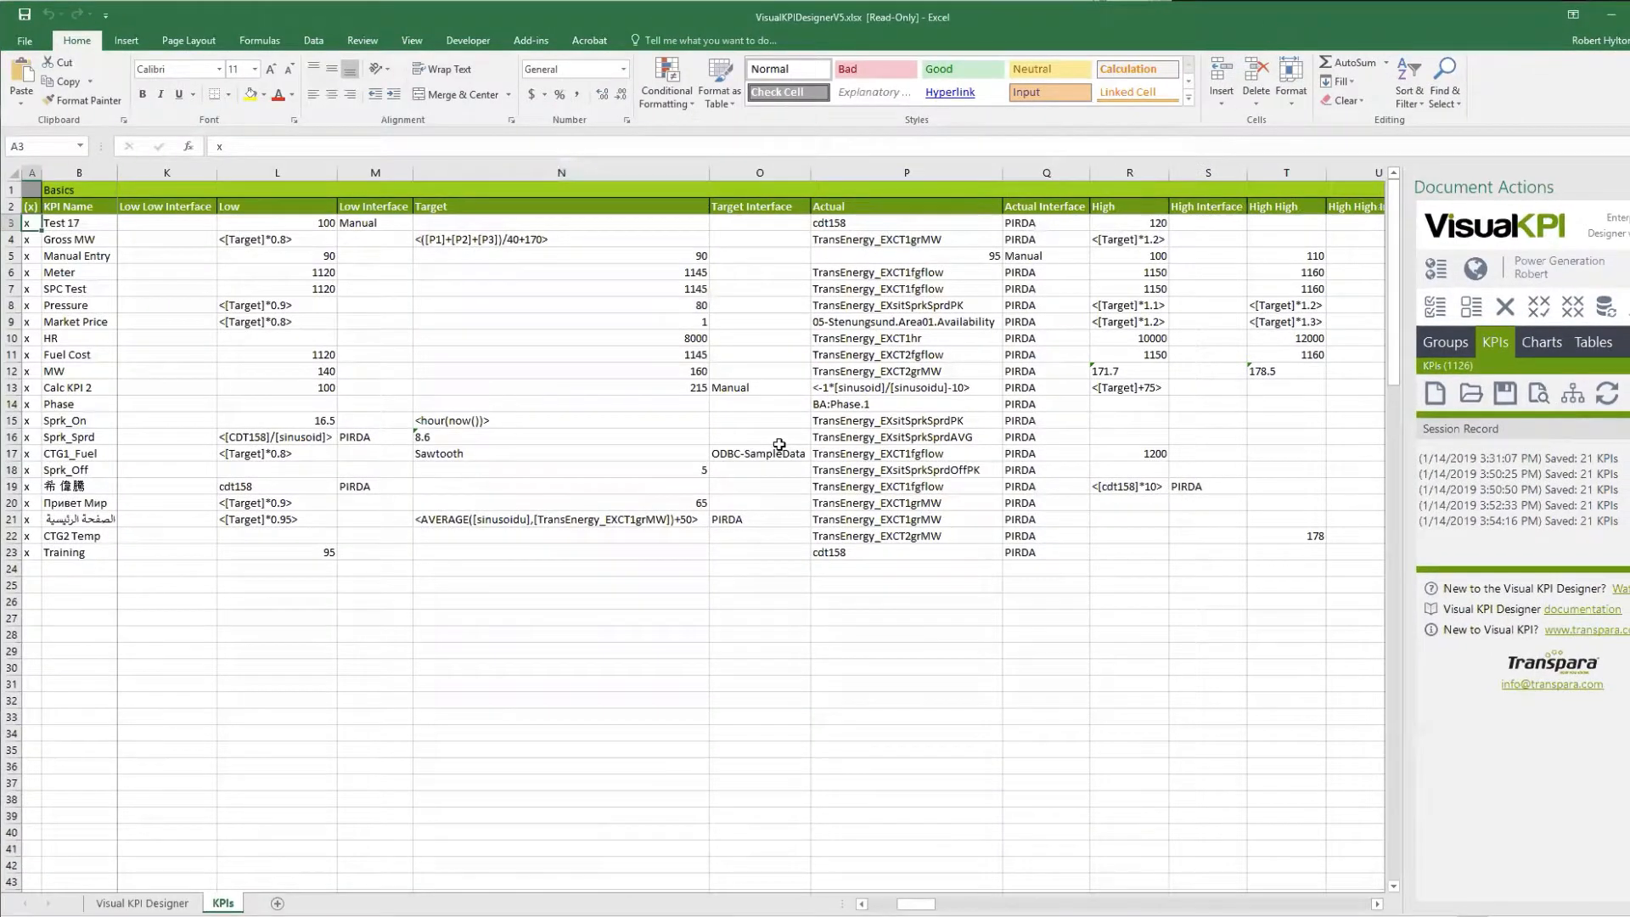
click(297, 552)
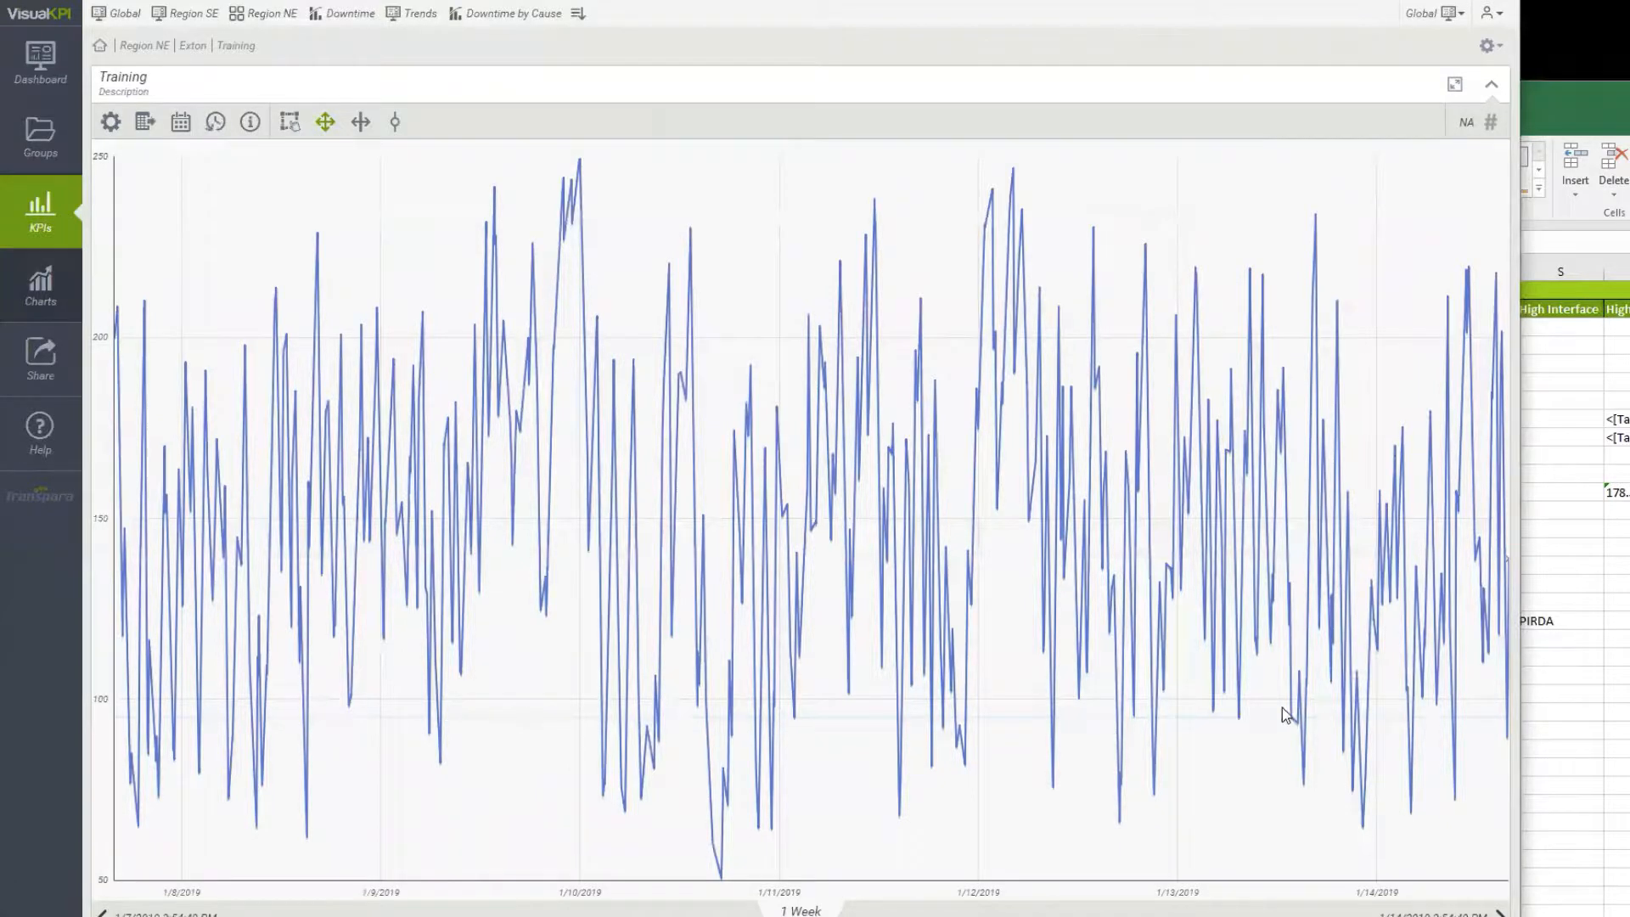
drag(1400, 594, 524, 610)
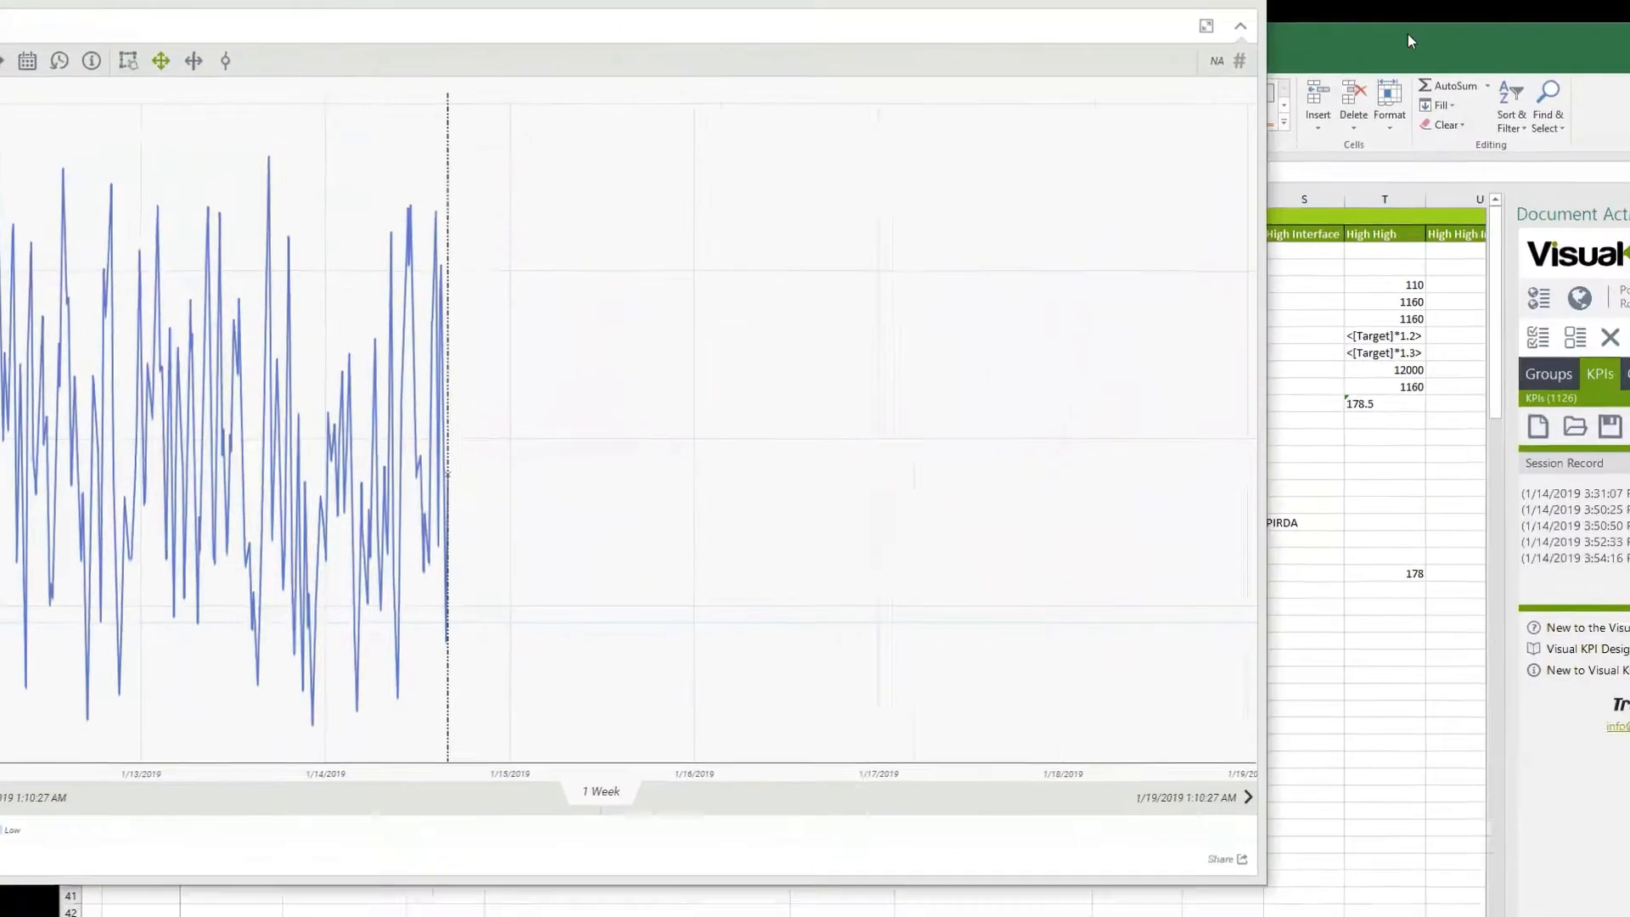
Return to the Designer workbook in Excel and set the Training KPI's Low Interface to Manual.
click(1407, 33)
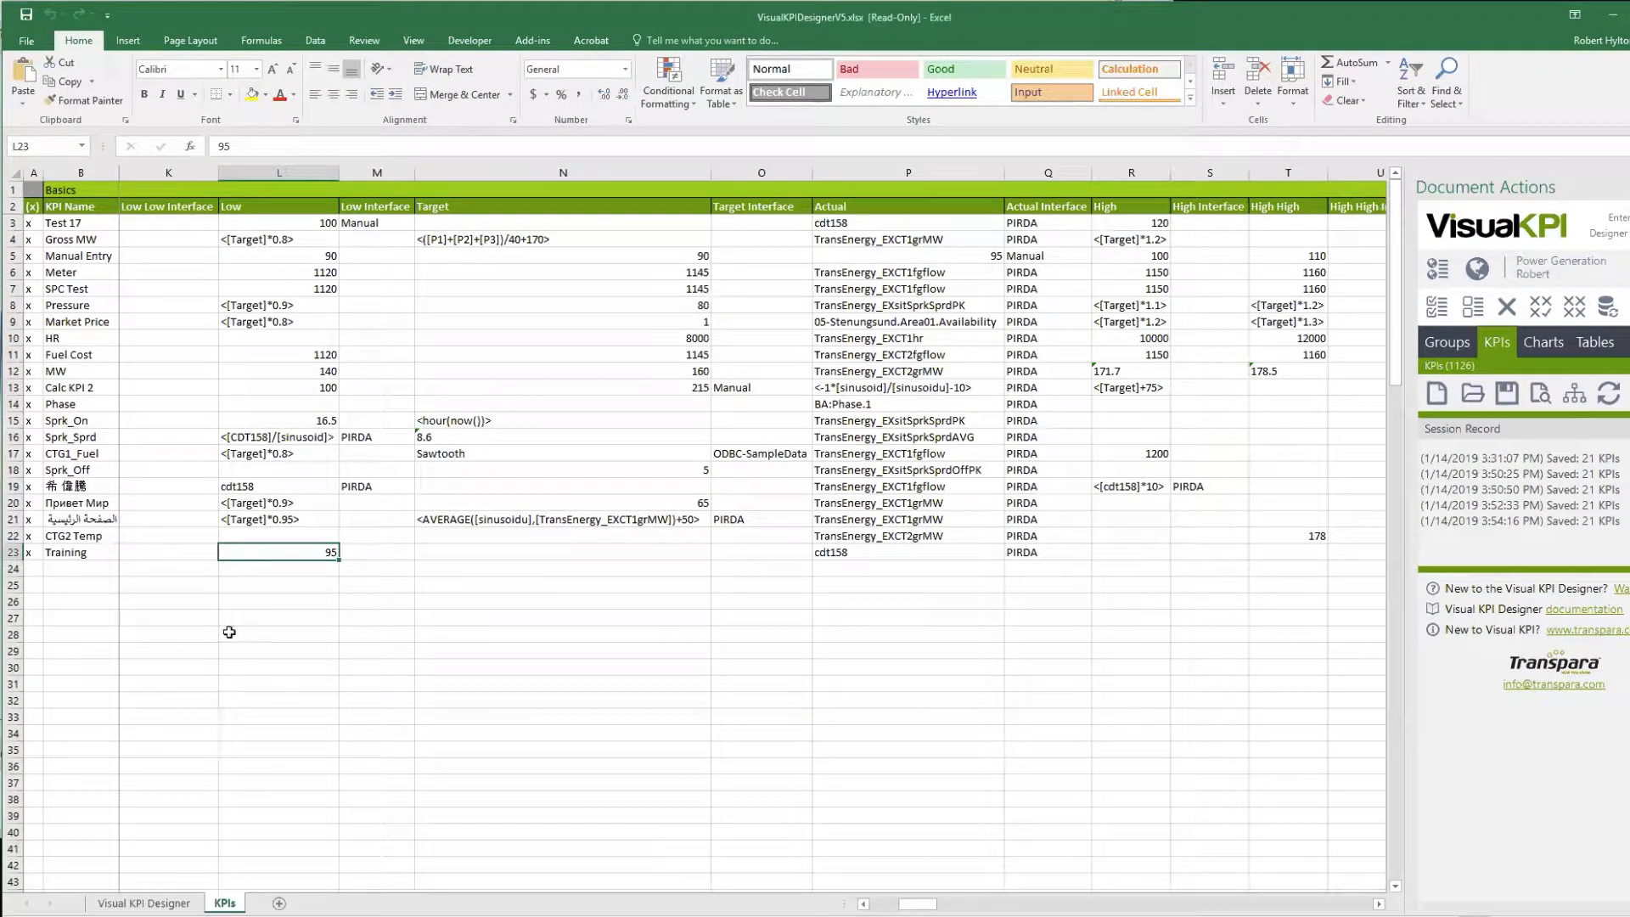
click(394, 553)
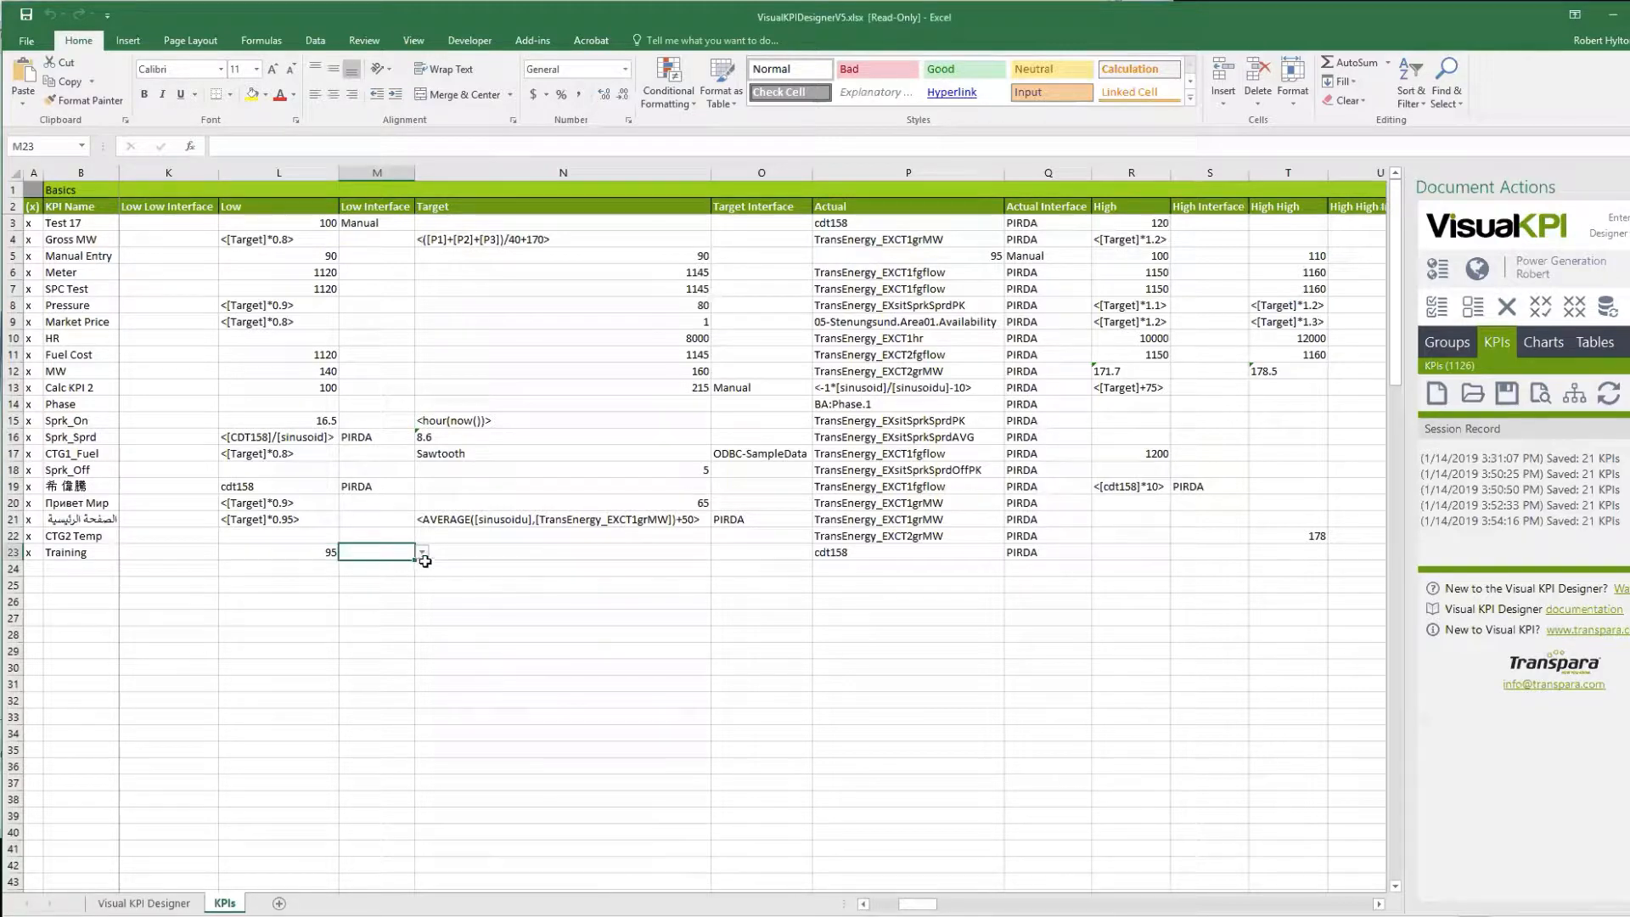
click(422, 552)
click(378, 566)
click(360, 585)
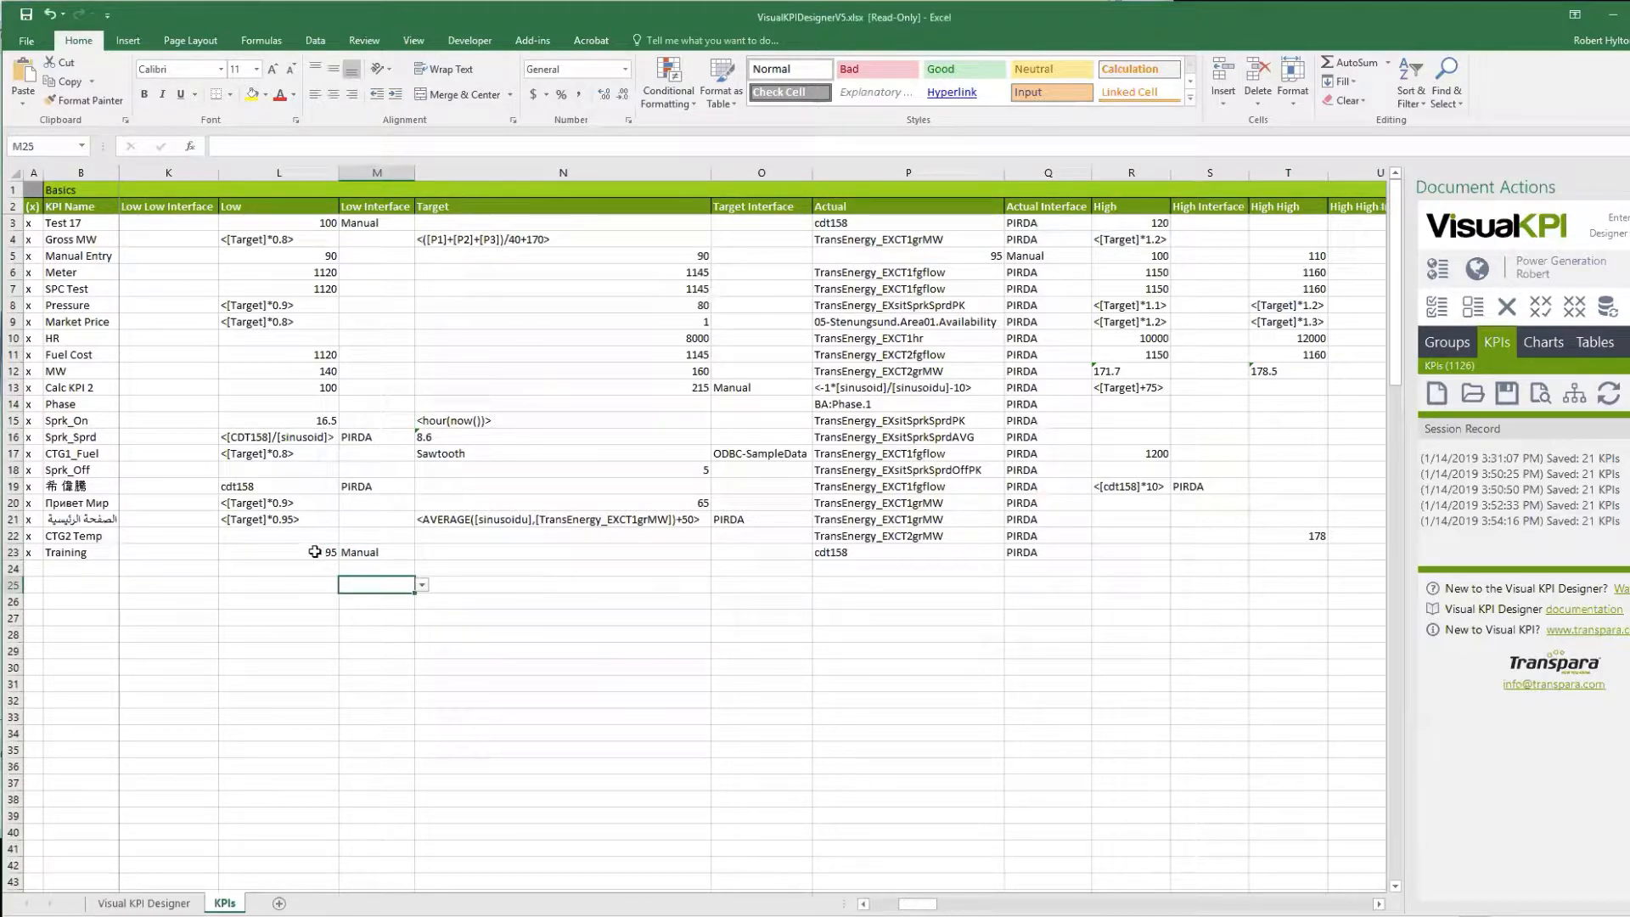
click(327, 552)
click(380, 552)
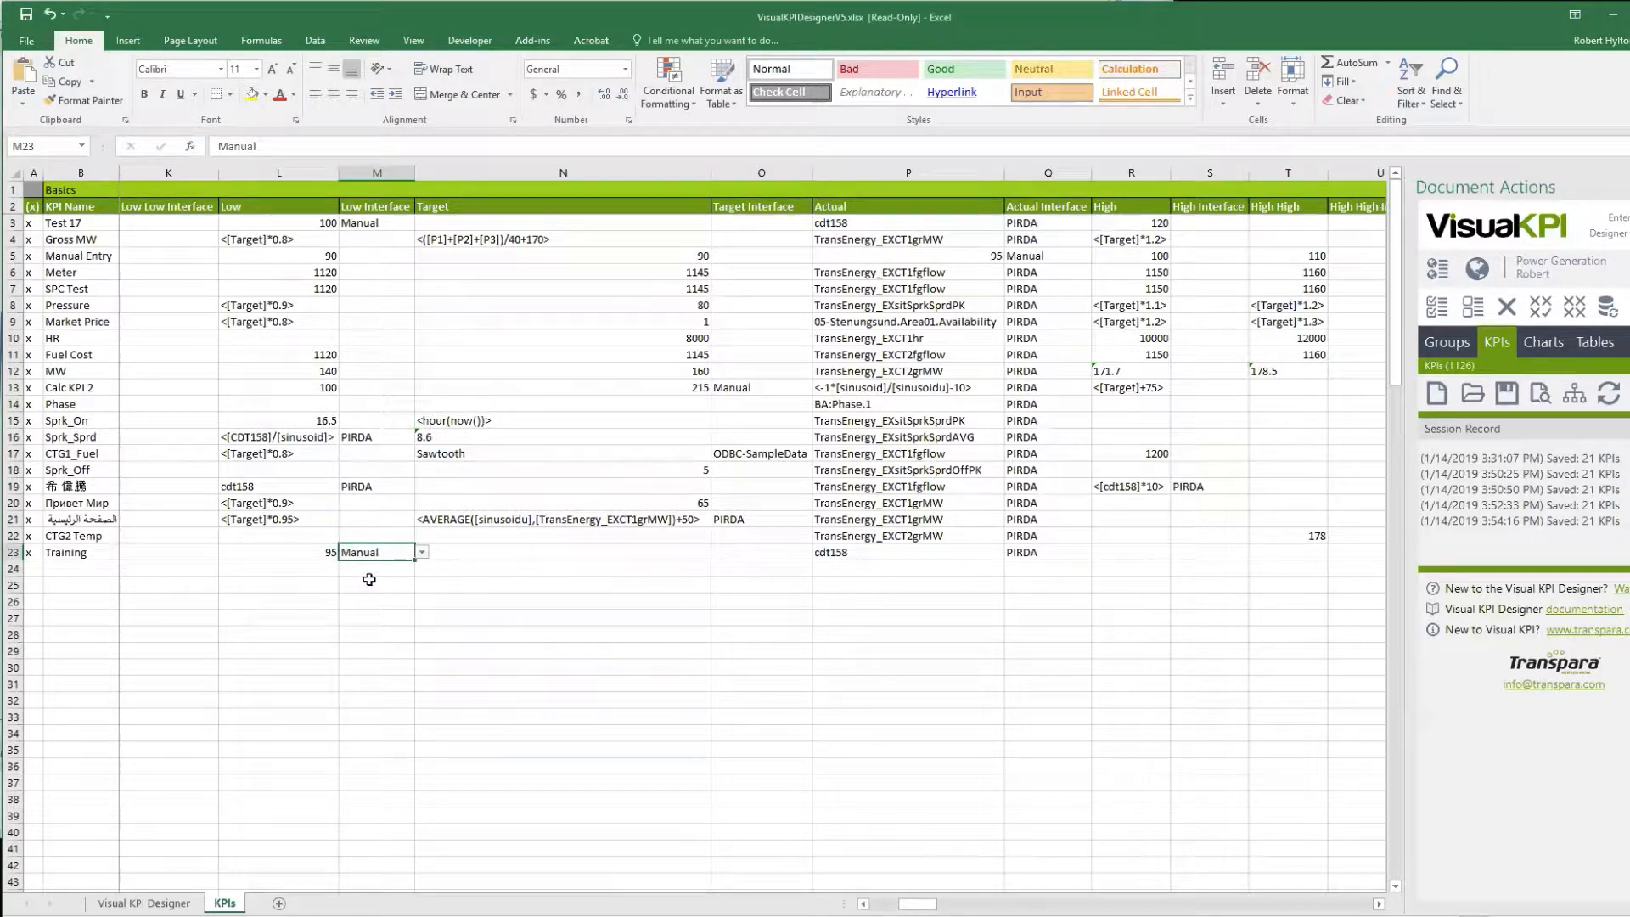
click(369, 579)
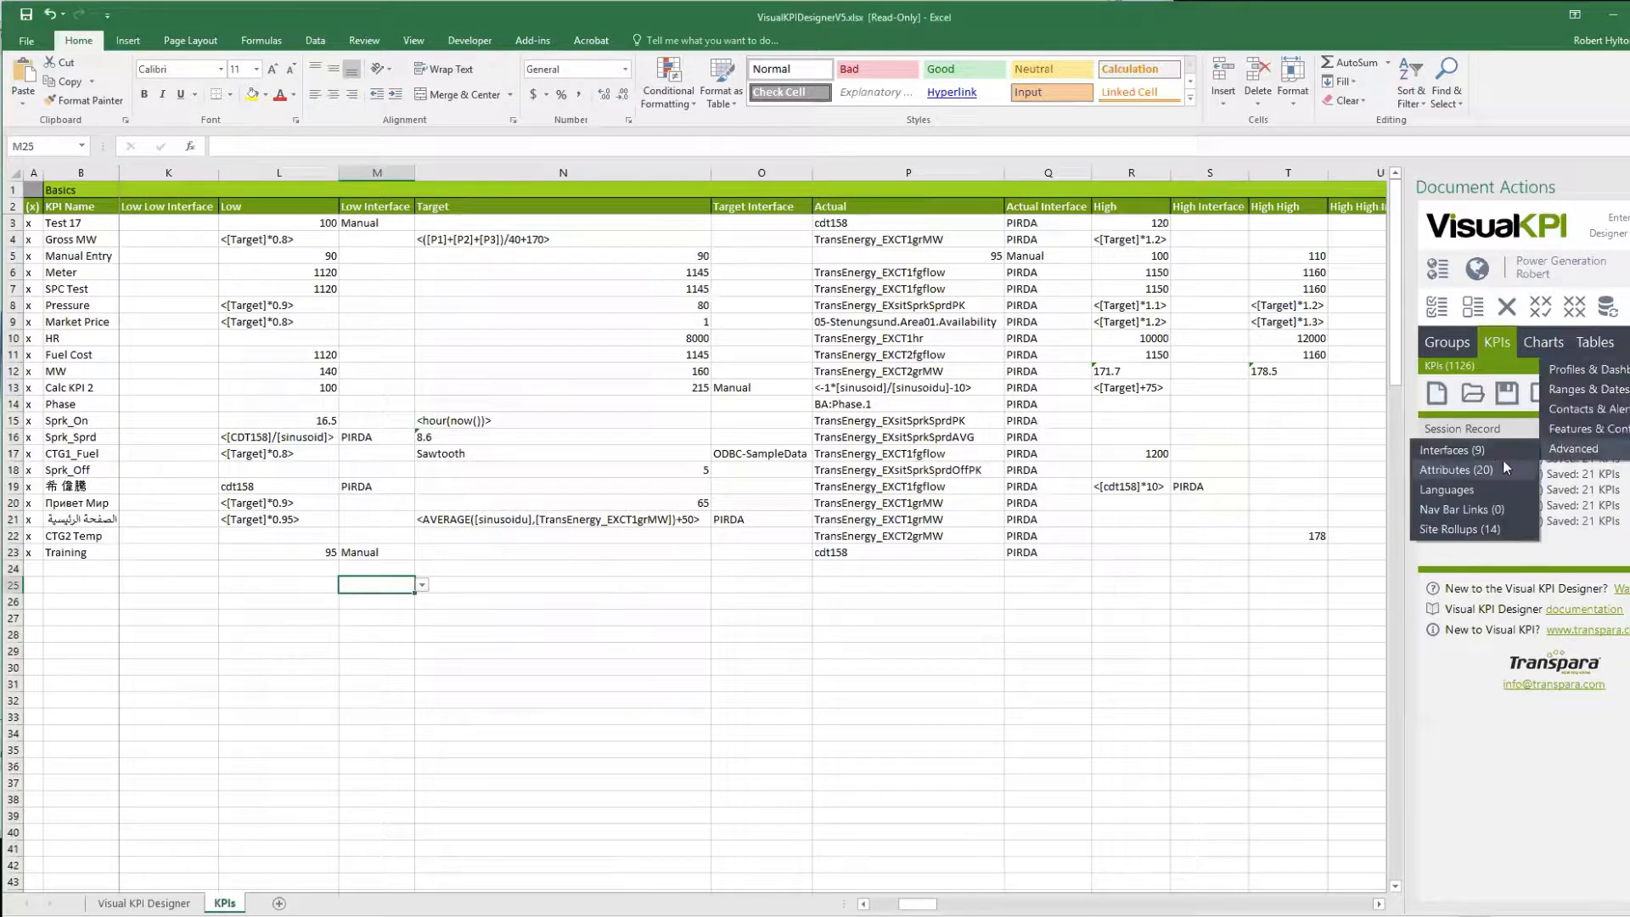
Save the KPIs with the Manual interface and pan the reloaded Training trend on the website past the current time.
click(1506, 395)
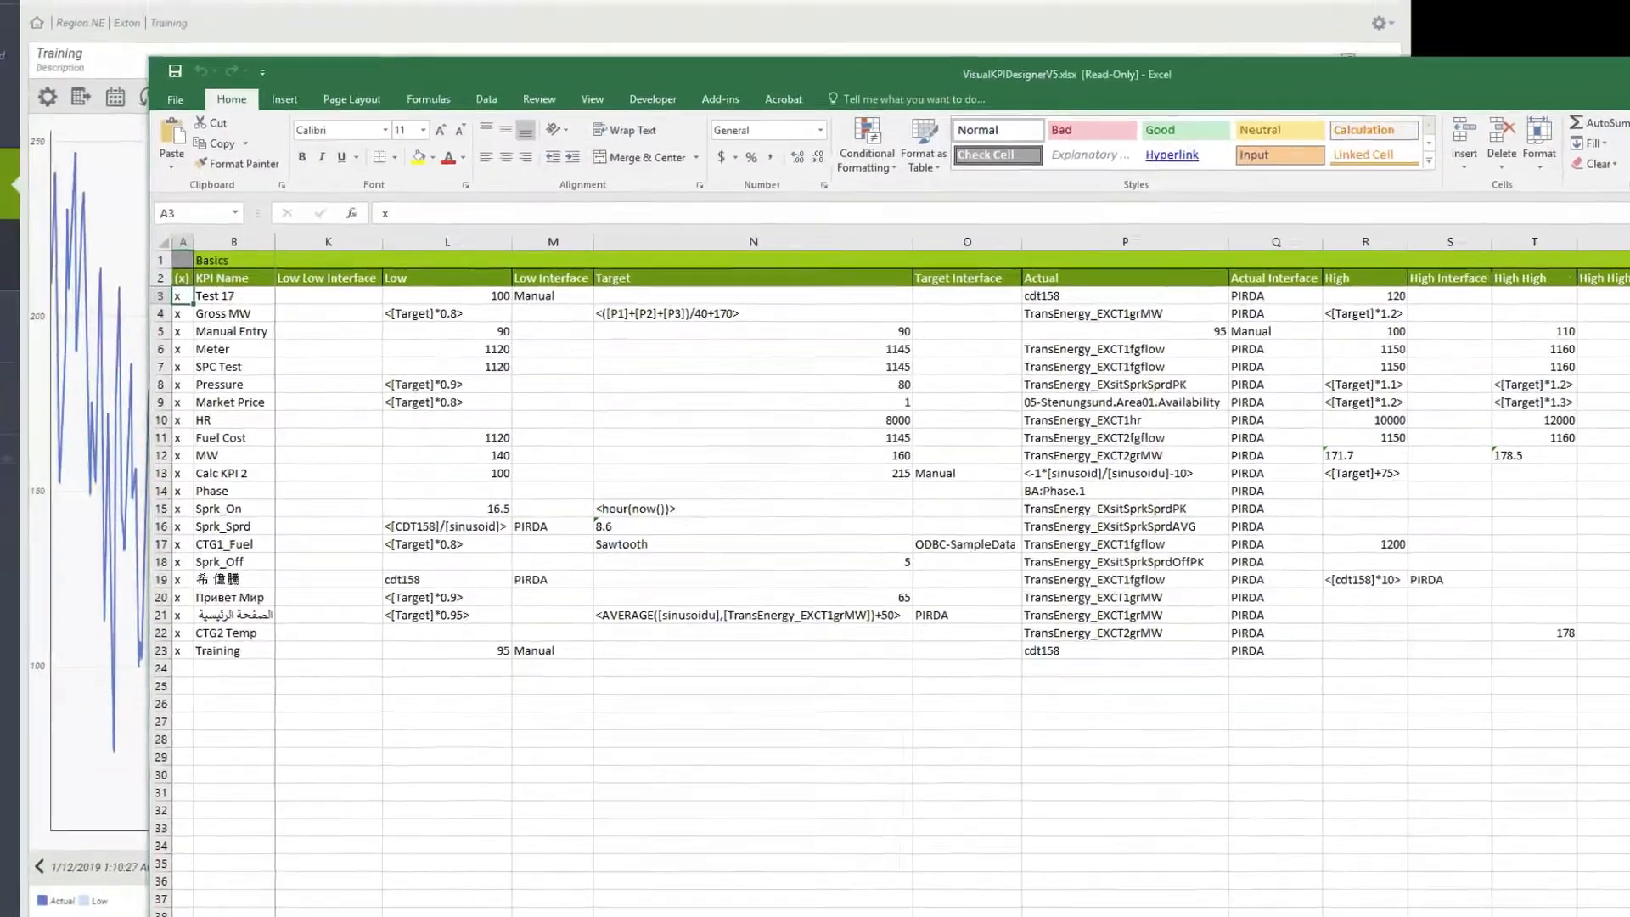
click(789, 12)
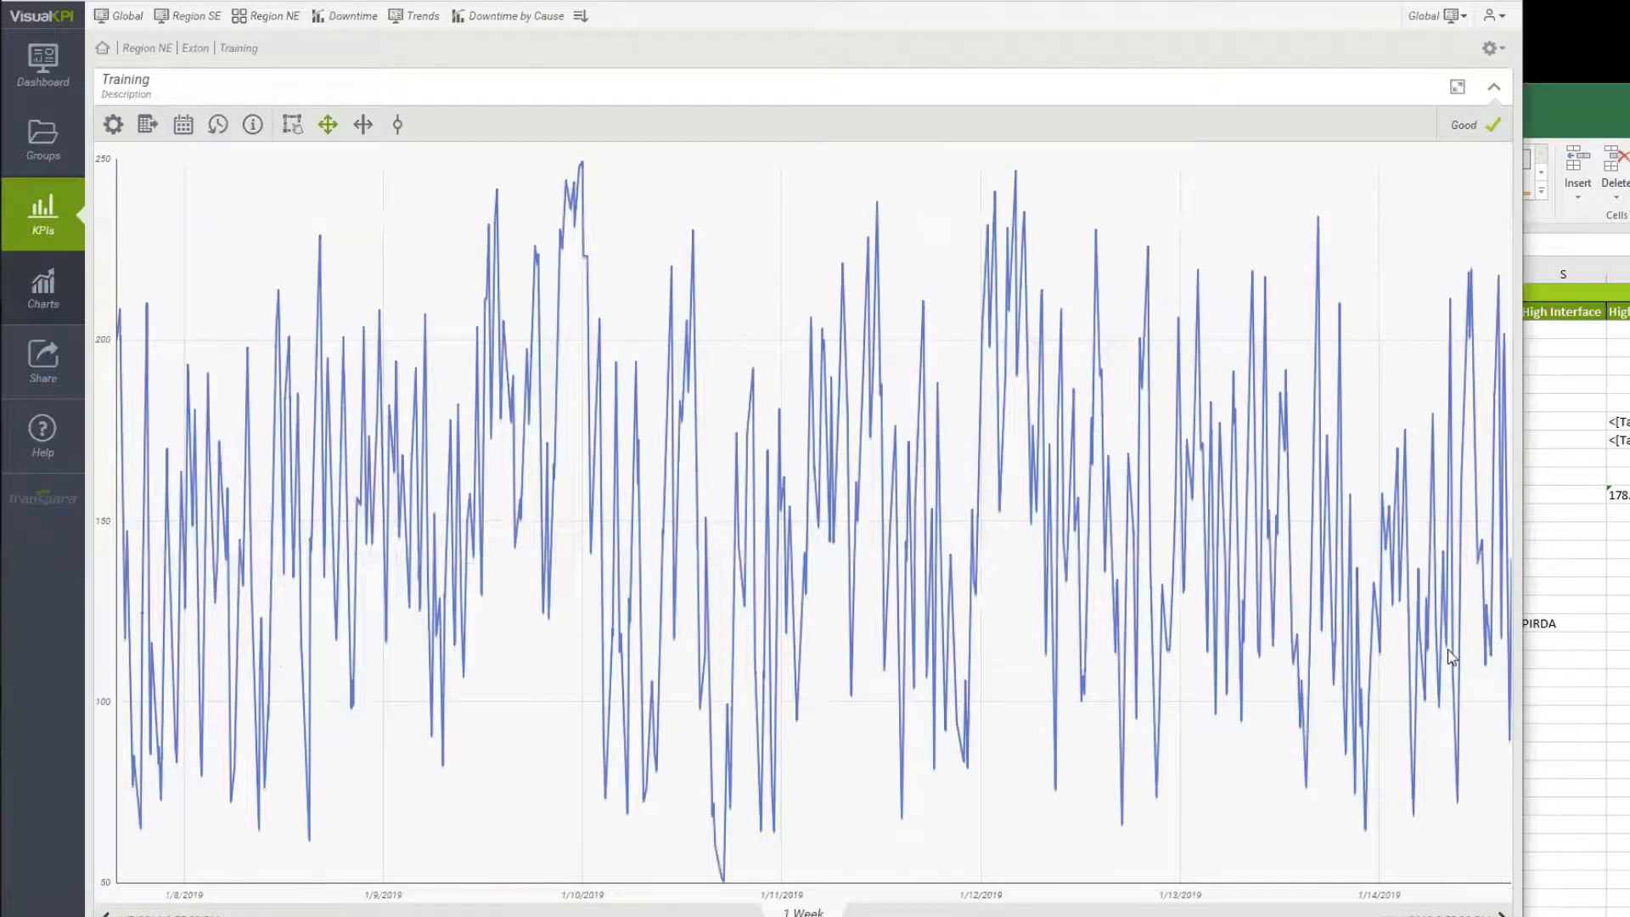
drag(1451, 656, 808, 643)
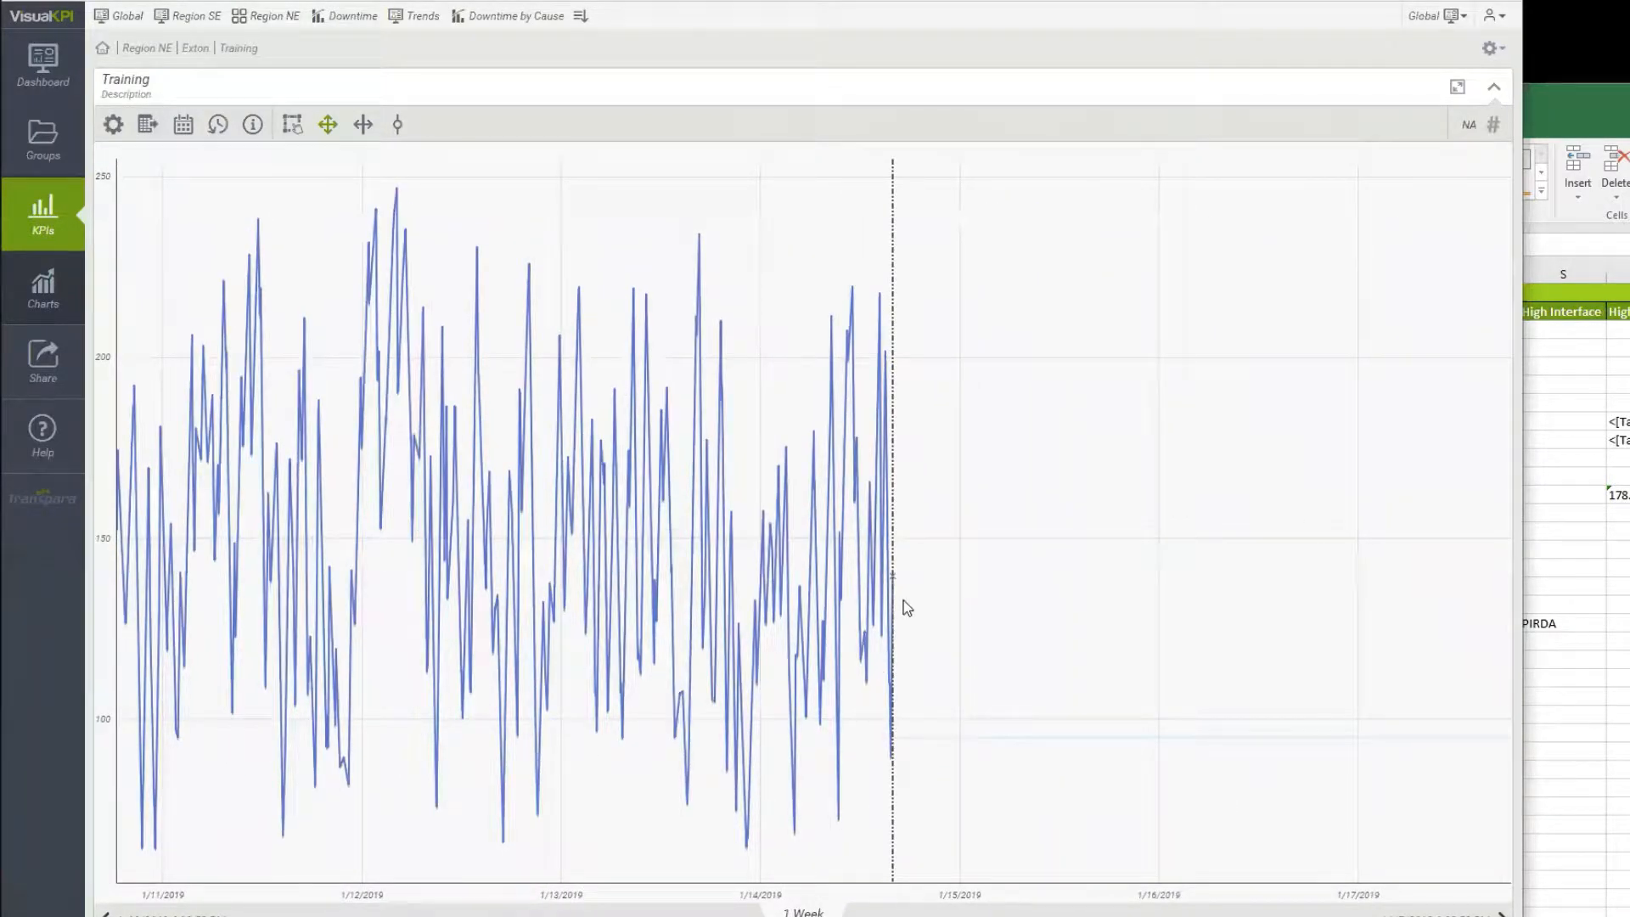
Box-zoom twice around the current-time line of the Training trend to inspect the start of the Low limit.
click(292, 126)
drag(893, 537, 903, 786)
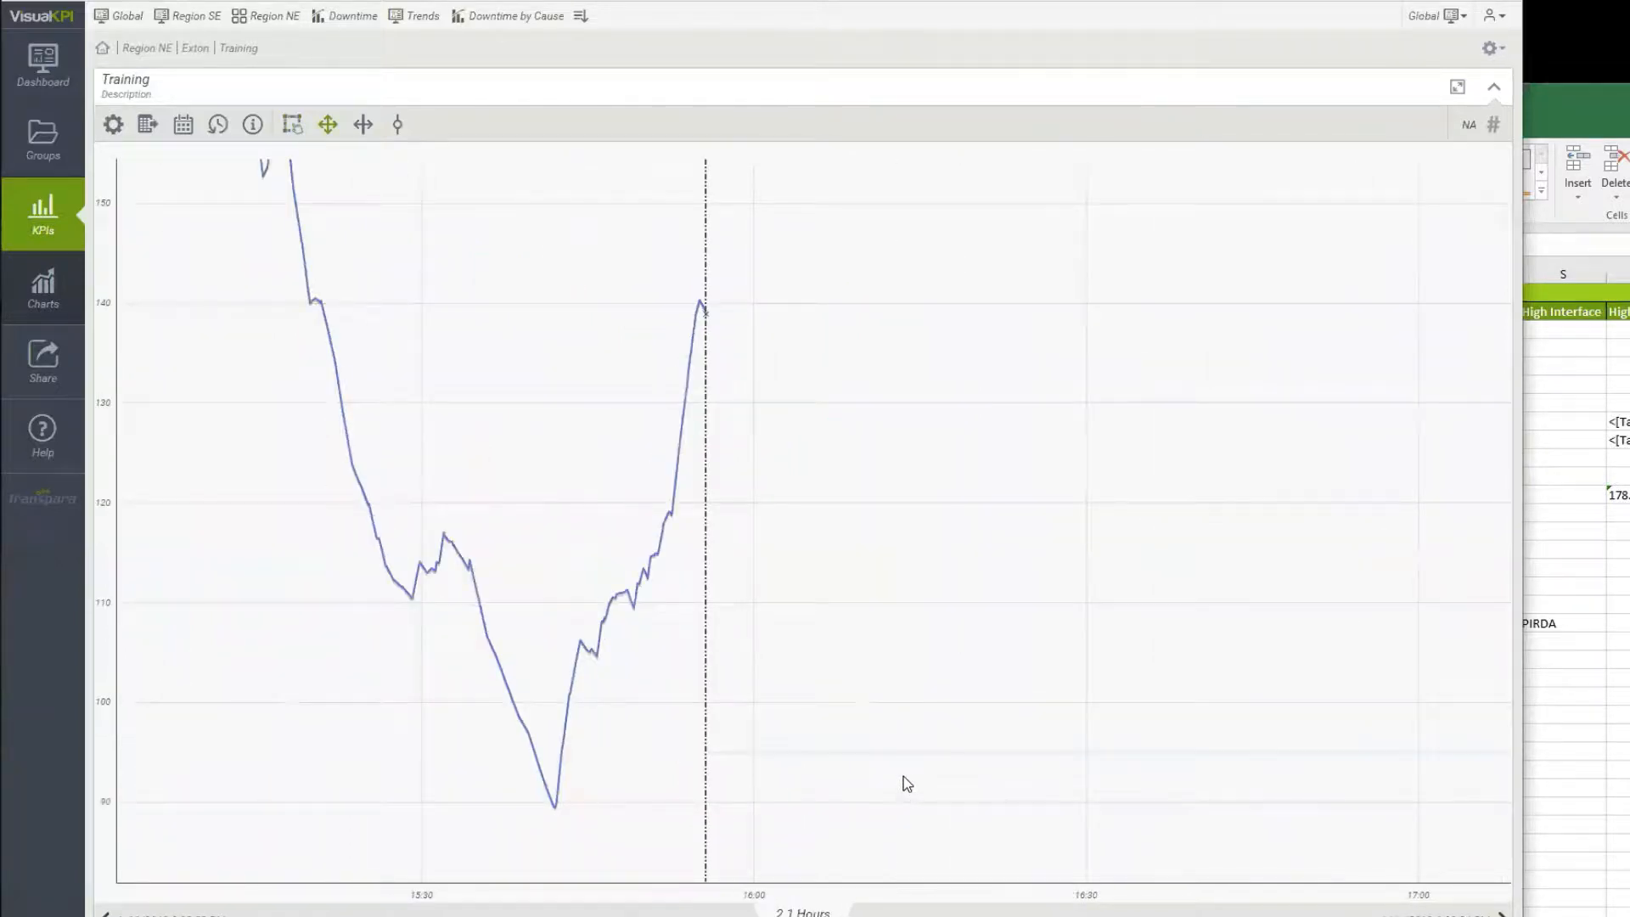
click(292, 125)
drag(677, 281, 751, 828)
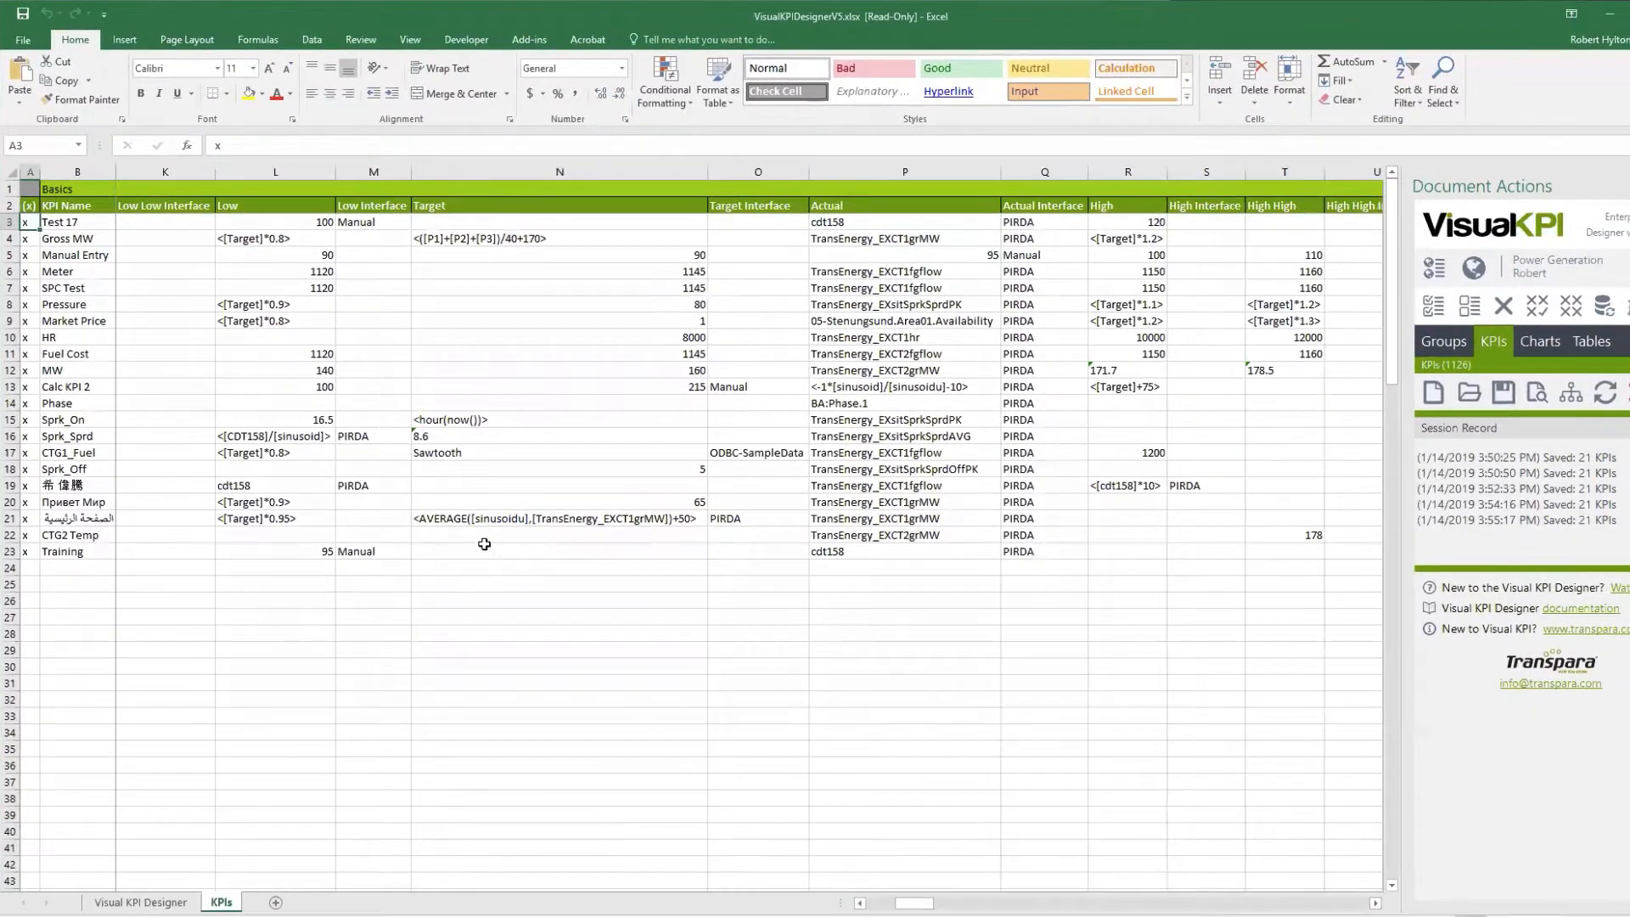
Set the Training KPI's Low limit to 125 in the Designer workbook and save the KPIs.
click(325, 547)
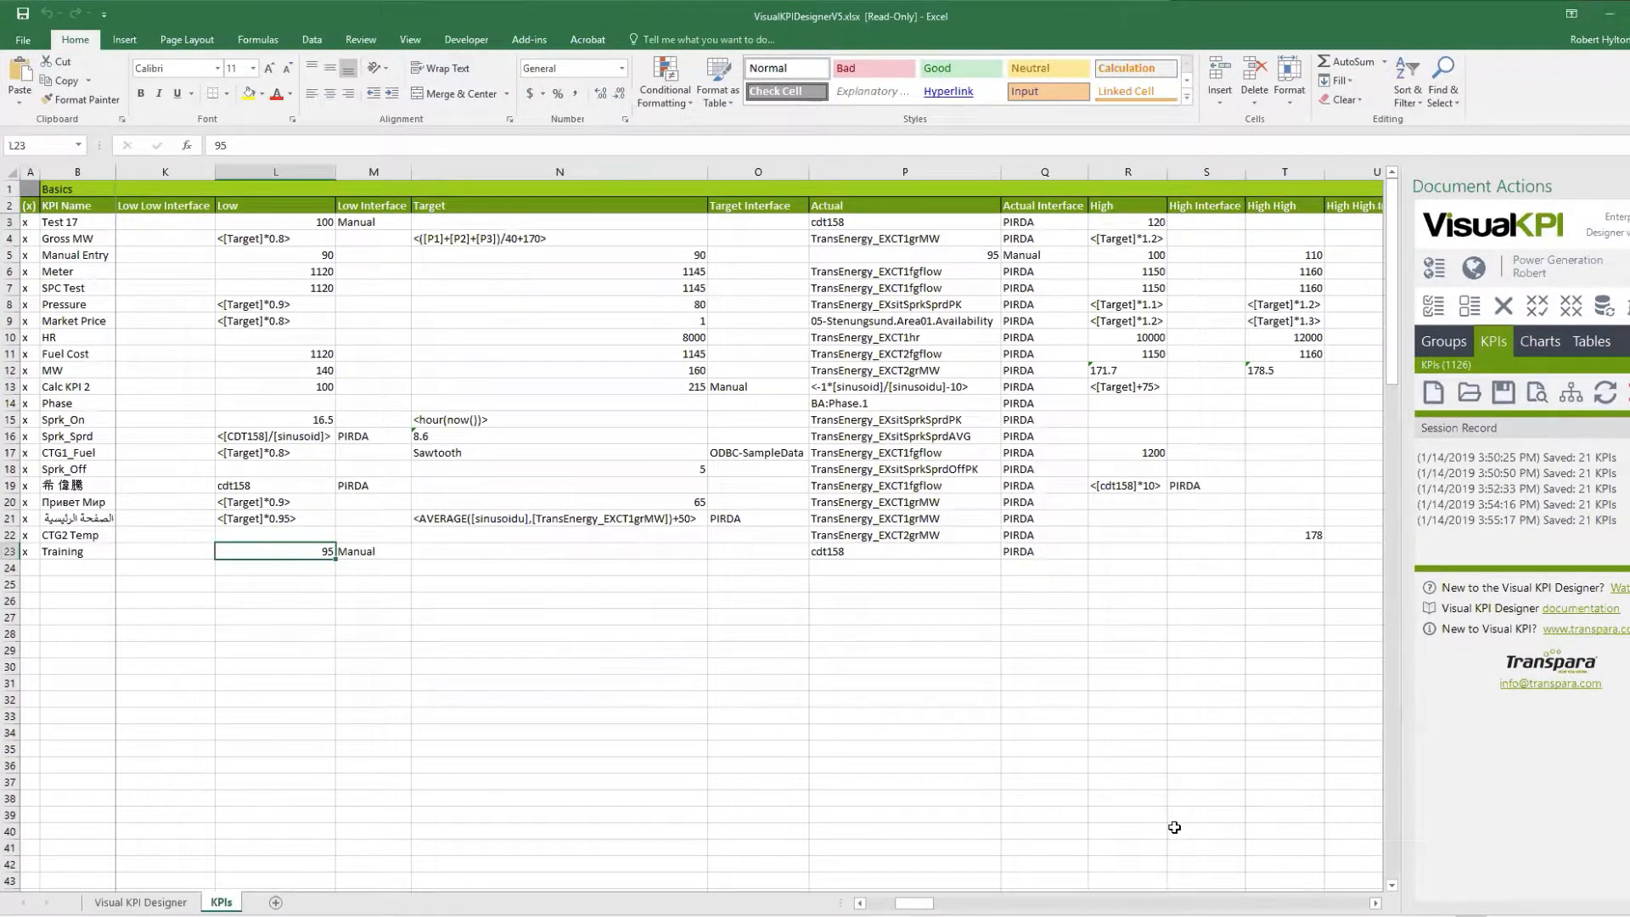
text(12)
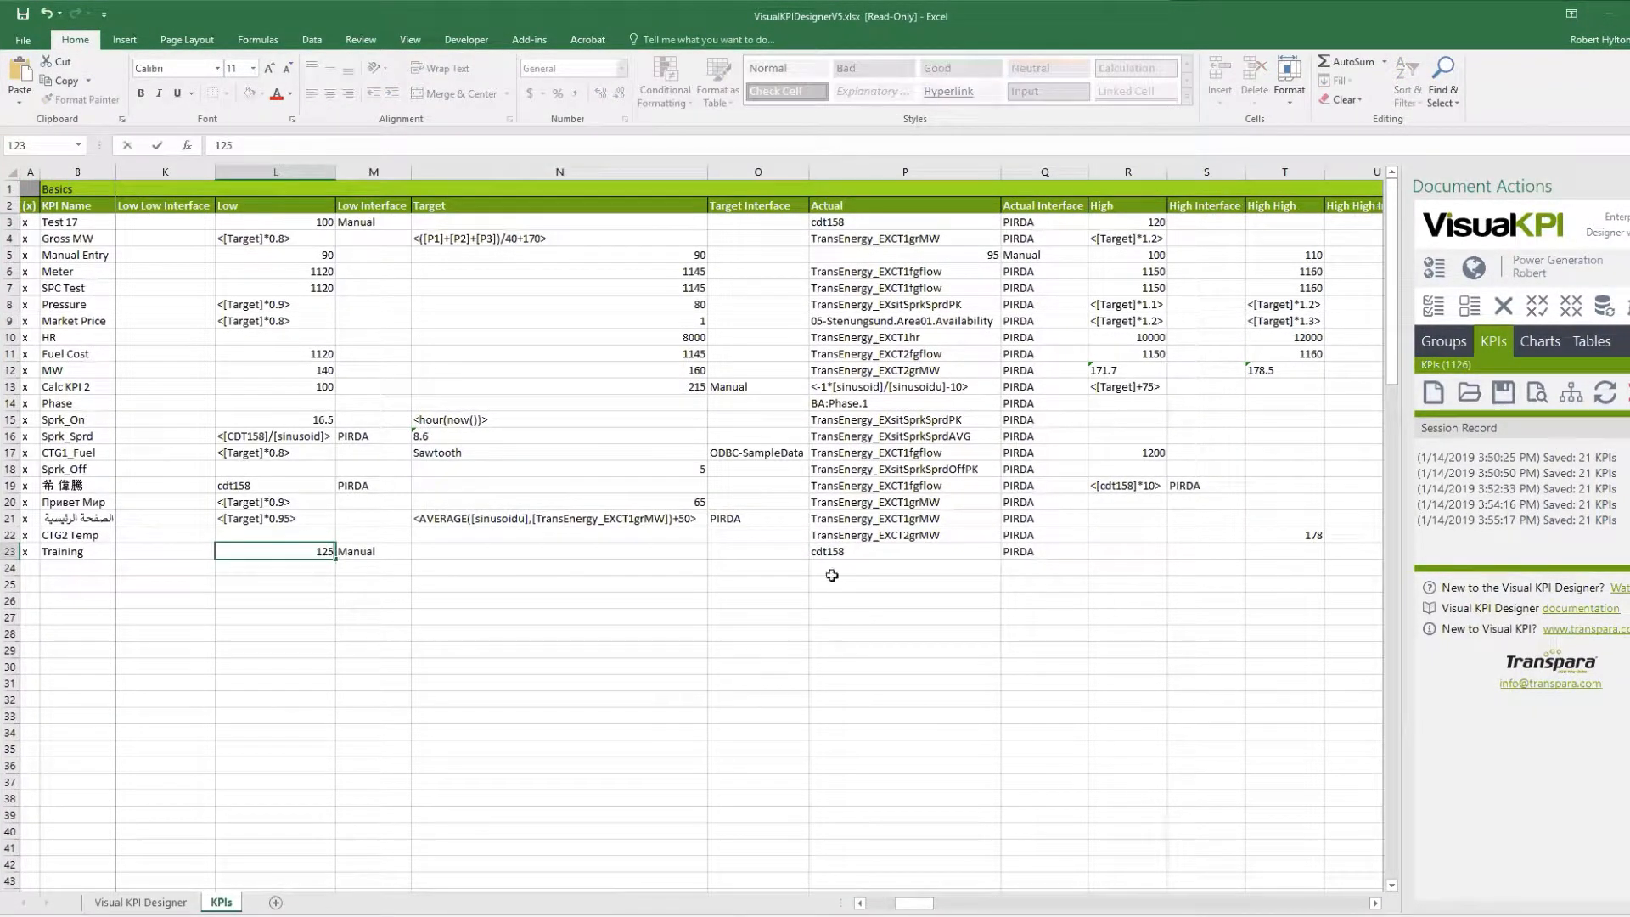
click(696, 575)
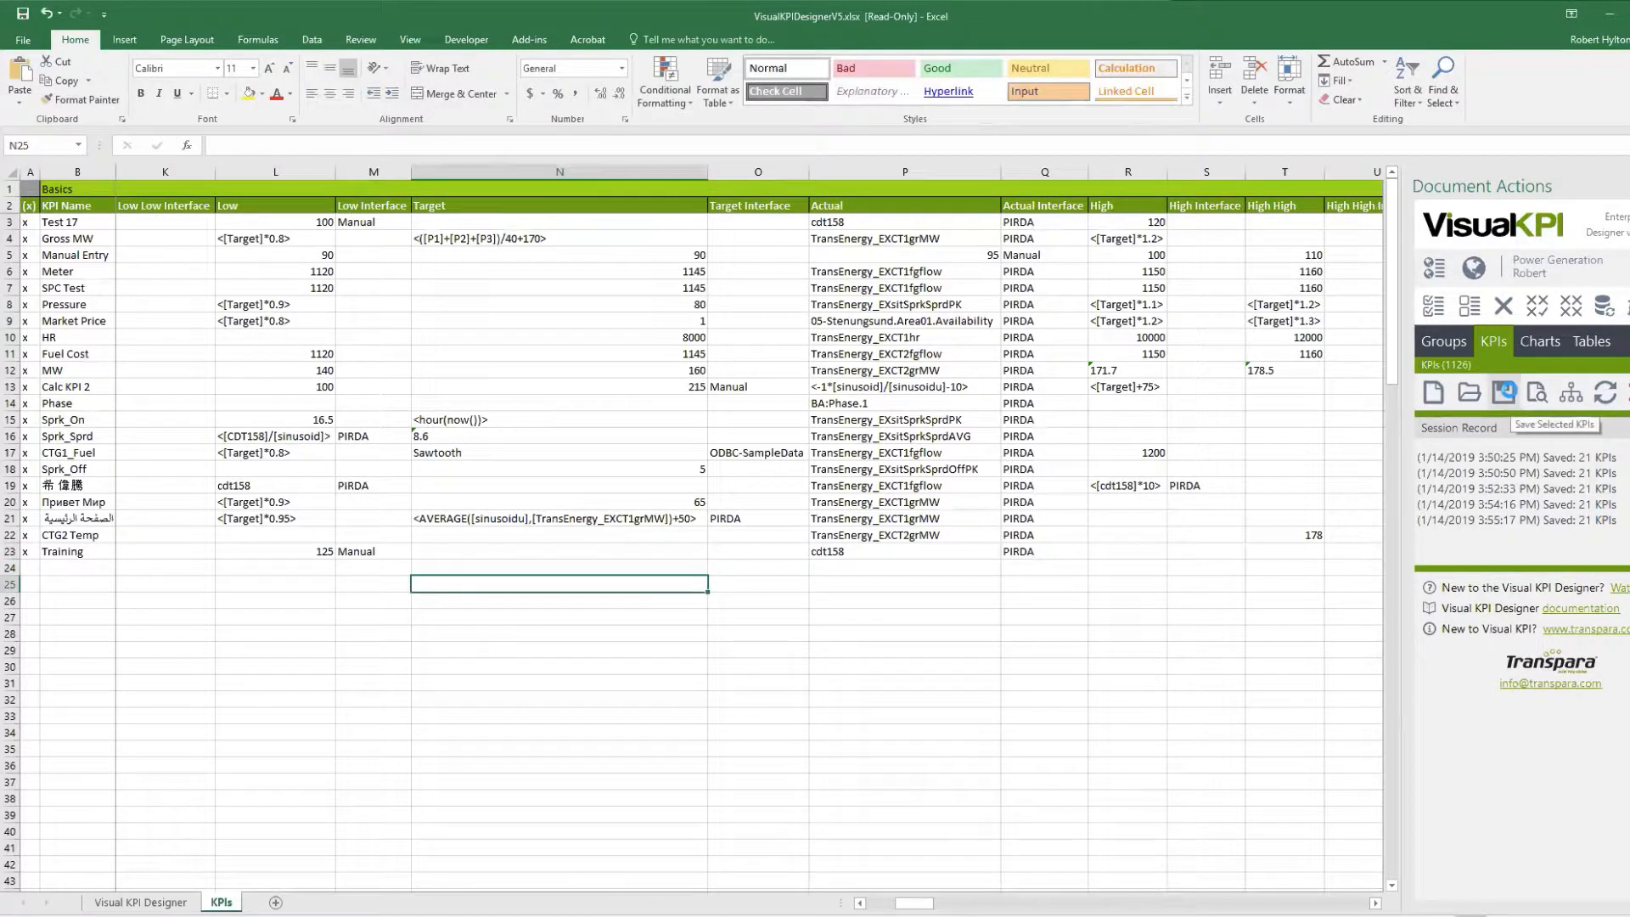
click(1503, 392)
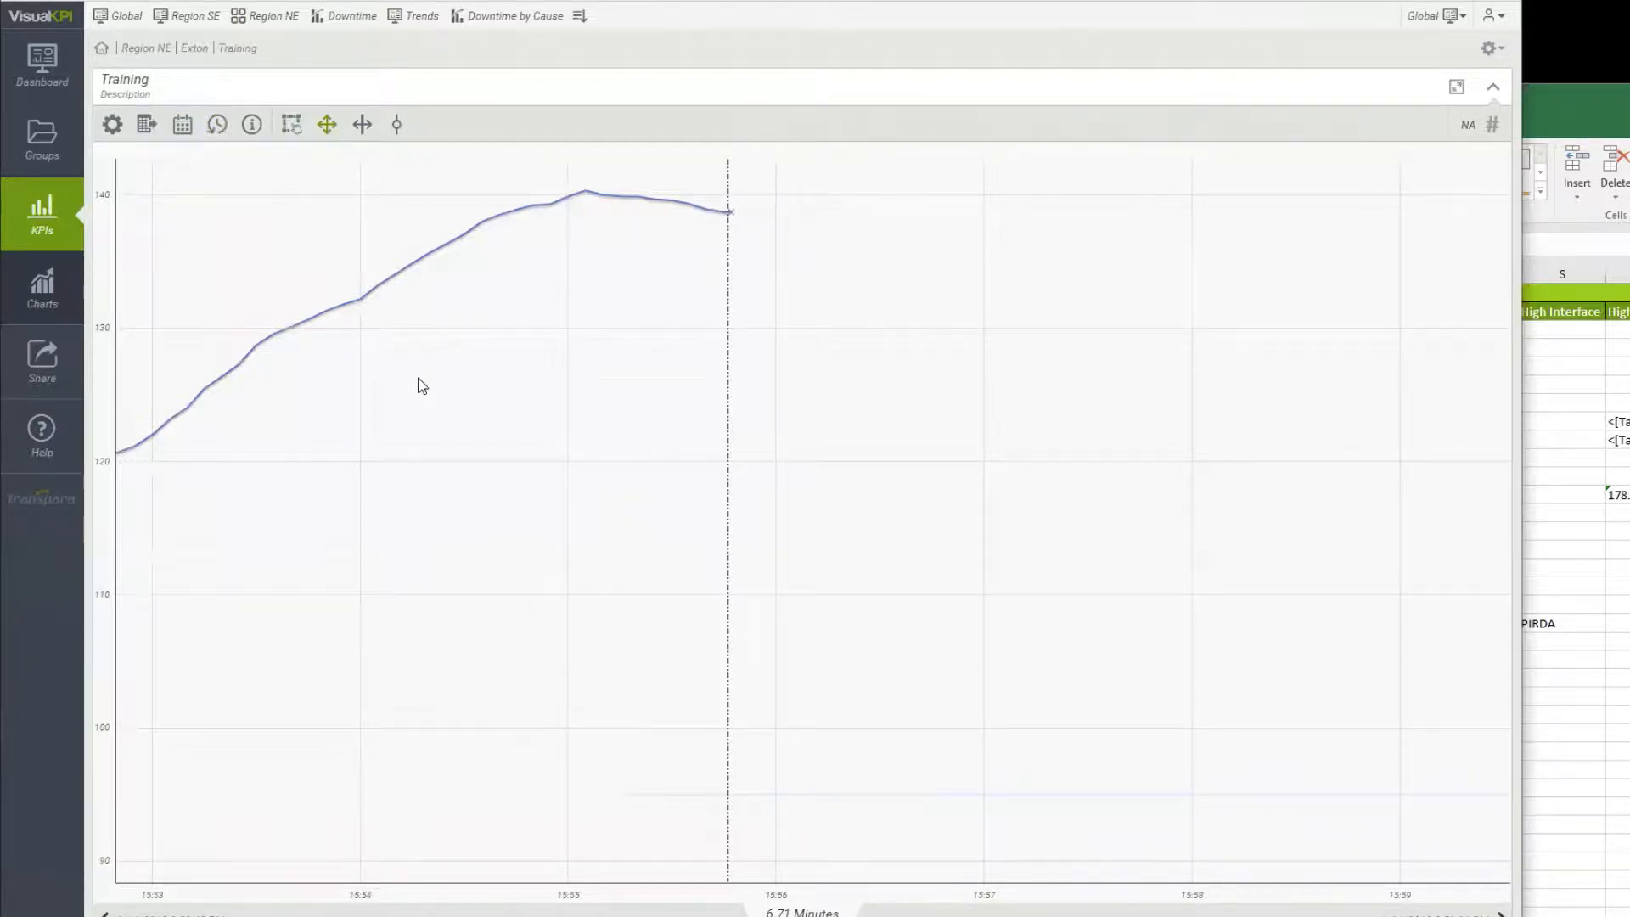
Pan the Training trend on the website past the current time and box-zoom twice around the current-time line.
drag(1420, 613, 764, 550)
click(291, 125)
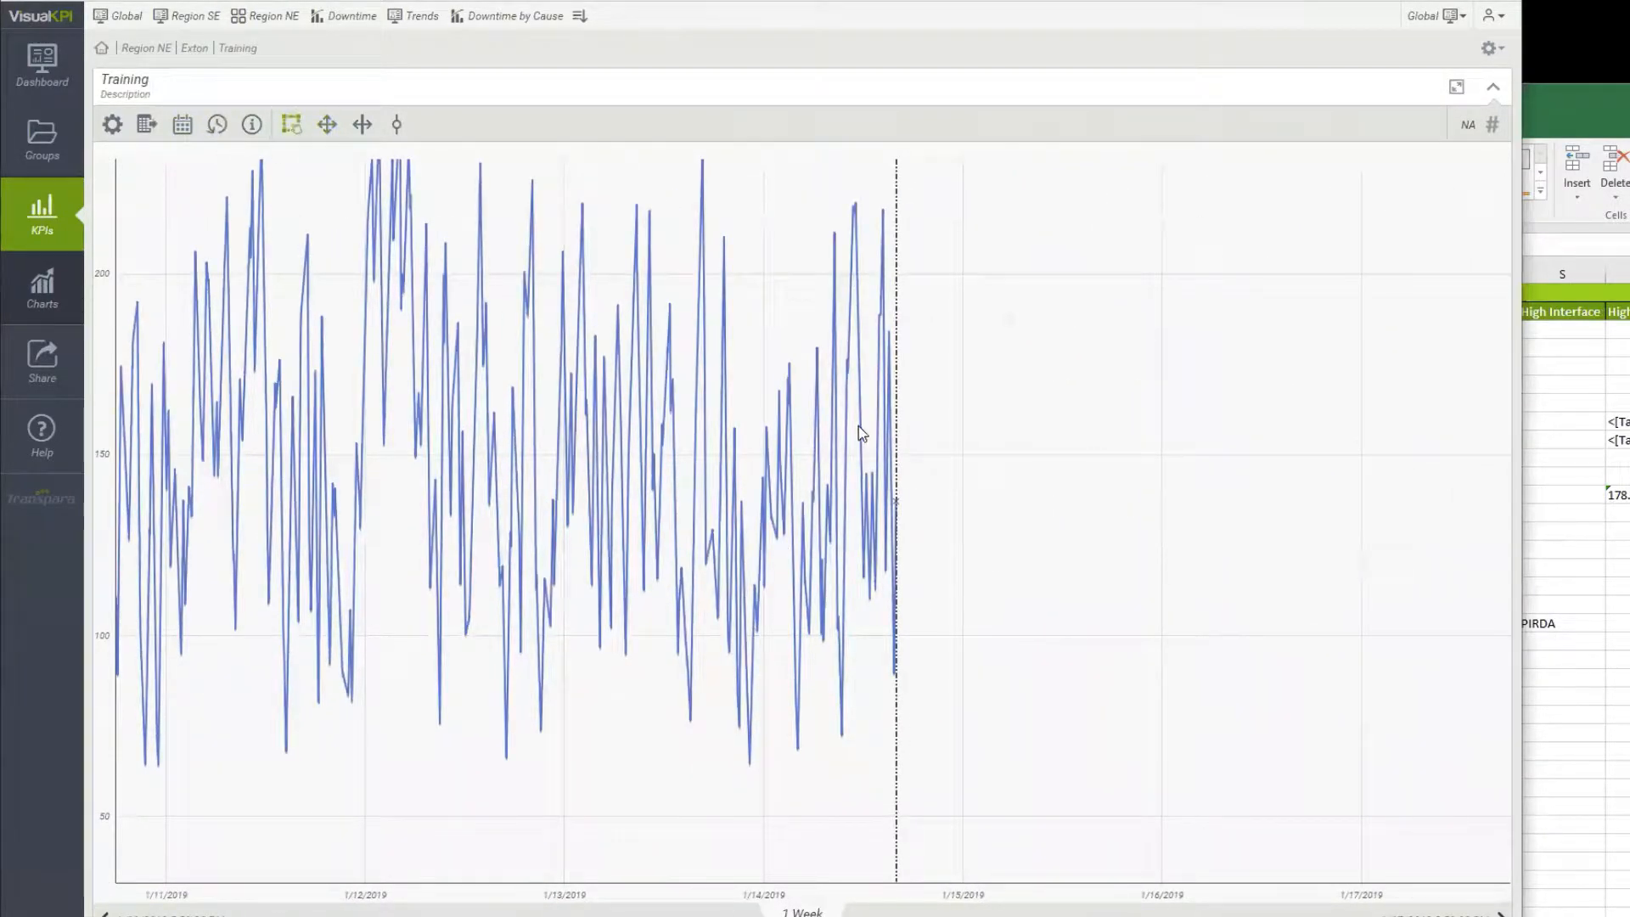
drag(916, 686, 915, 825)
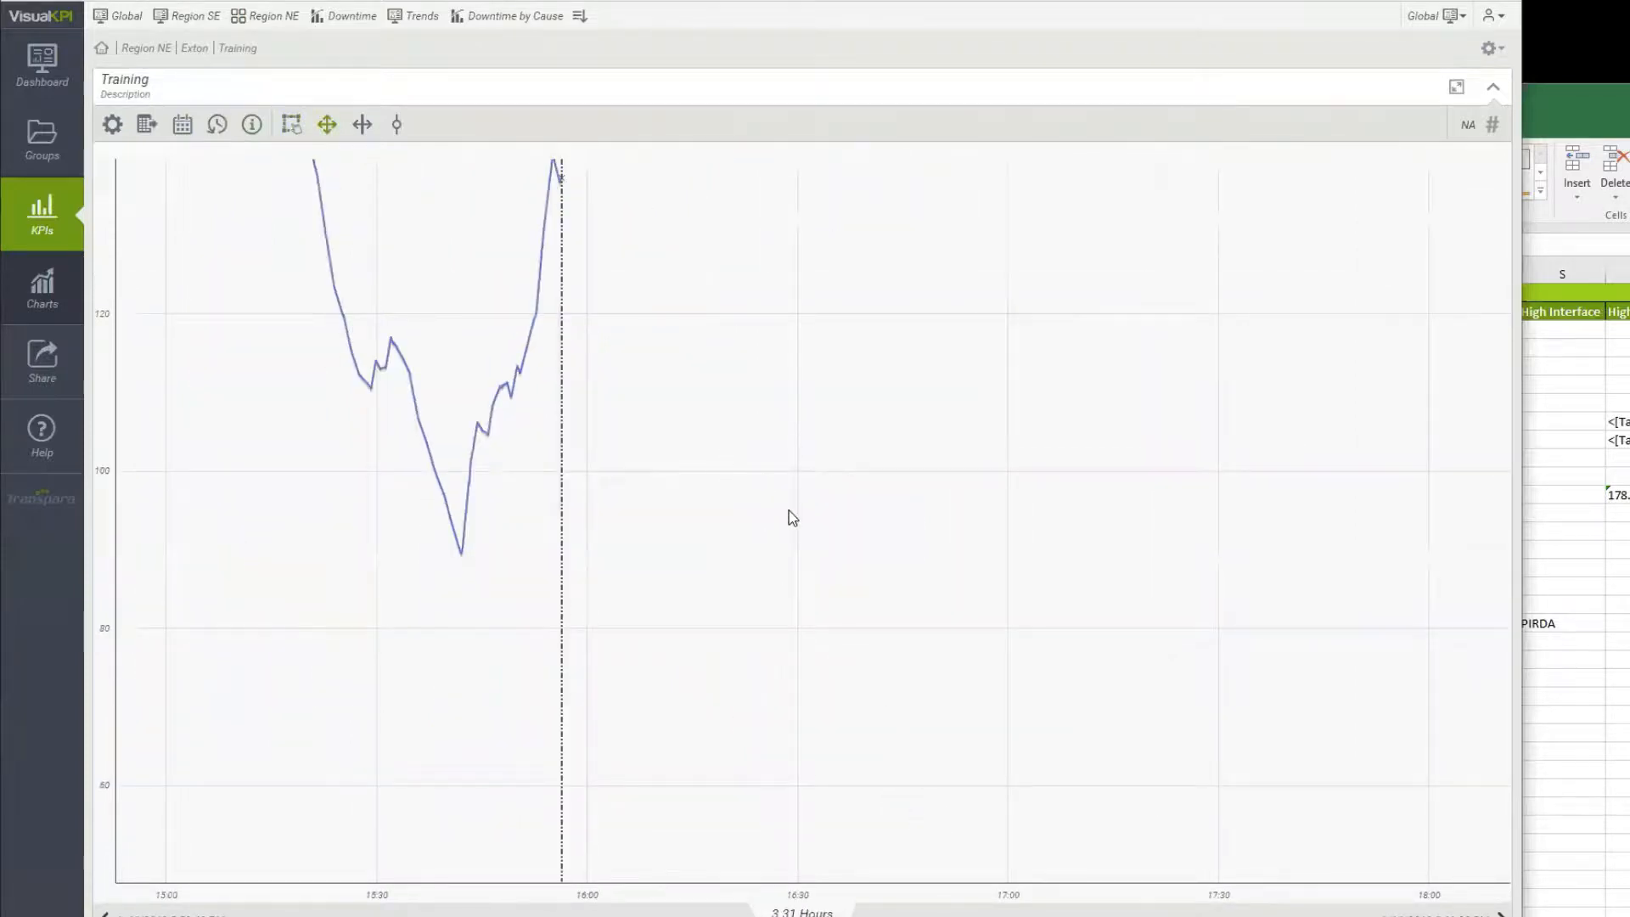
drag(790, 513, 858, 602)
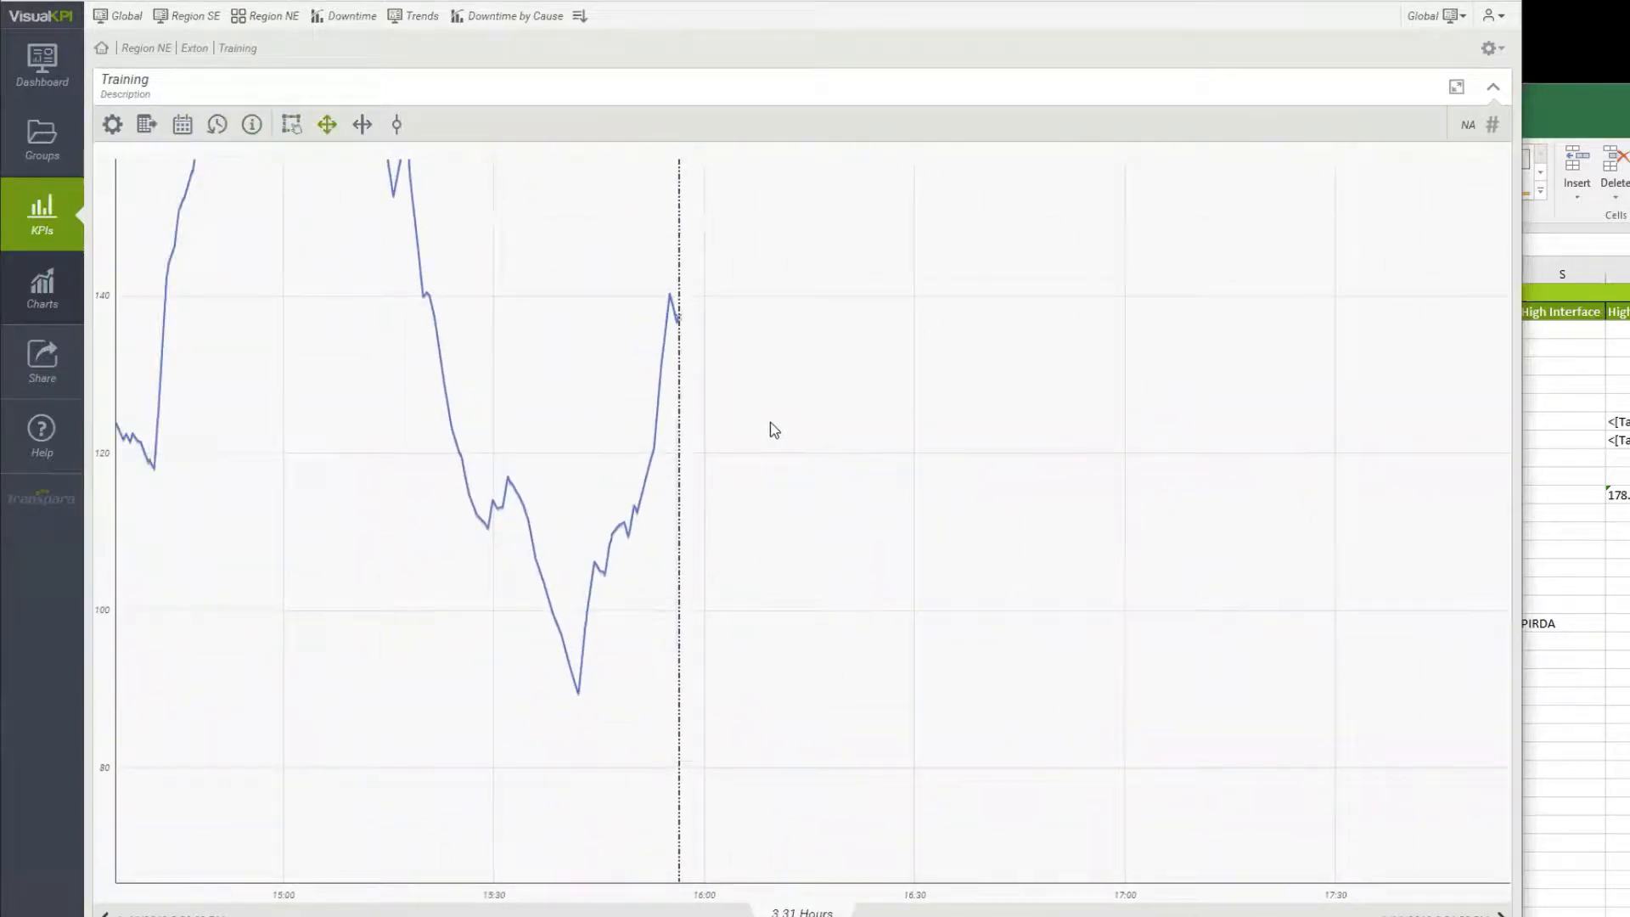
click(292, 126)
drag(654, 276, 700, 708)
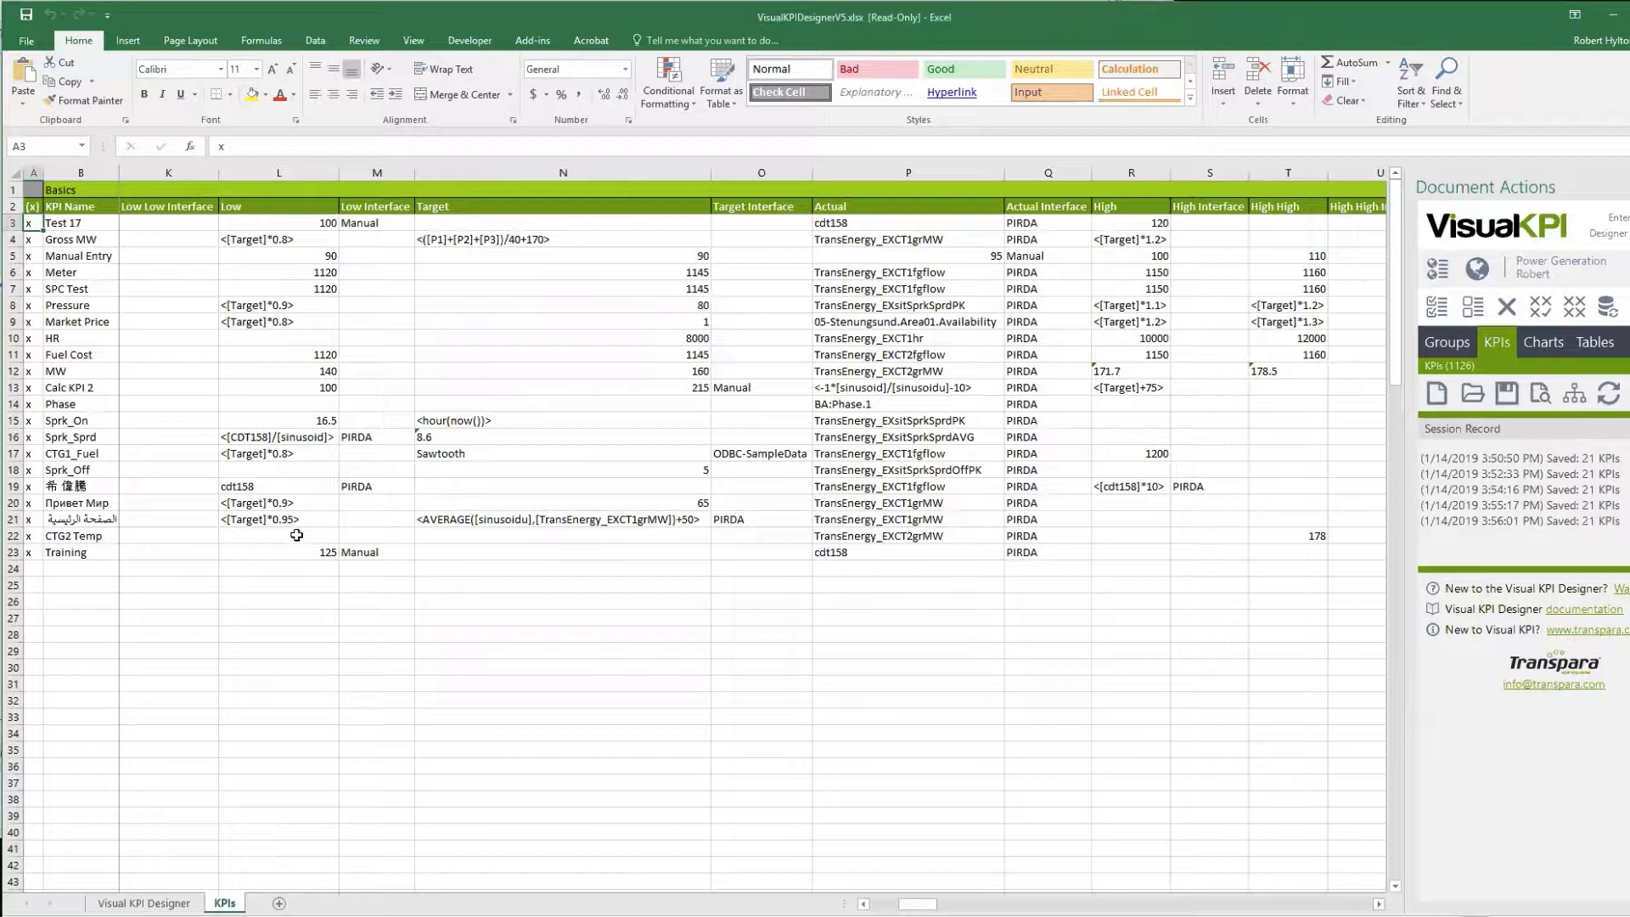
Examine the worksheet's example data sources: cdt158 from PIRDA, CTG1_Fuel's Actual and Target interfaces, and the Target-based Low limits of Pressure and Gross MW.
drag(320, 485, 374, 486)
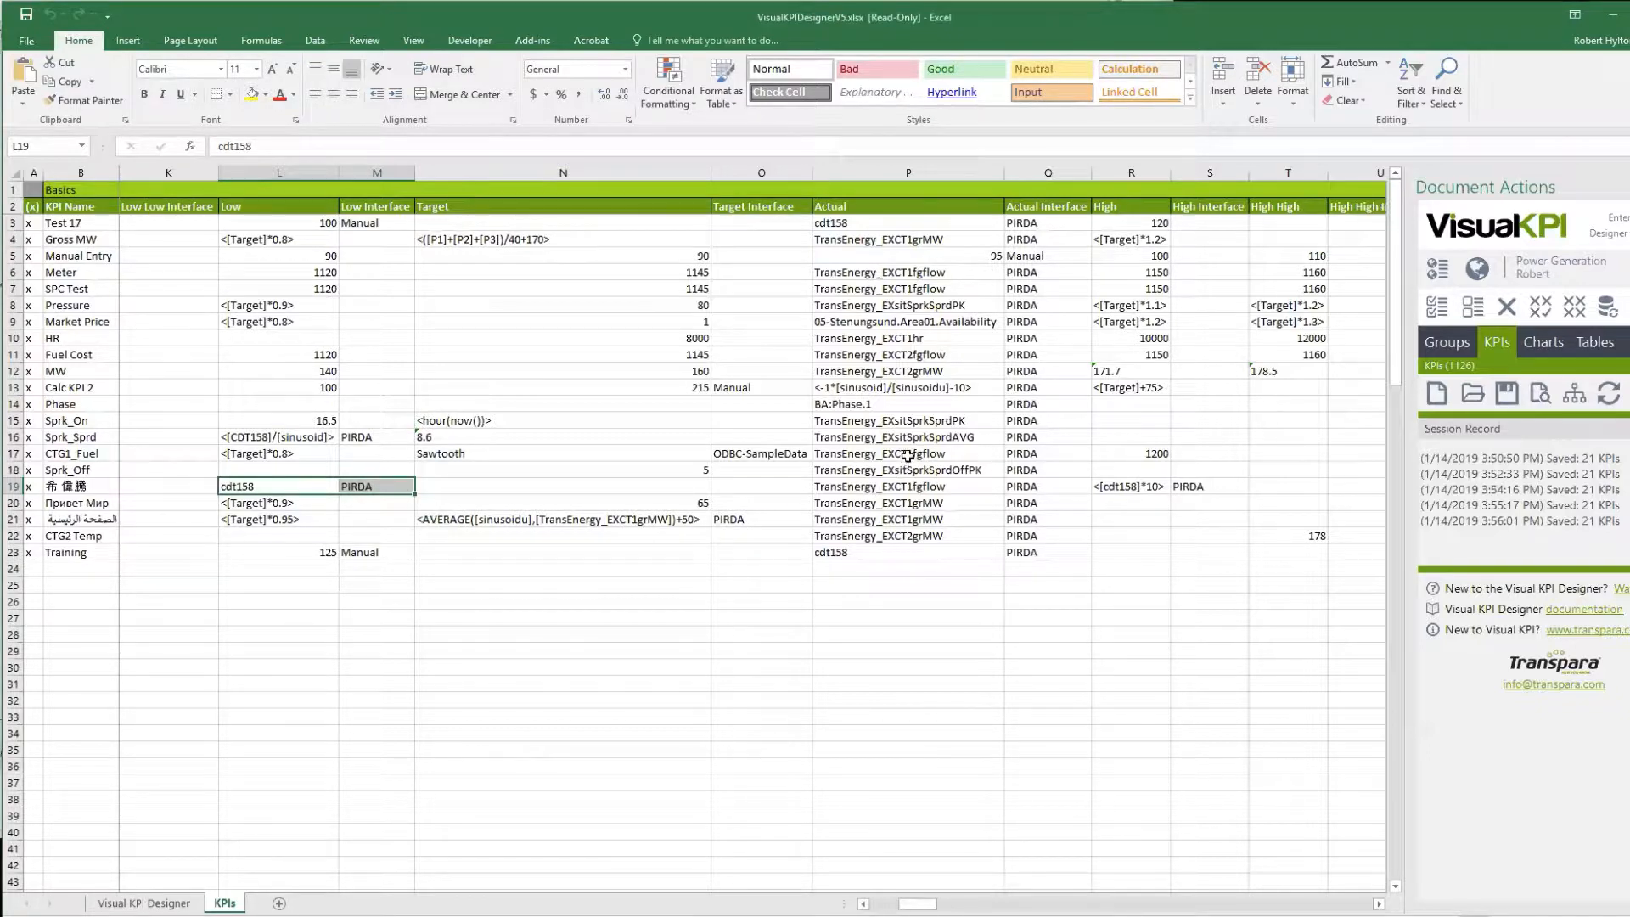
drag(907, 456, 1027, 453)
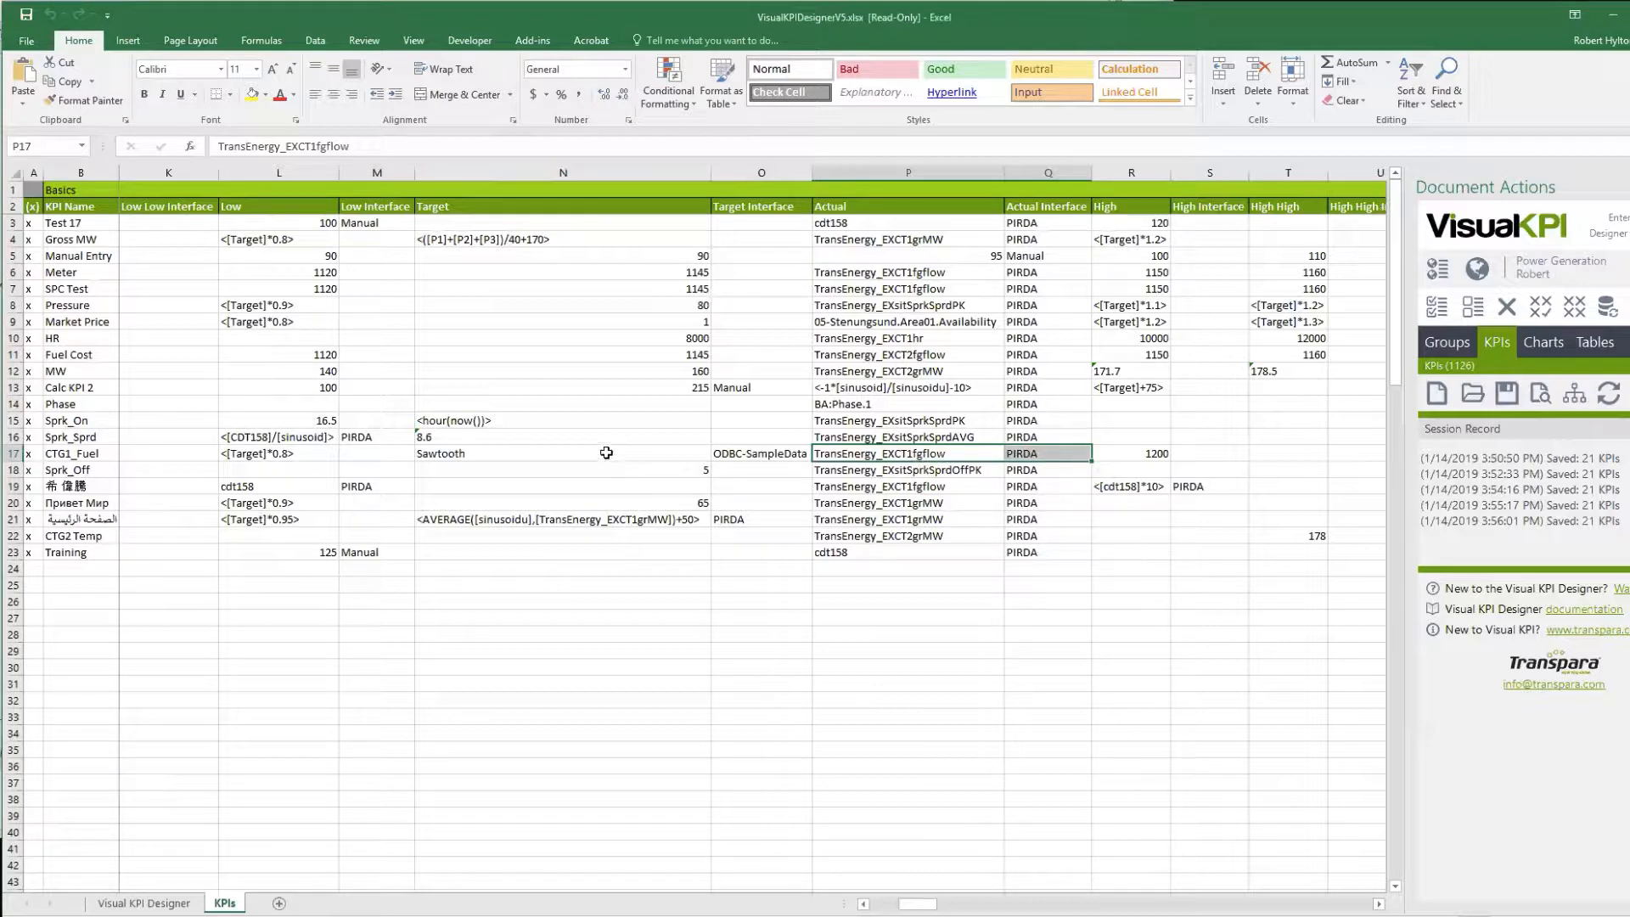
drag(622, 451, 741, 462)
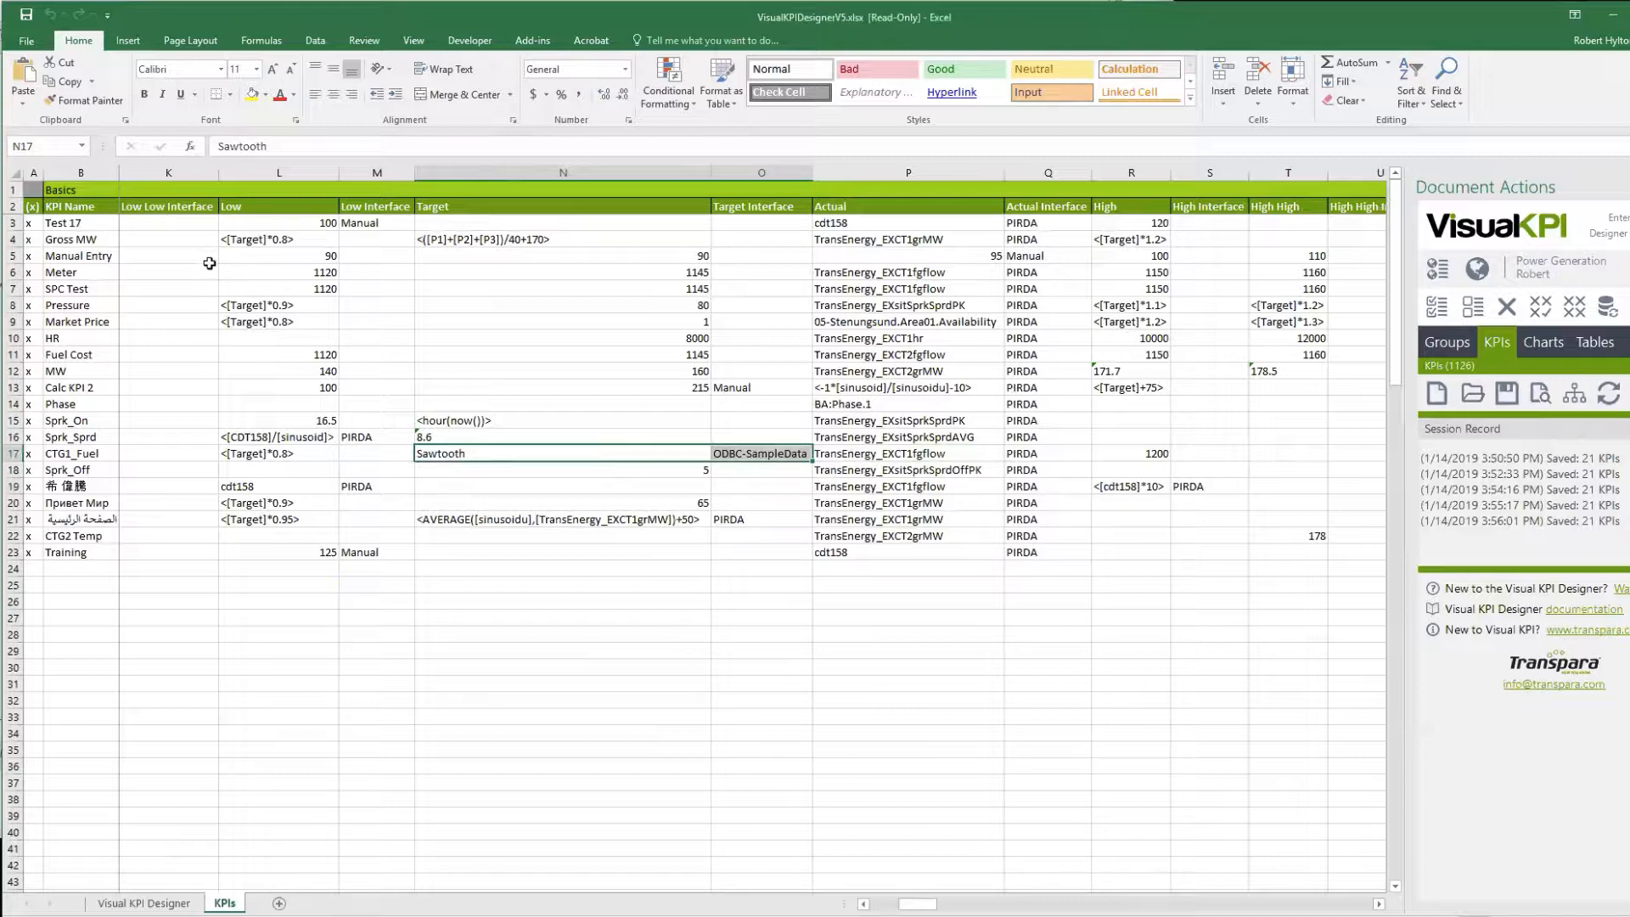
click(252, 307)
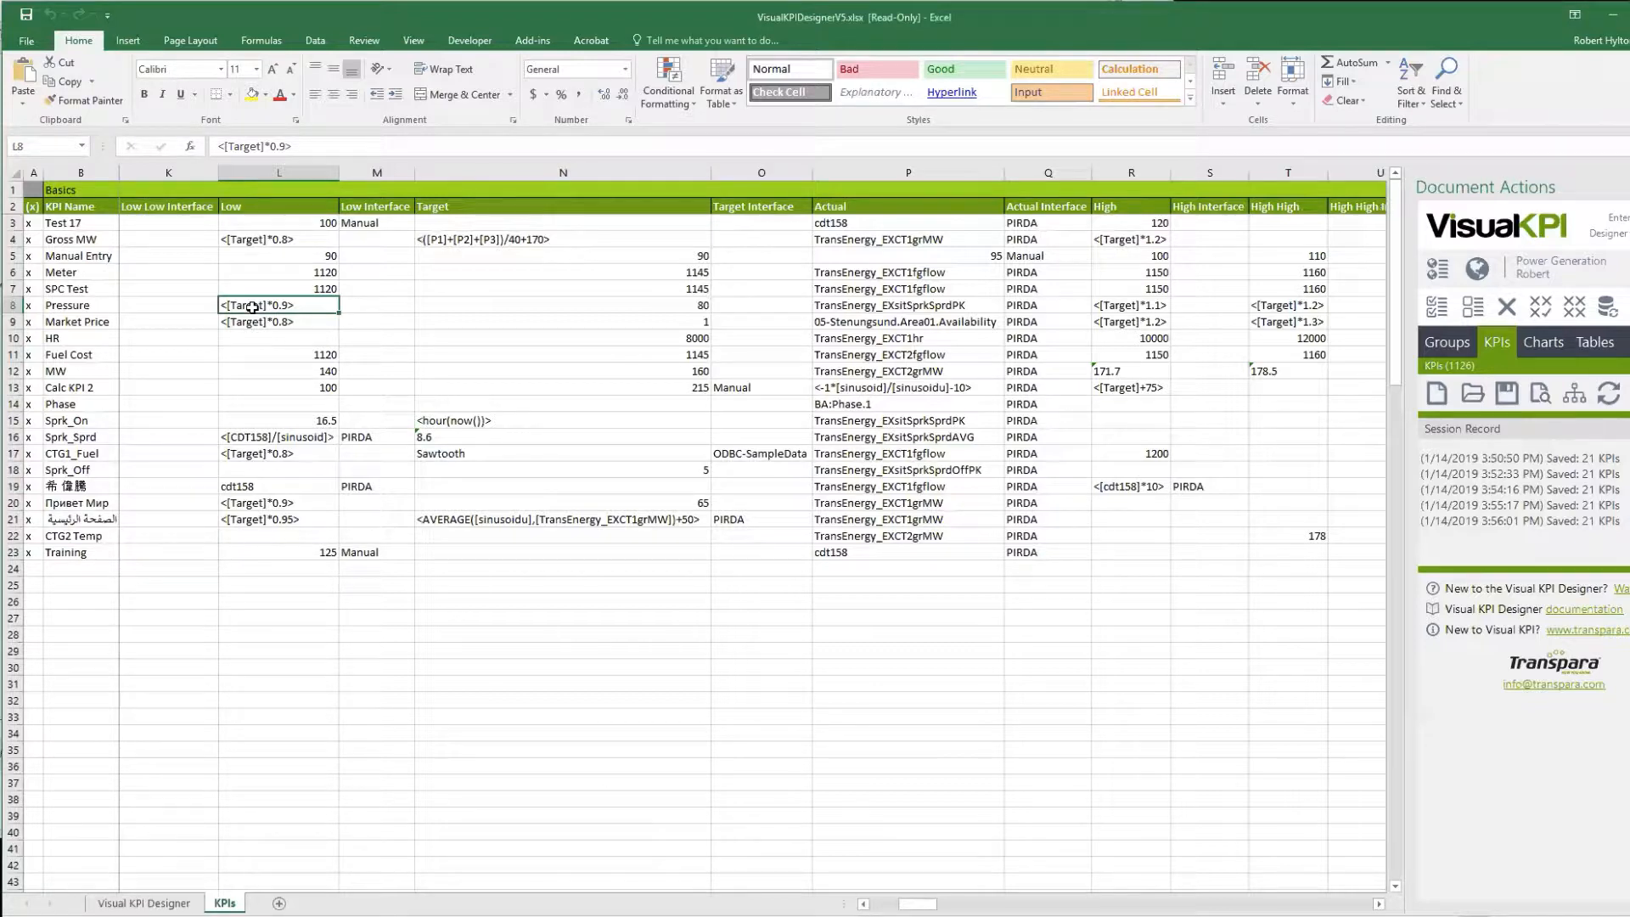
click(265, 240)
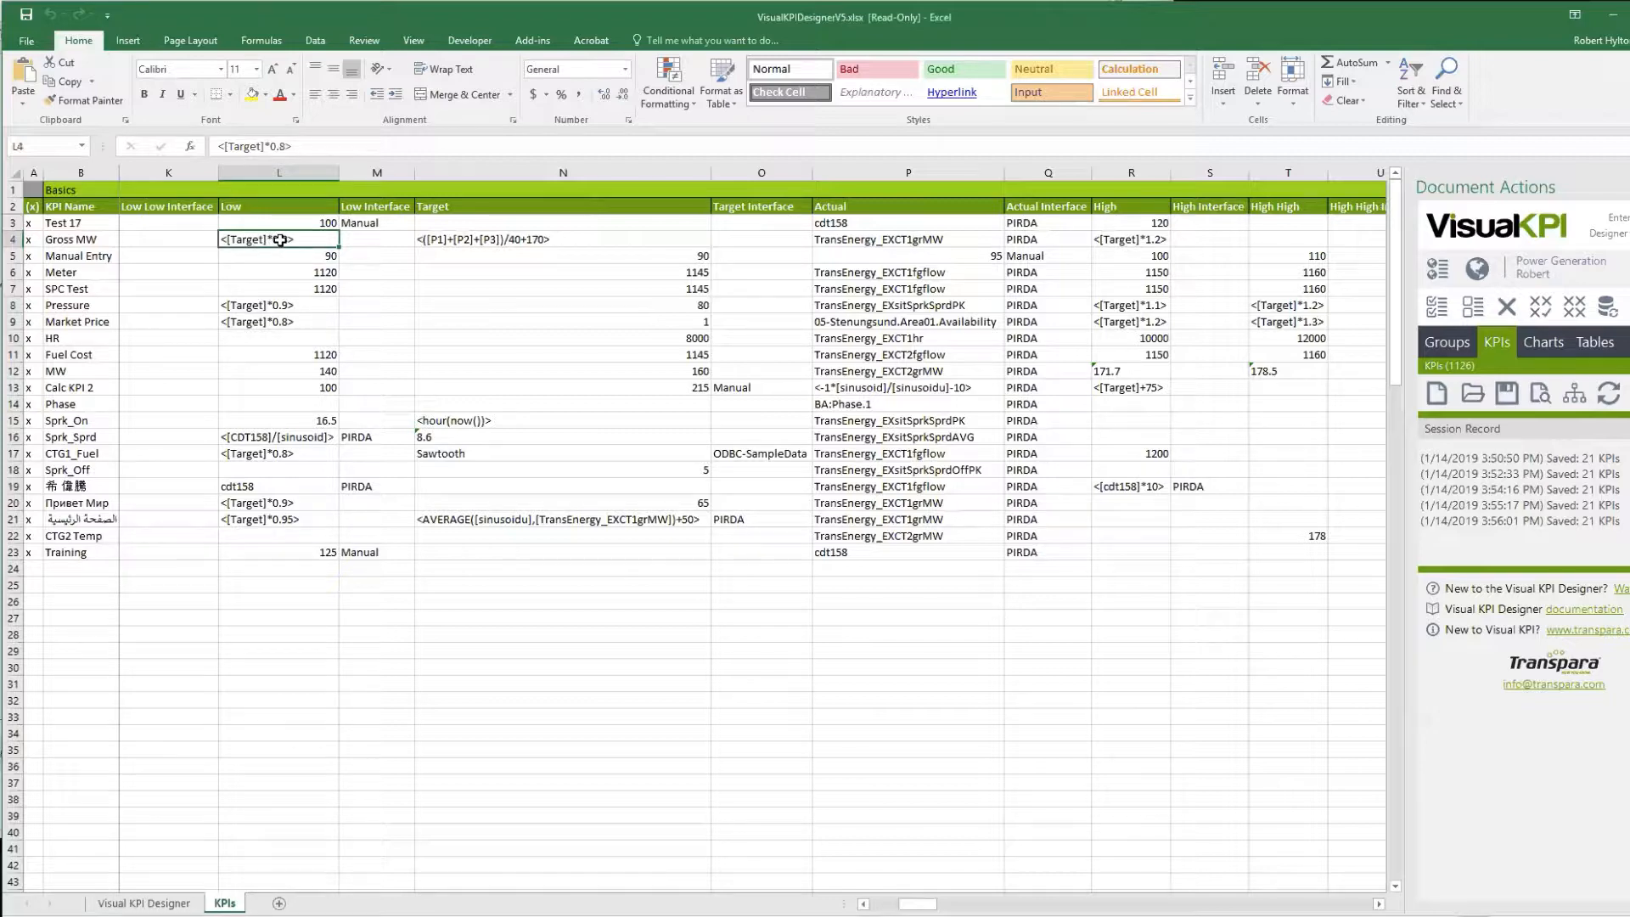
Examine Gross MW's Target and Low formulas in the worksheet and compare them with its trend on the Visual KPI website.
click(495, 244)
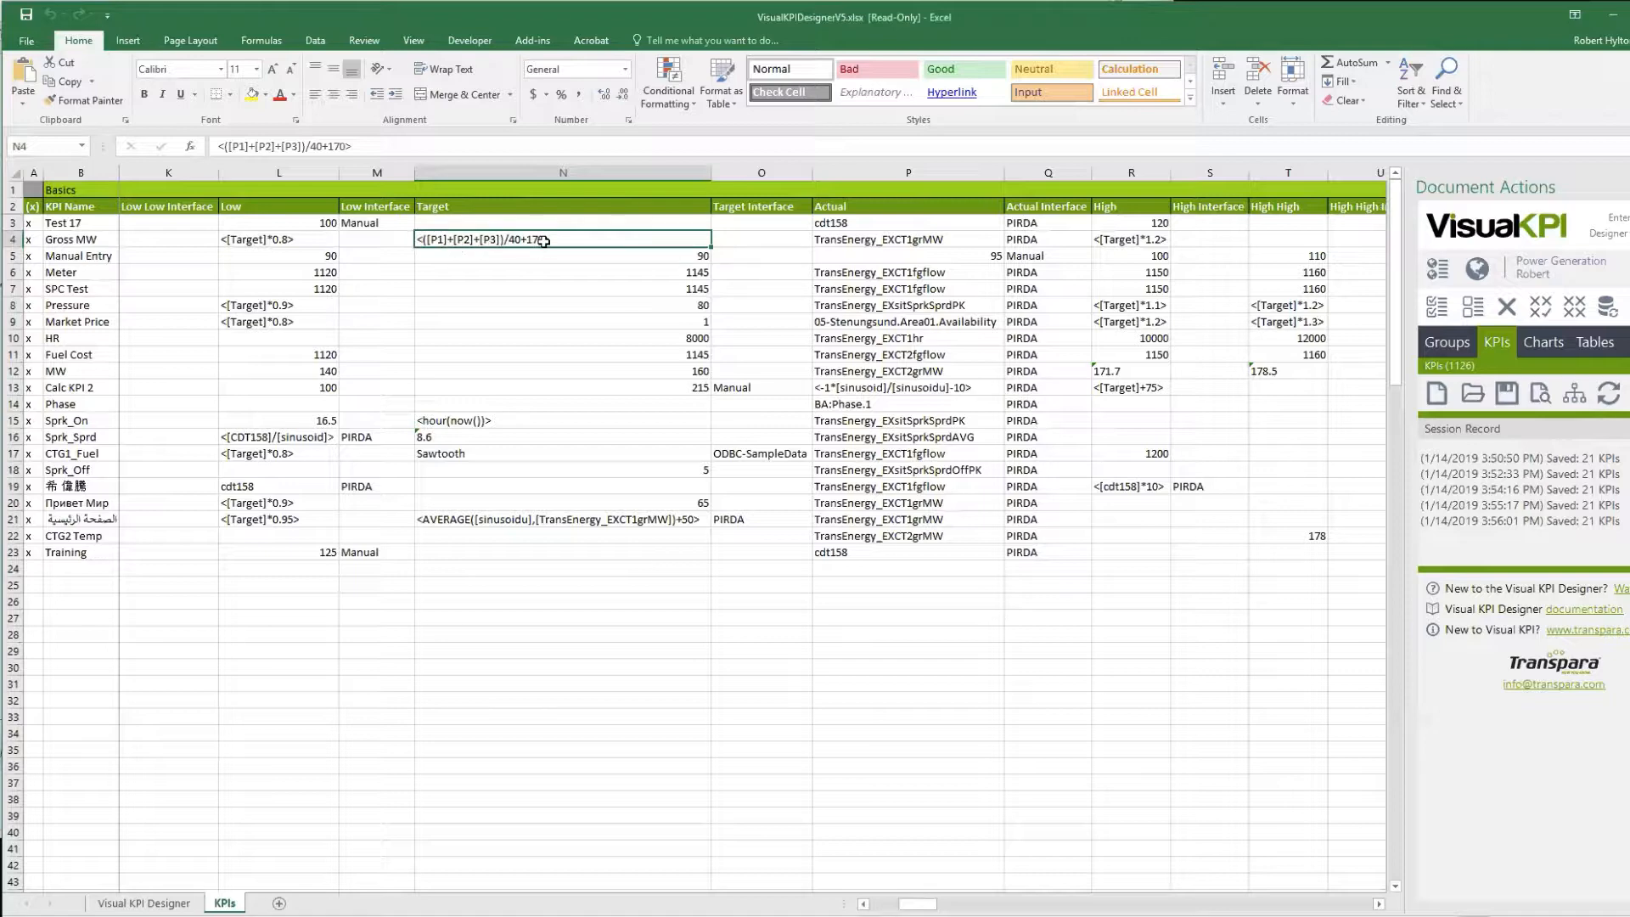
click(279, 240)
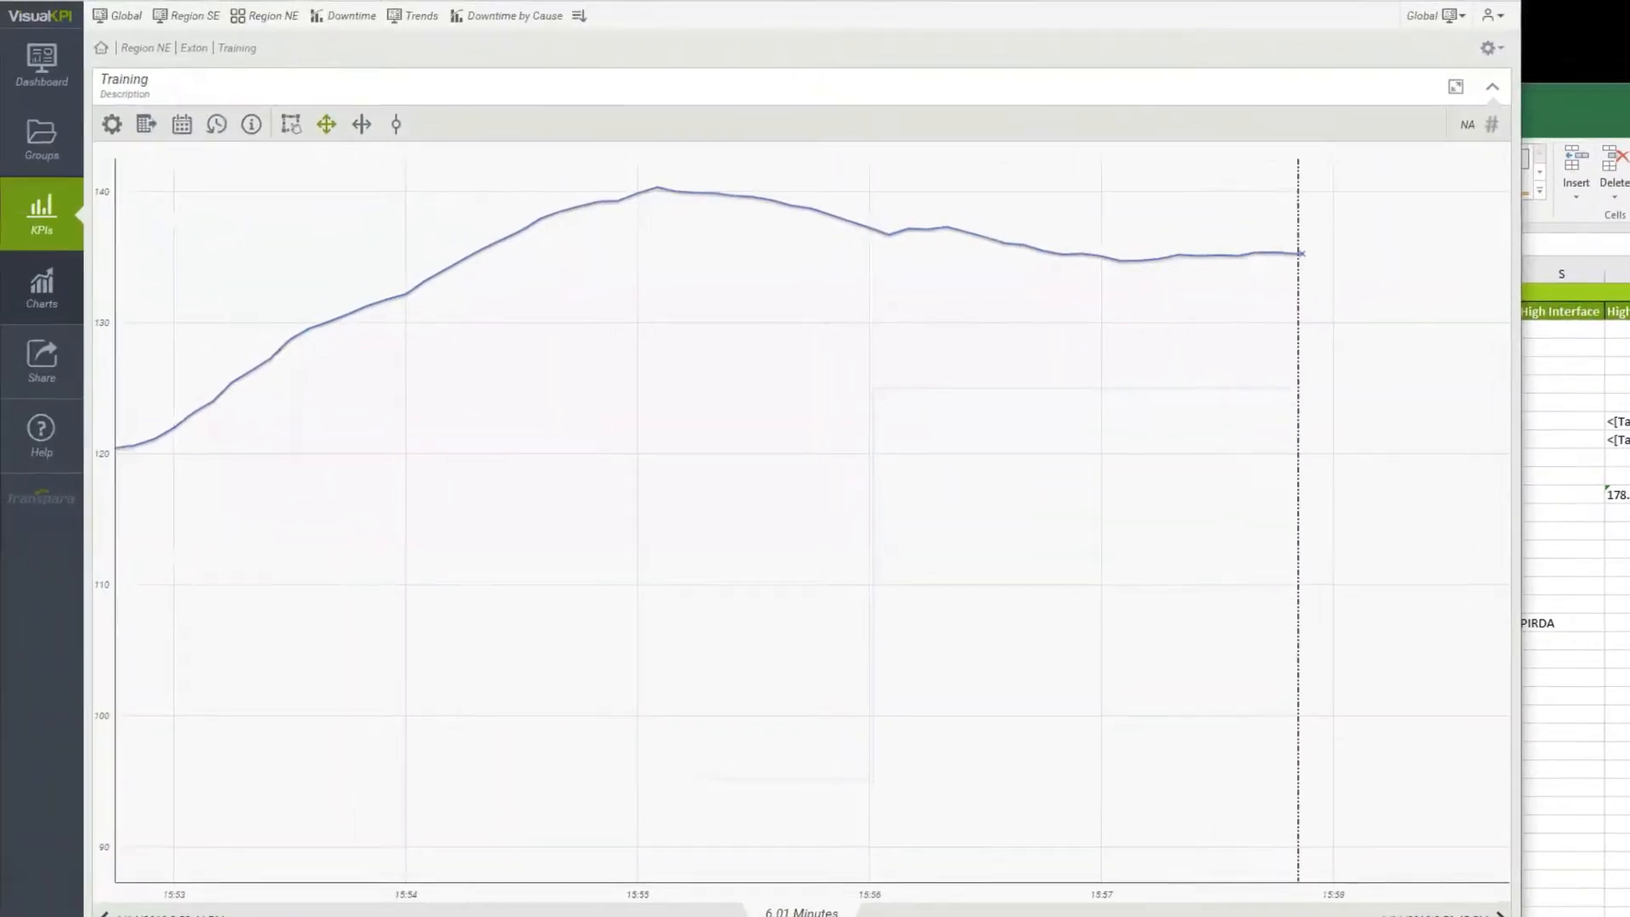
key(F5)
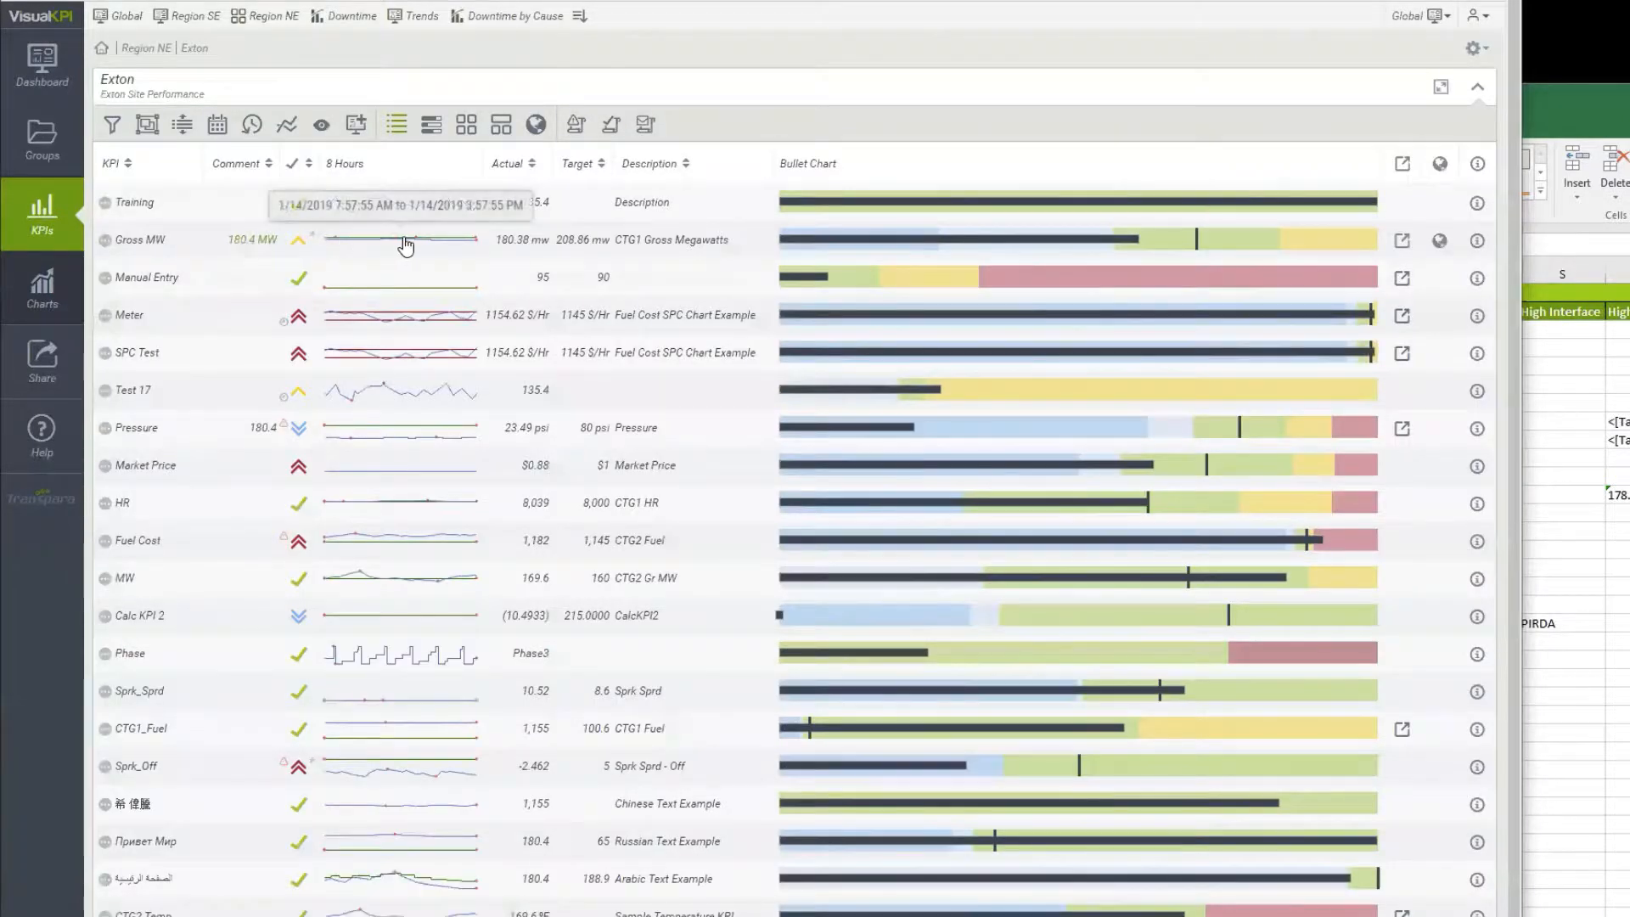
click(405, 245)
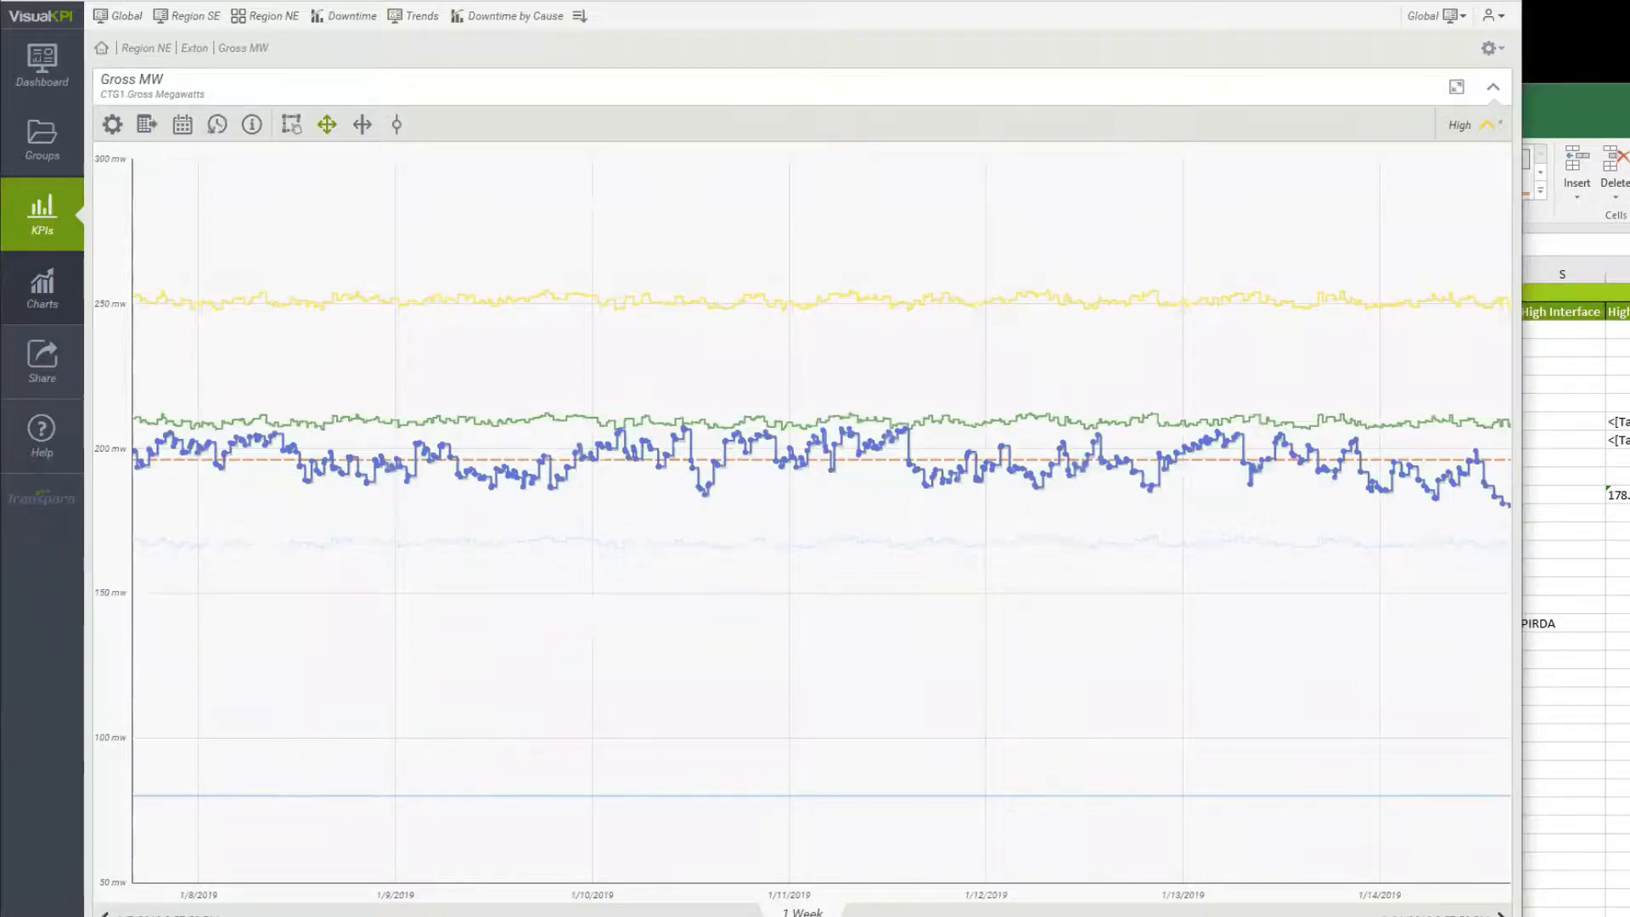
key(alt+Tab)
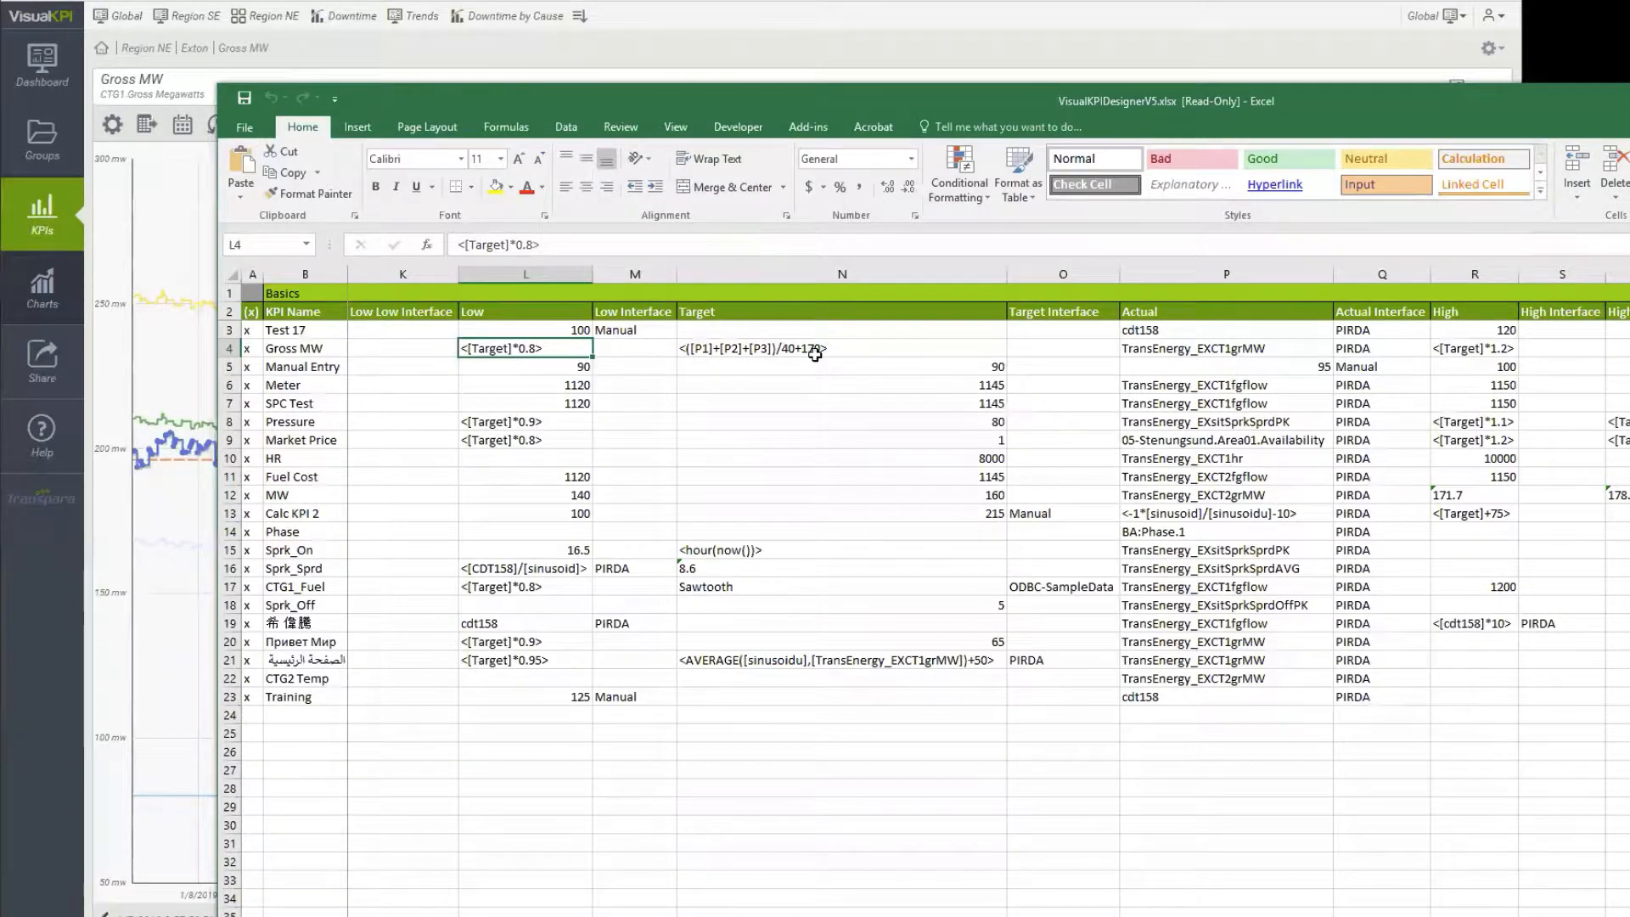
key(alt+Tab)
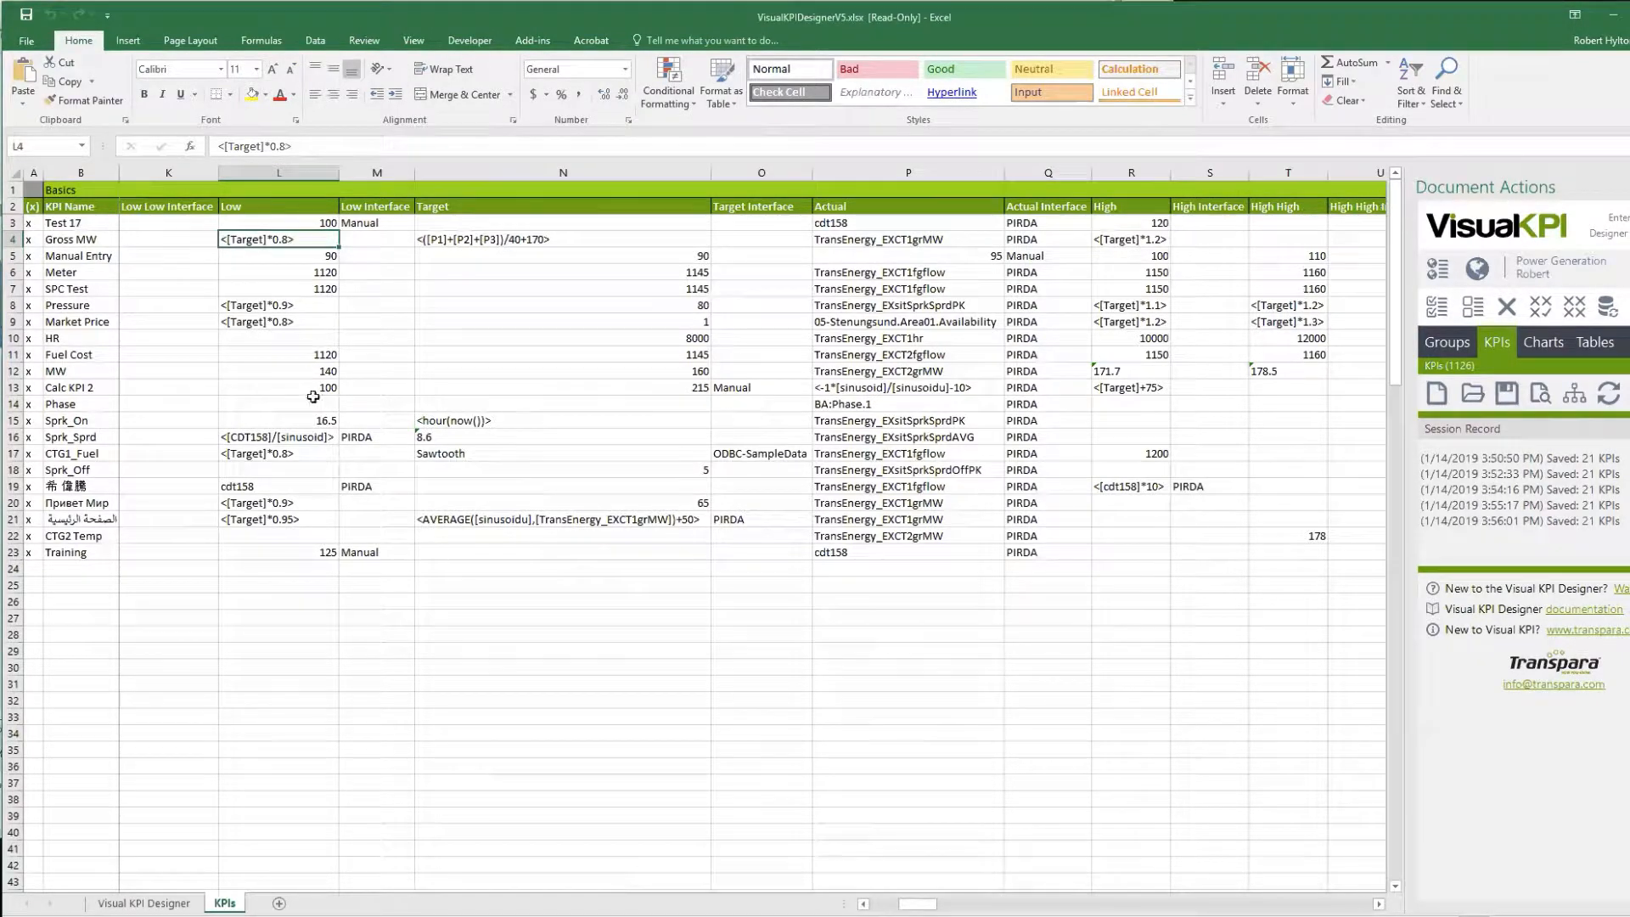
Examine Sprk_Sprd's Low formula <[CDT158]/[sinusoid]> together with its PIRDA interface in the Designer worksheet.
click(302, 437)
drag(342, 437, 365, 435)
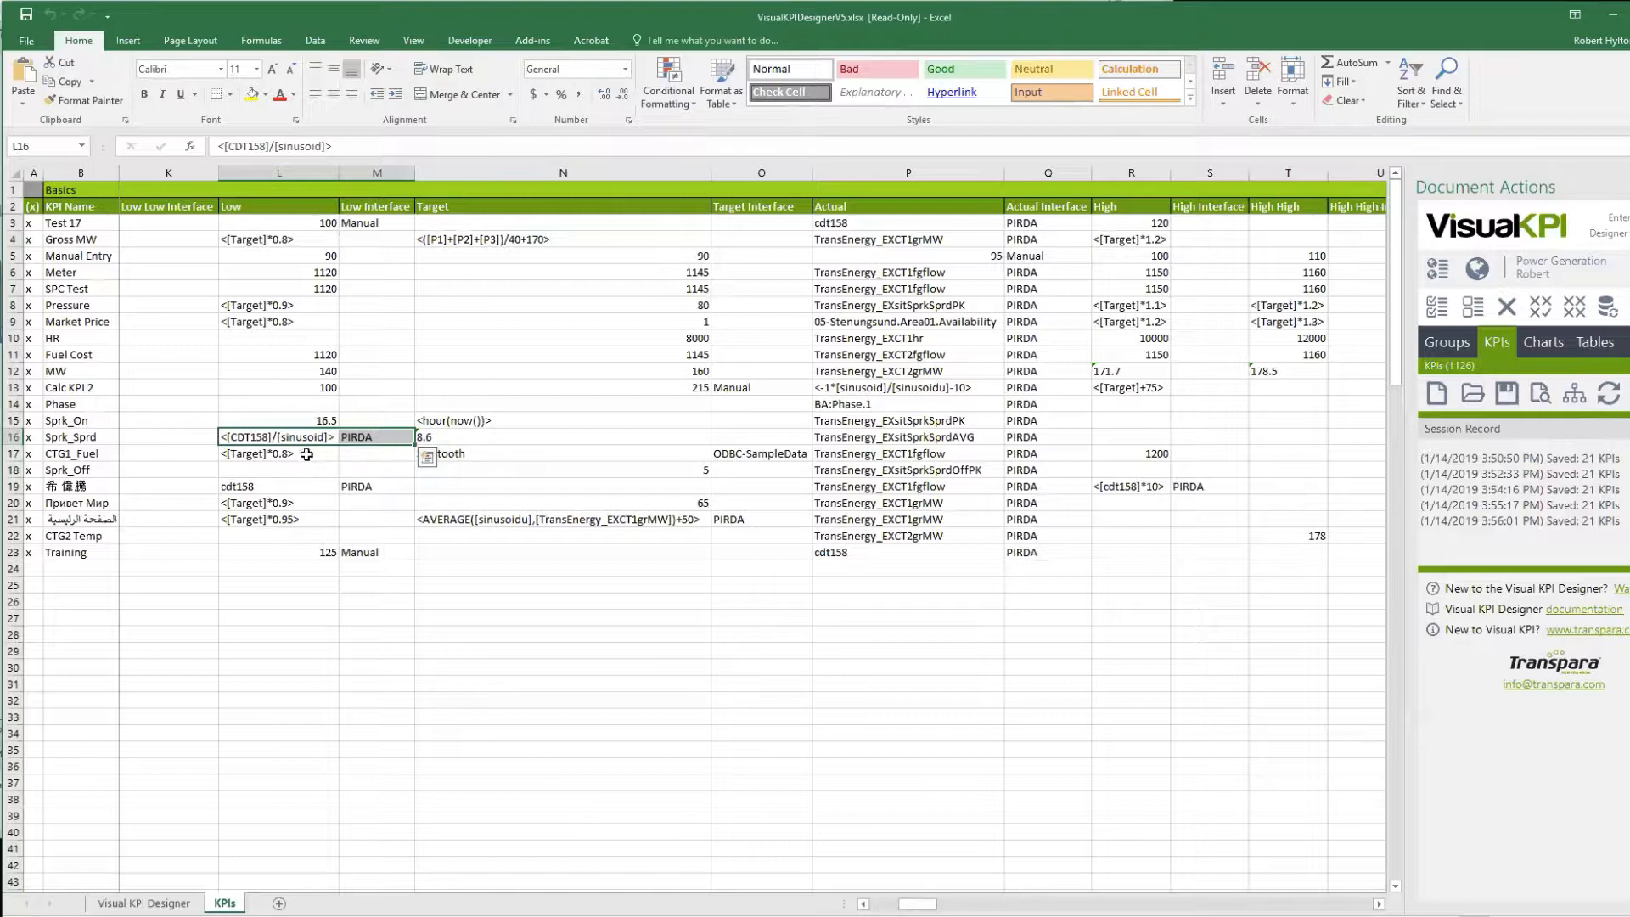
click(374, 436)
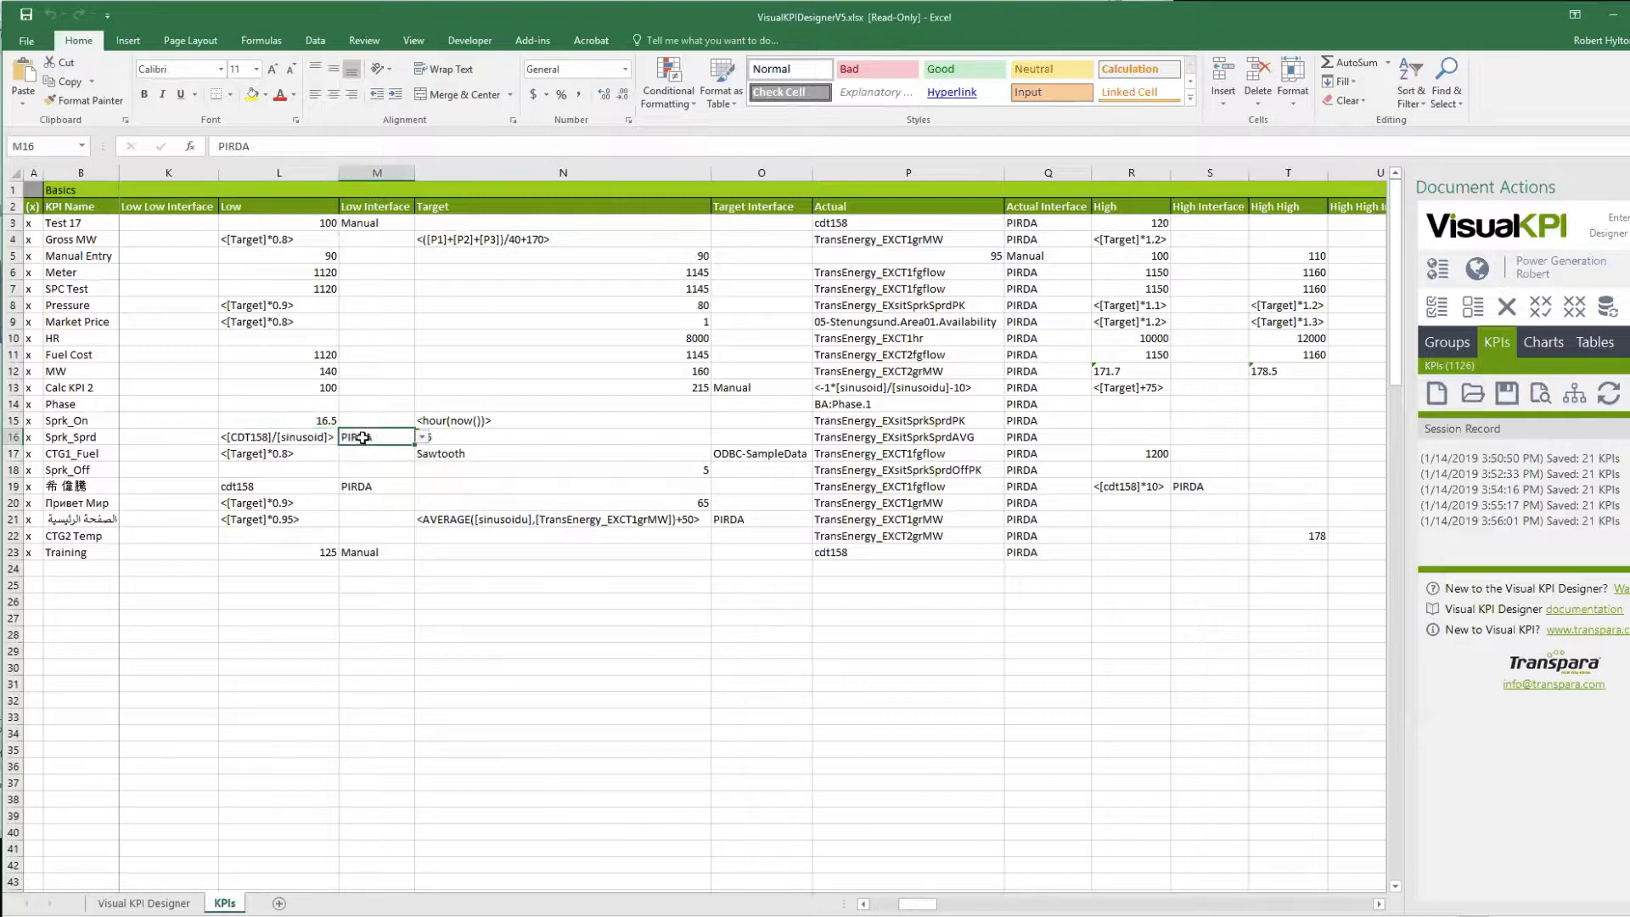
click(280, 440)
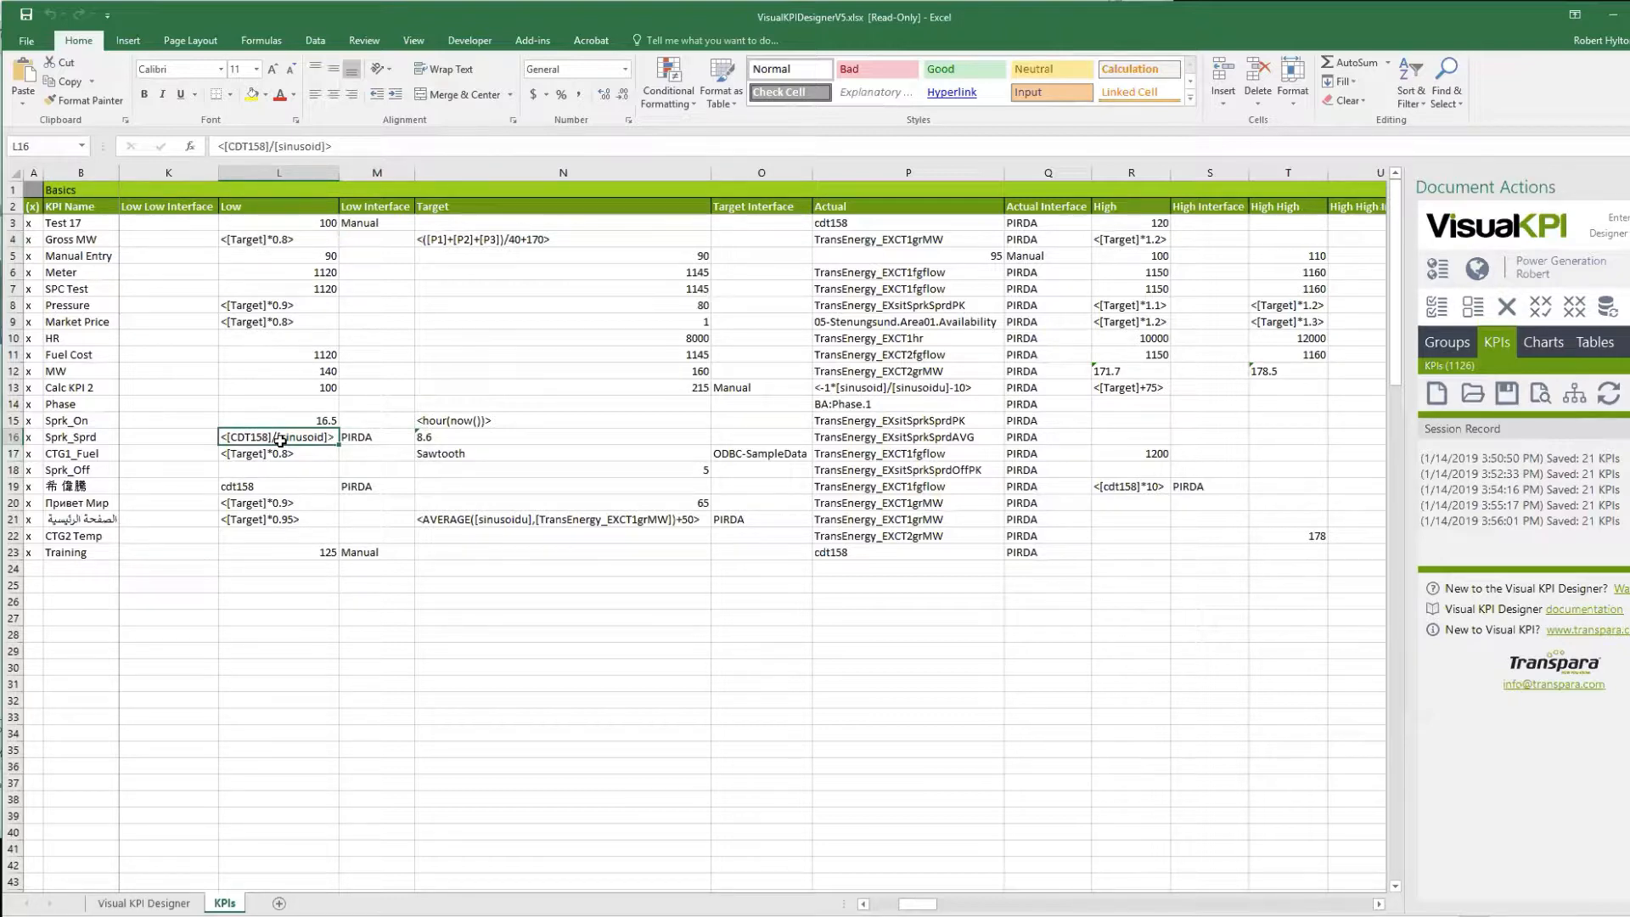
Trace Gross MW's Target formula to the tags and interfaces of its Parameters 1, 2 and 3.
click(554, 241)
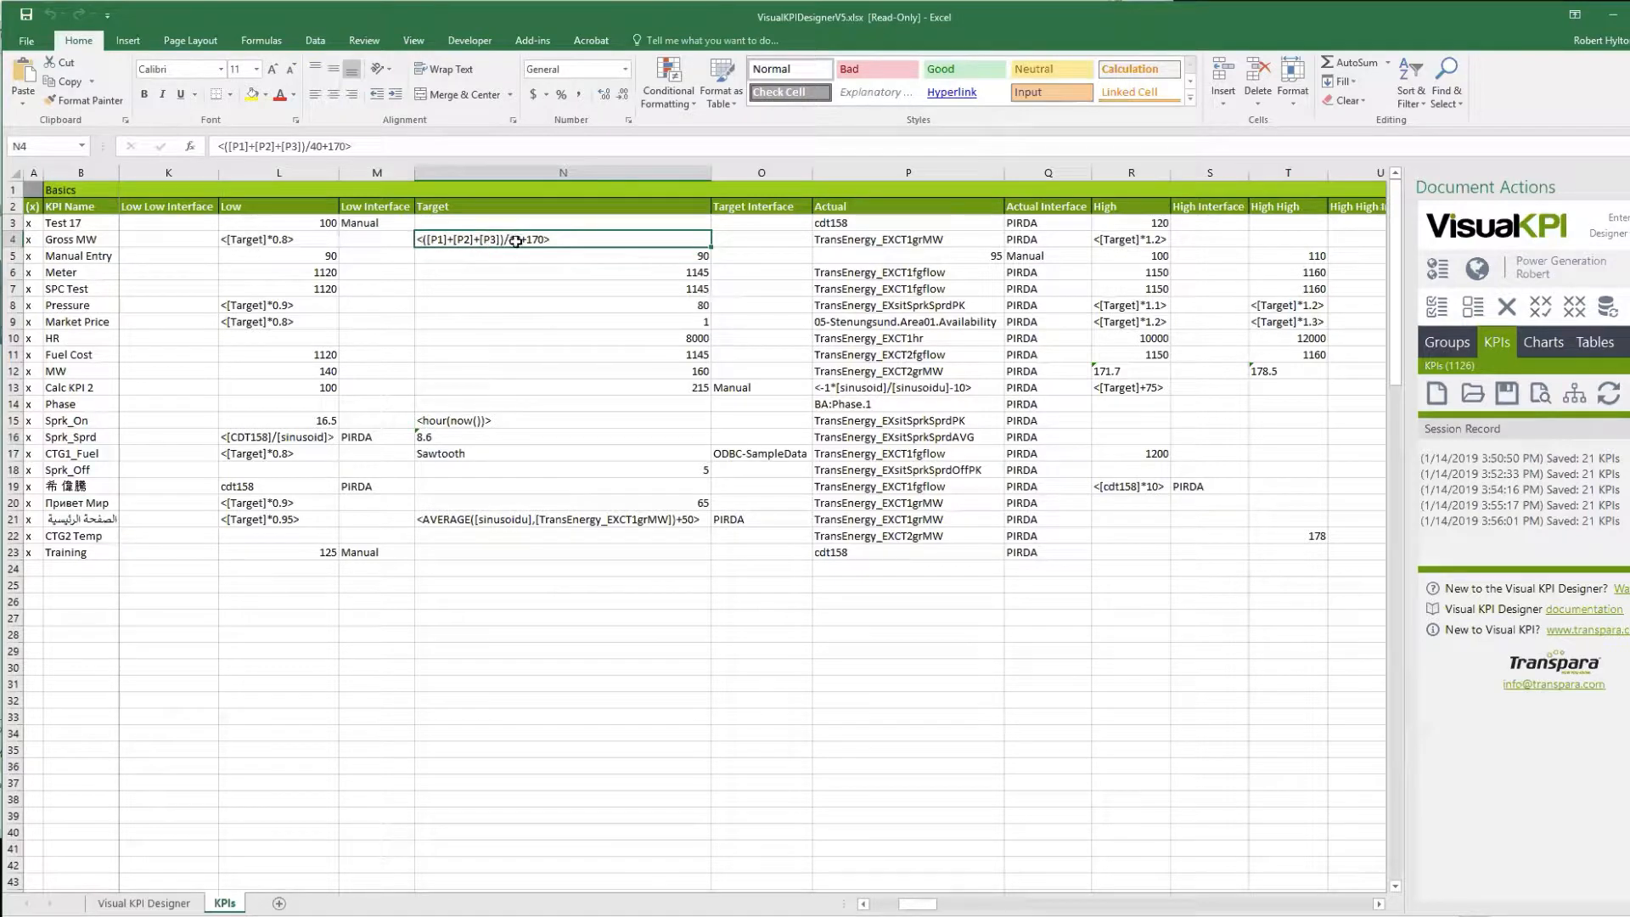
drag(917, 903, 1314, 904)
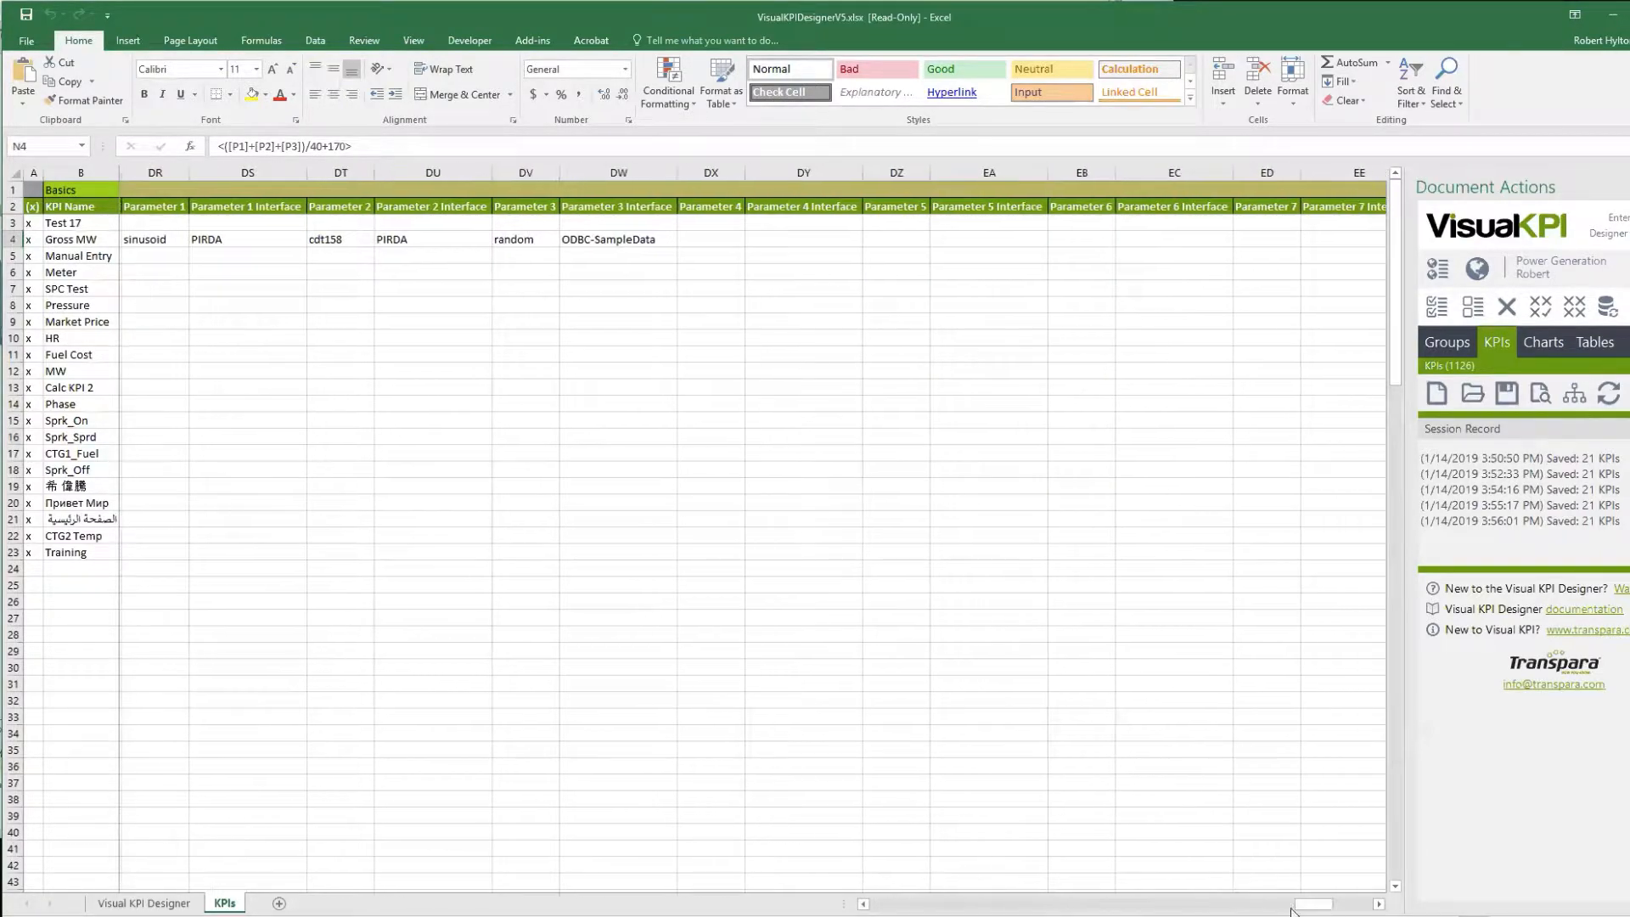
drag(161, 243, 214, 245)
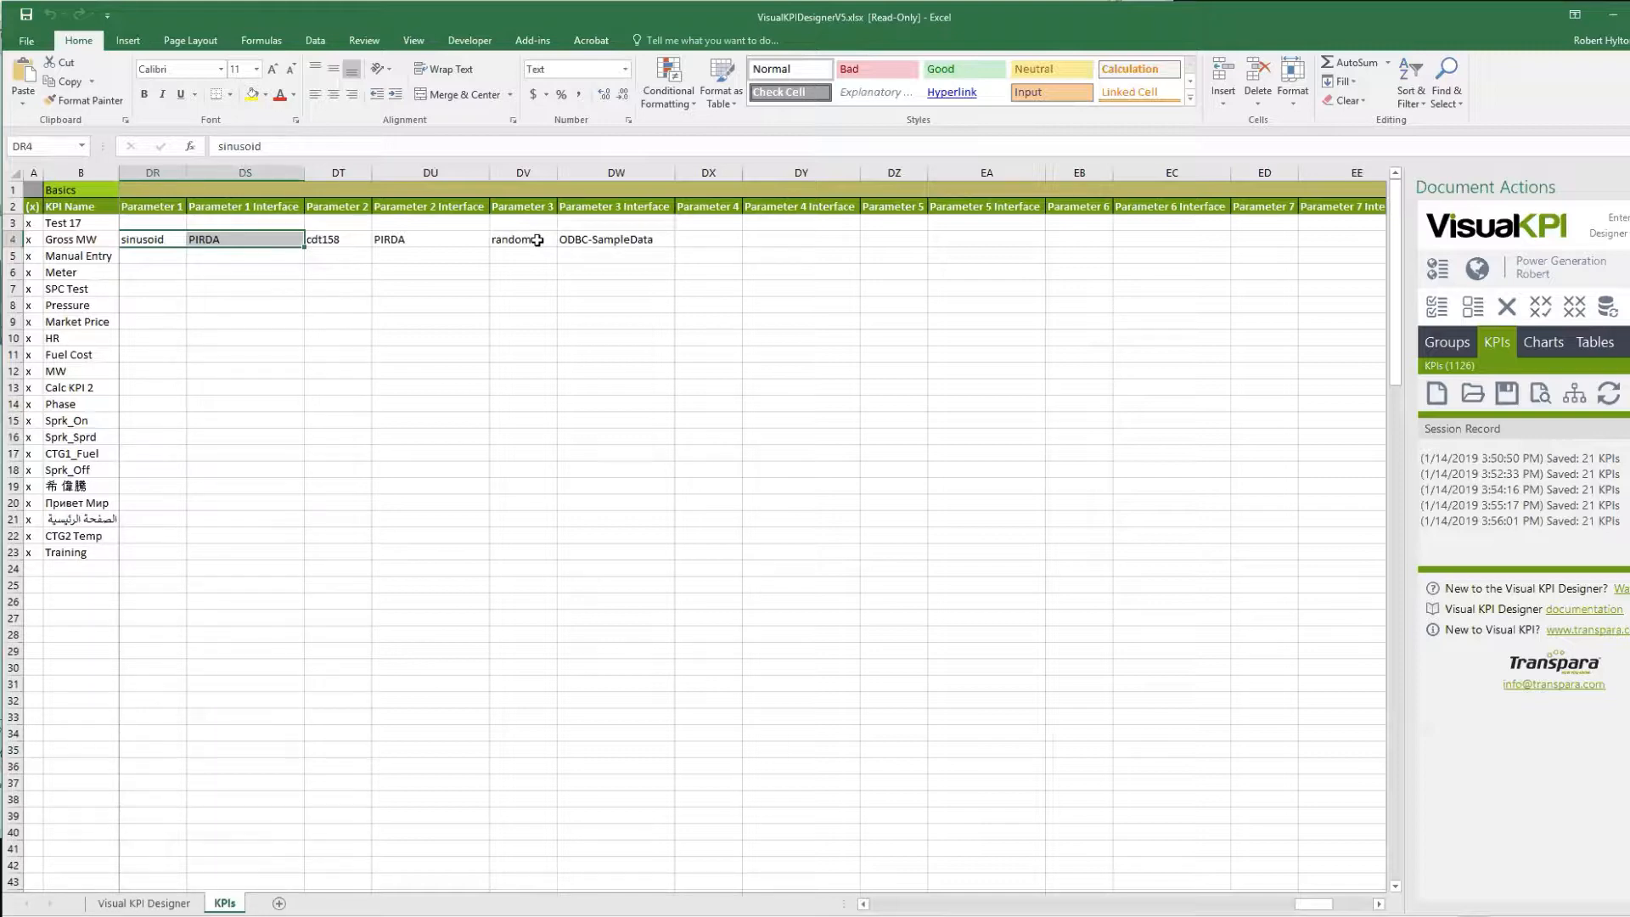
text(sinusoid	PIRDA)
drag(1297, 905, 905, 912)
click(769, 240)
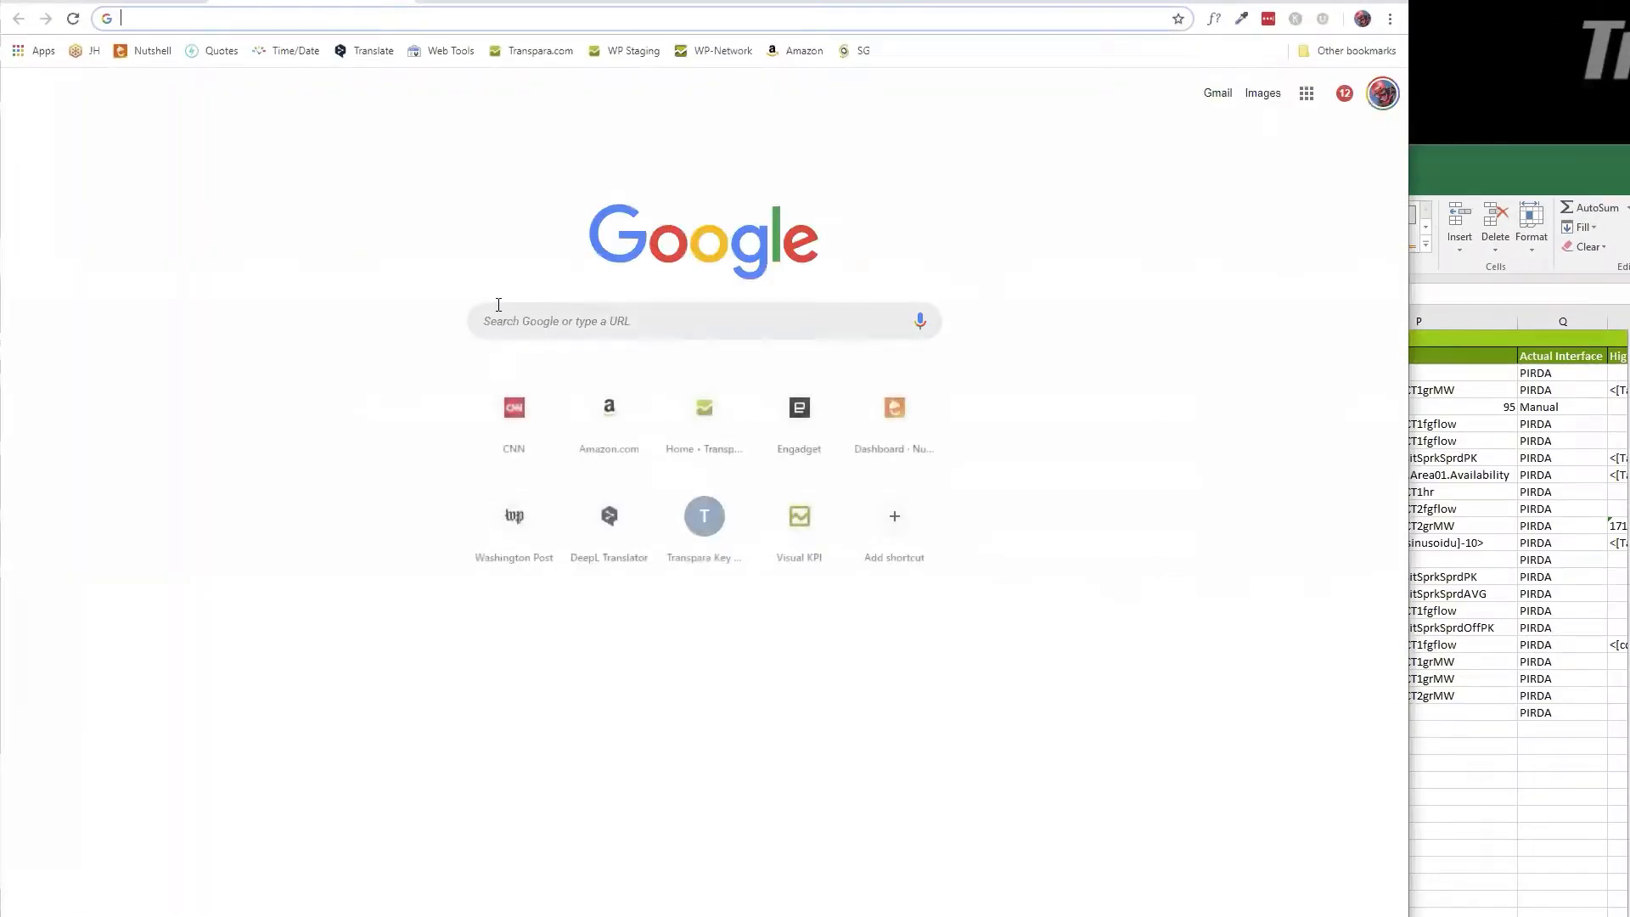
Go to transpara.com in the browser, search its Knowledge Base for "functions" and open the Functions & Formulas Reference Guide.
text(transpara.com)
key(Return)
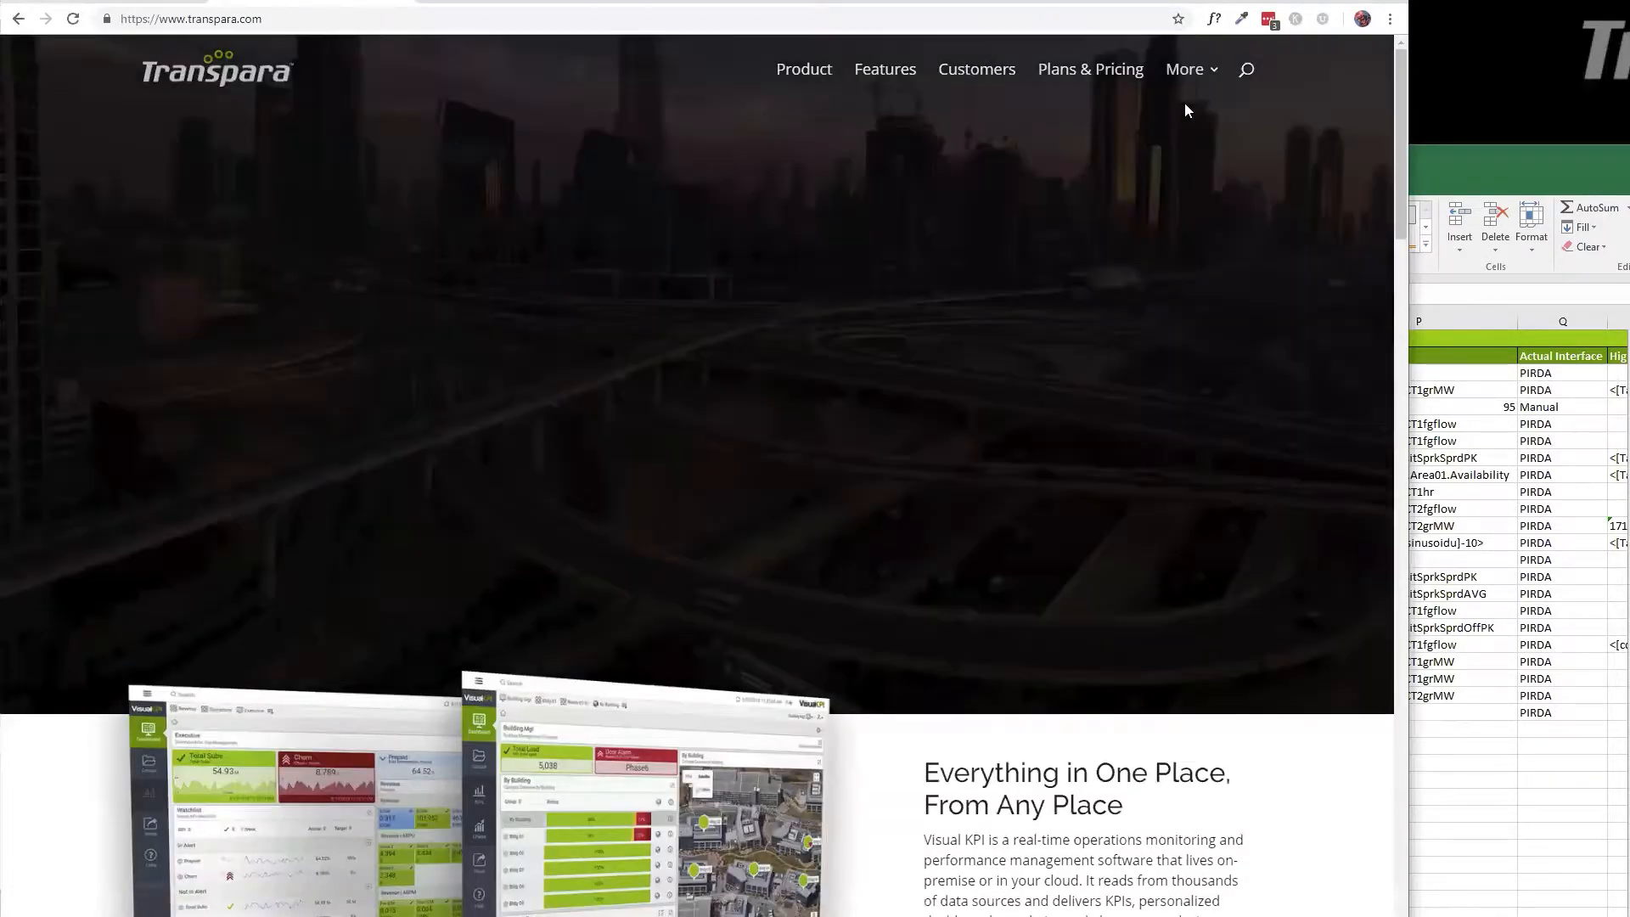
mouse_move(1190, 75)
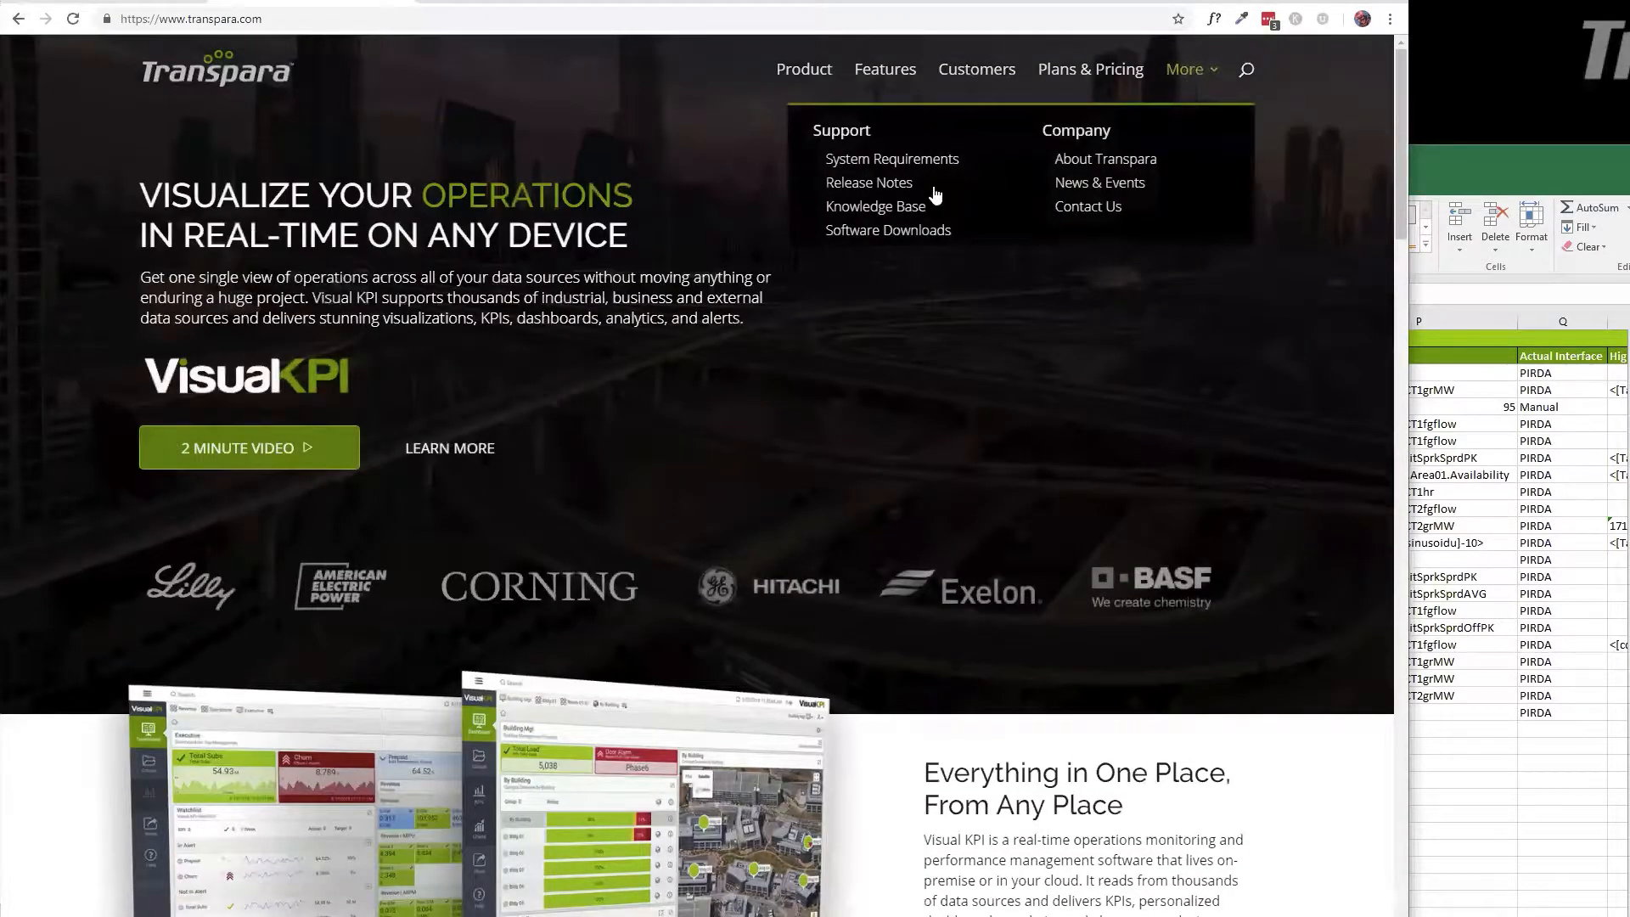
click(891, 210)
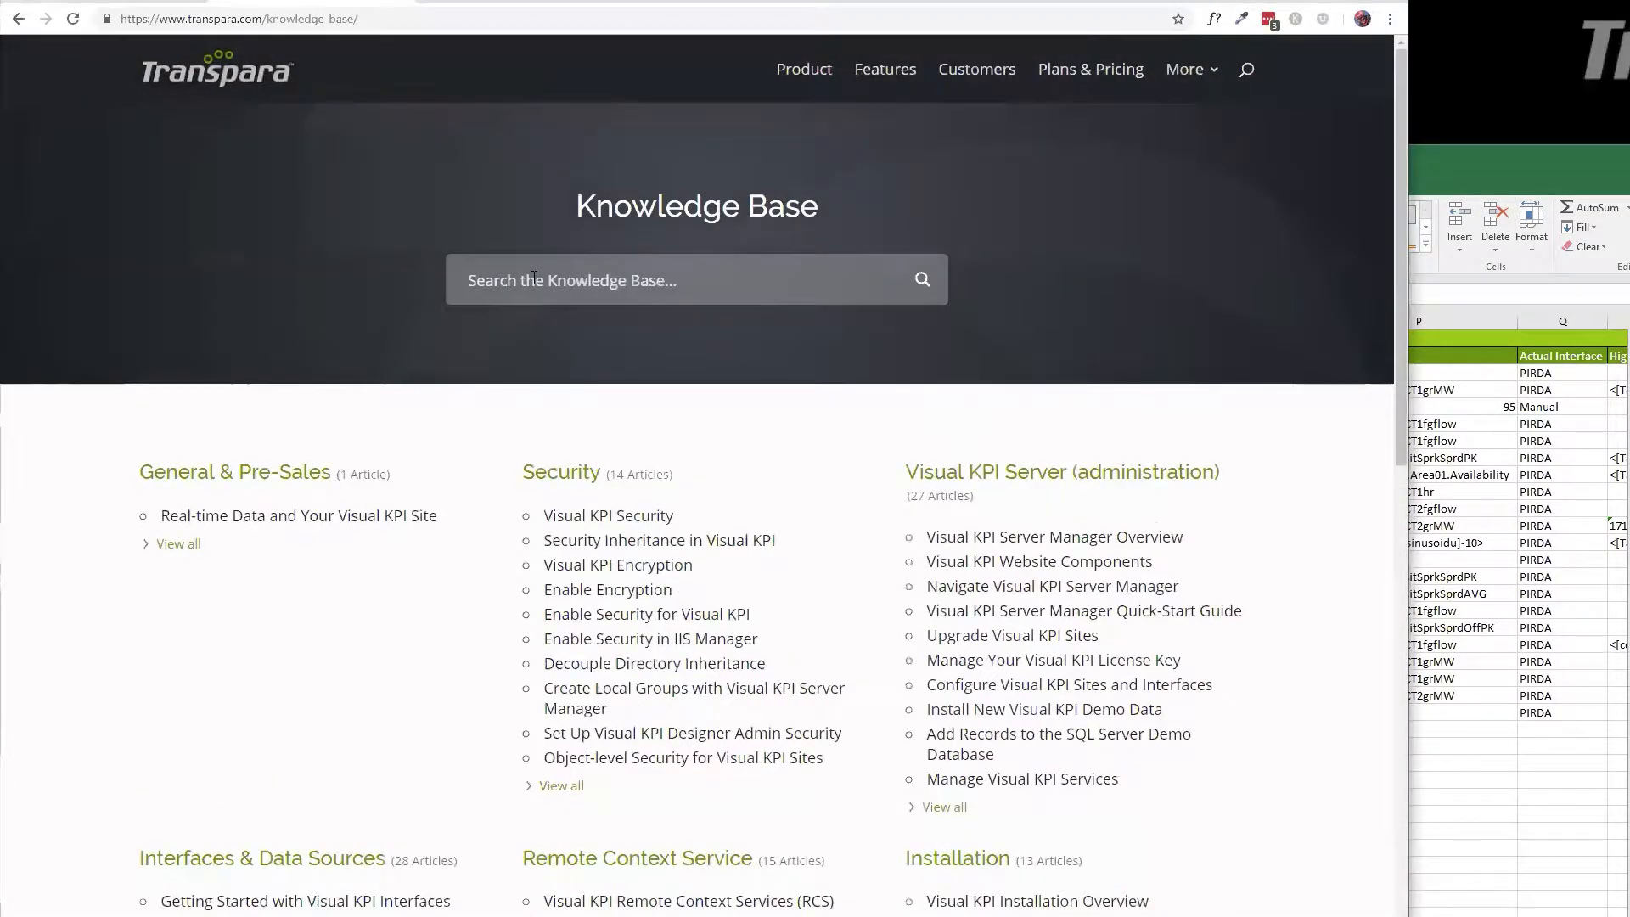
text(func)
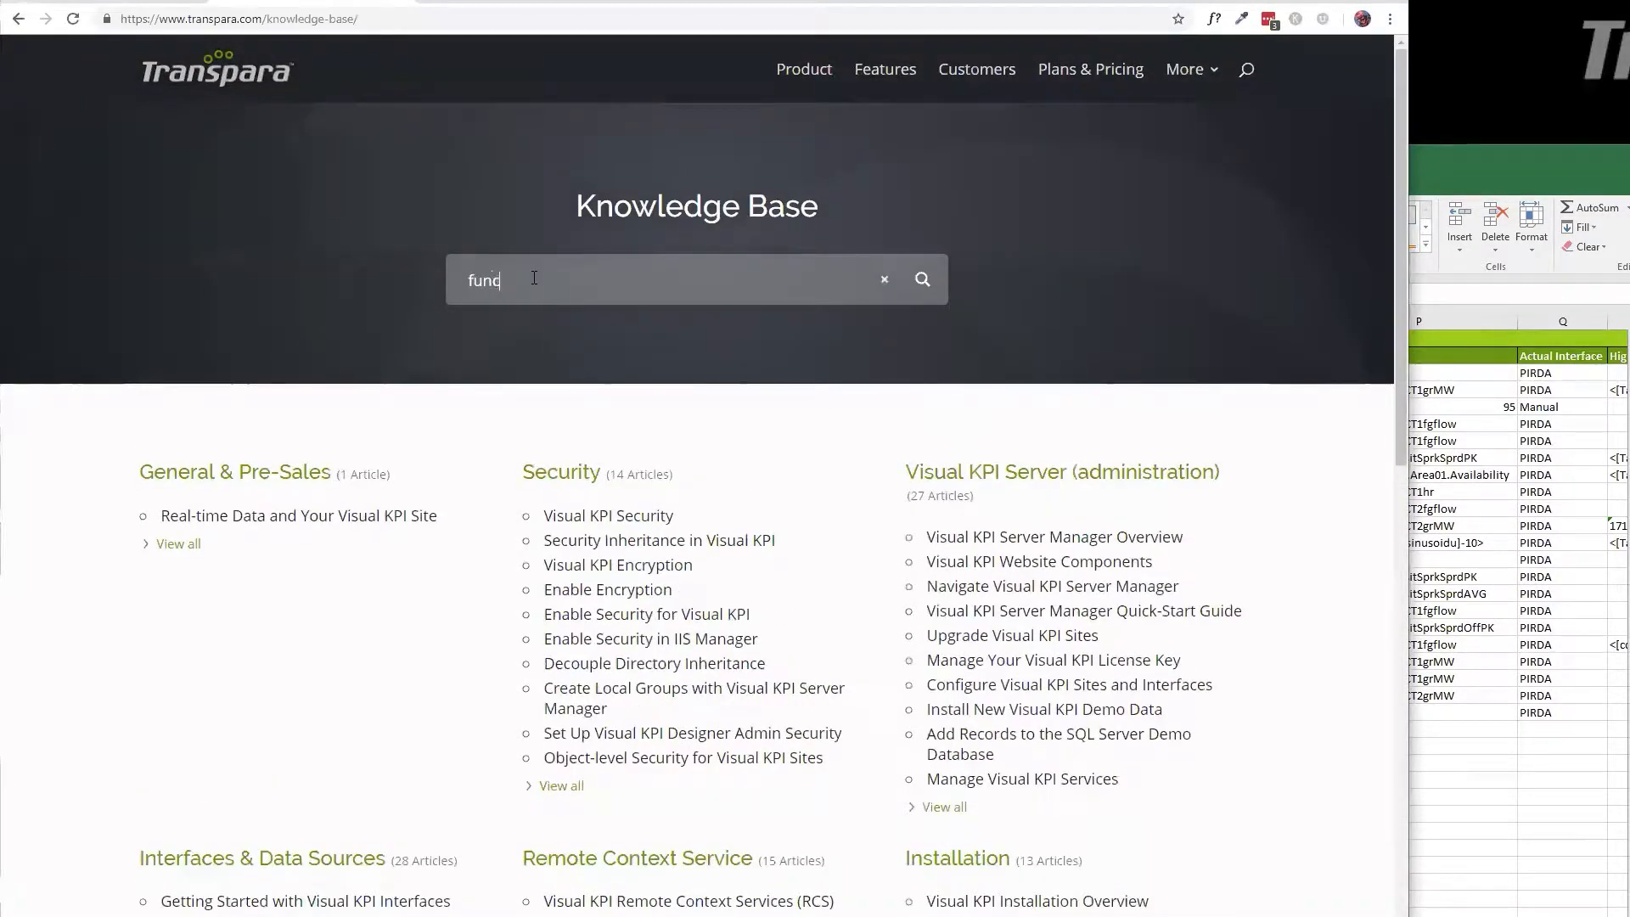
text(tions)
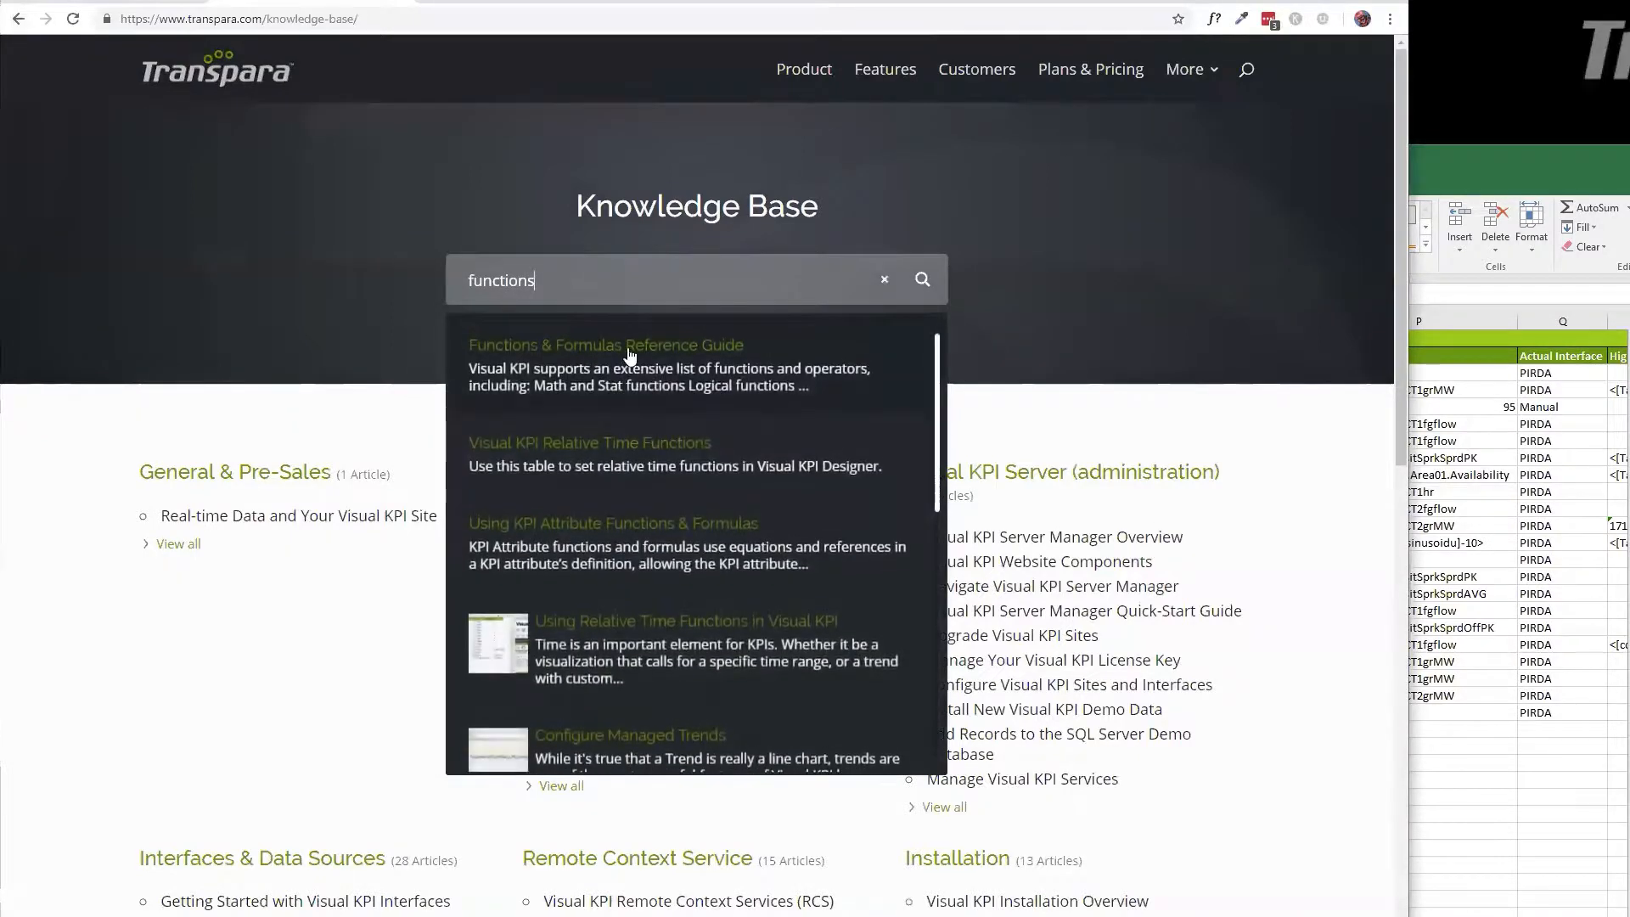
click(604, 351)
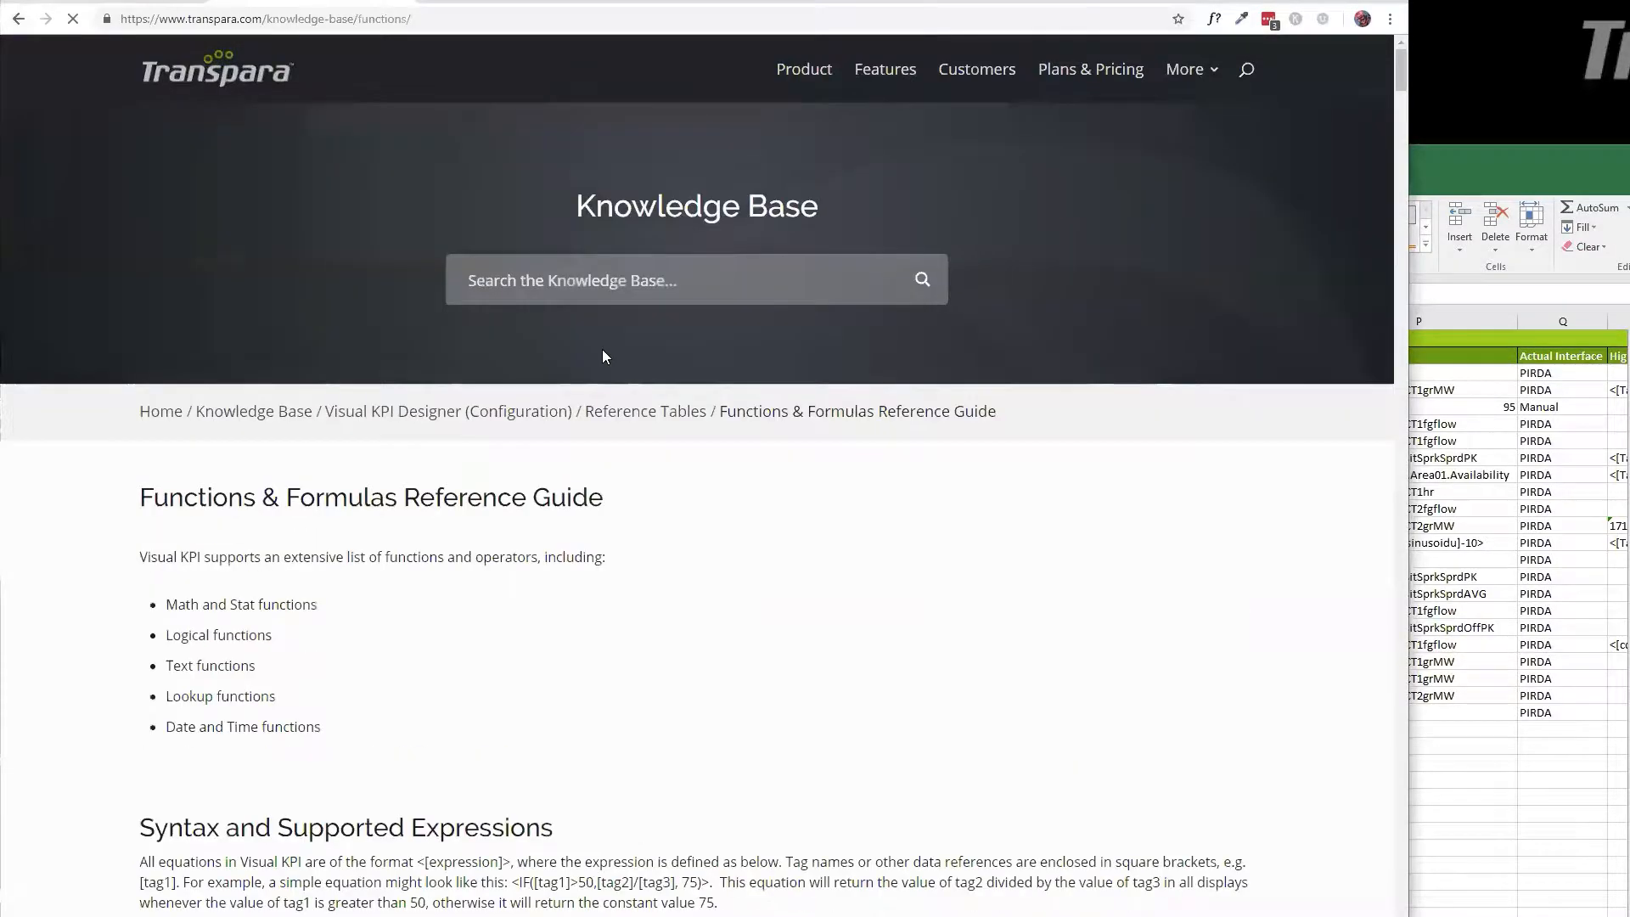
Review the guide's expression syntax and Math and Stat functions, and return to the Designer workbook.
scroll(914, 638, down, 12)
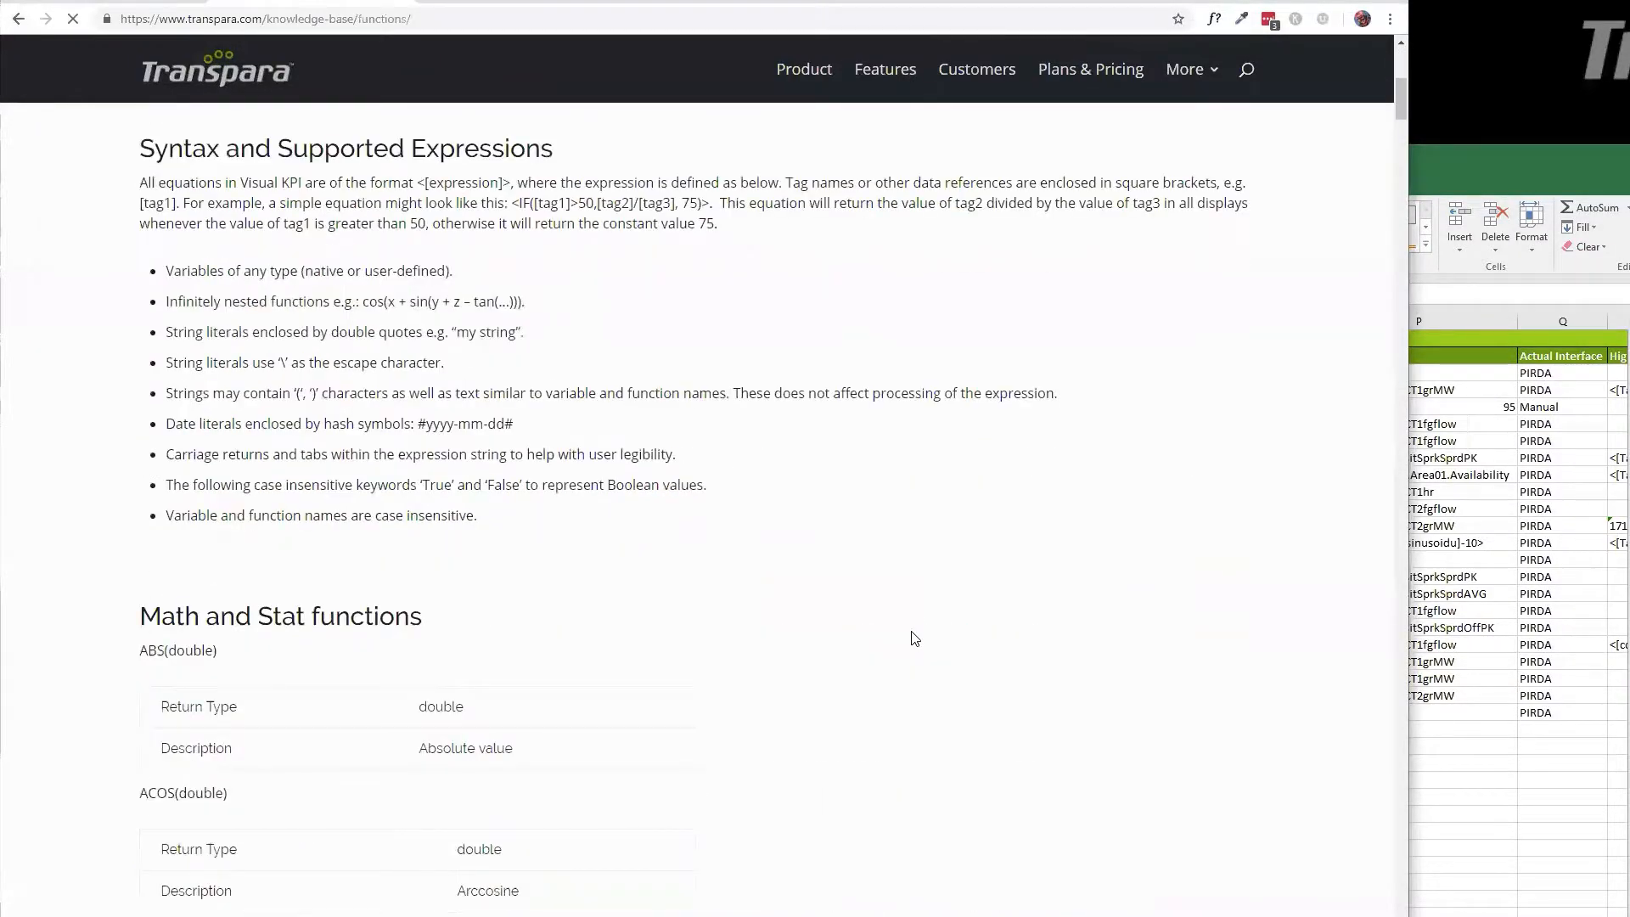
scroll(915, 638, down, 15)
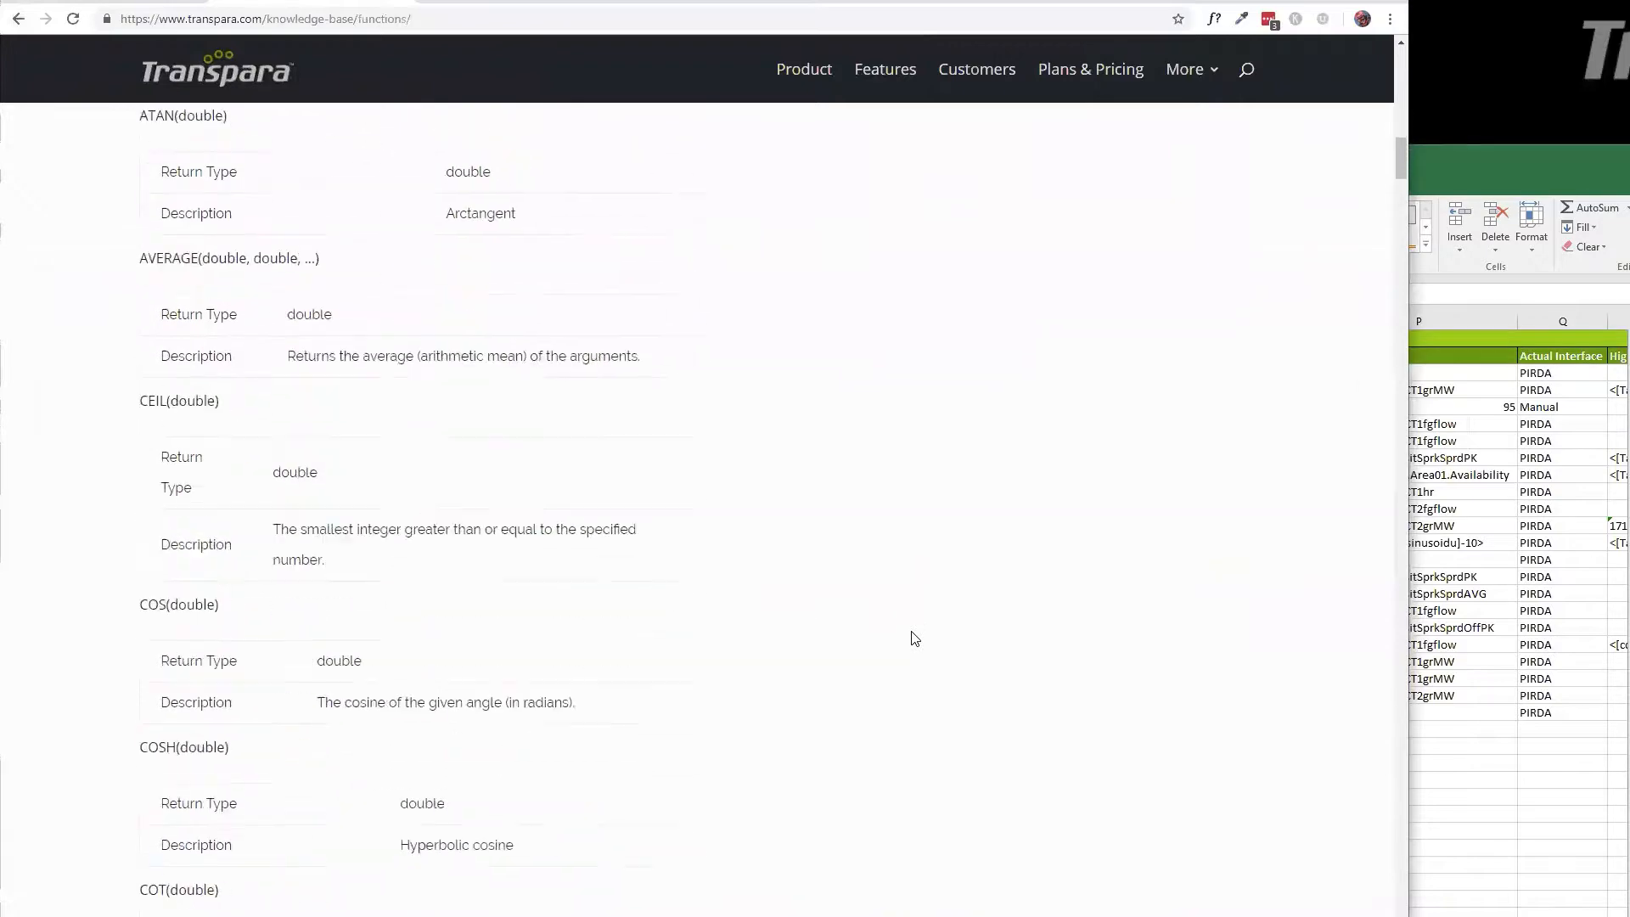
scroll(914, 638, down, 15)
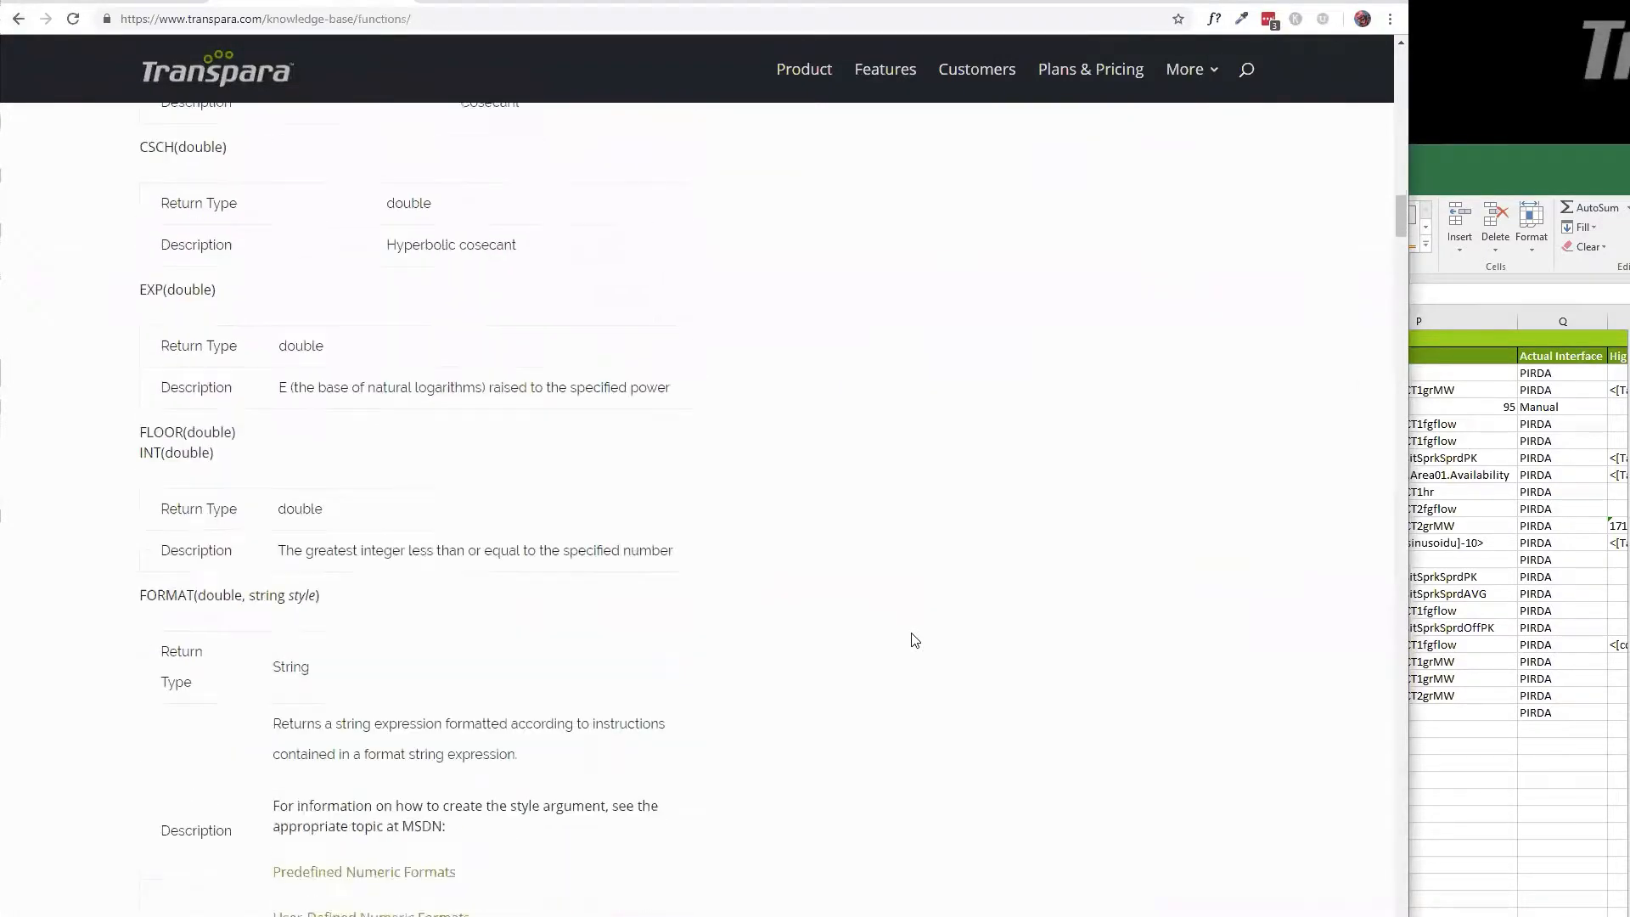
scroll(914, 638, down, 15)
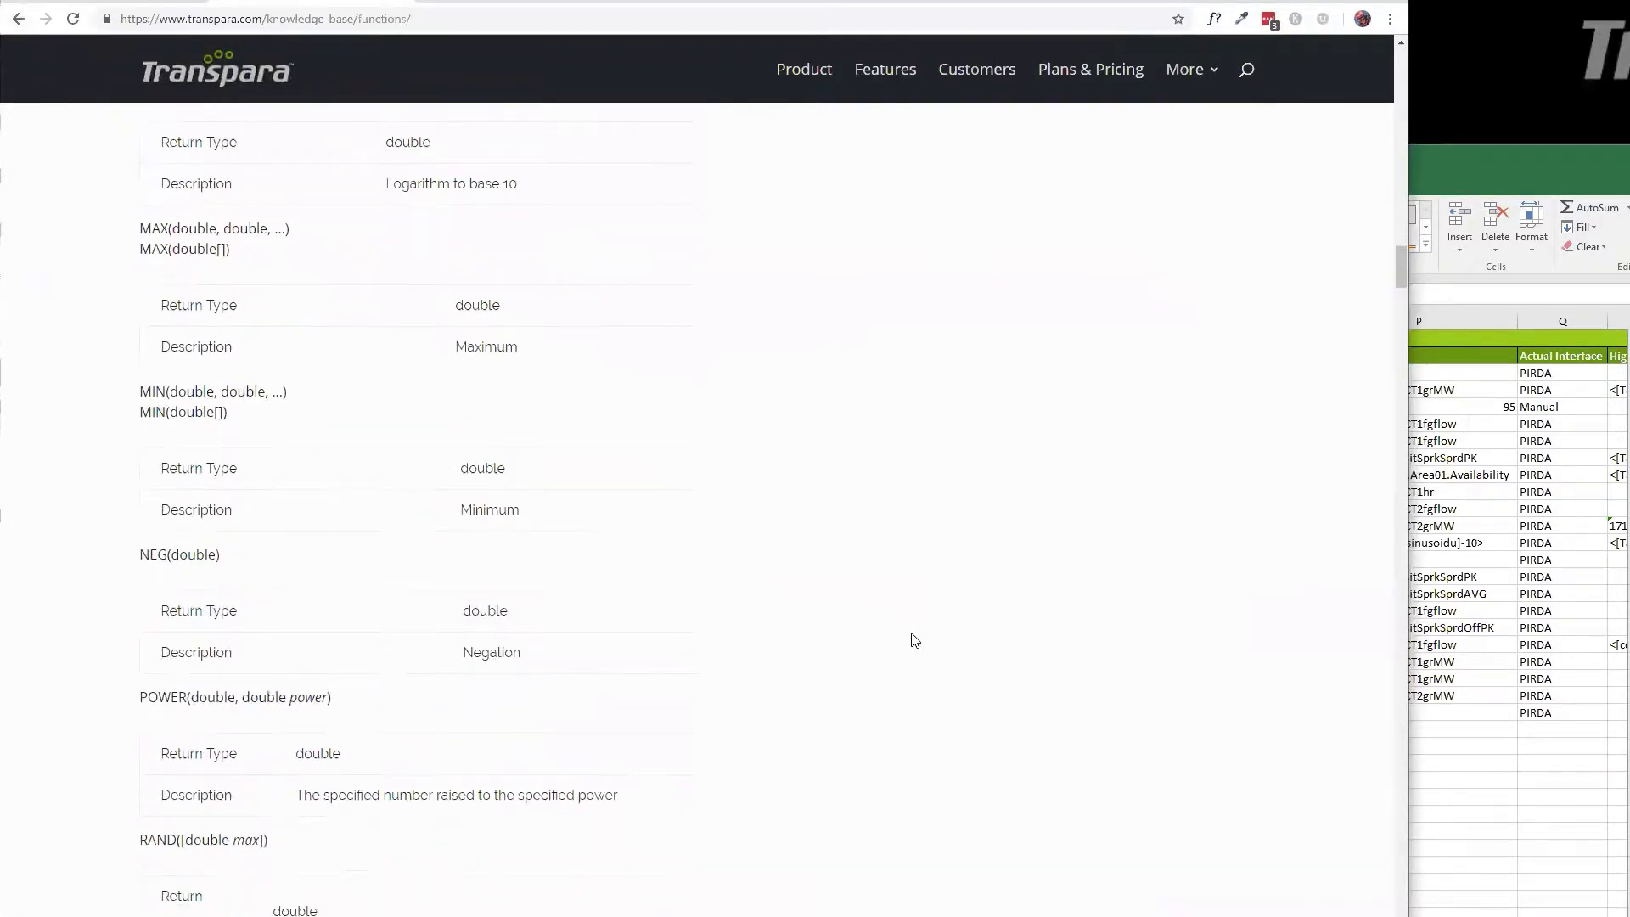
scroll(914, 638, up, 15)
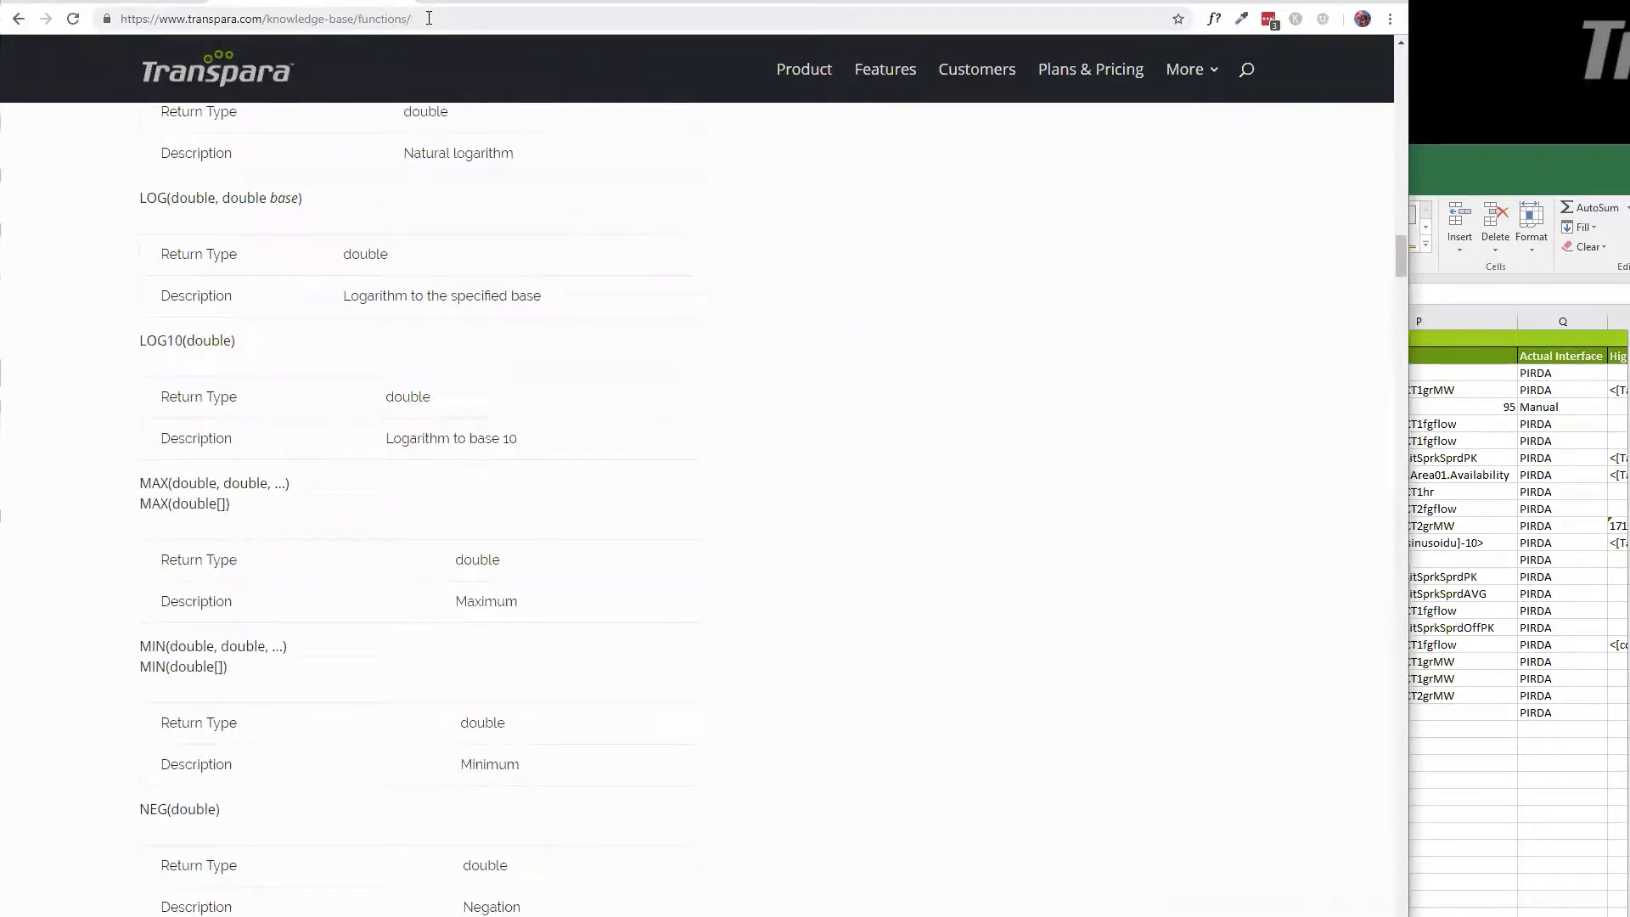
click(140, 2)
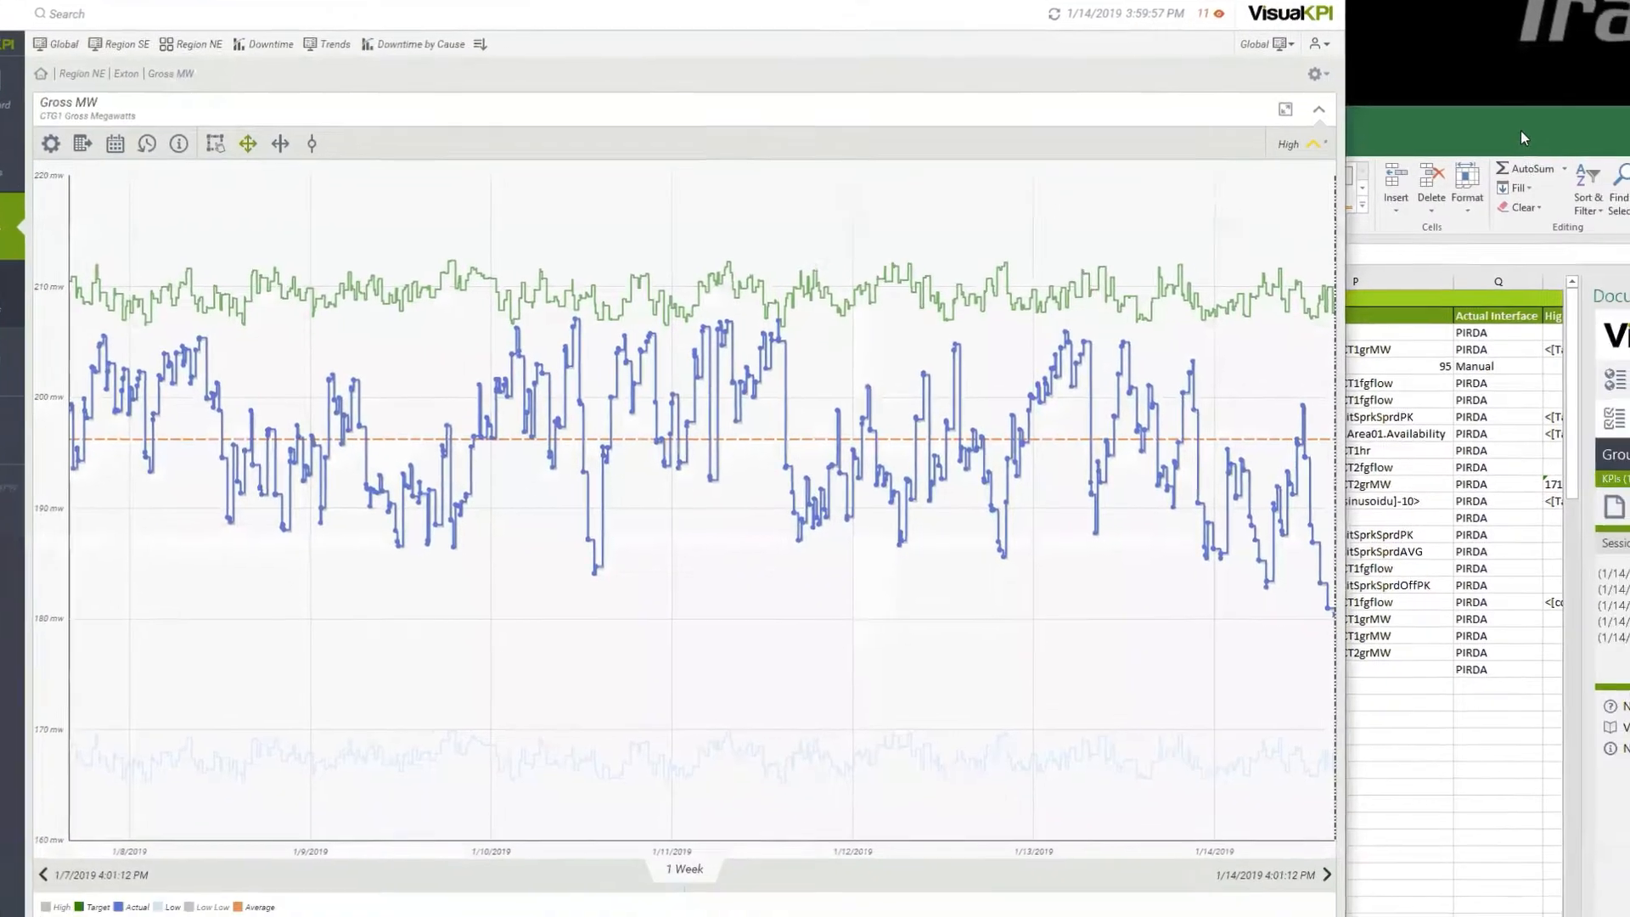
click(1587, 170)
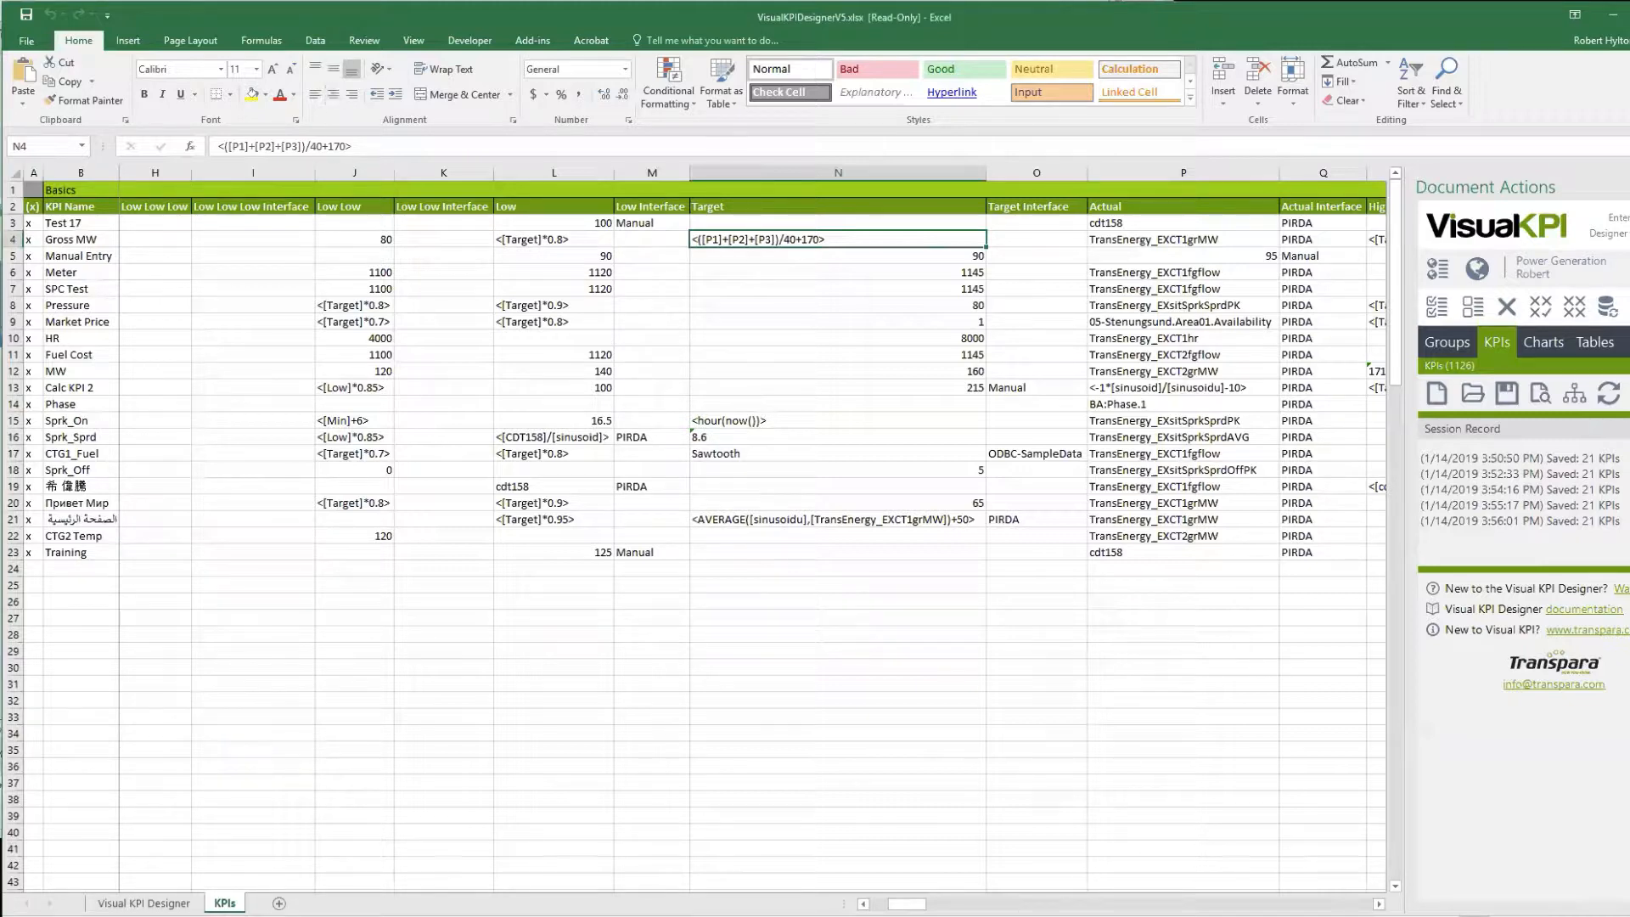
Bring up the Exton KPI list on the website, and set the Training KPI's Min to 0 in the Designer worksheet.
key(alt+Tab)
key(F5)
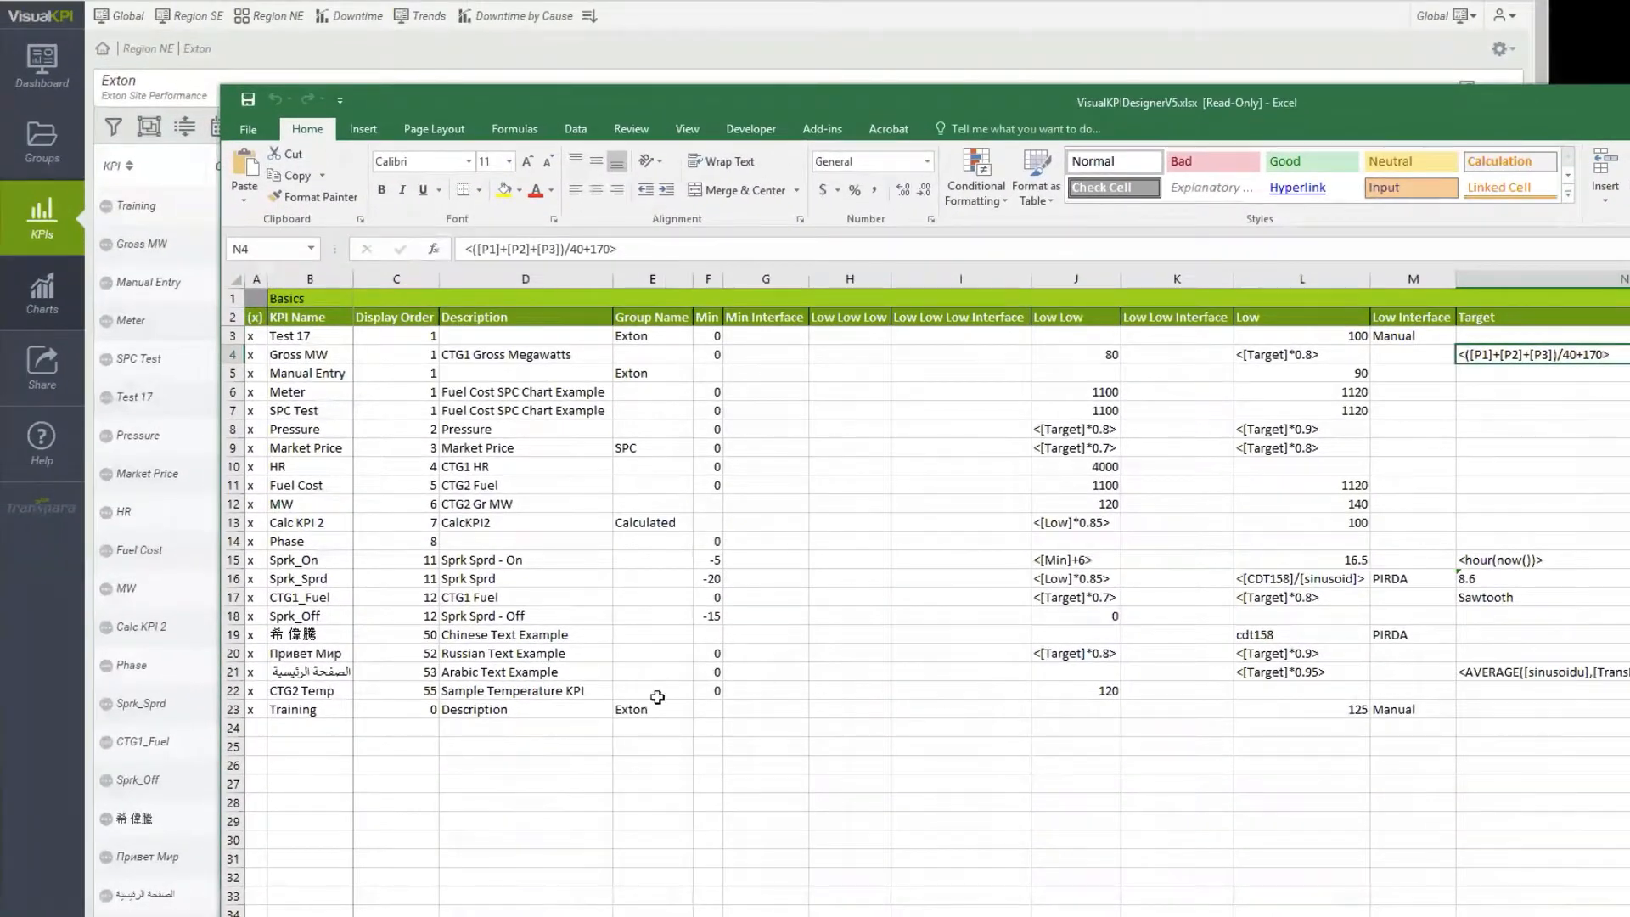
click(706, 707)
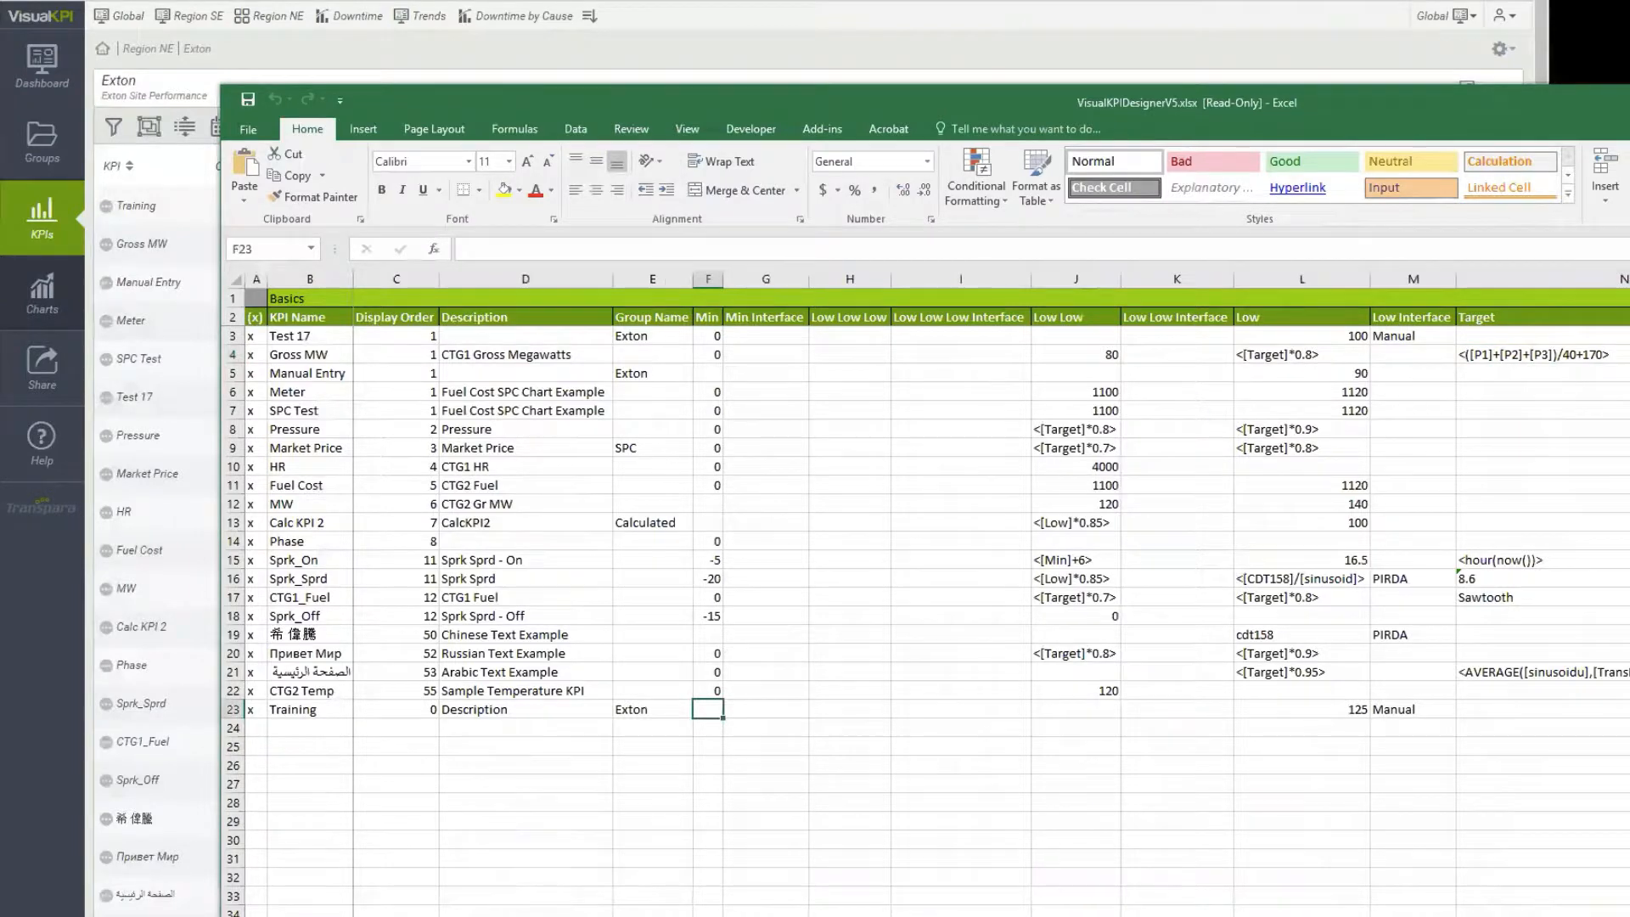
text(0)
key(Tab)
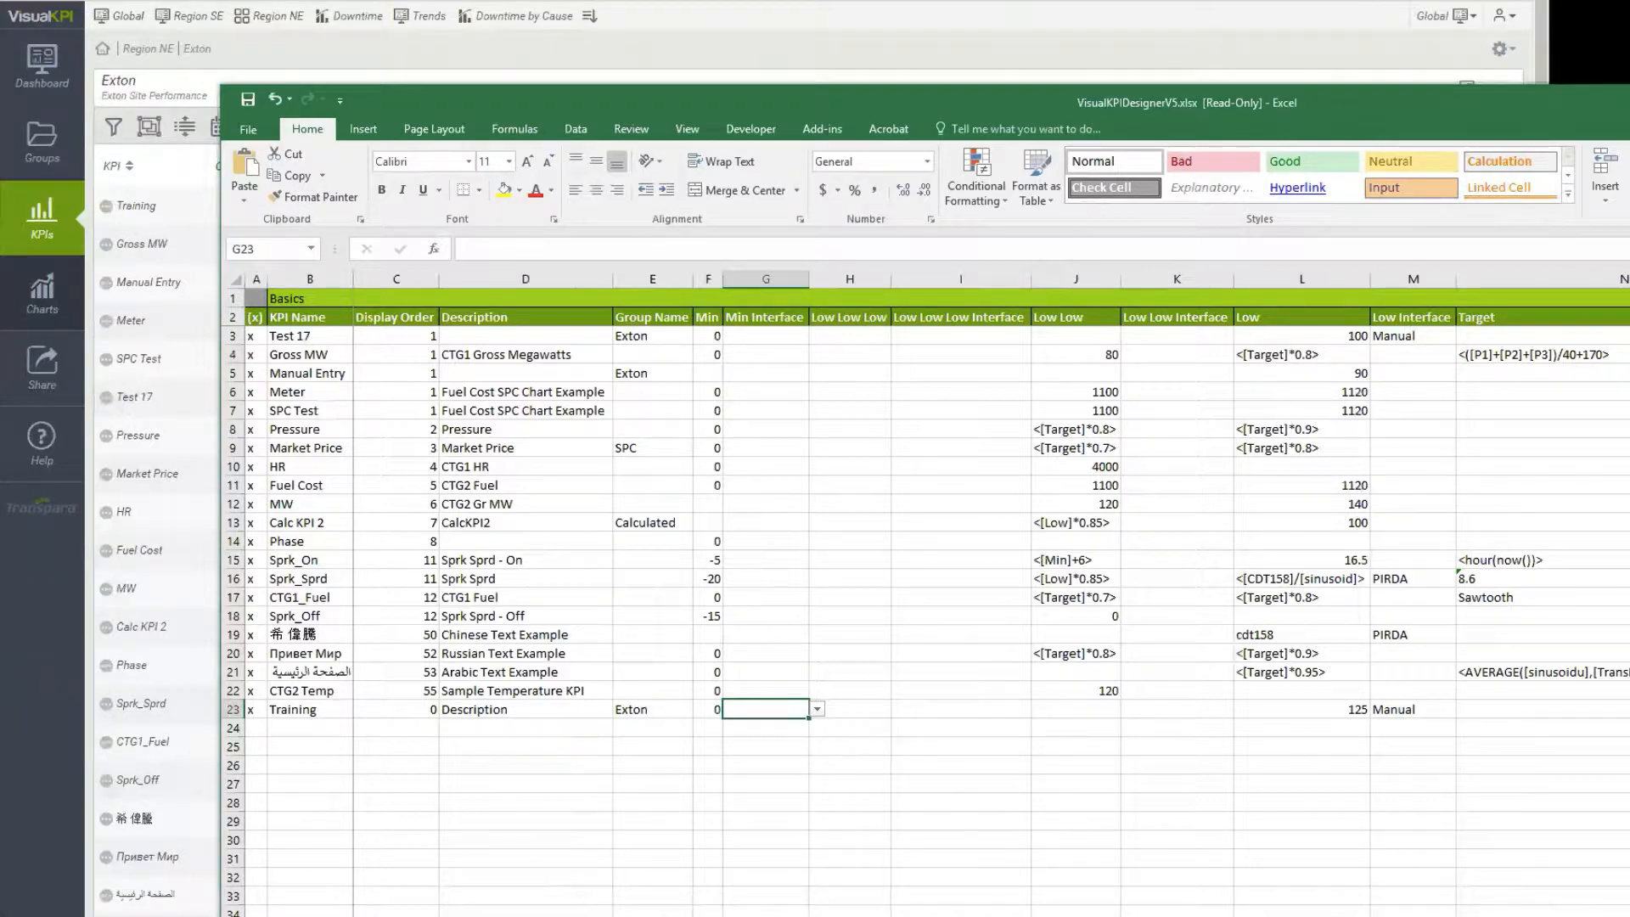
Set the Training KPI's Max to 300 and refresh the Exton KPI list on the Visual KPI website.
scroll(991, 594, right, 3)
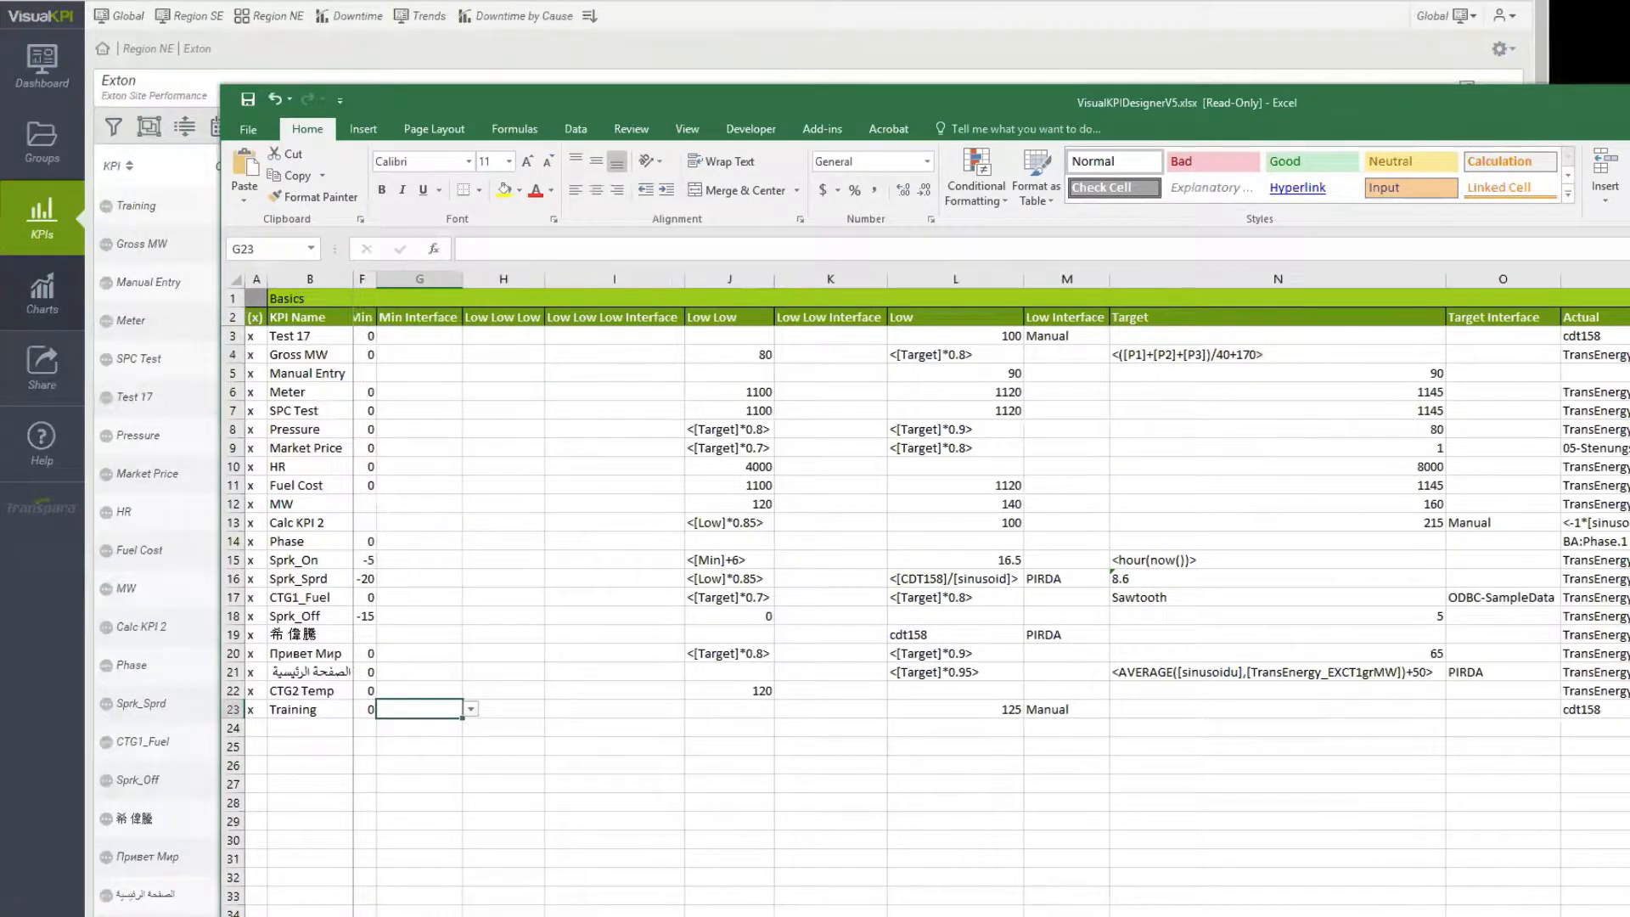
scroll(991, 594, right, 4)
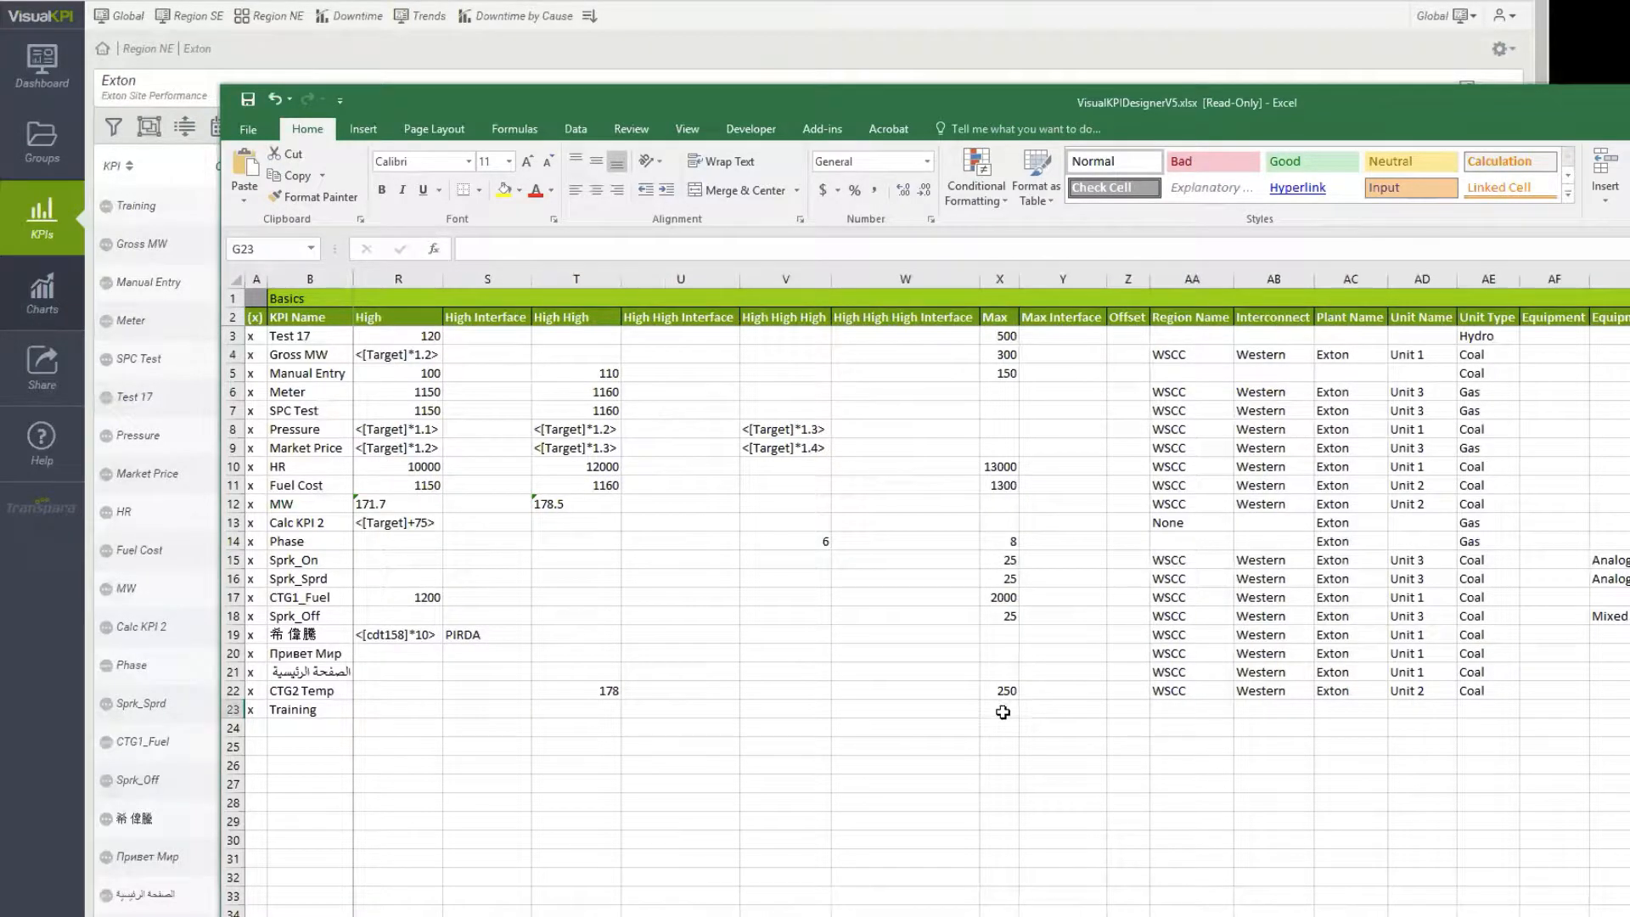
click(1003, 711)
text(300)
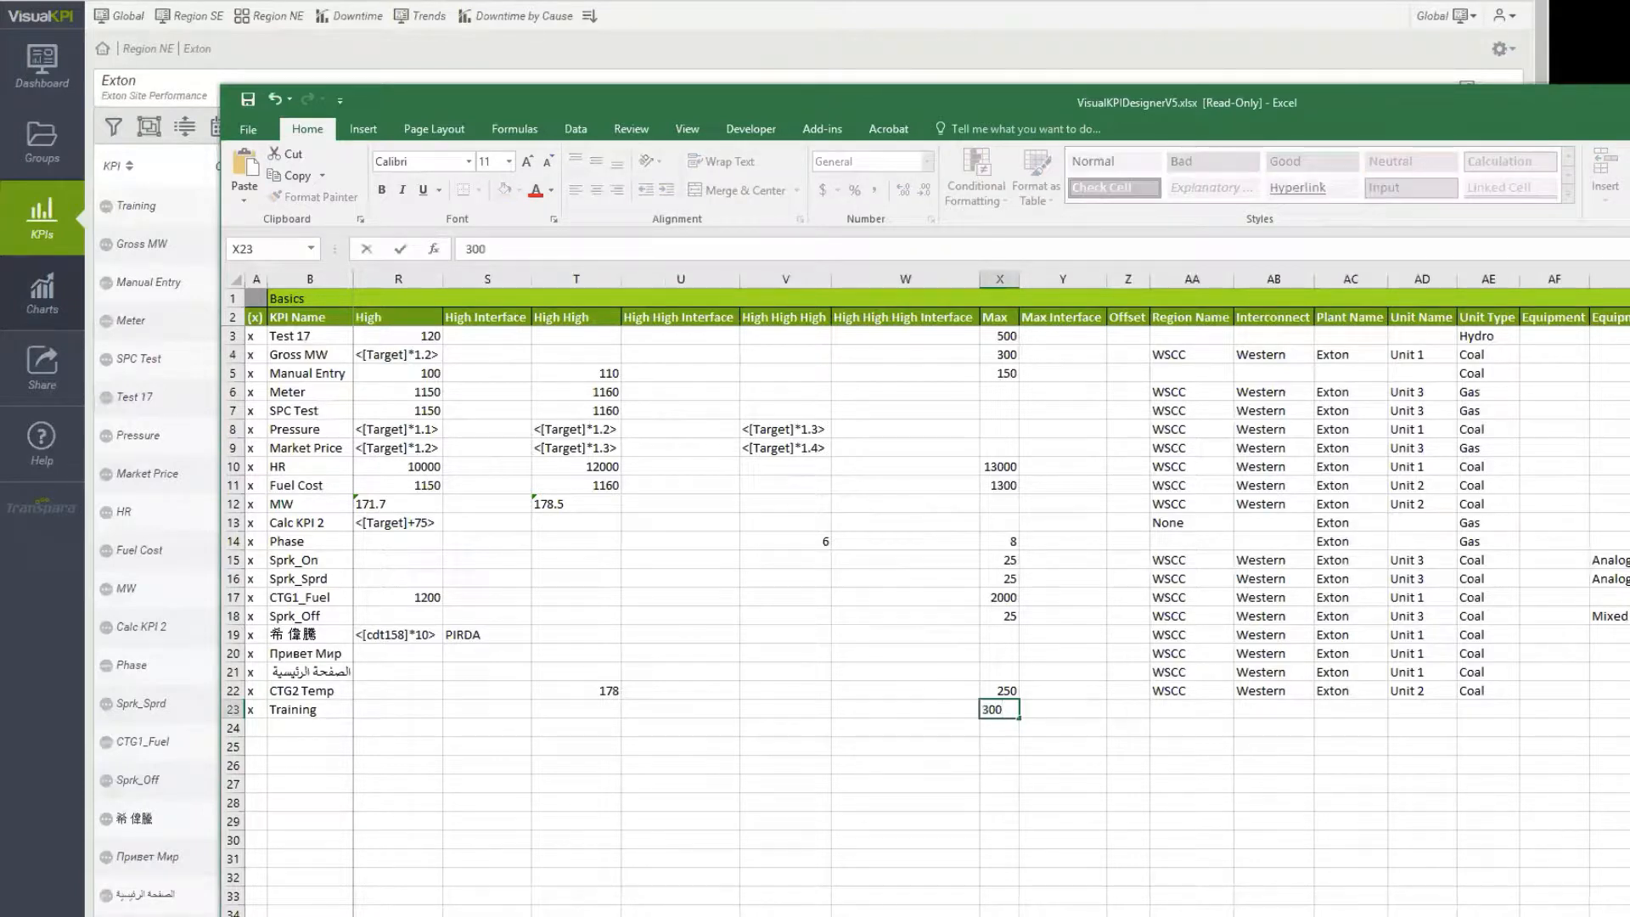
click(915, 735)
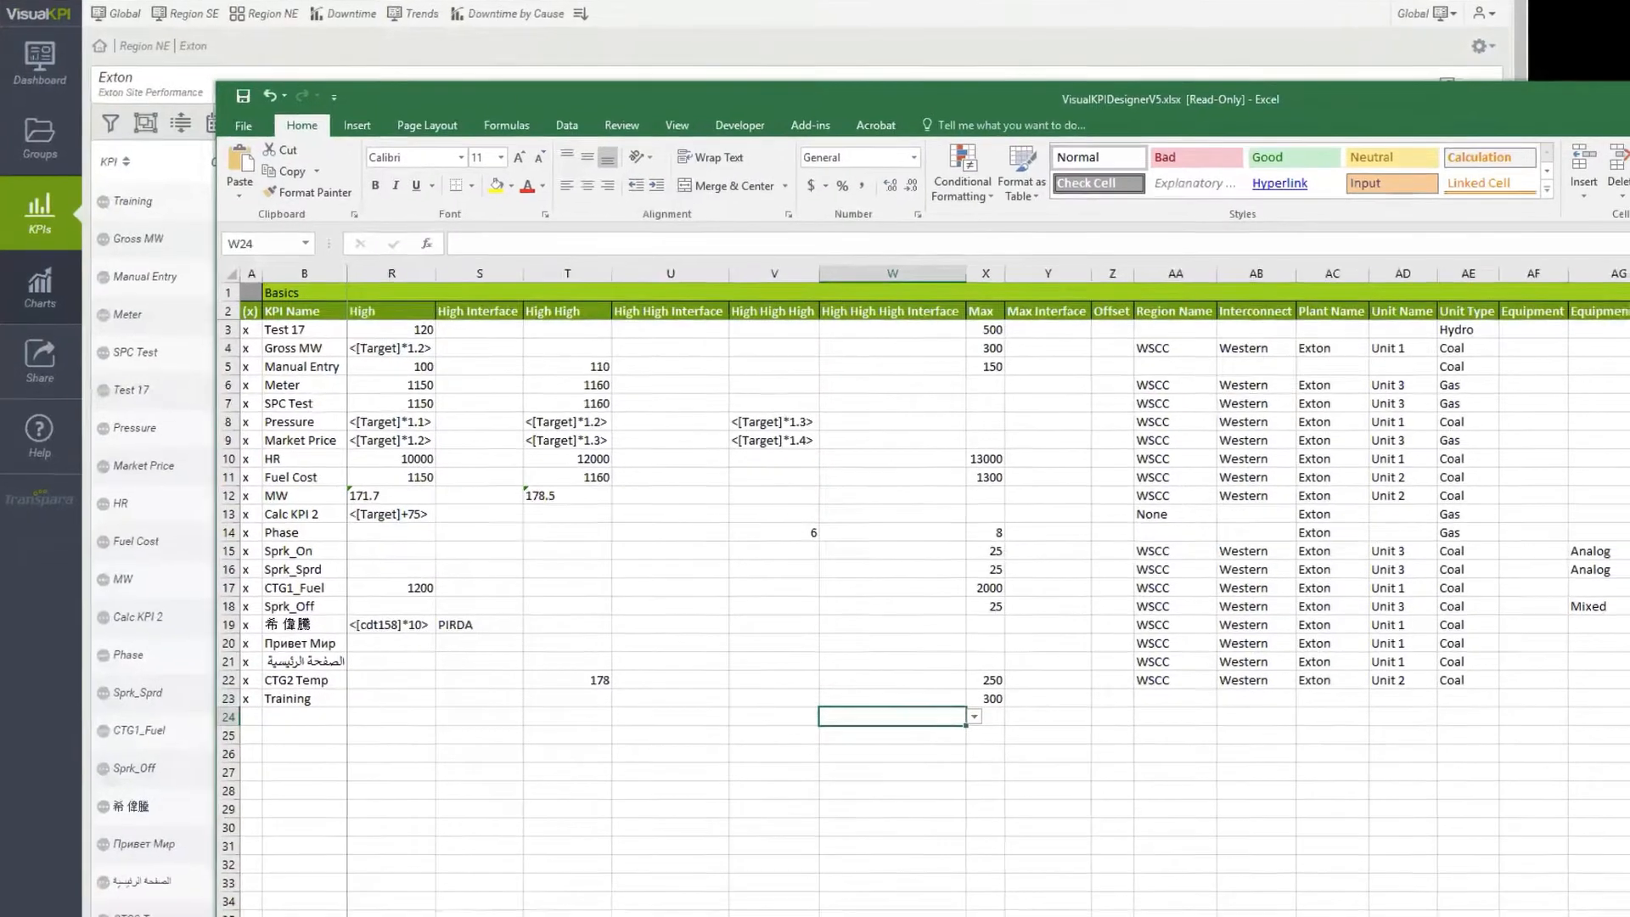
click(567, 7)
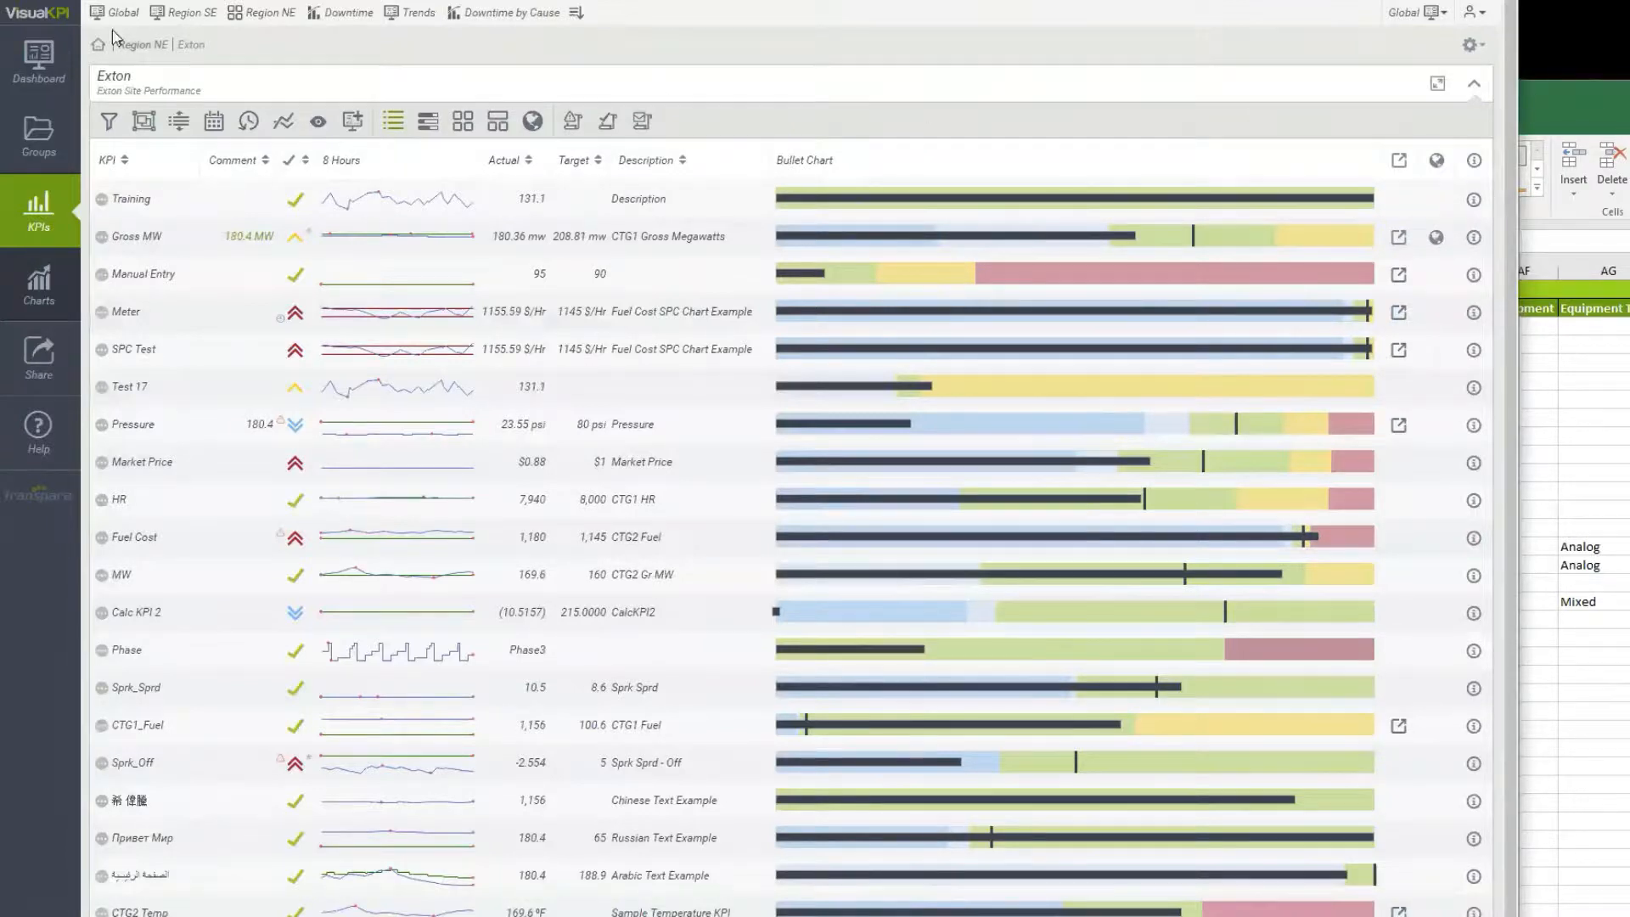
key(F5)
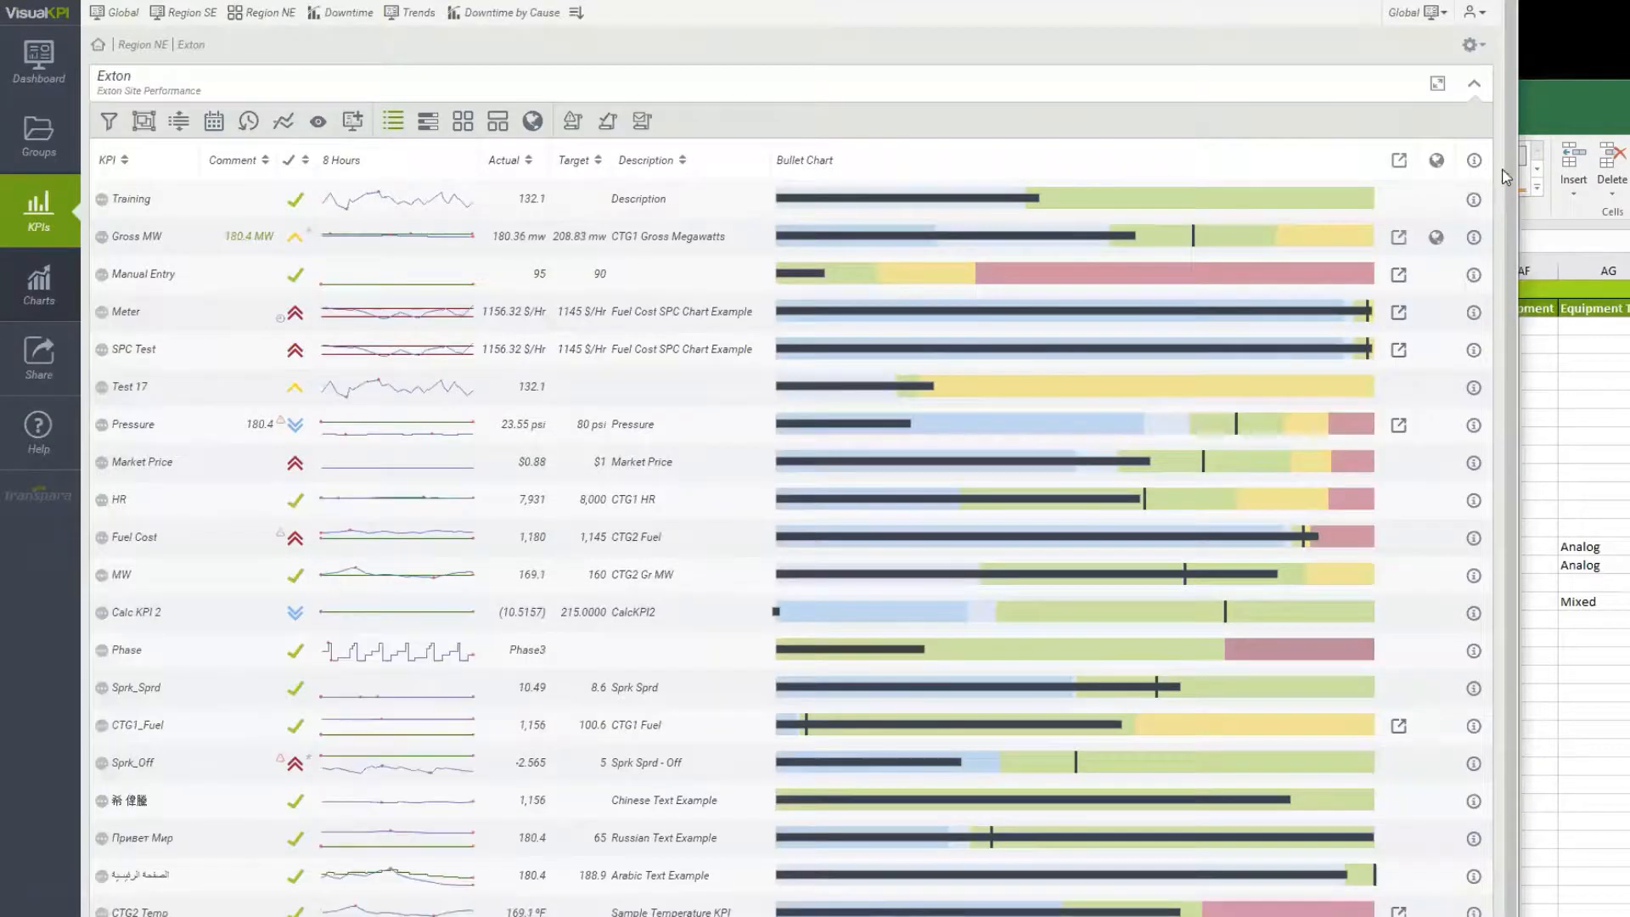
Set the Training KPI's Target to 175 in the Designer worksheet and refresh the Exton KPI list on the Visual KPI website.
mouse_move(976, 212)
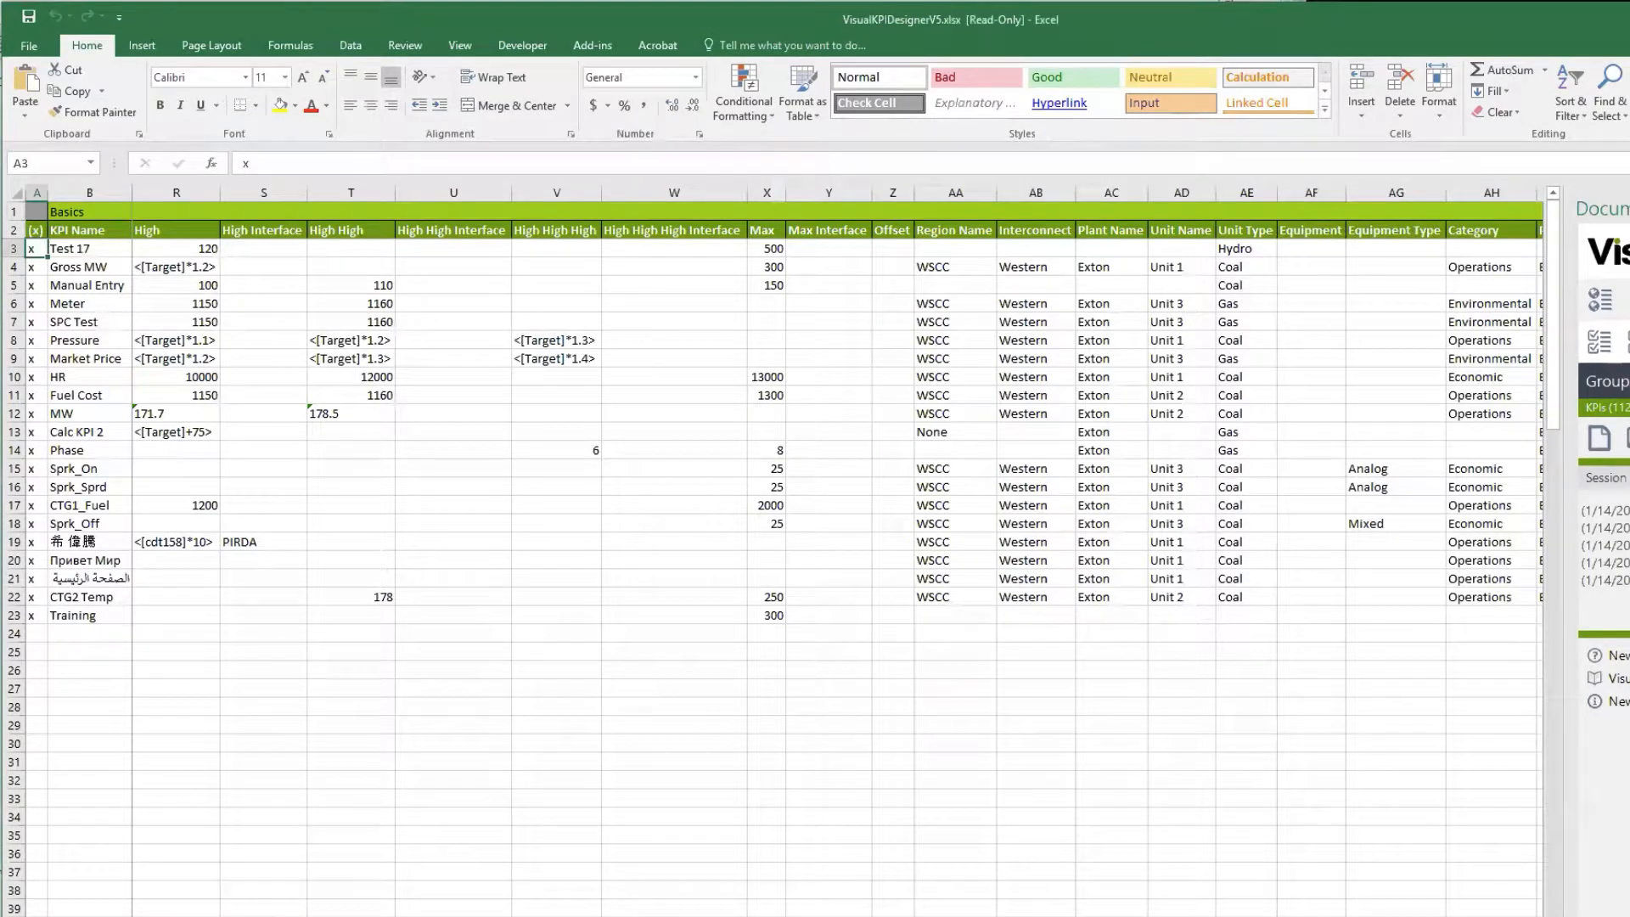
scroll(837, 560, left, 5)
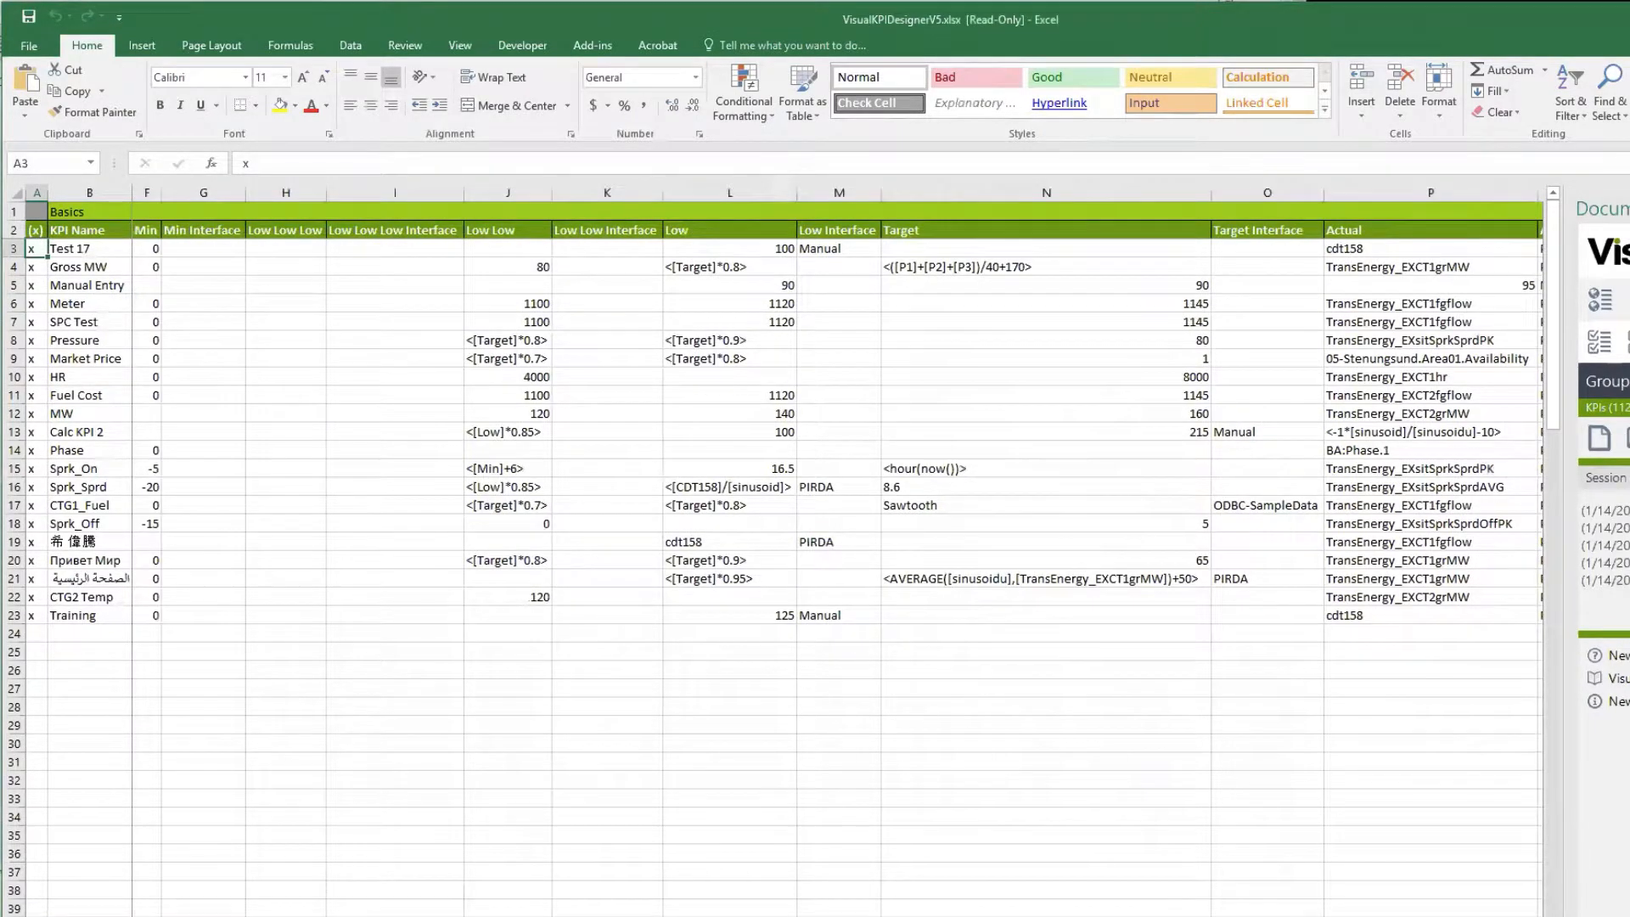
scroll(977, 672, right, 1)
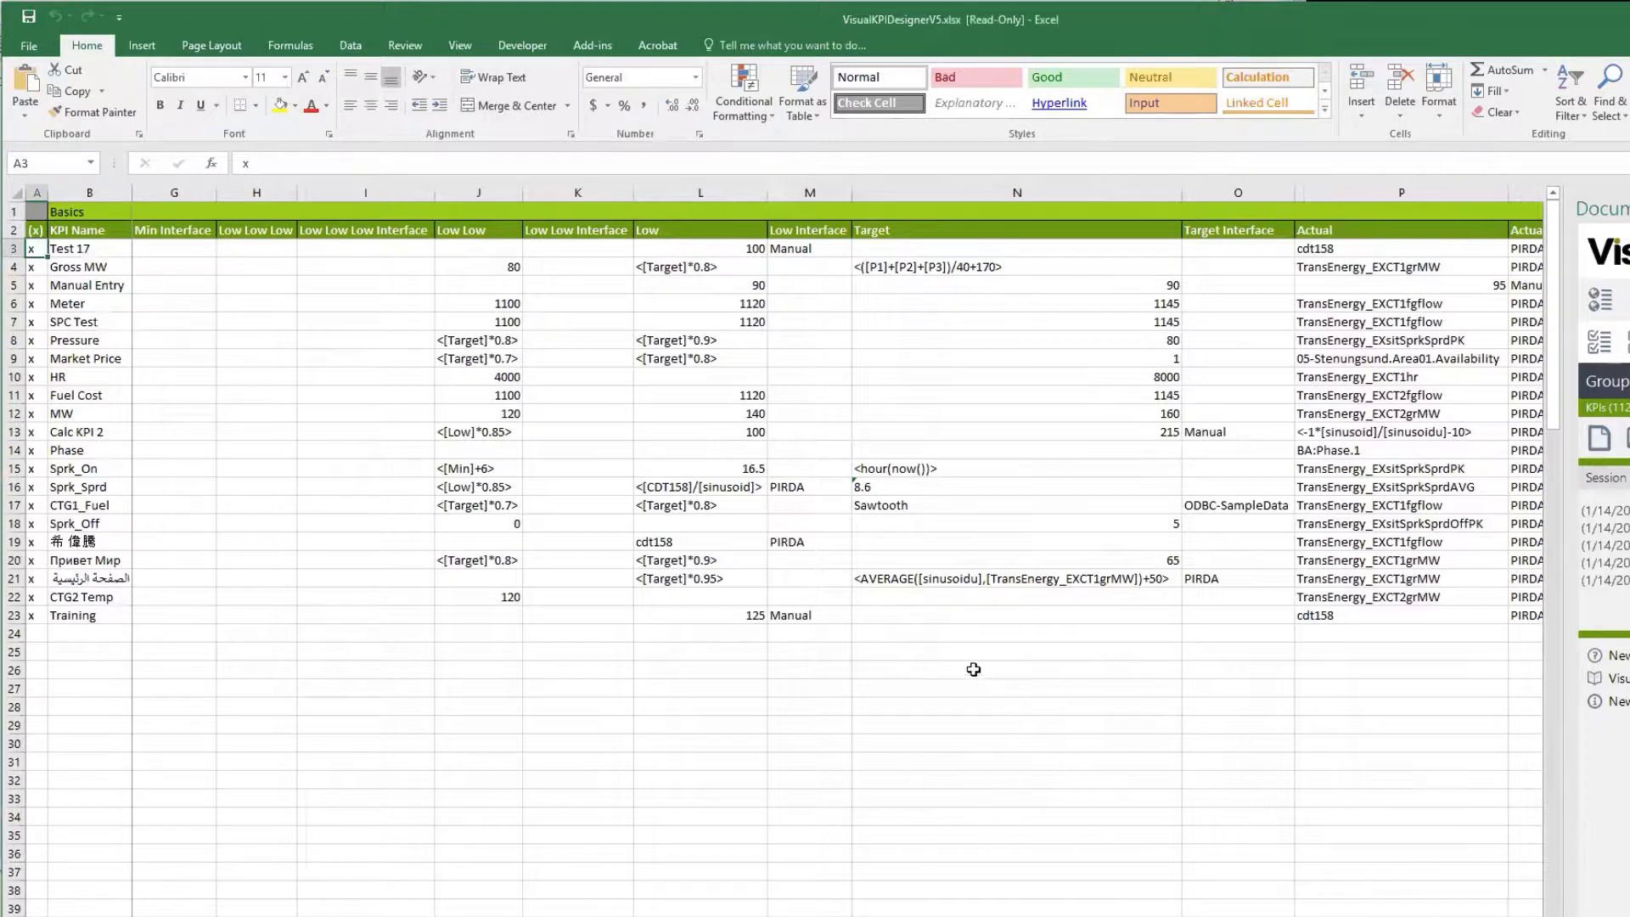
click(934, 611)
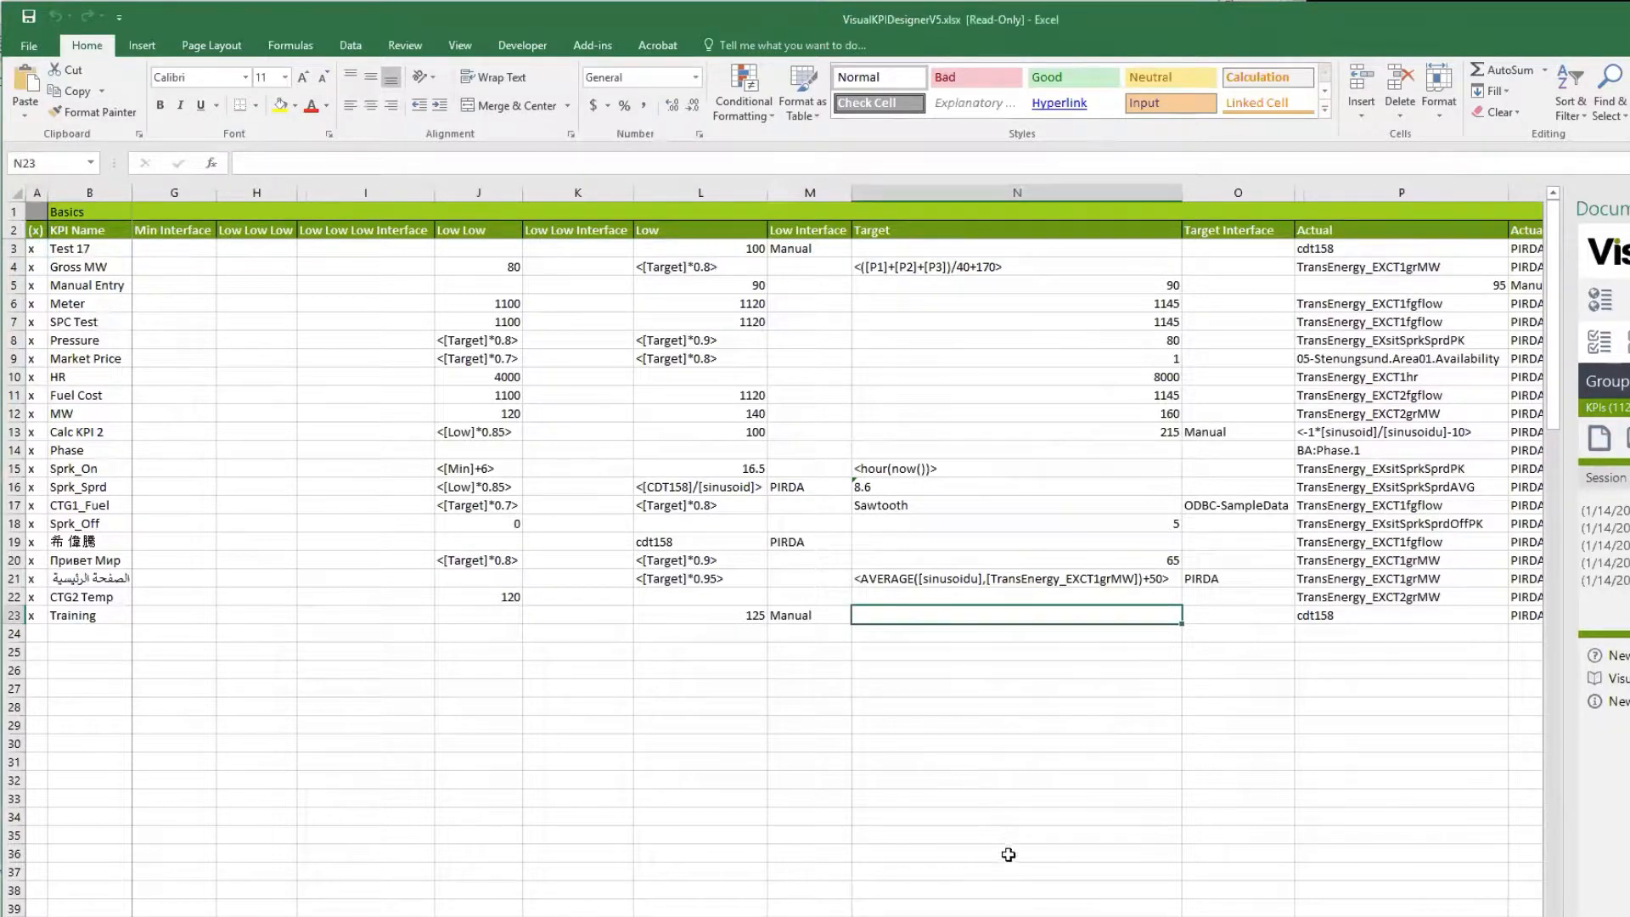
text(175)
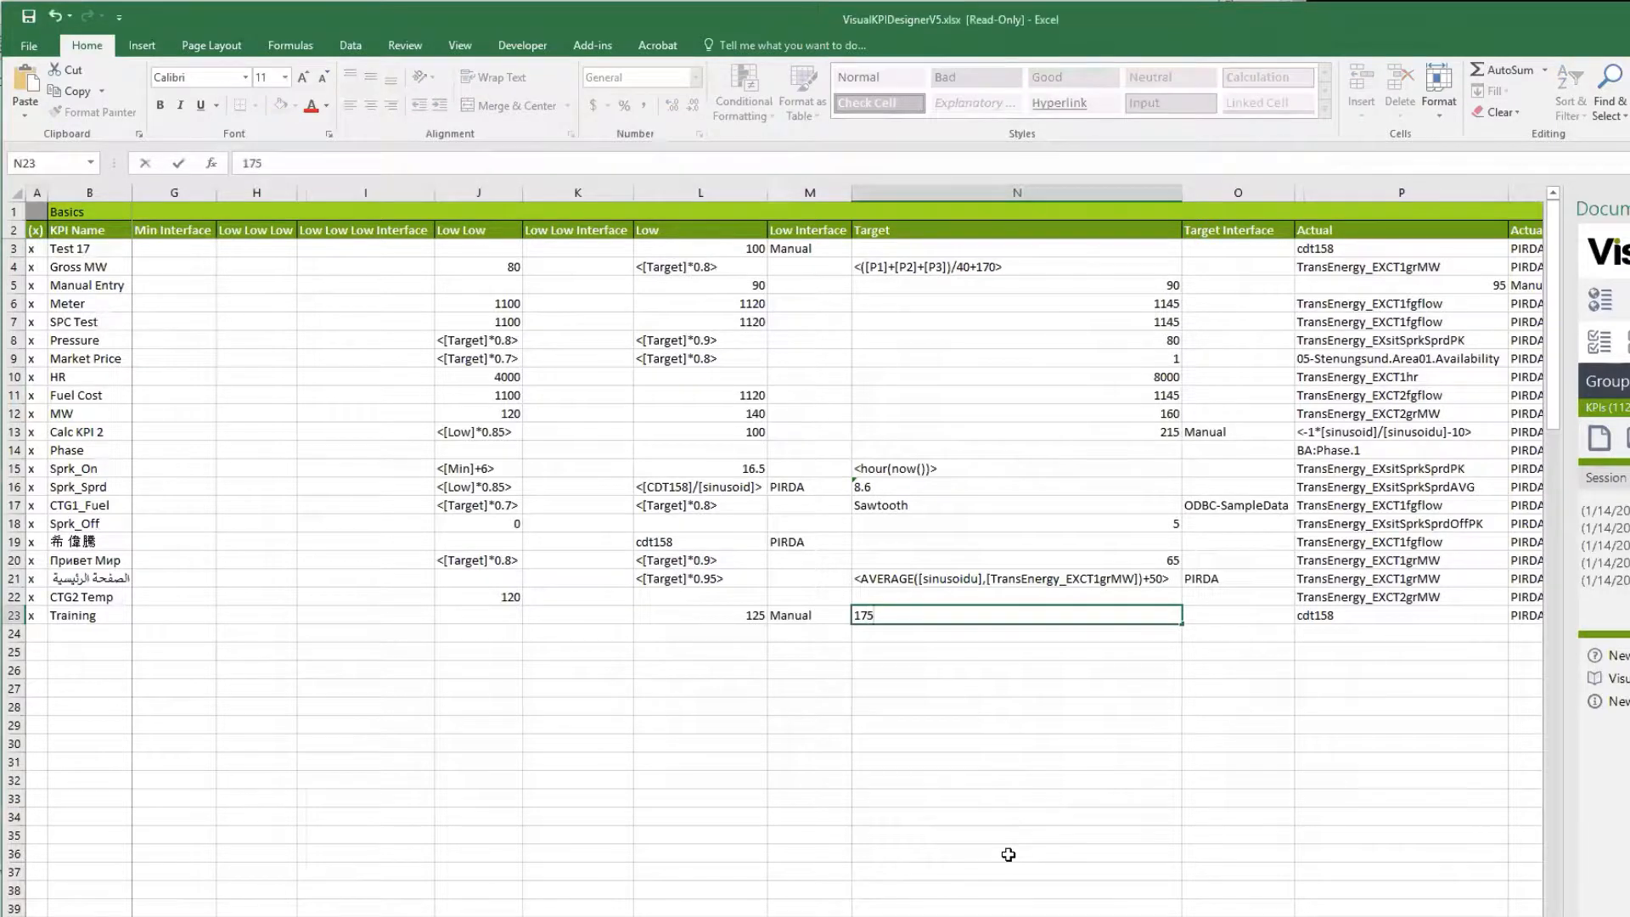
click(872, 668)
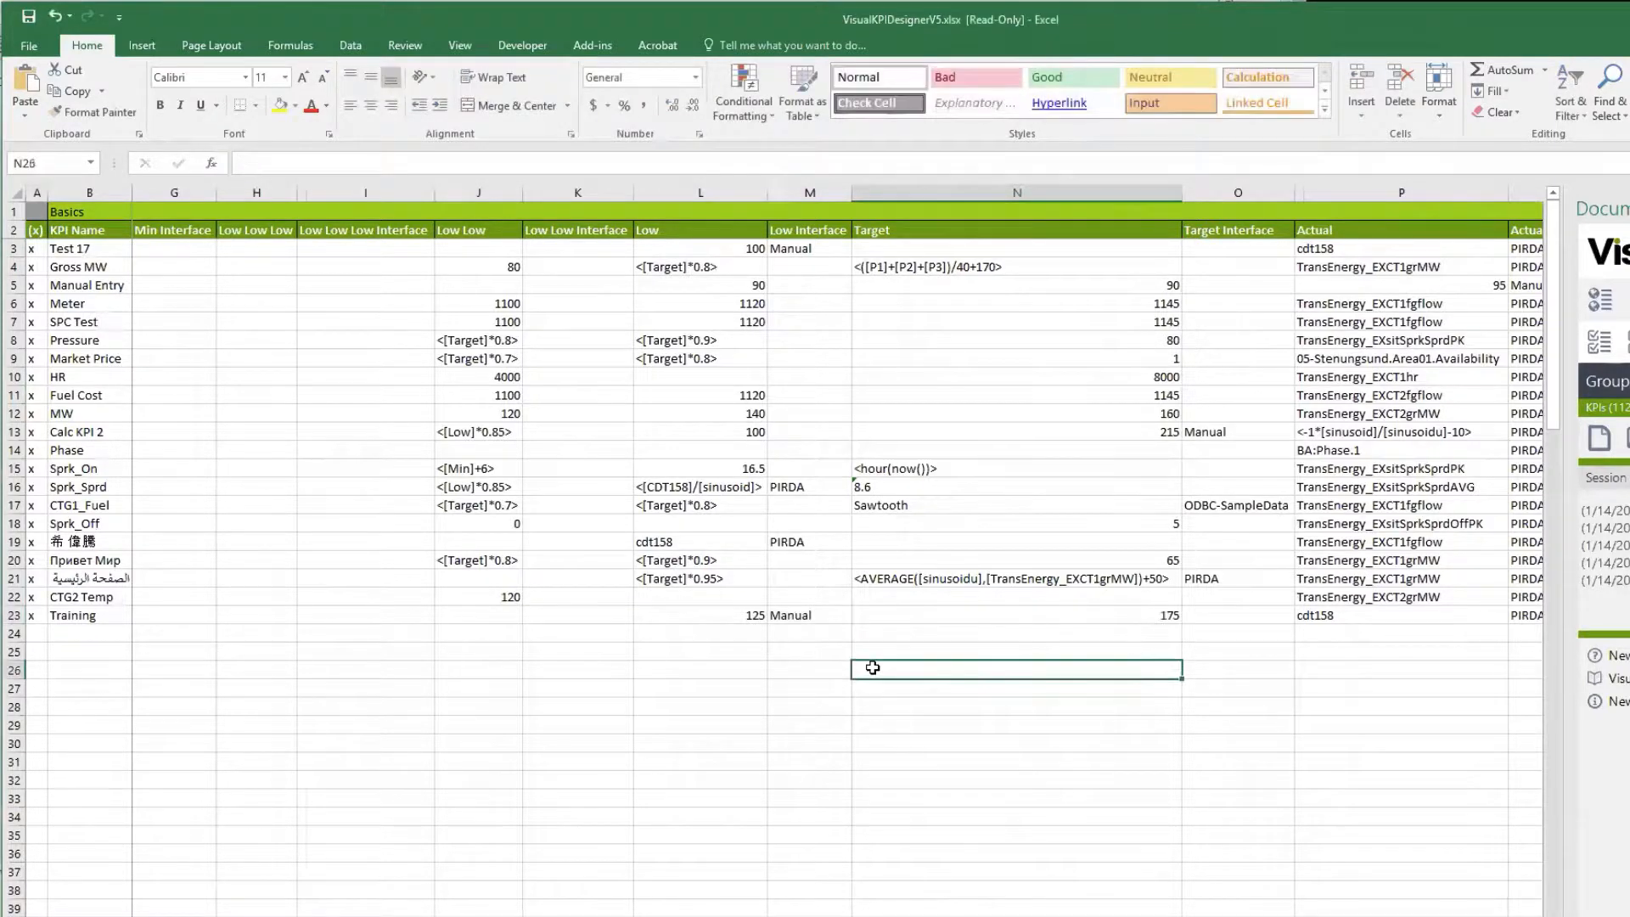
click(1017, 618)
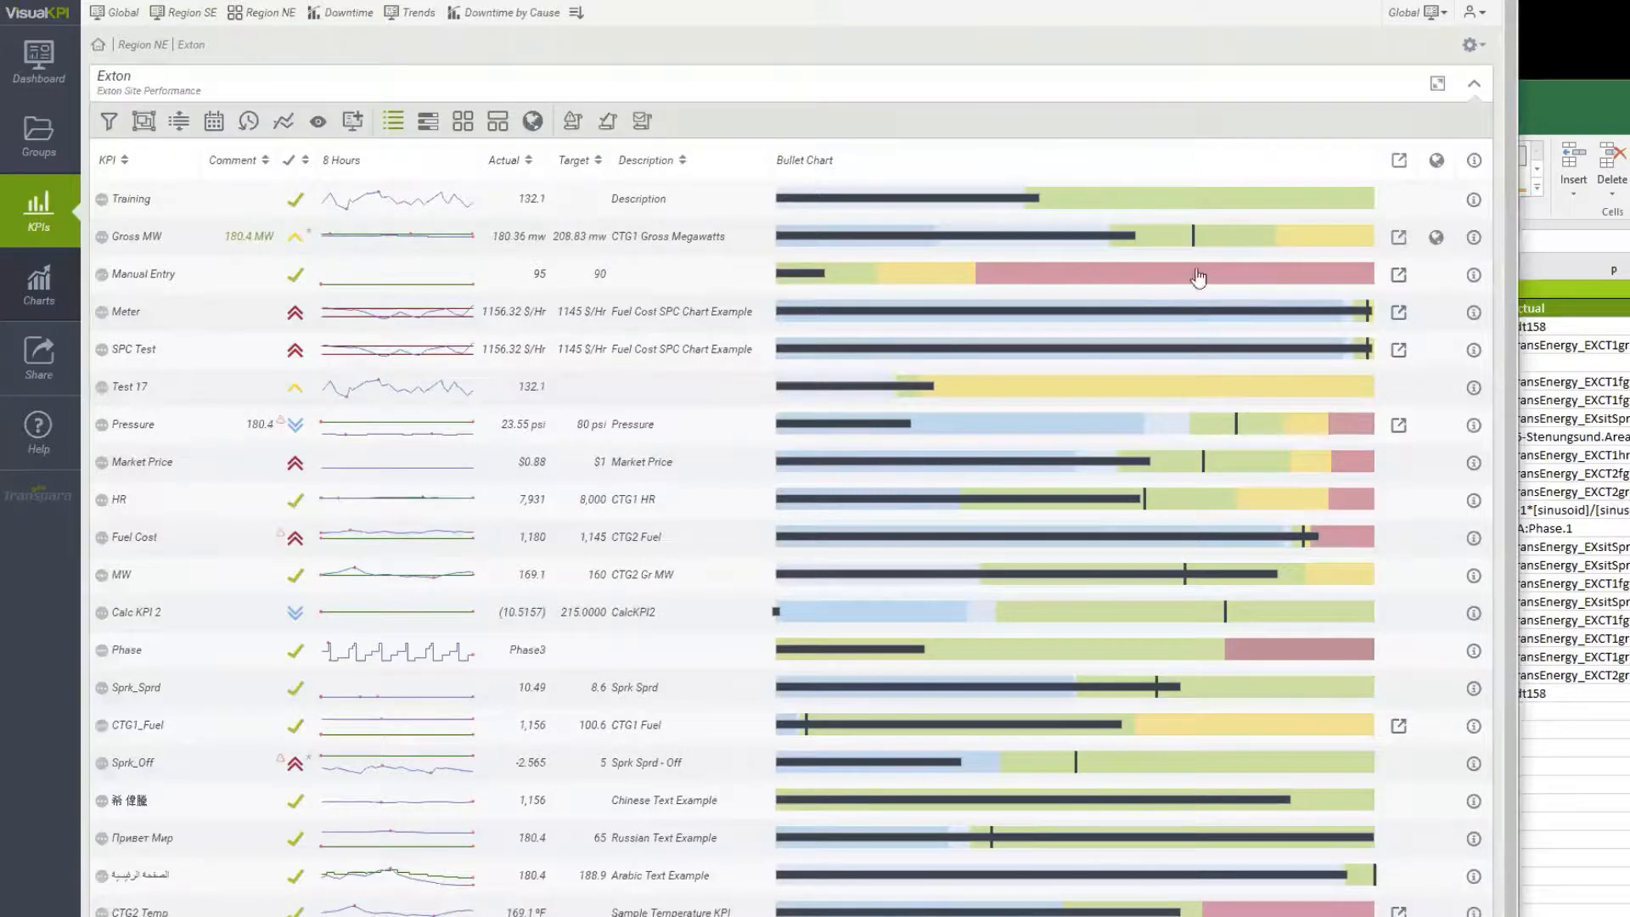
key(F5)
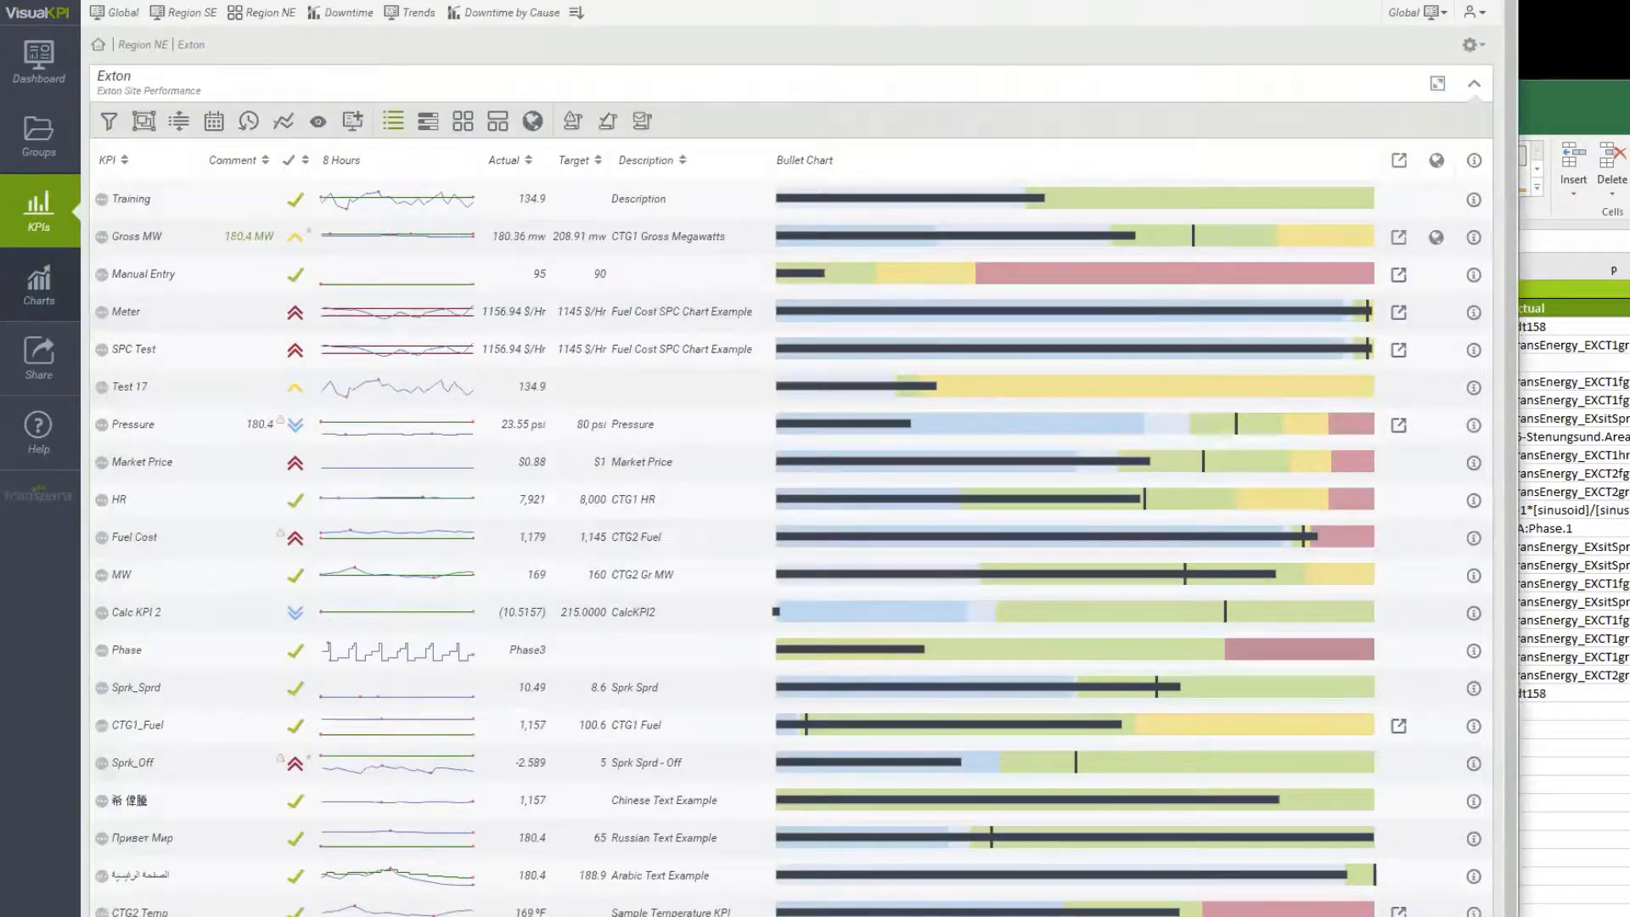
Set the Training KPI's High High High limit to 275 in the Designer worksheet and refresh the Exton KPI list on the website.
click(1622, 100)
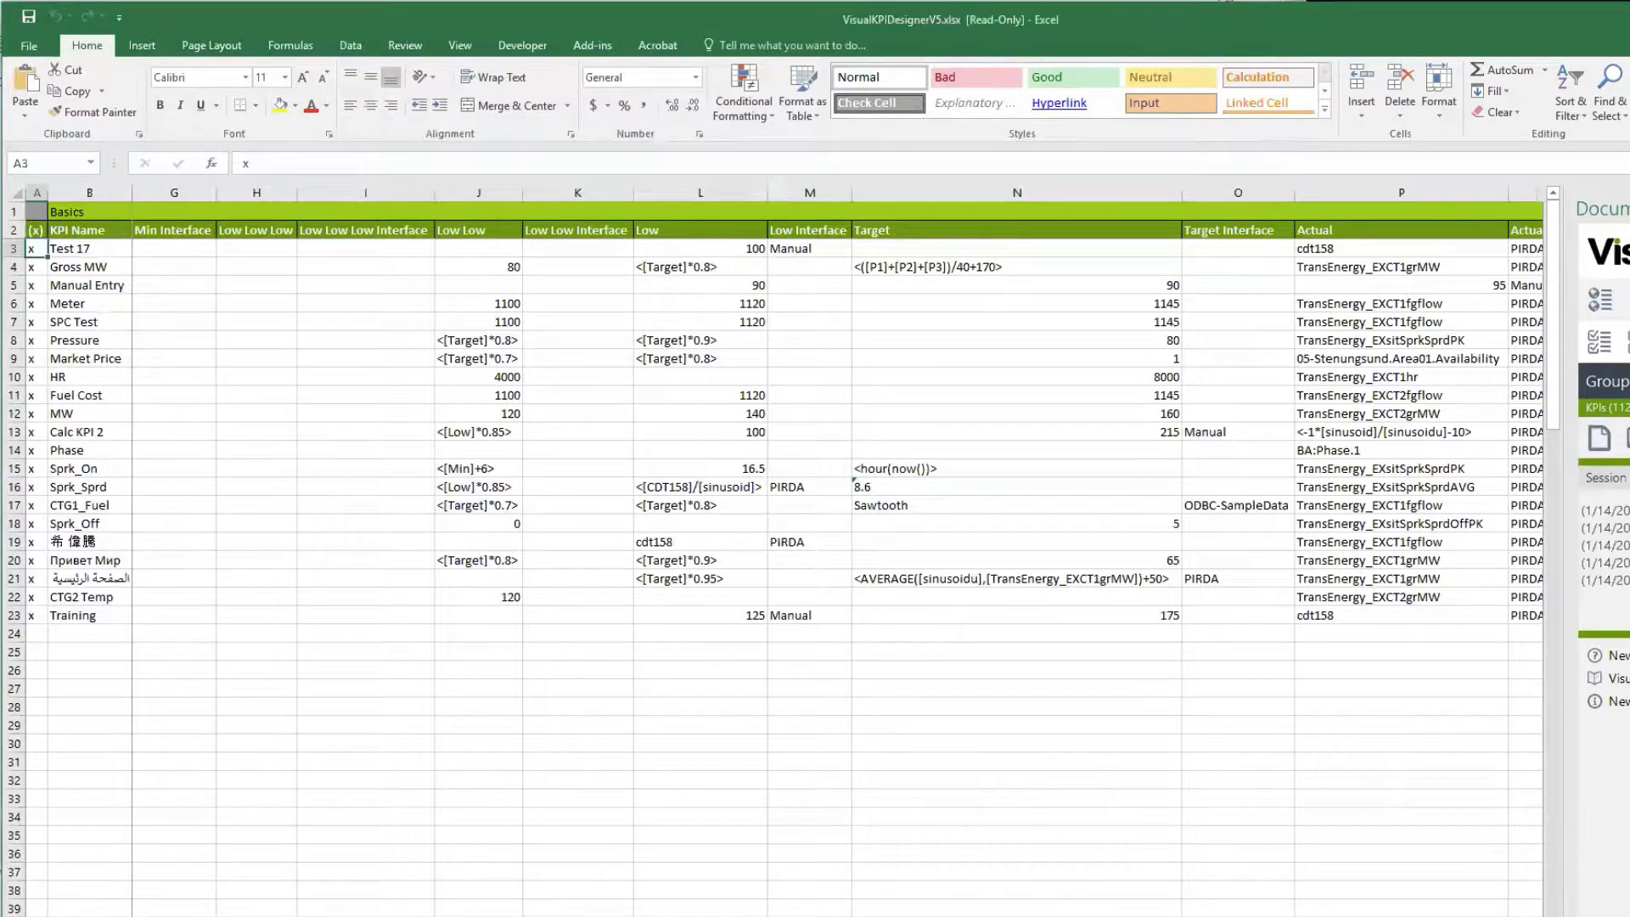
scroll(835, 551, right, 10)
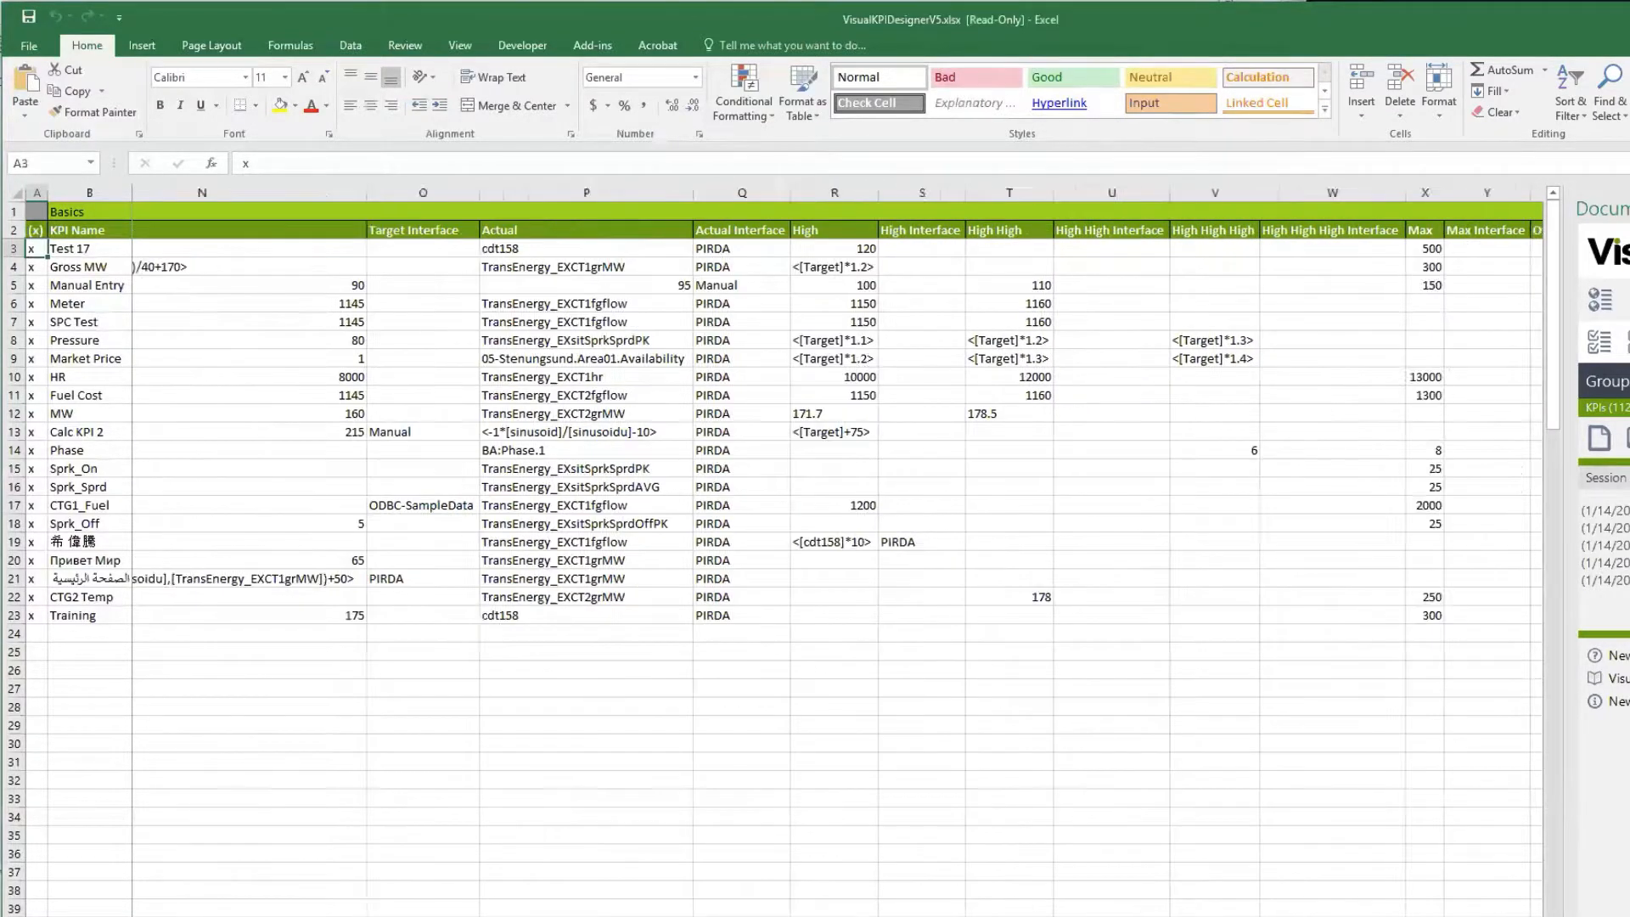
scroll(763, 599, left, 2)
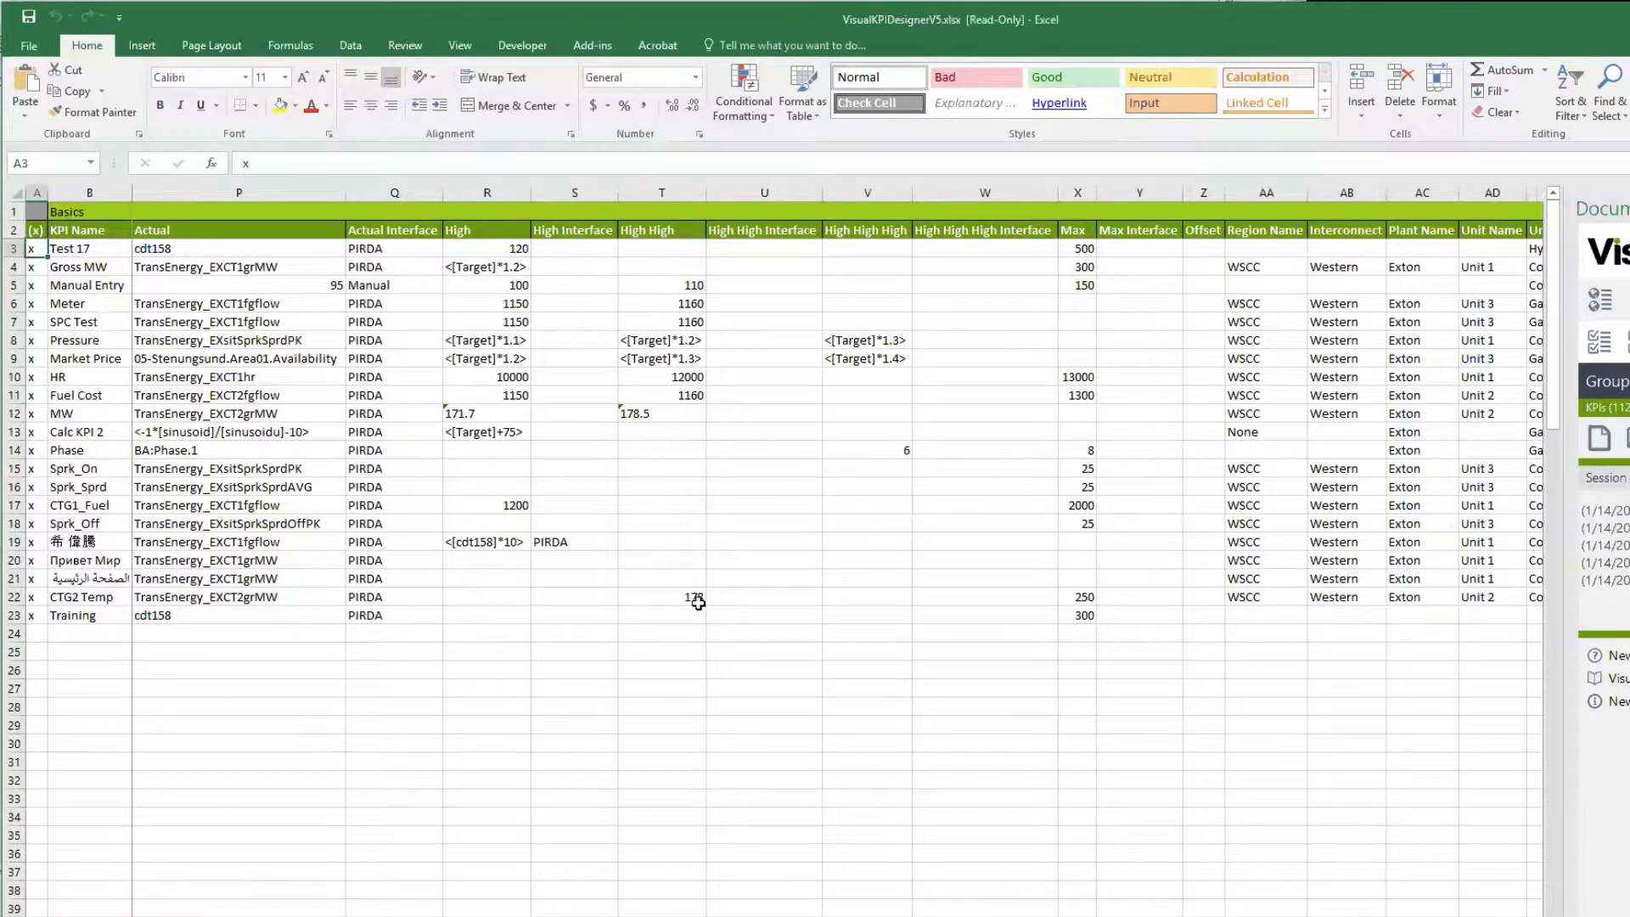
click(876, 612)
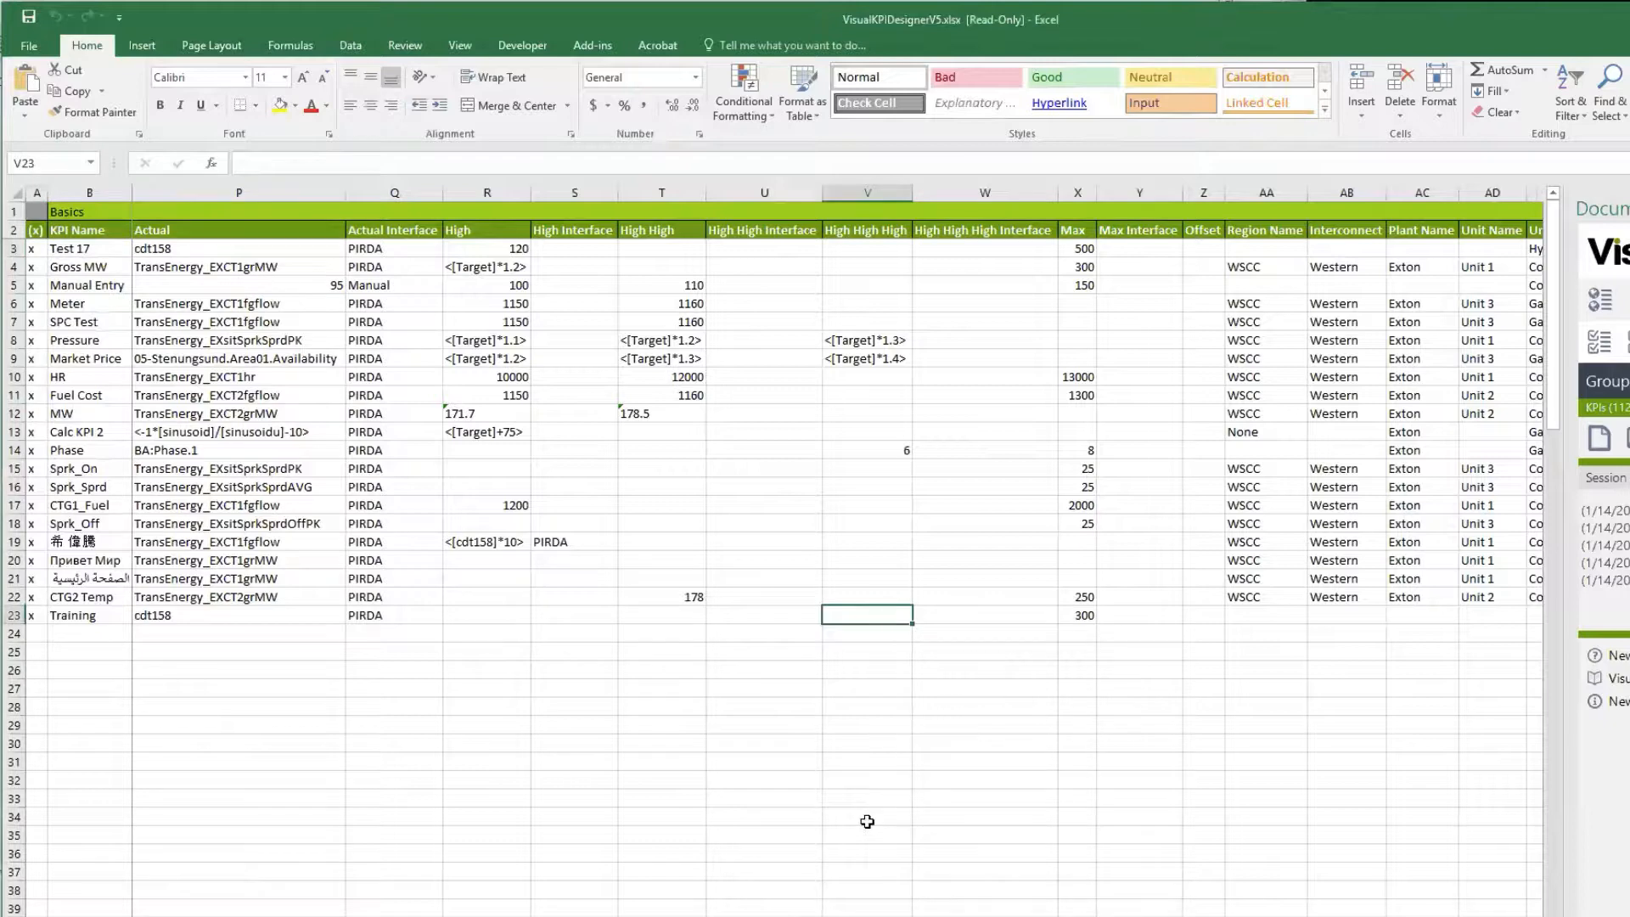
text(275)
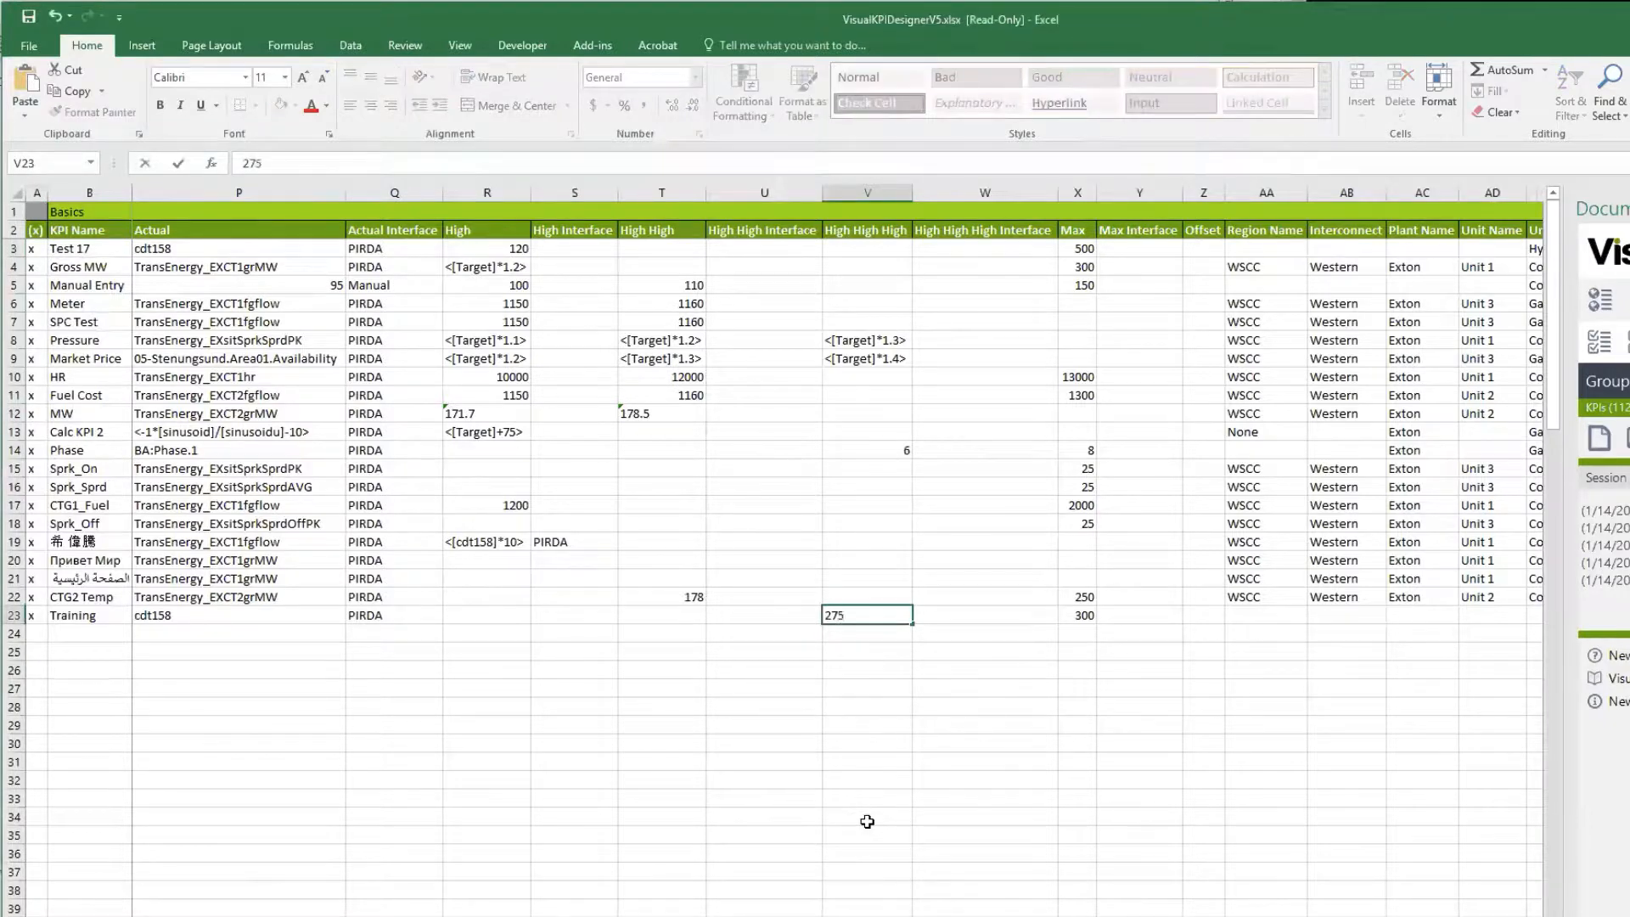
click(854, 681)
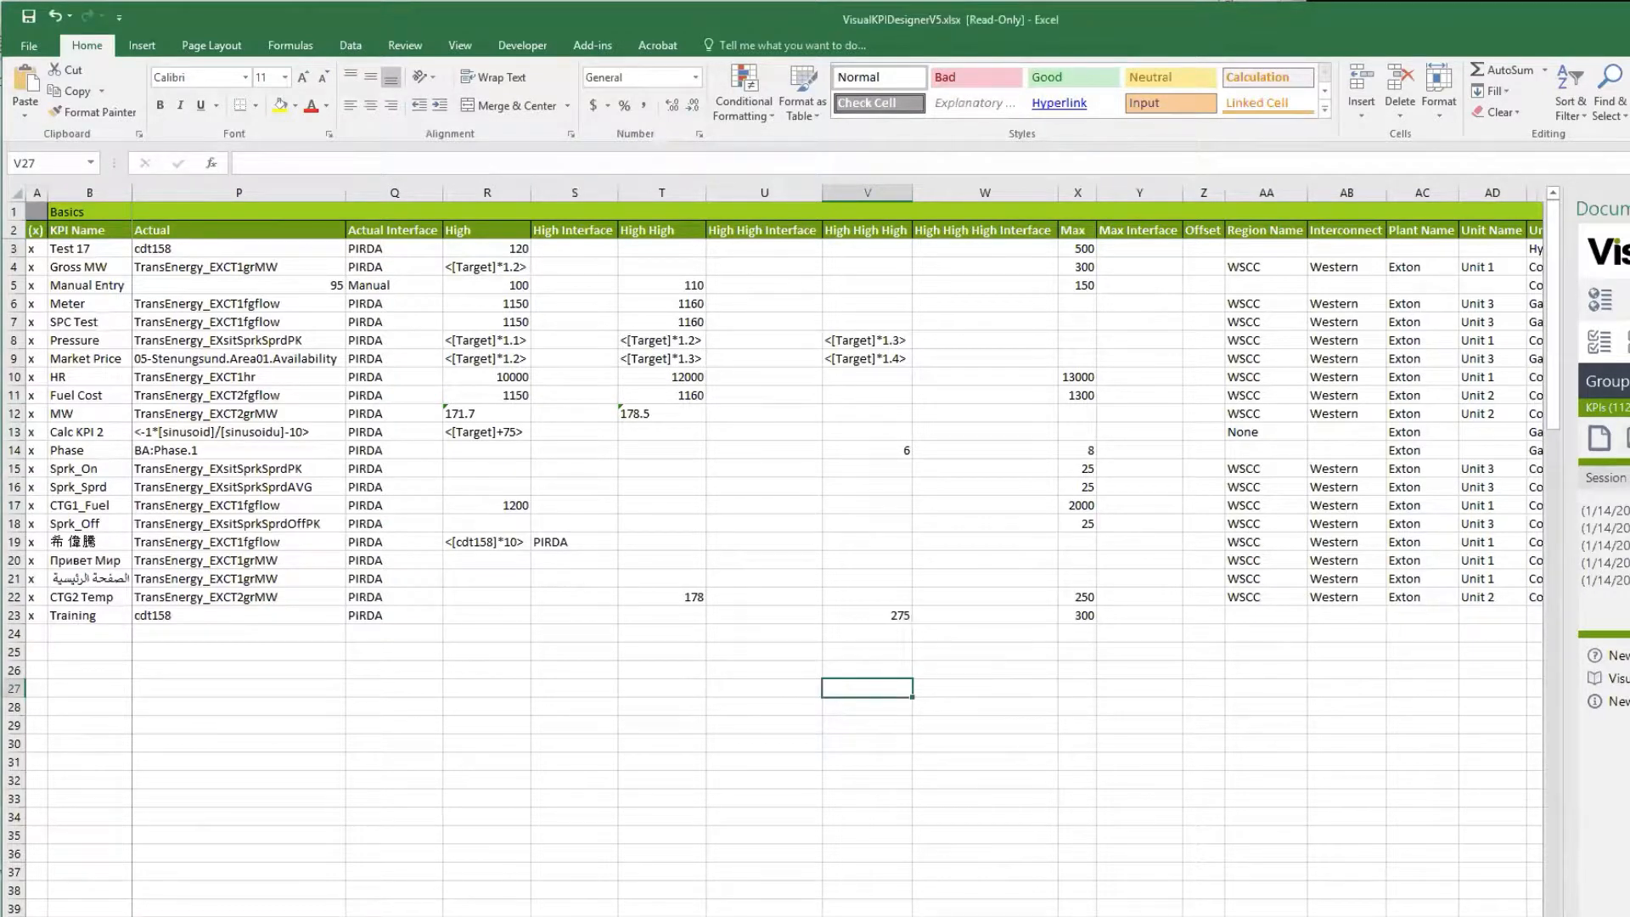
key(alt+Tab)
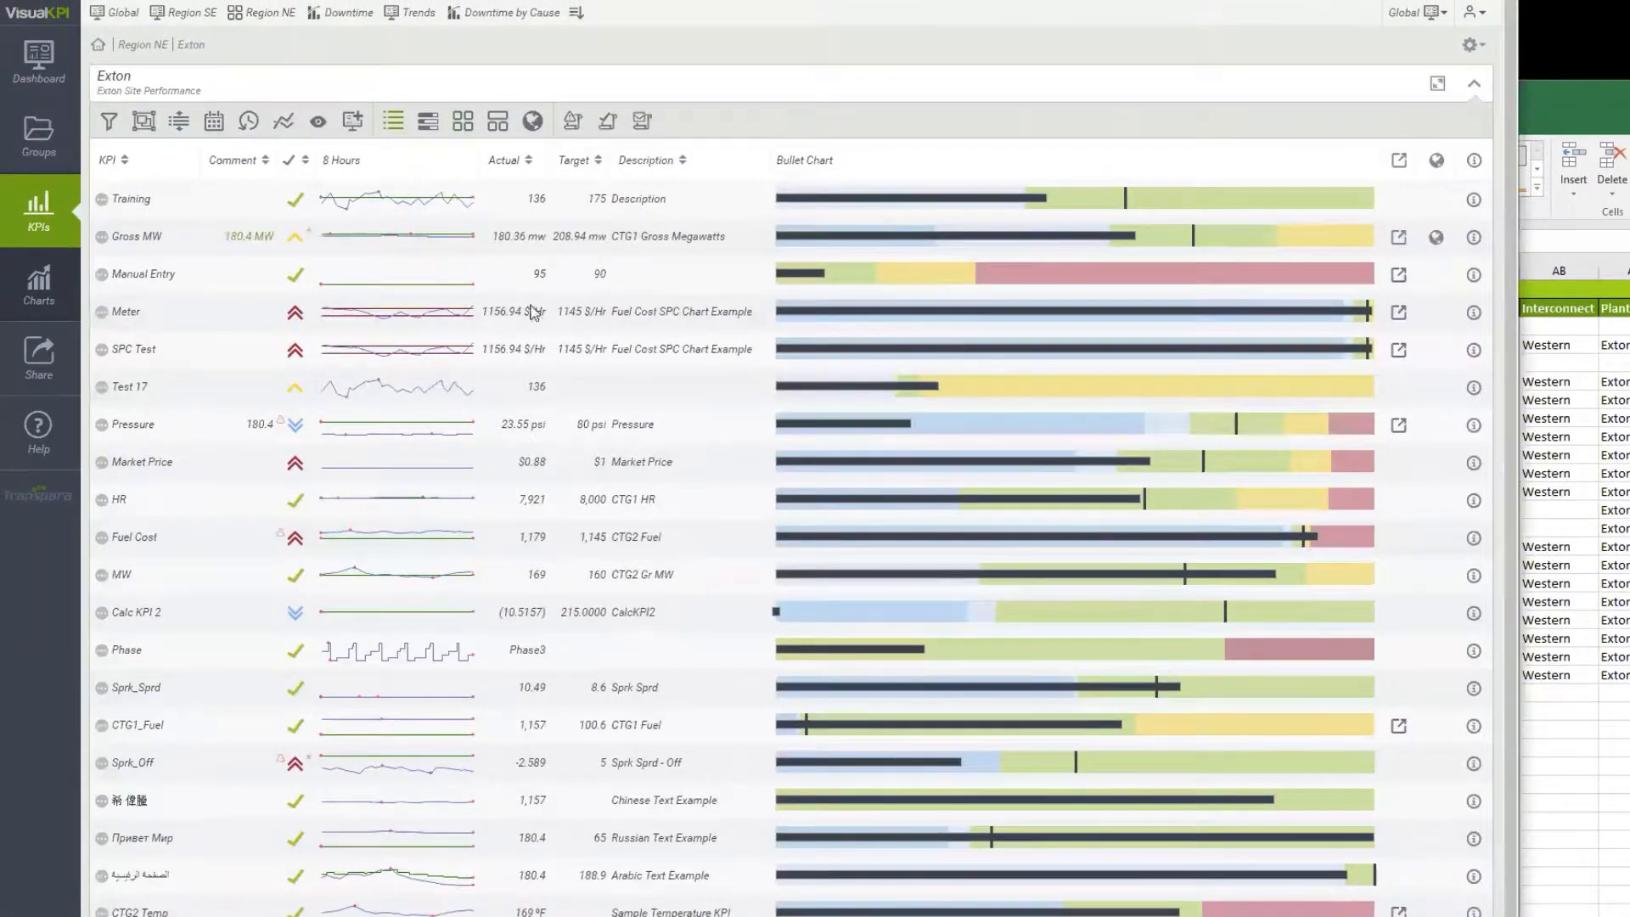
key(F5)
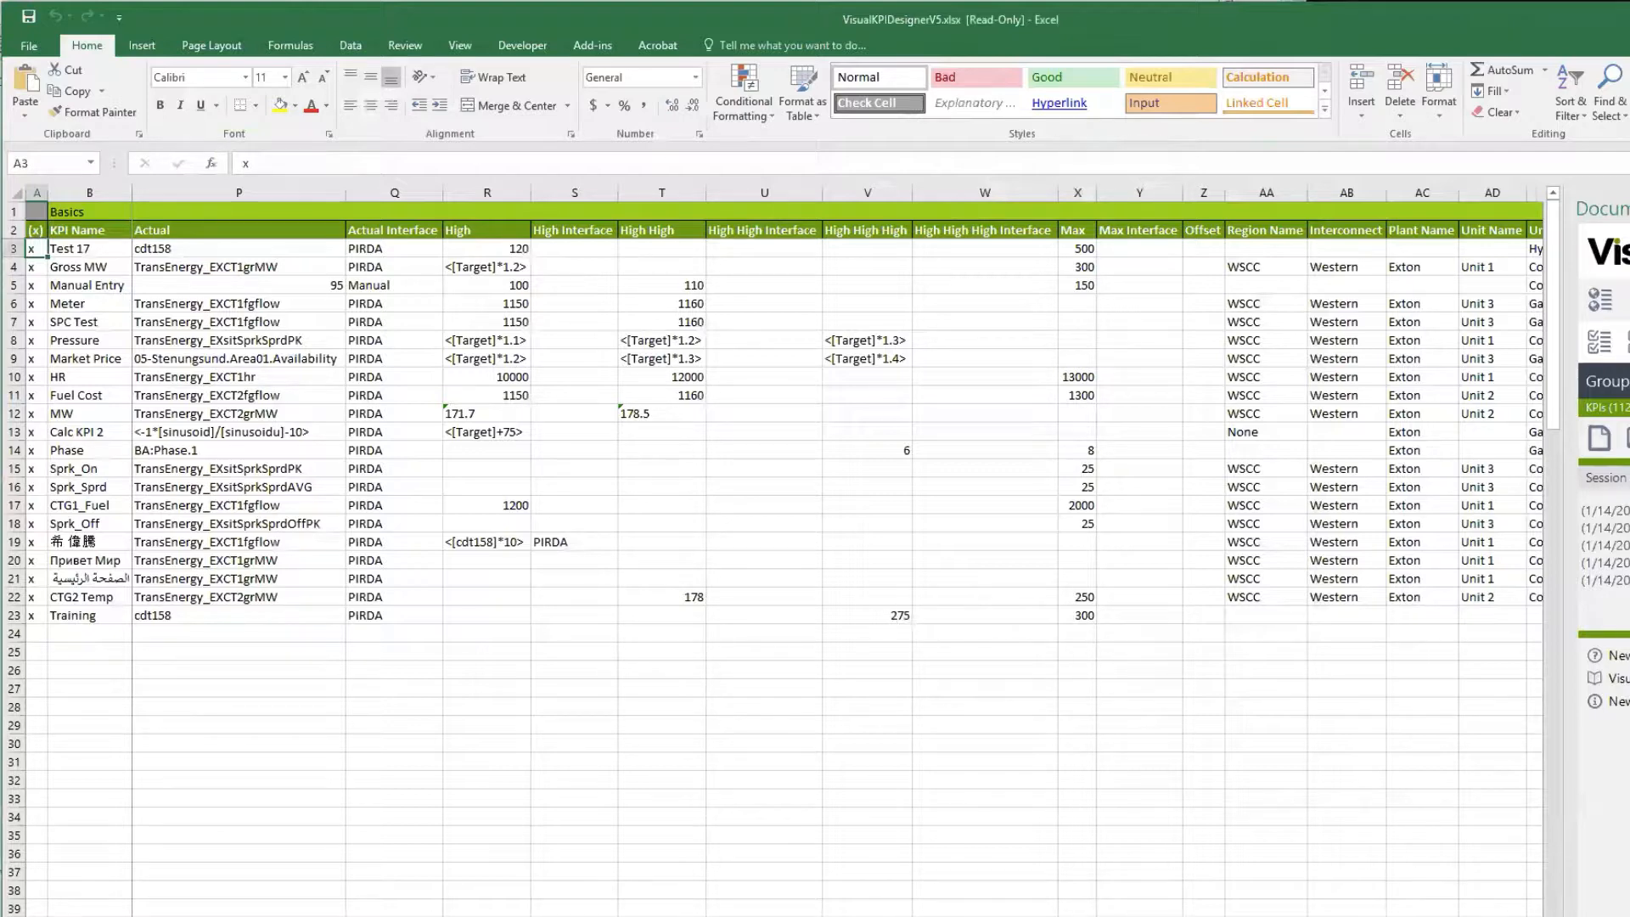
Return to the Designer worksheet and set the Training KPI's Plant Name attribute to Exton.
scroll(837, 552, right, 7)
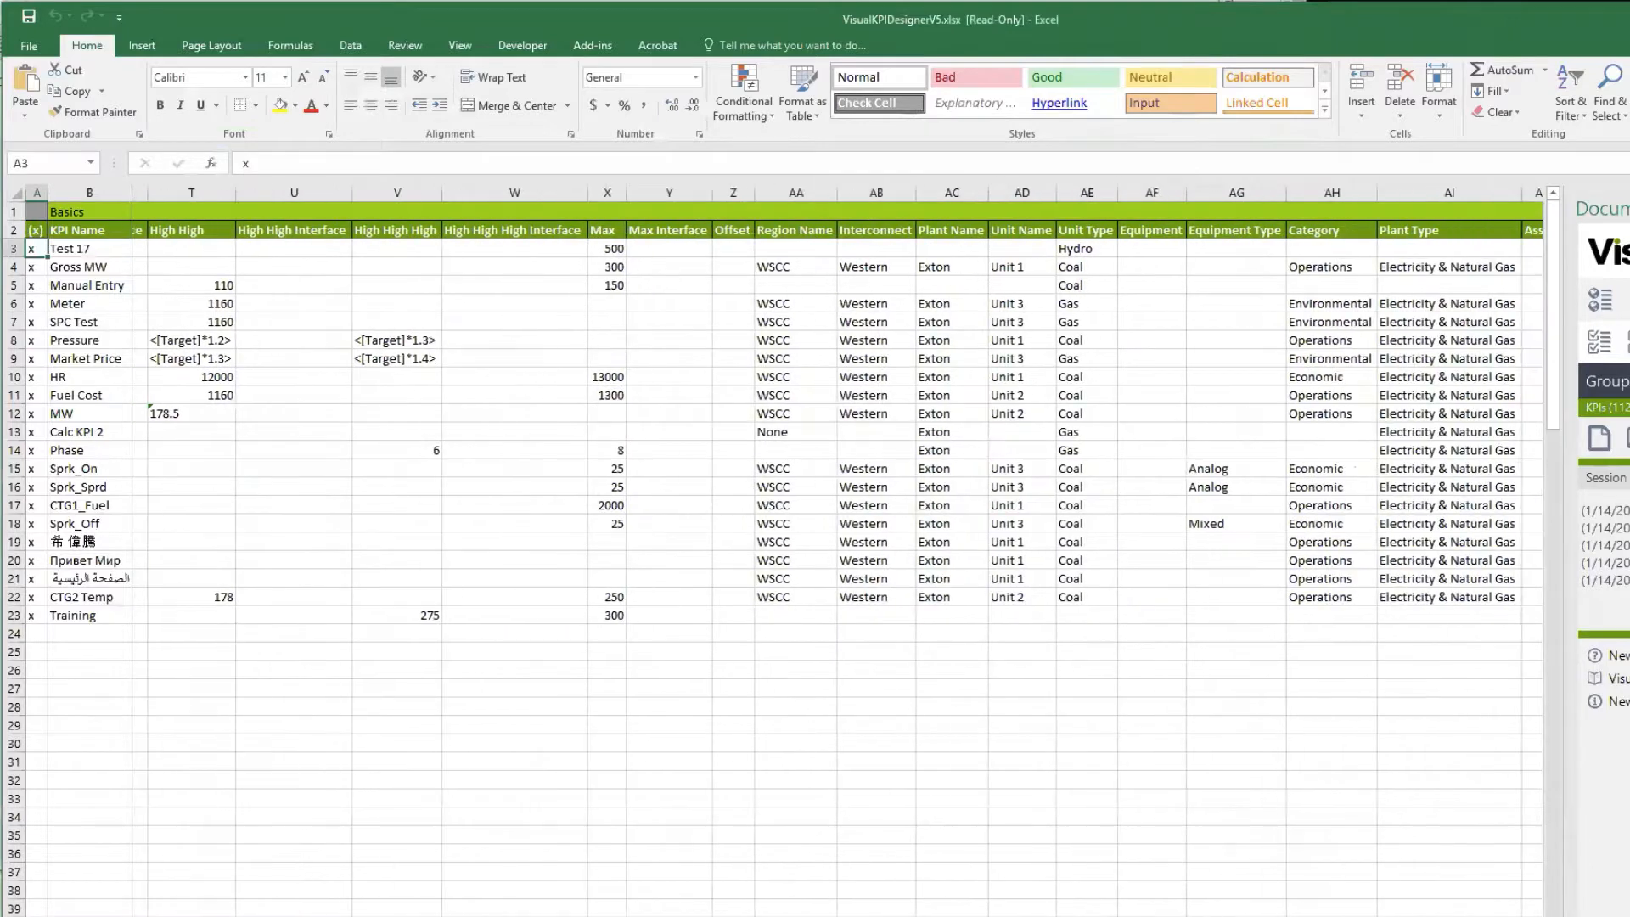
scroll(837, 552, right, 3)
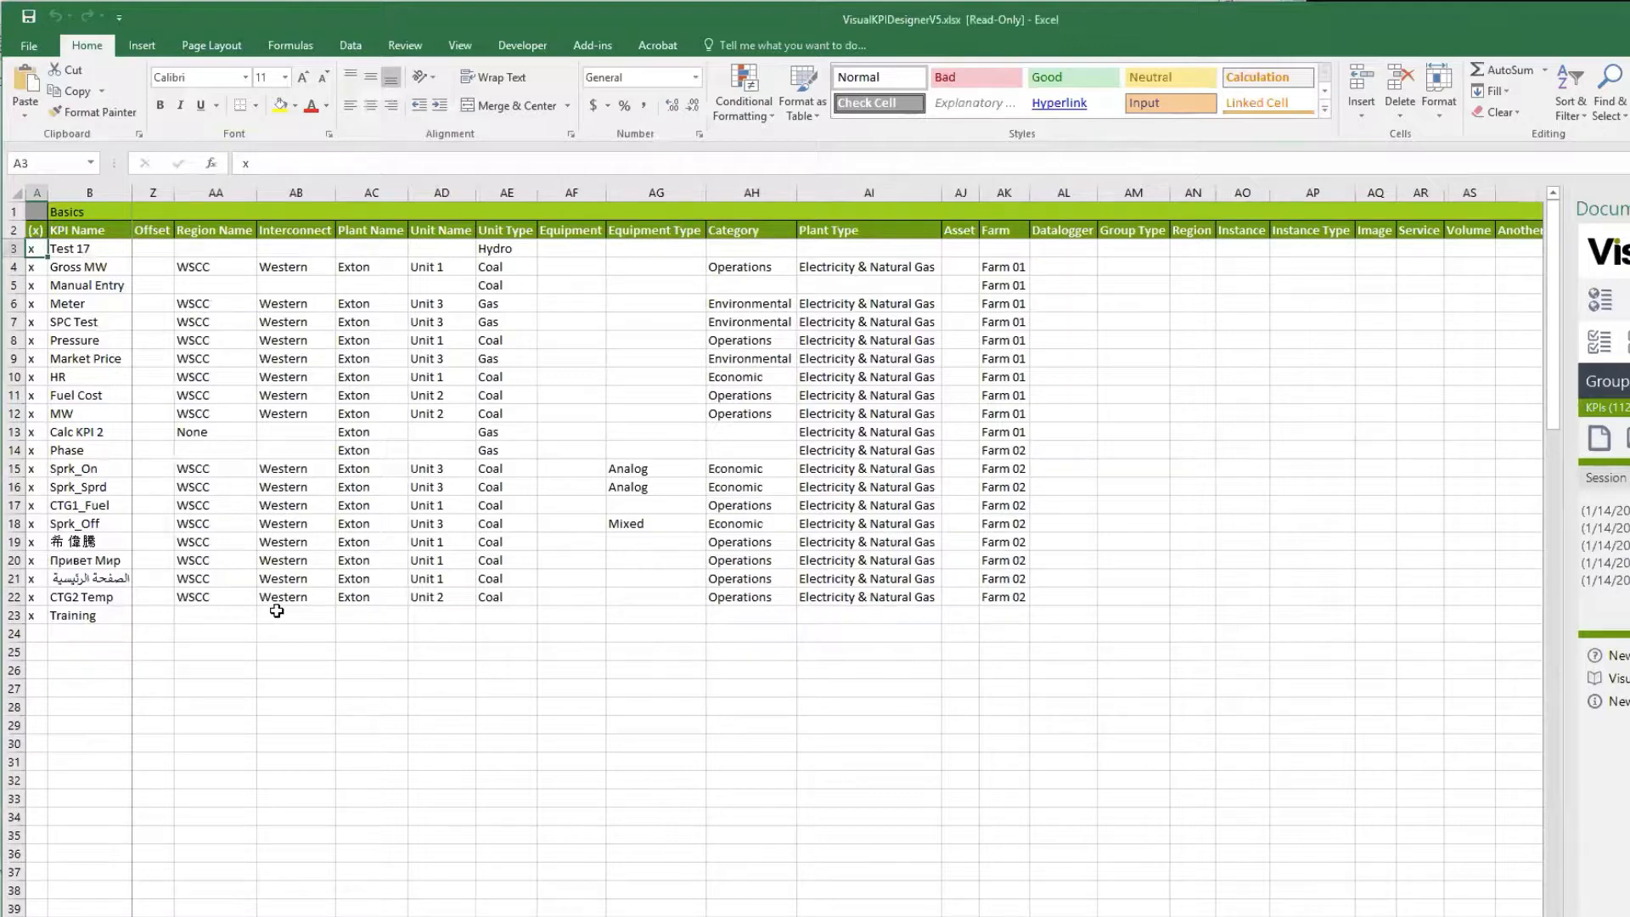
click(379, 617)
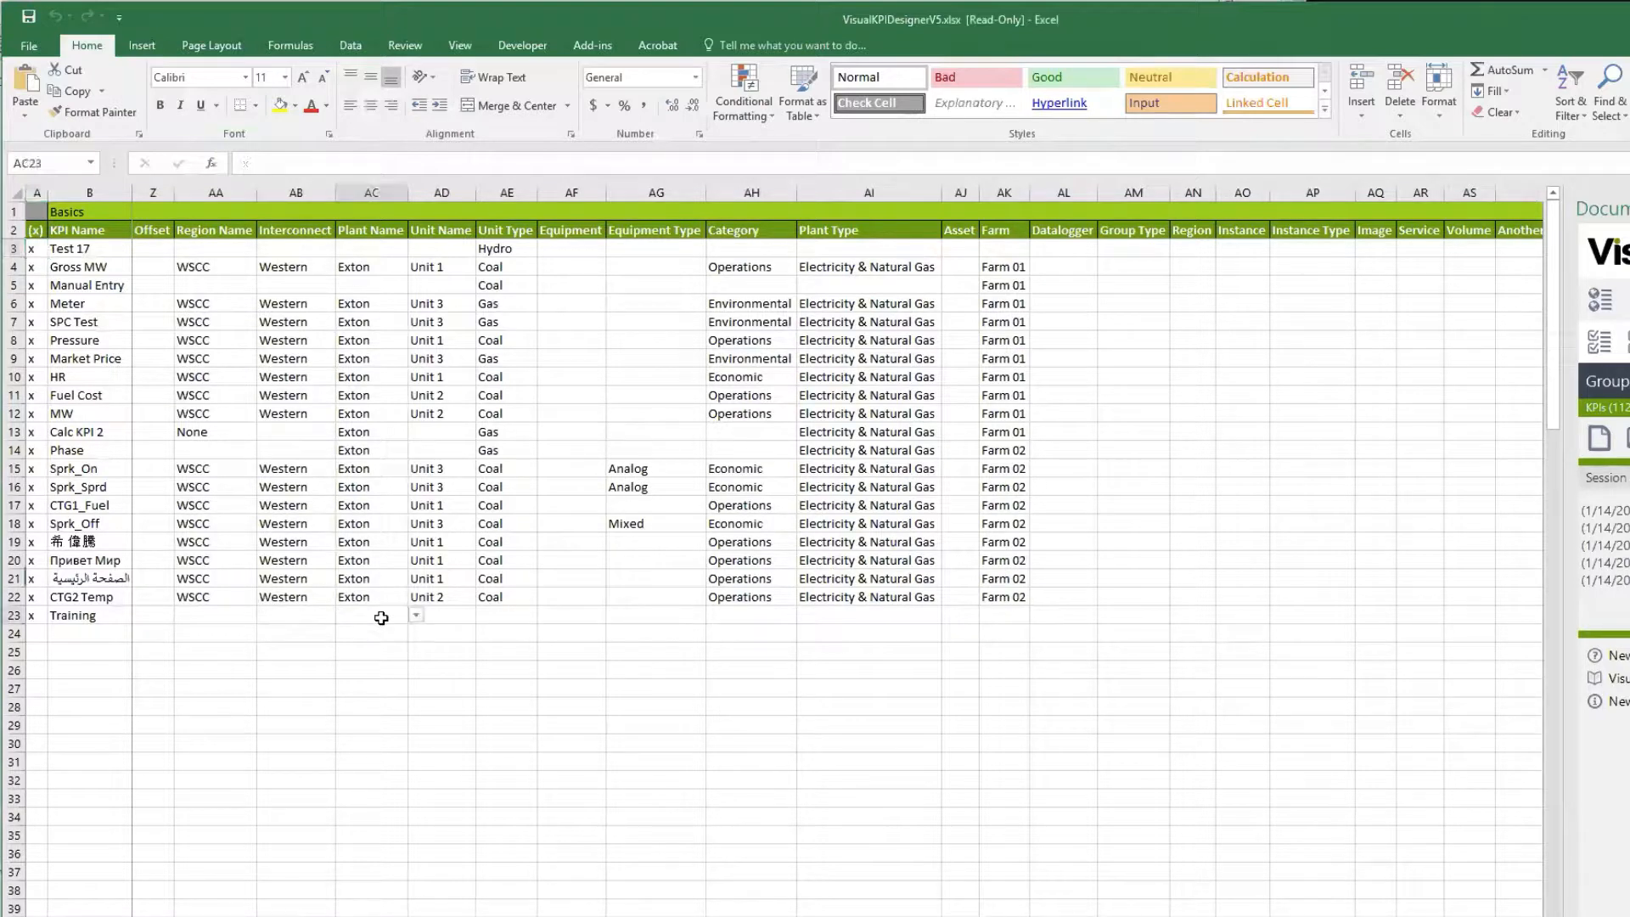
click(416, 617)
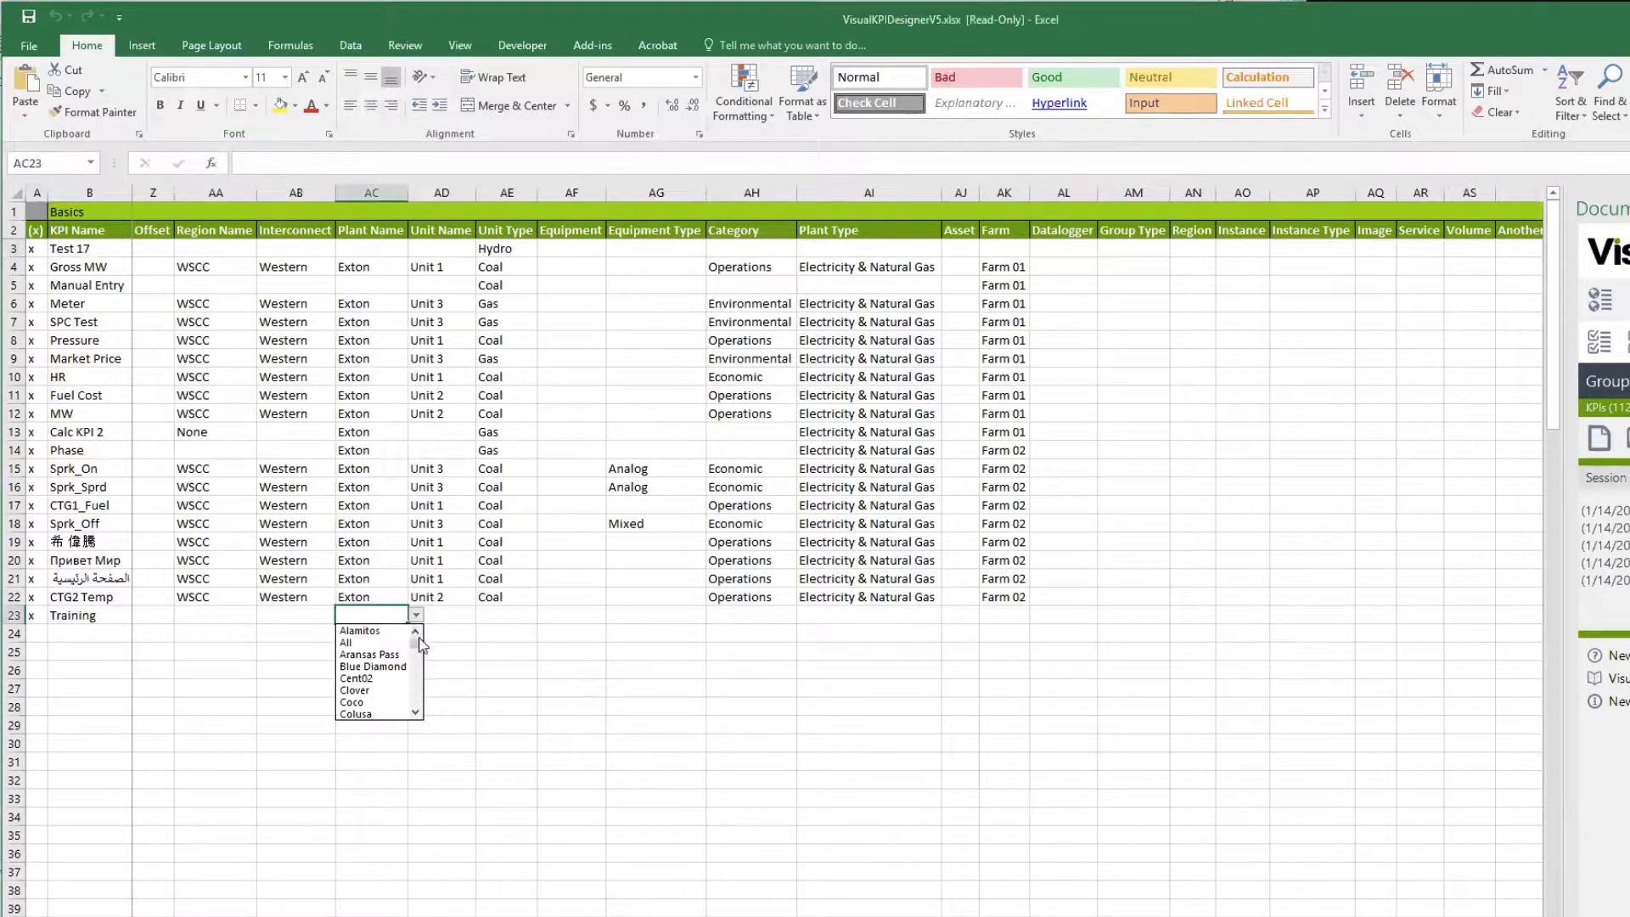
drag(416, 639, 419, 666)
click(365, 689)
click(406, 661)
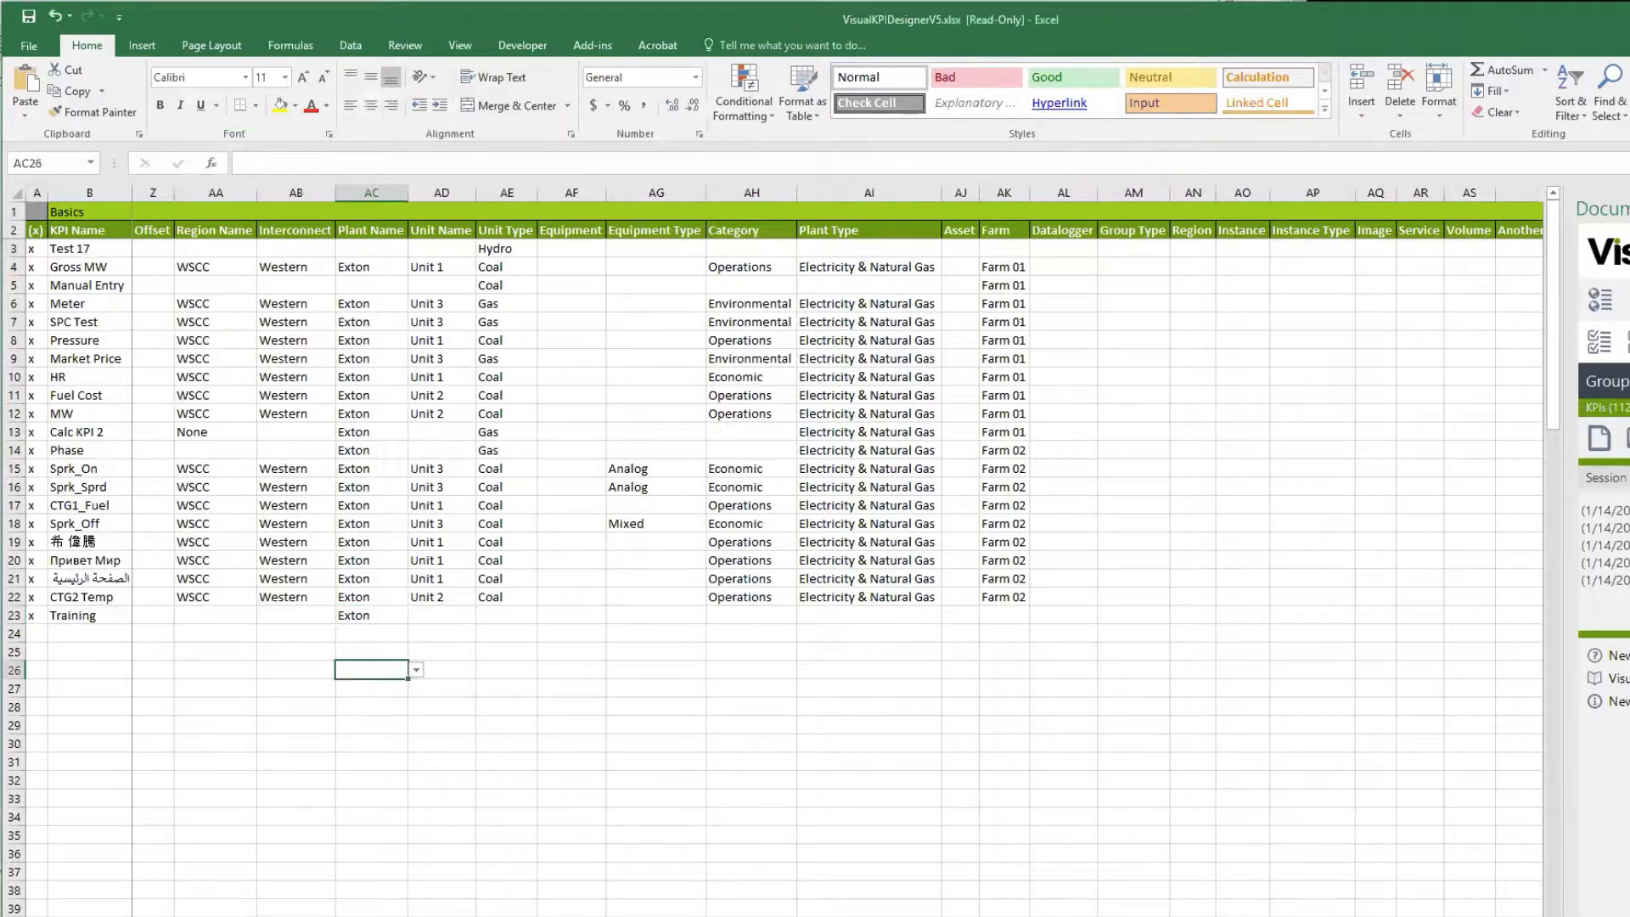
Check the Training KPI's Group Name and set its Unit Type attribute to Geothermal.
scroll(457, 614, left, 10)
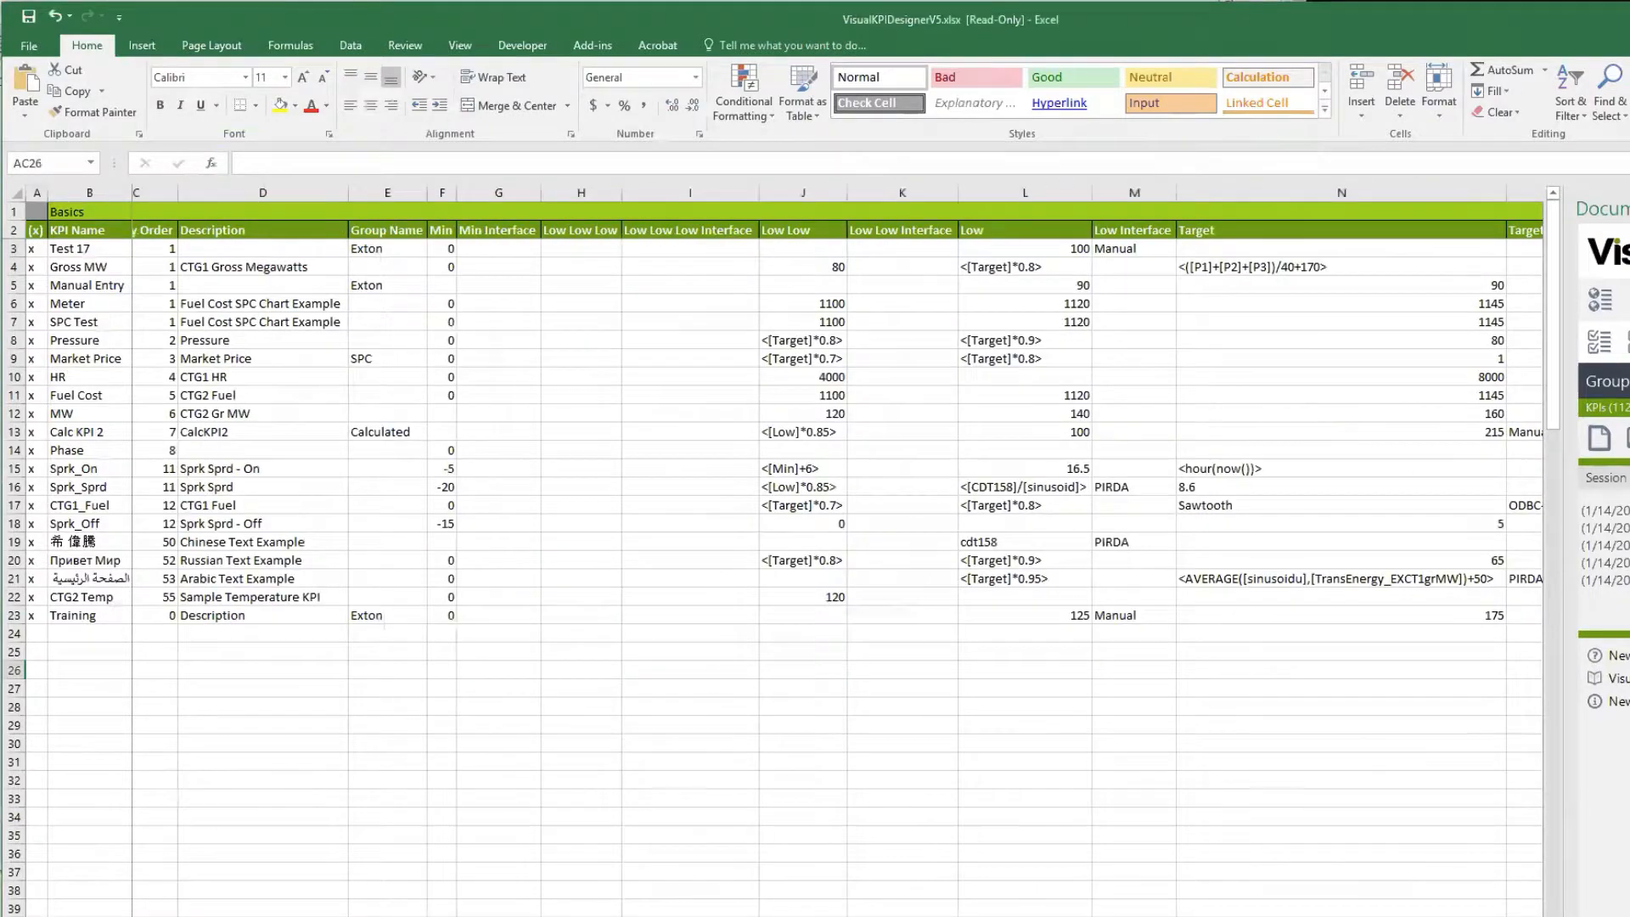
click(413, 615)
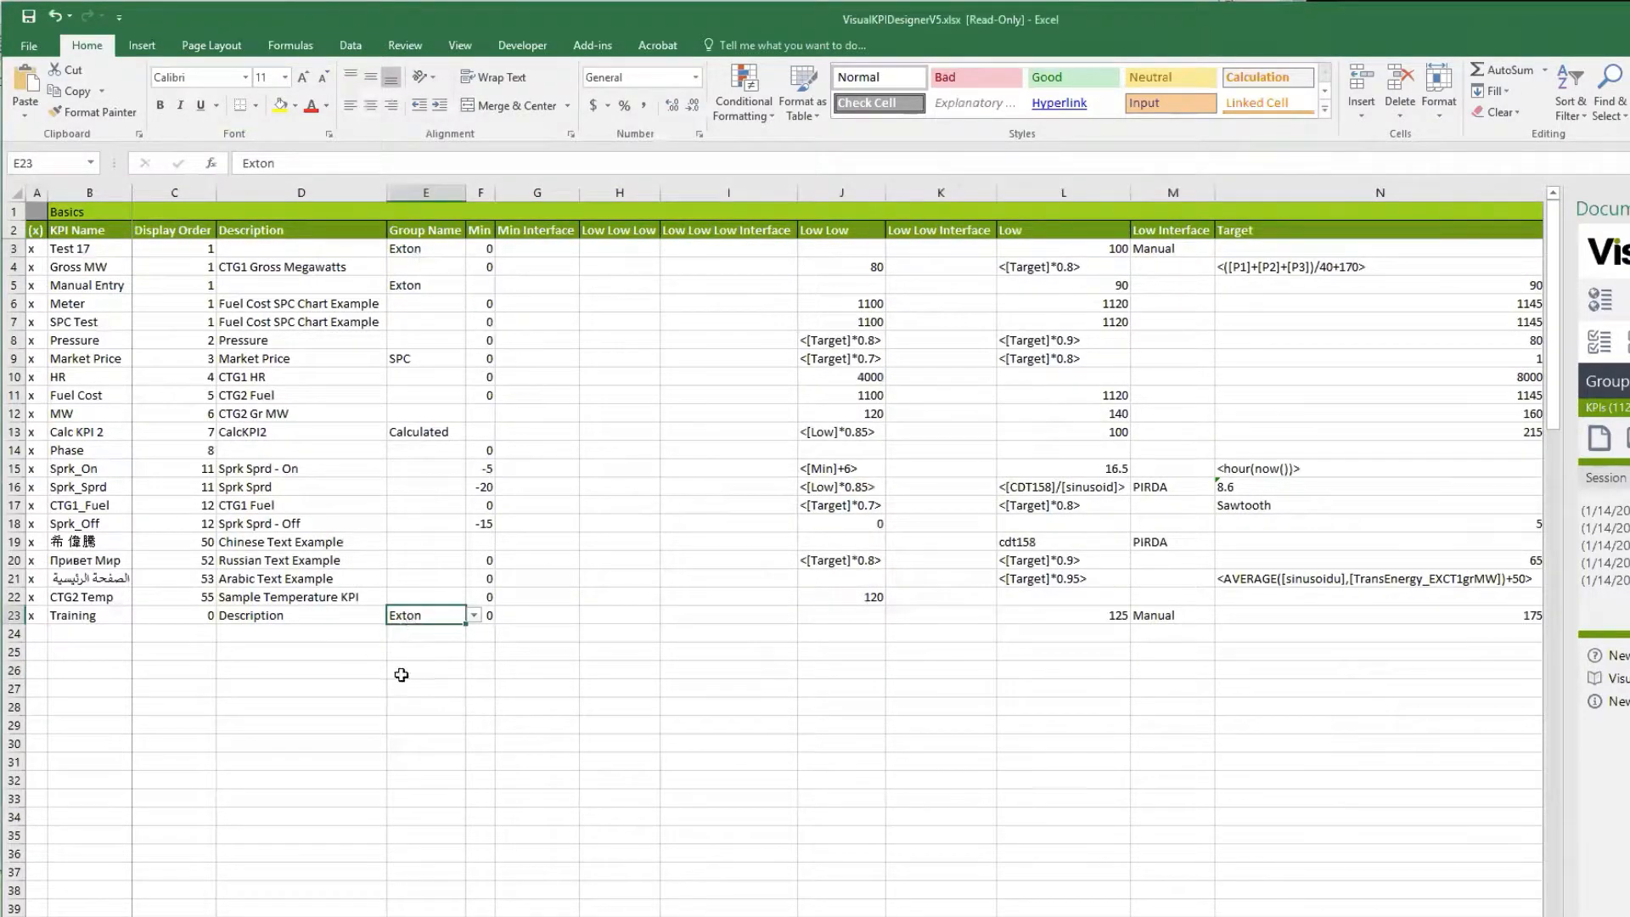
scroll(838, 552, right, 6)
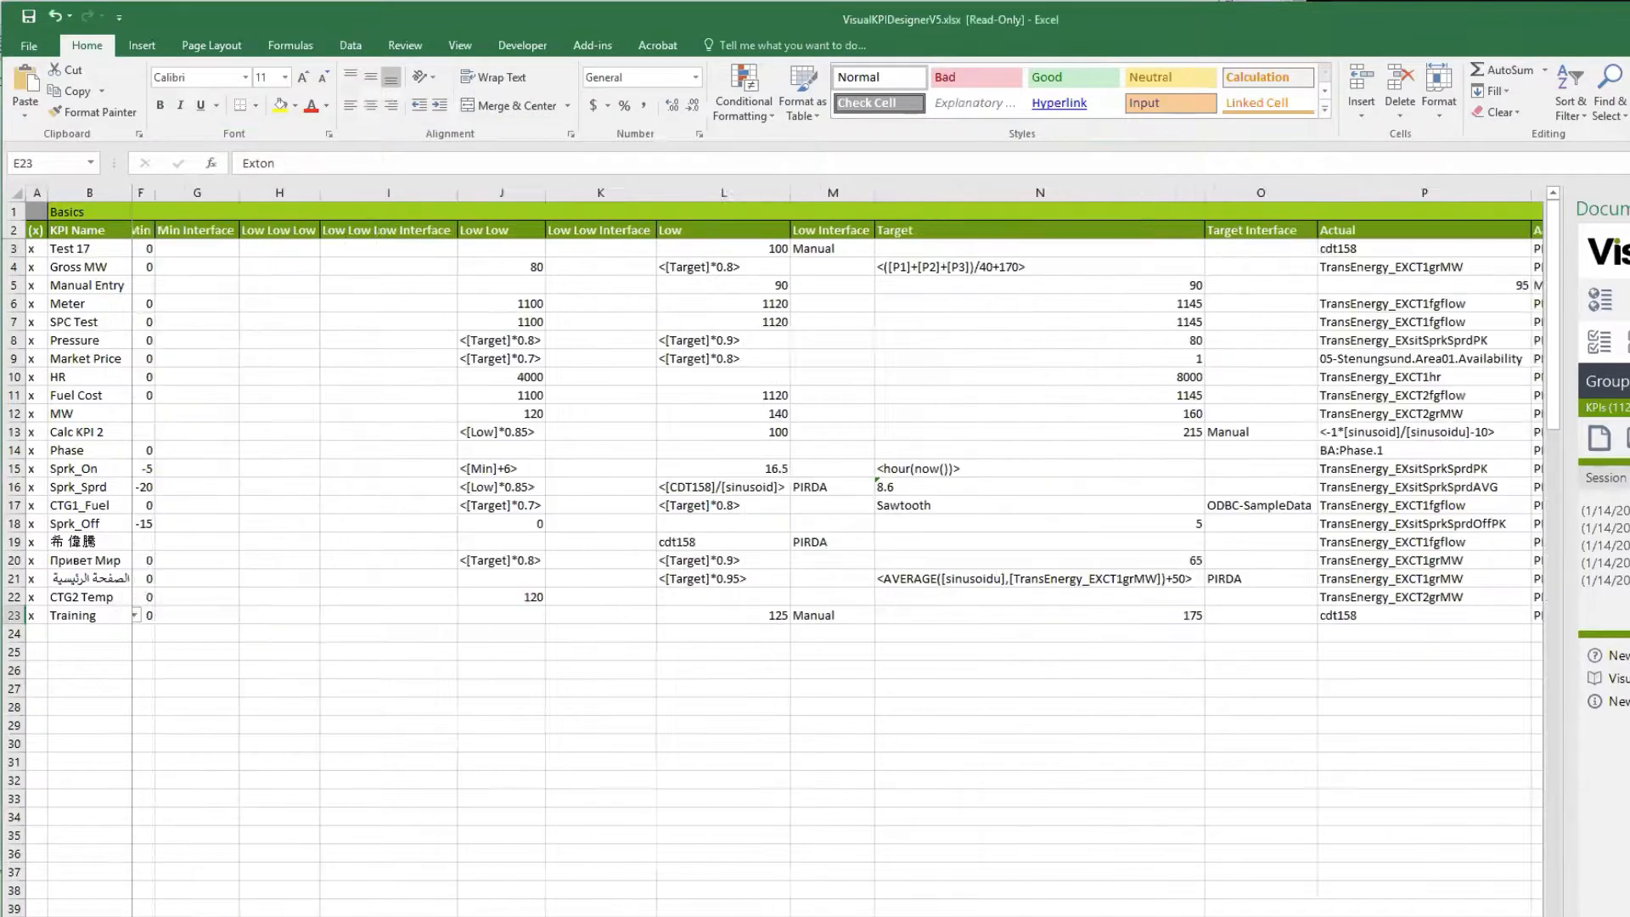
scroll(840, 594, right, 2)
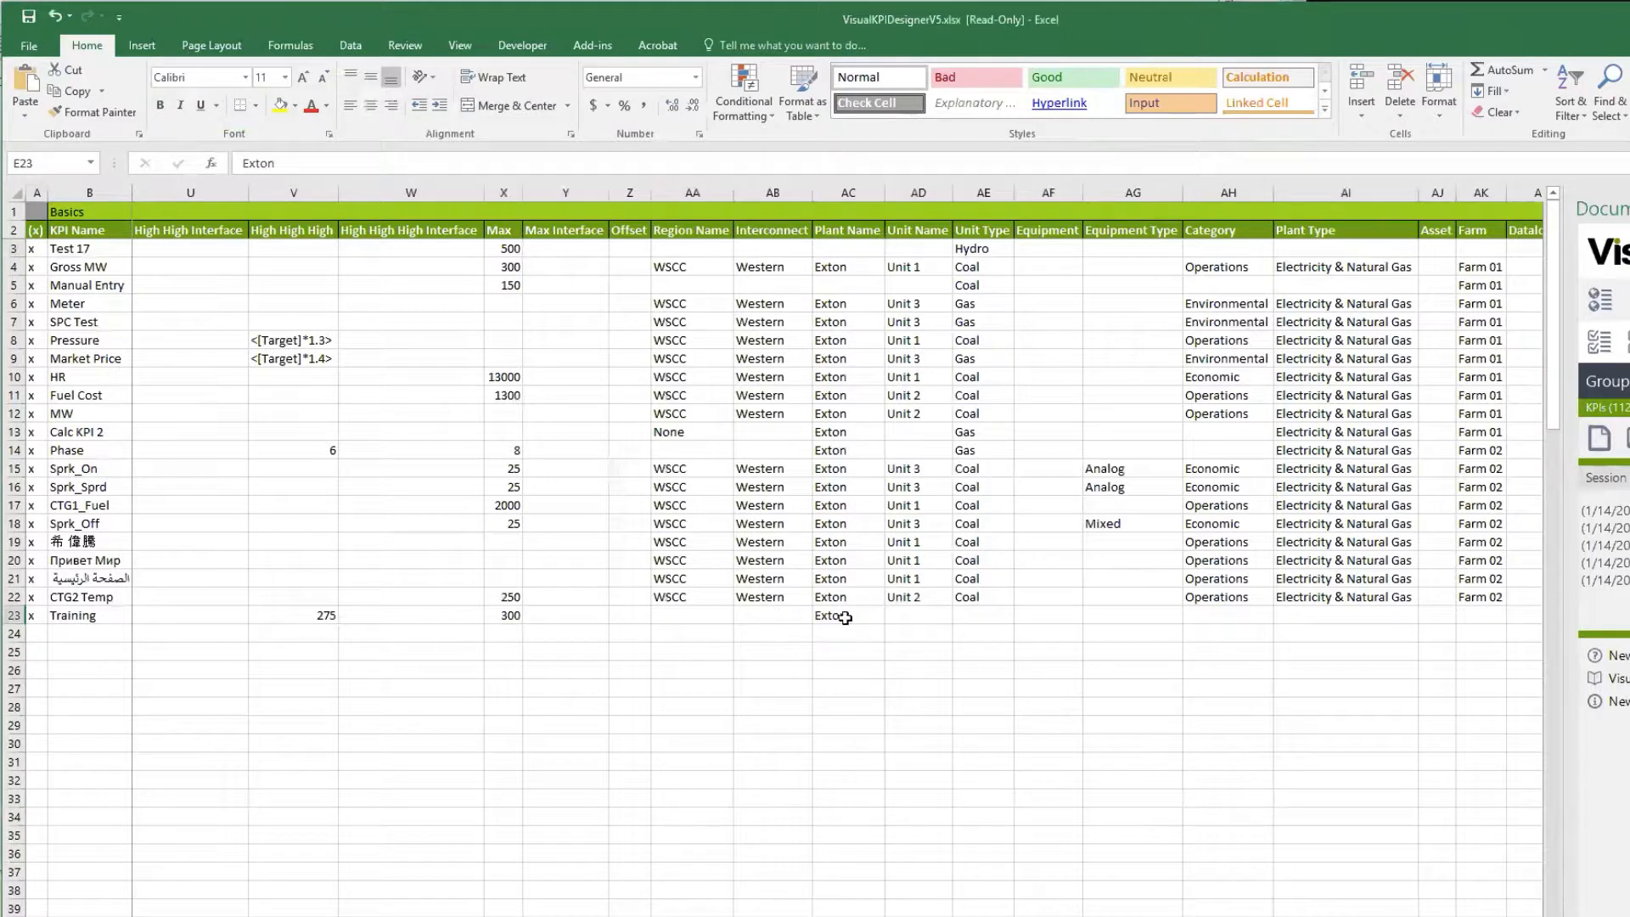
click(997, 617)
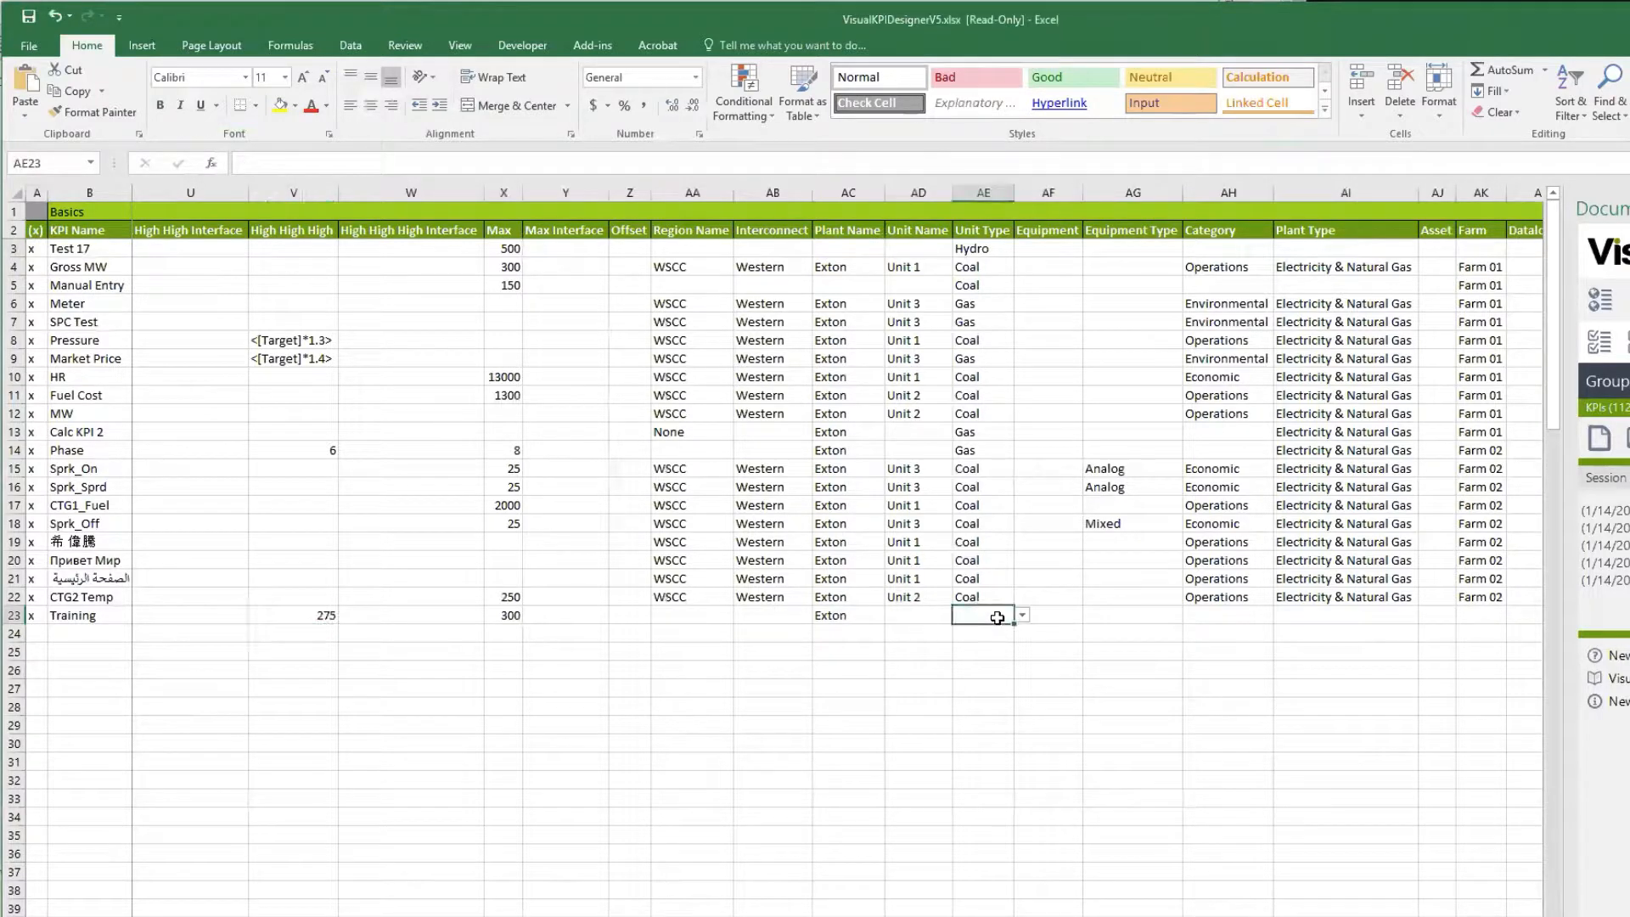
click(1023, 617)
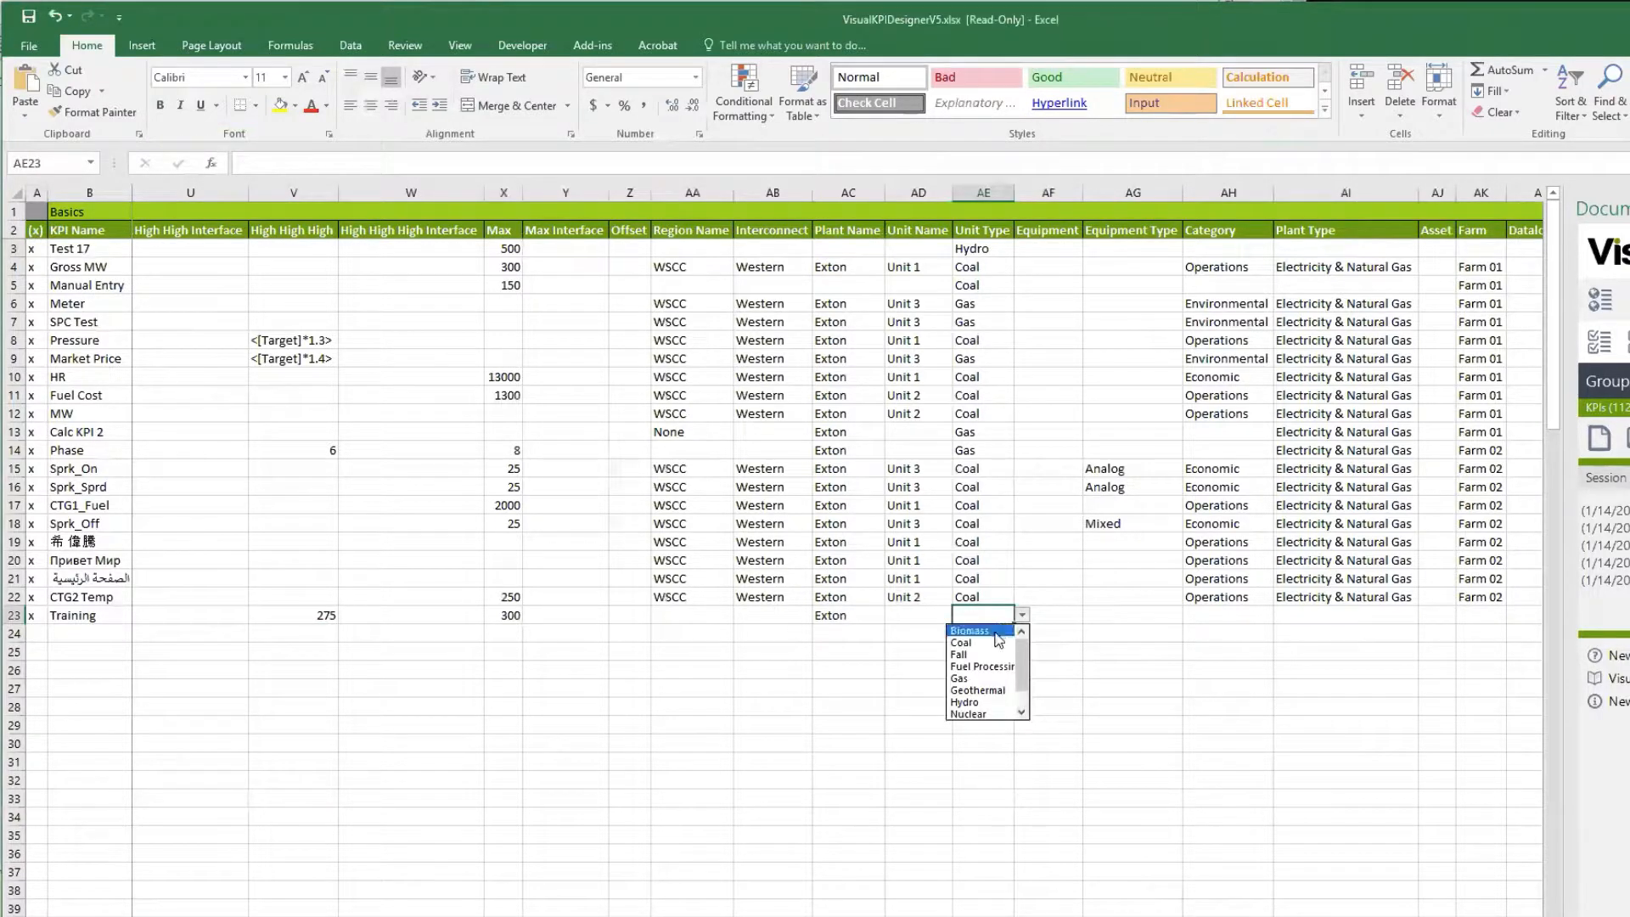
click(980, 690)
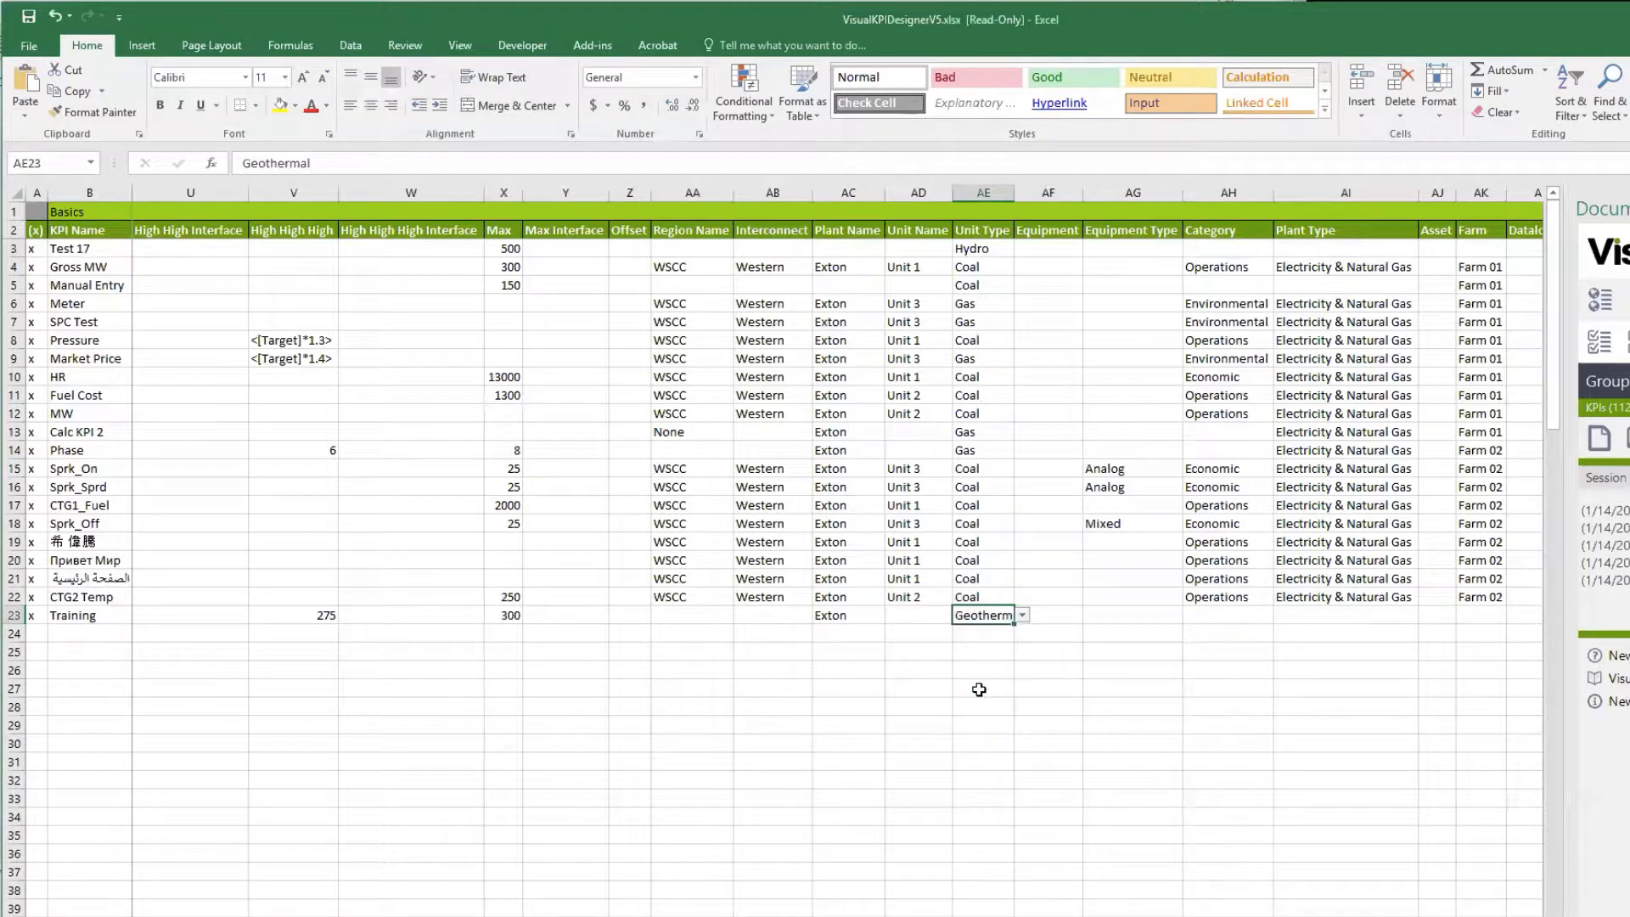
click(978, 636)
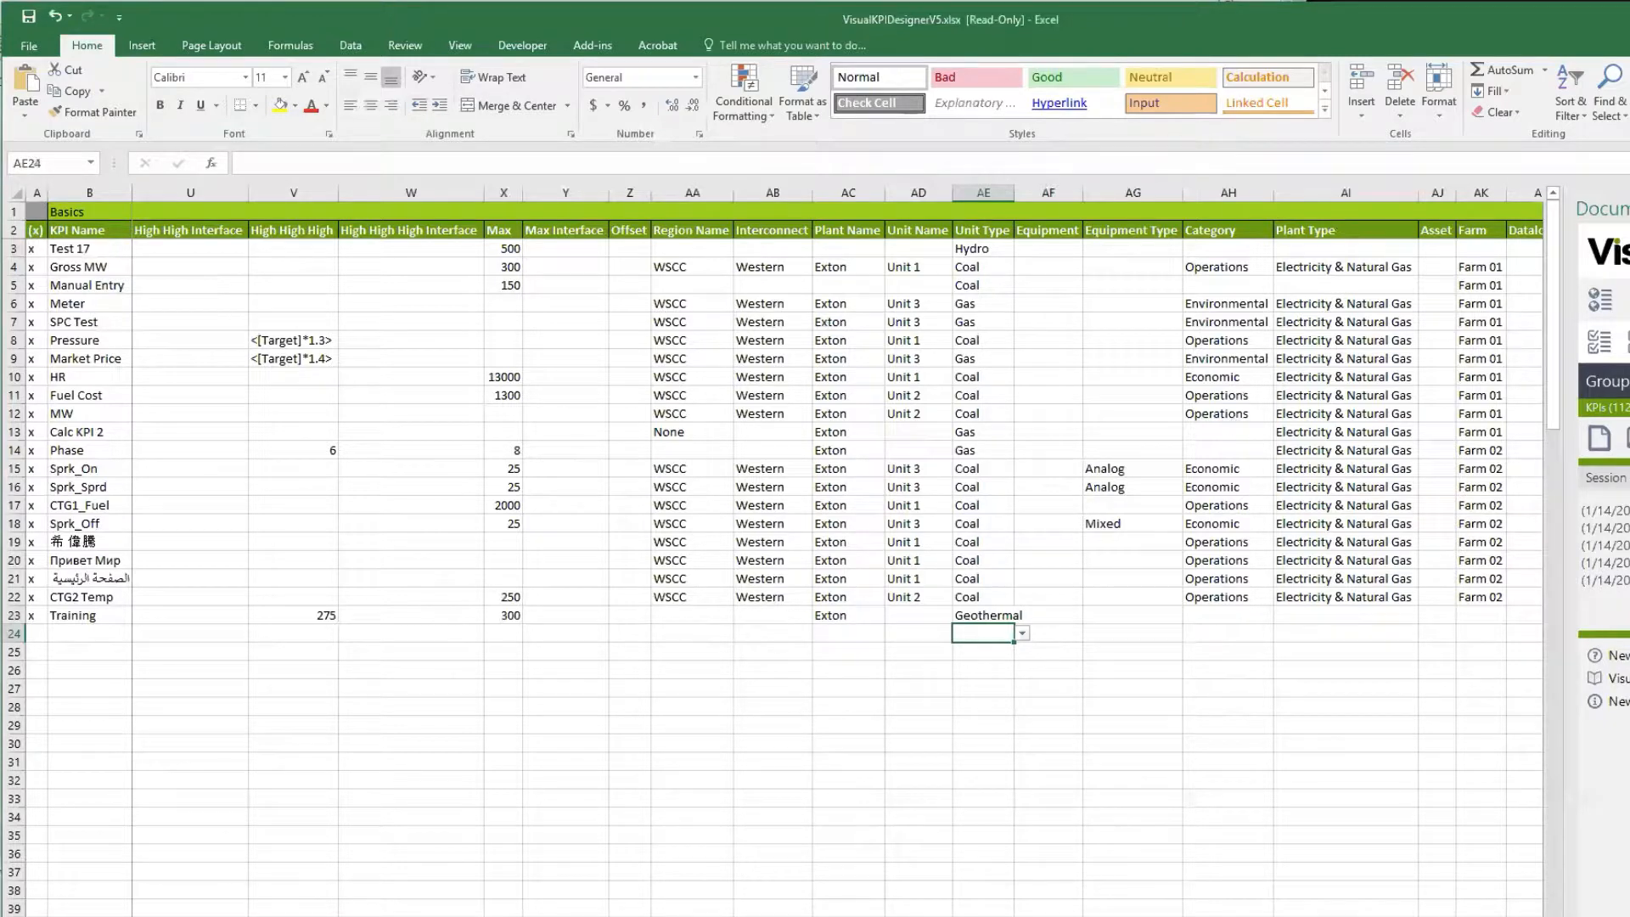
Look over the remaining attribute and User Experience columns, and inspect the Training KPI's bullet chart ranges on the Visual KPI website.
scroll(838, 550, right, 6)
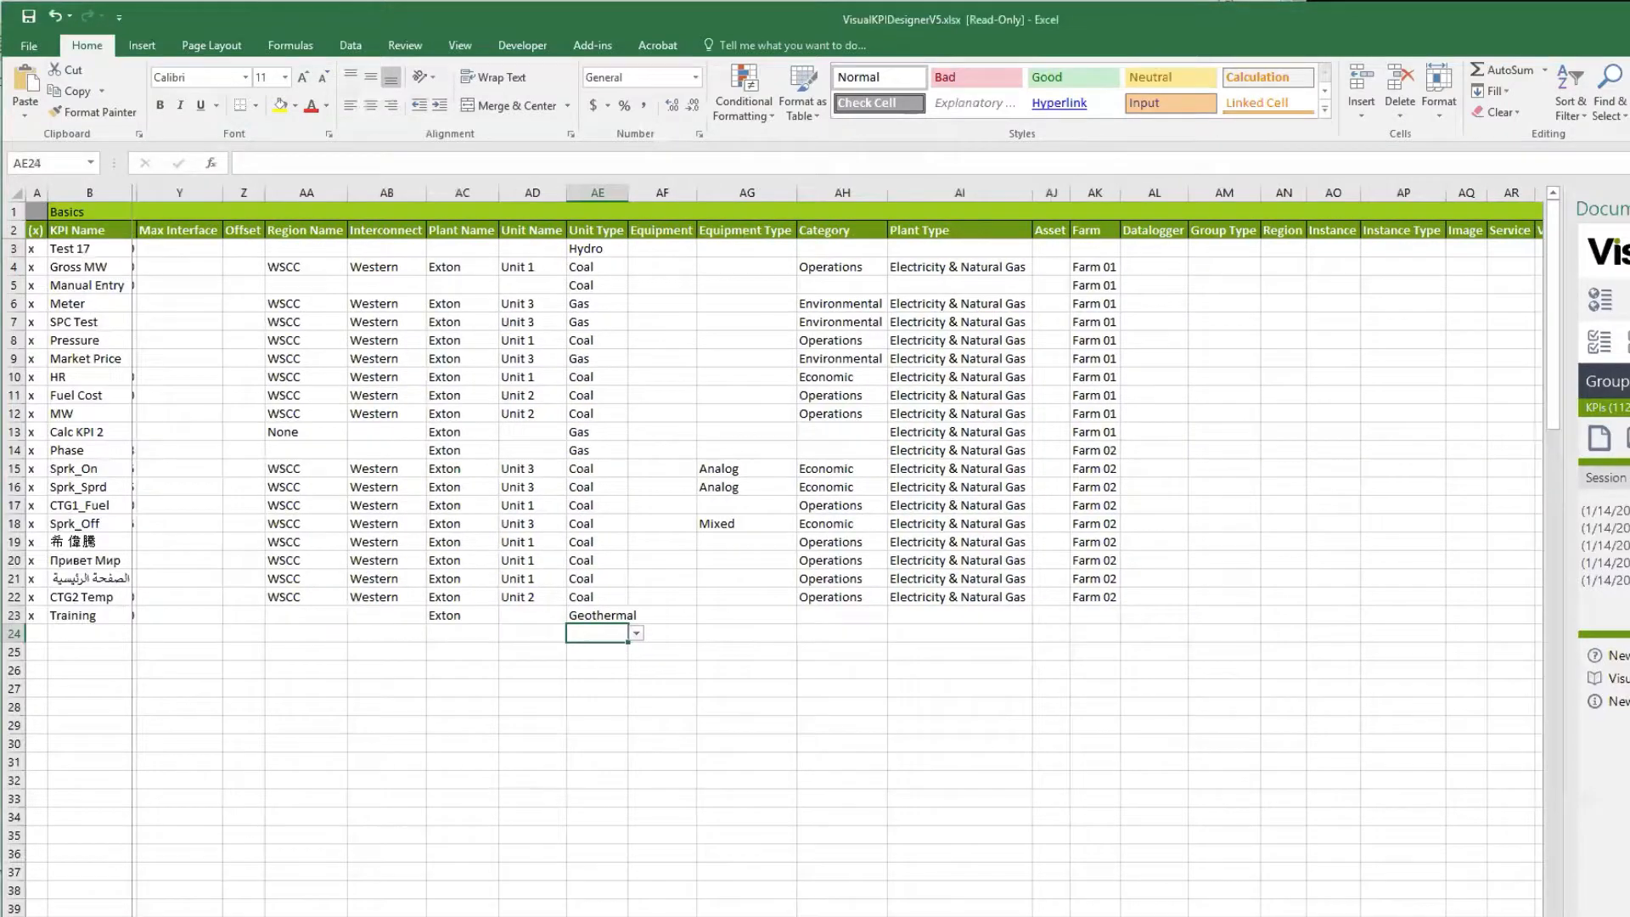
scroll(837, 550, right, 3)
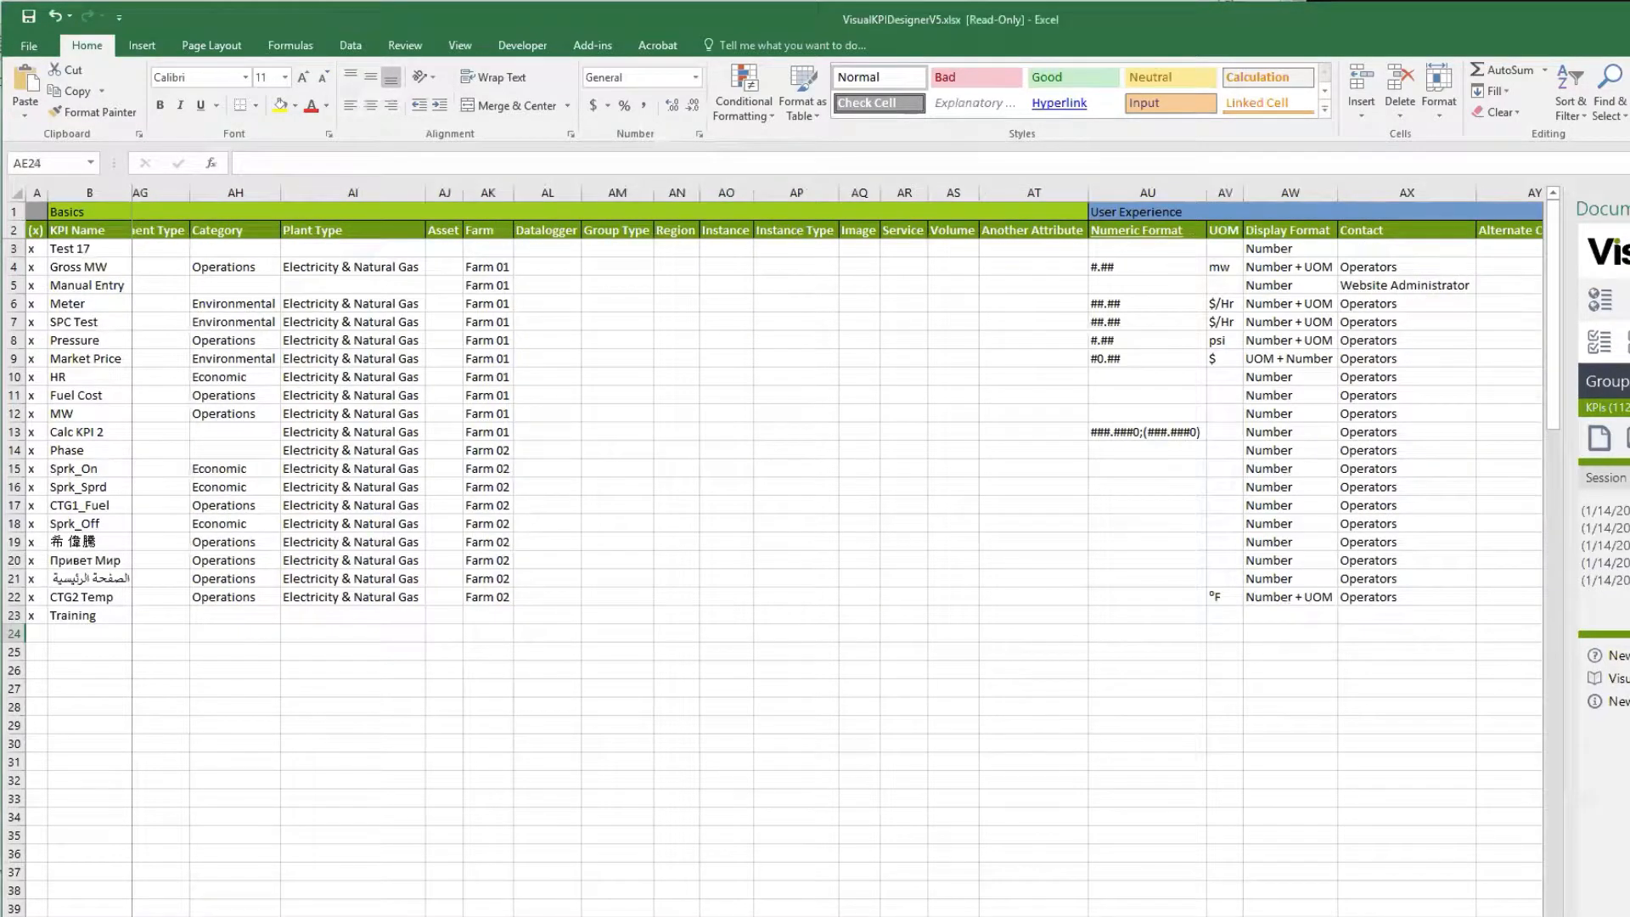
scroll(837, 550, left, 2)
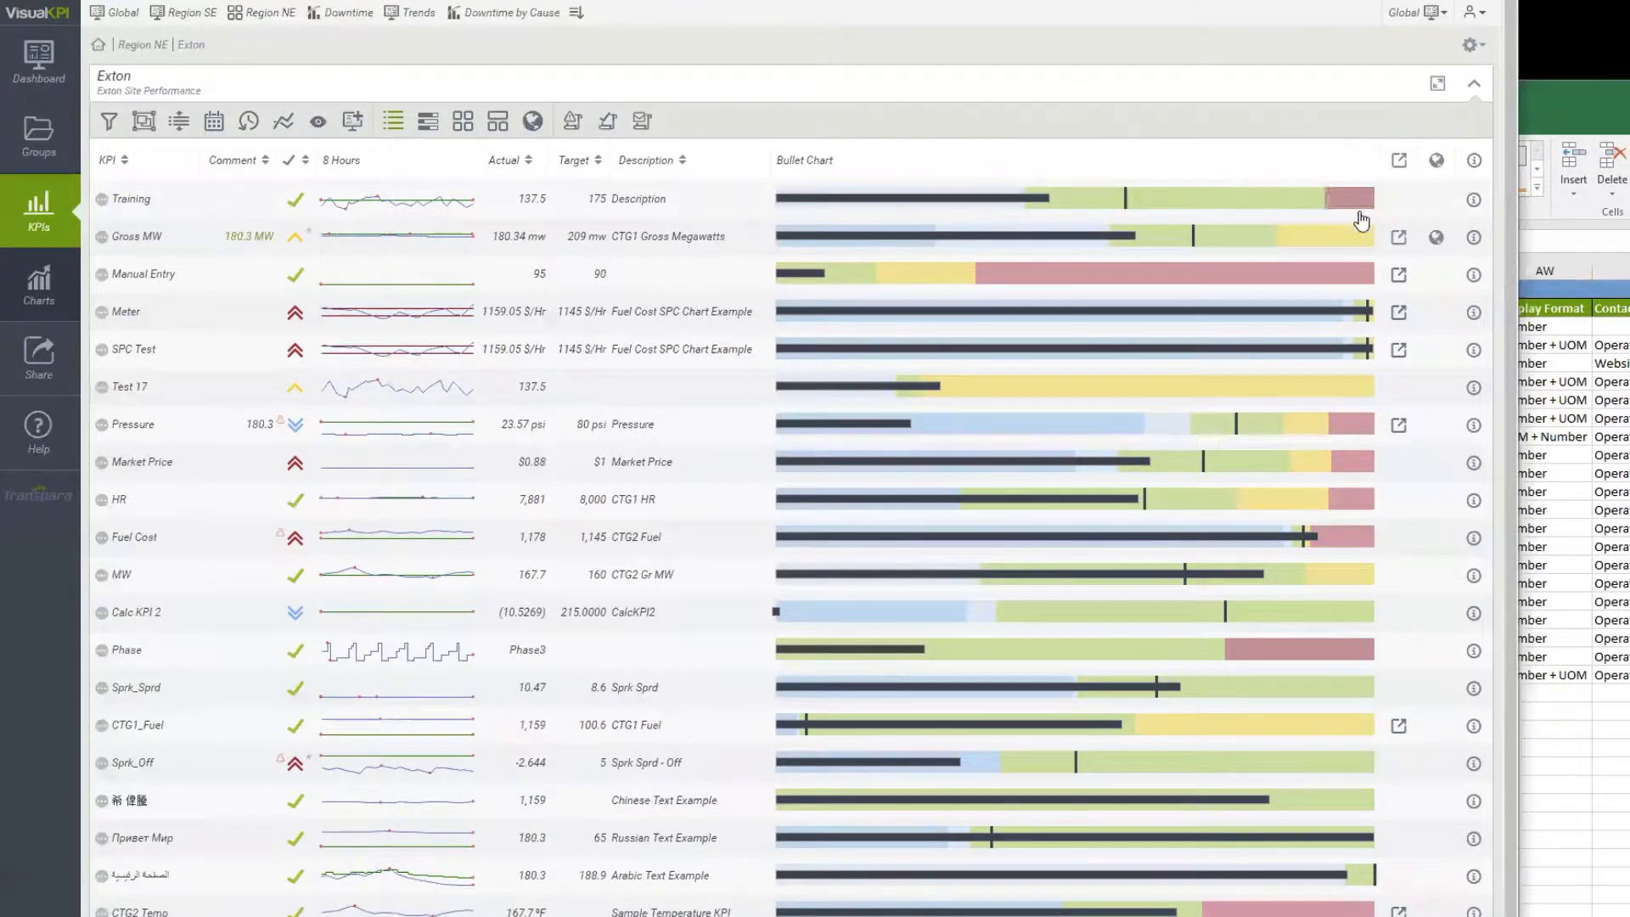
mouse_move(1350, 198)
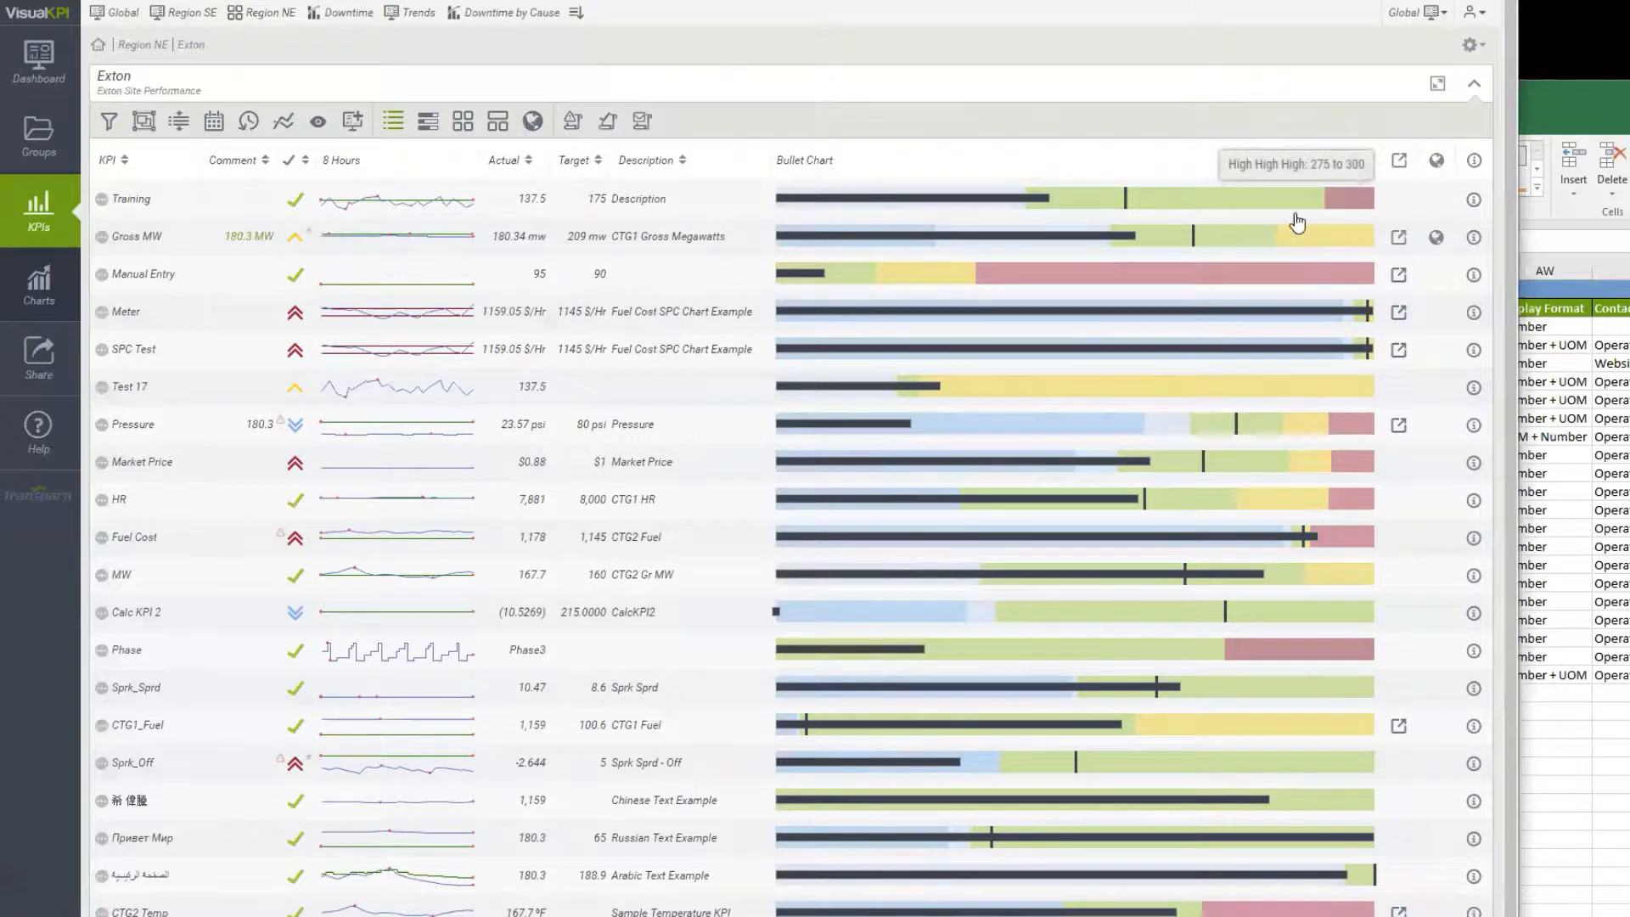
mouse_move(1256, 210)
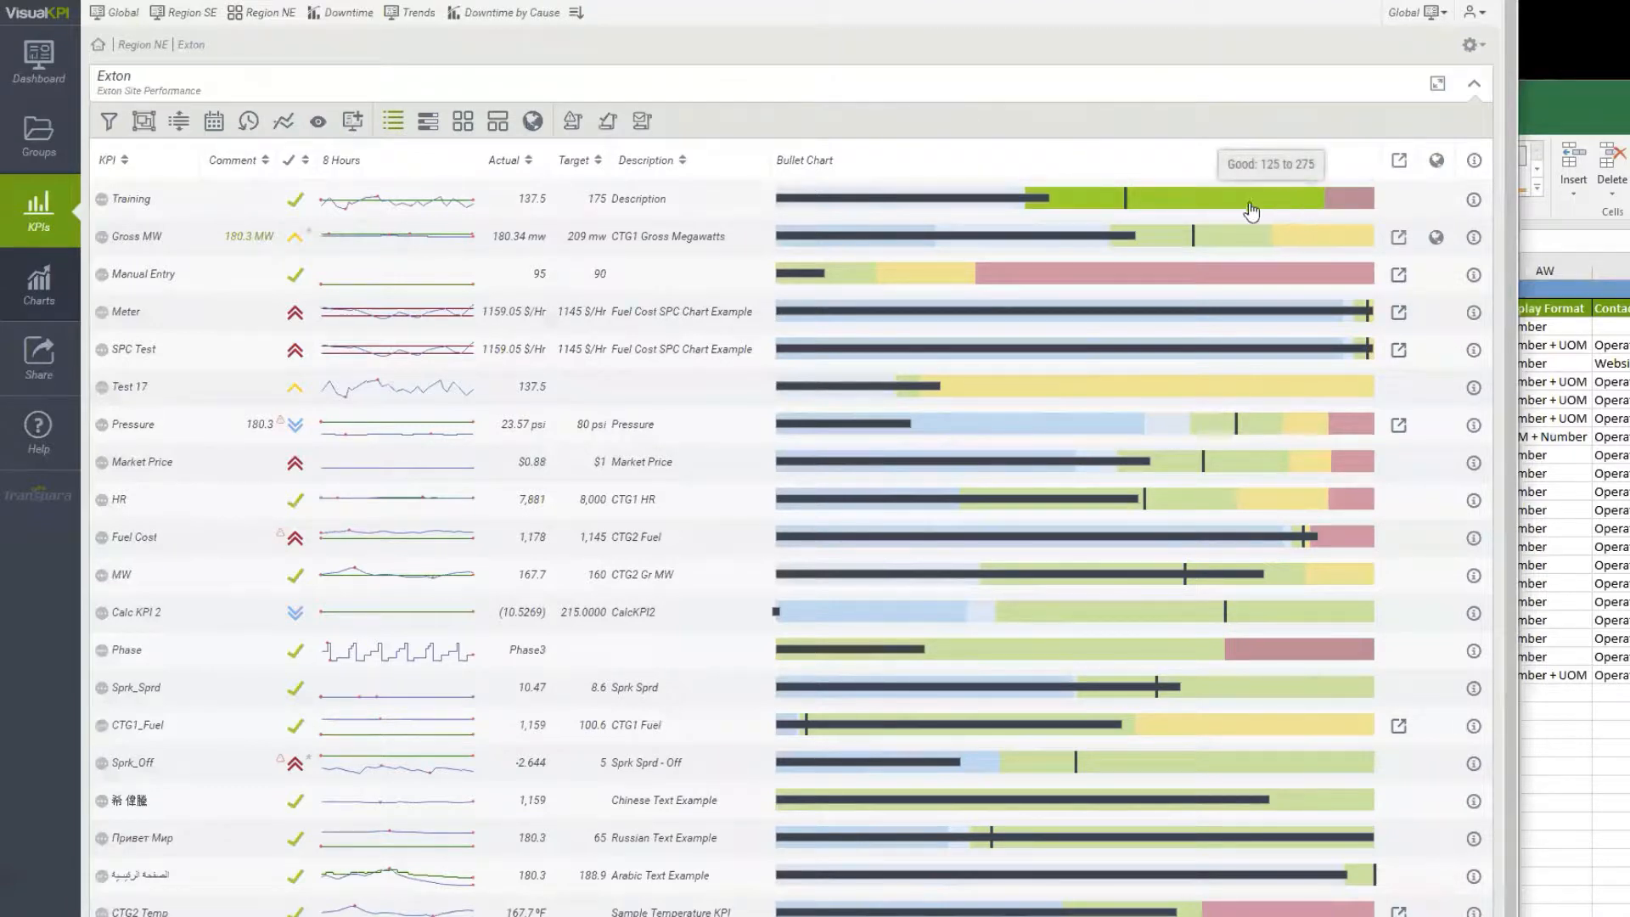
mouse_move(976, 213)
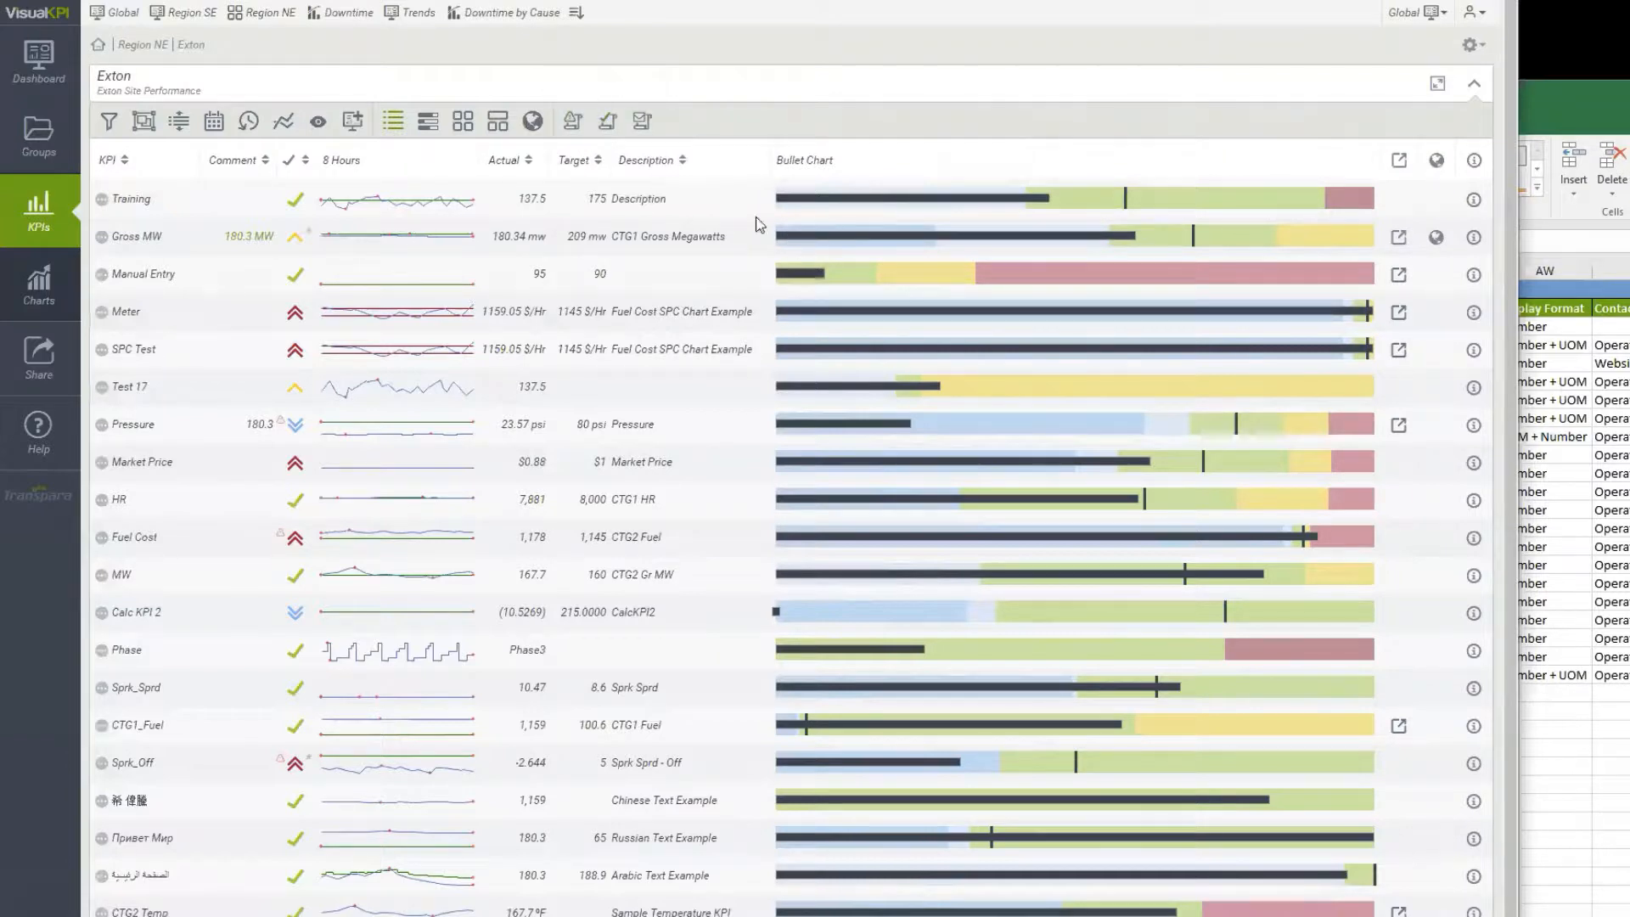
Show the Exton KPIs on the website as a tiled map and group them by the Unit Type attribute.
click(462, 120)
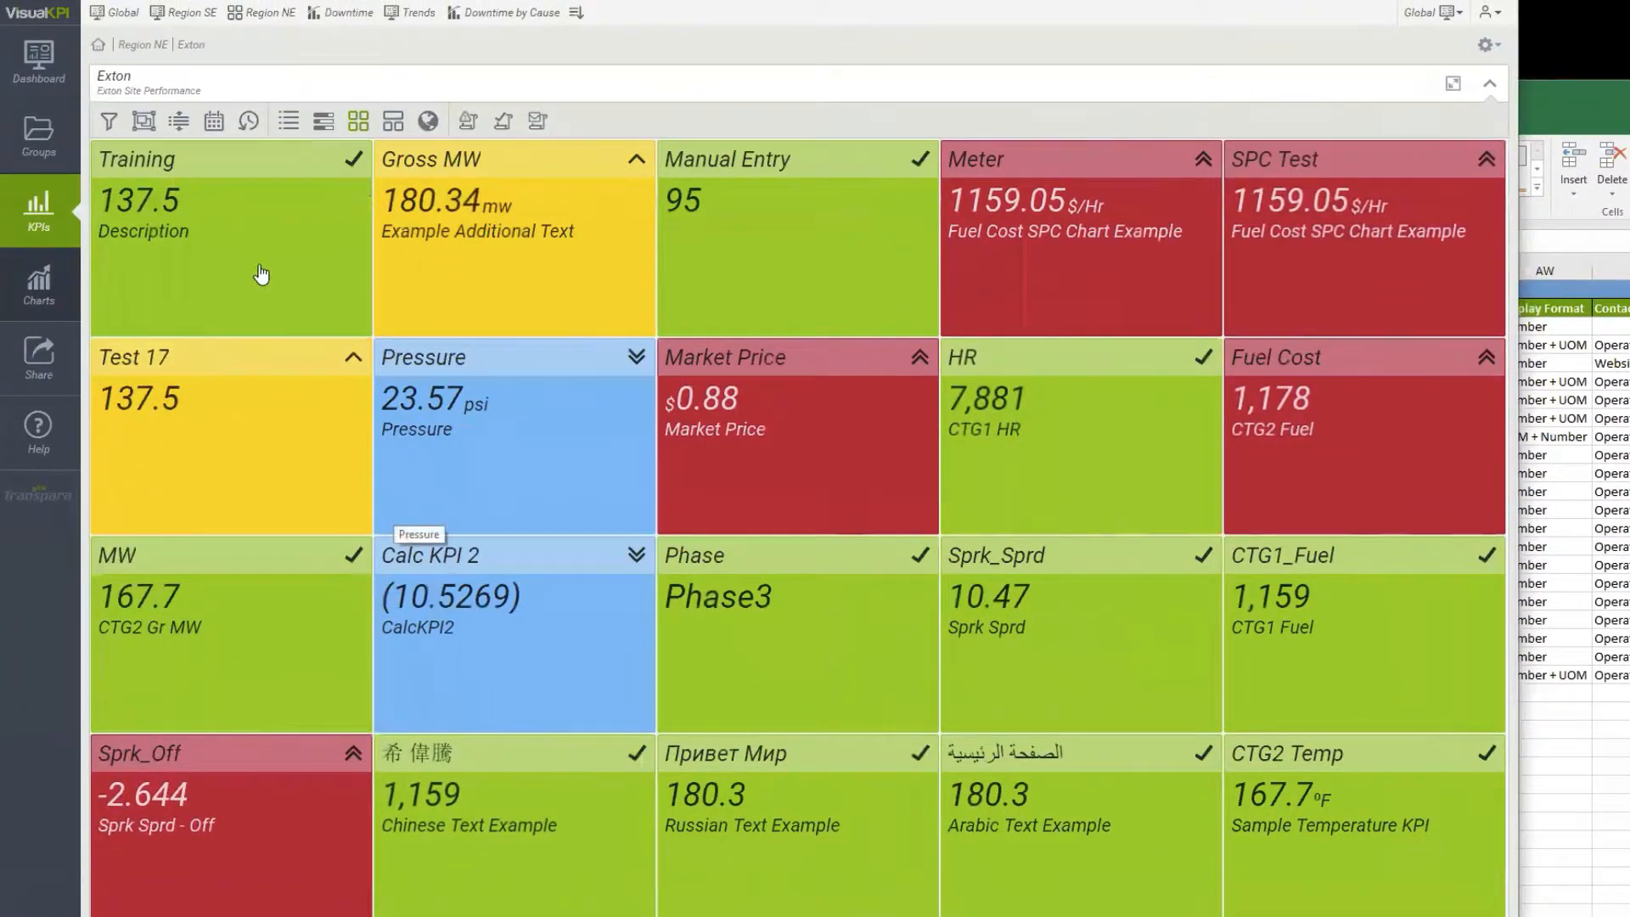
click(146, 127)
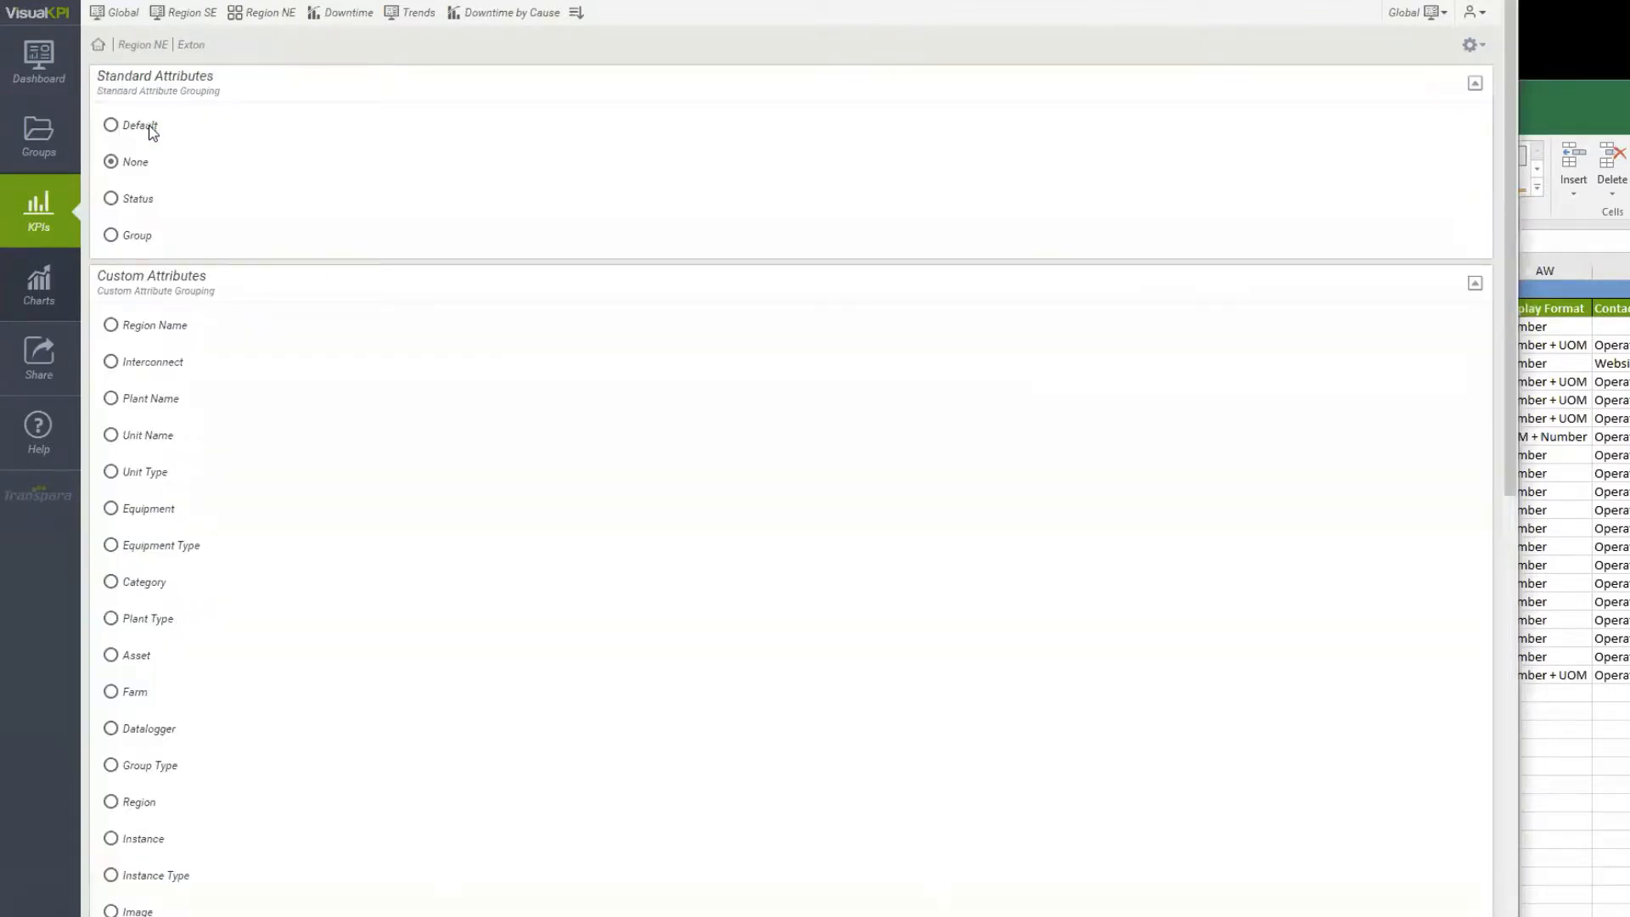
scroll(348, 577, down, 3)
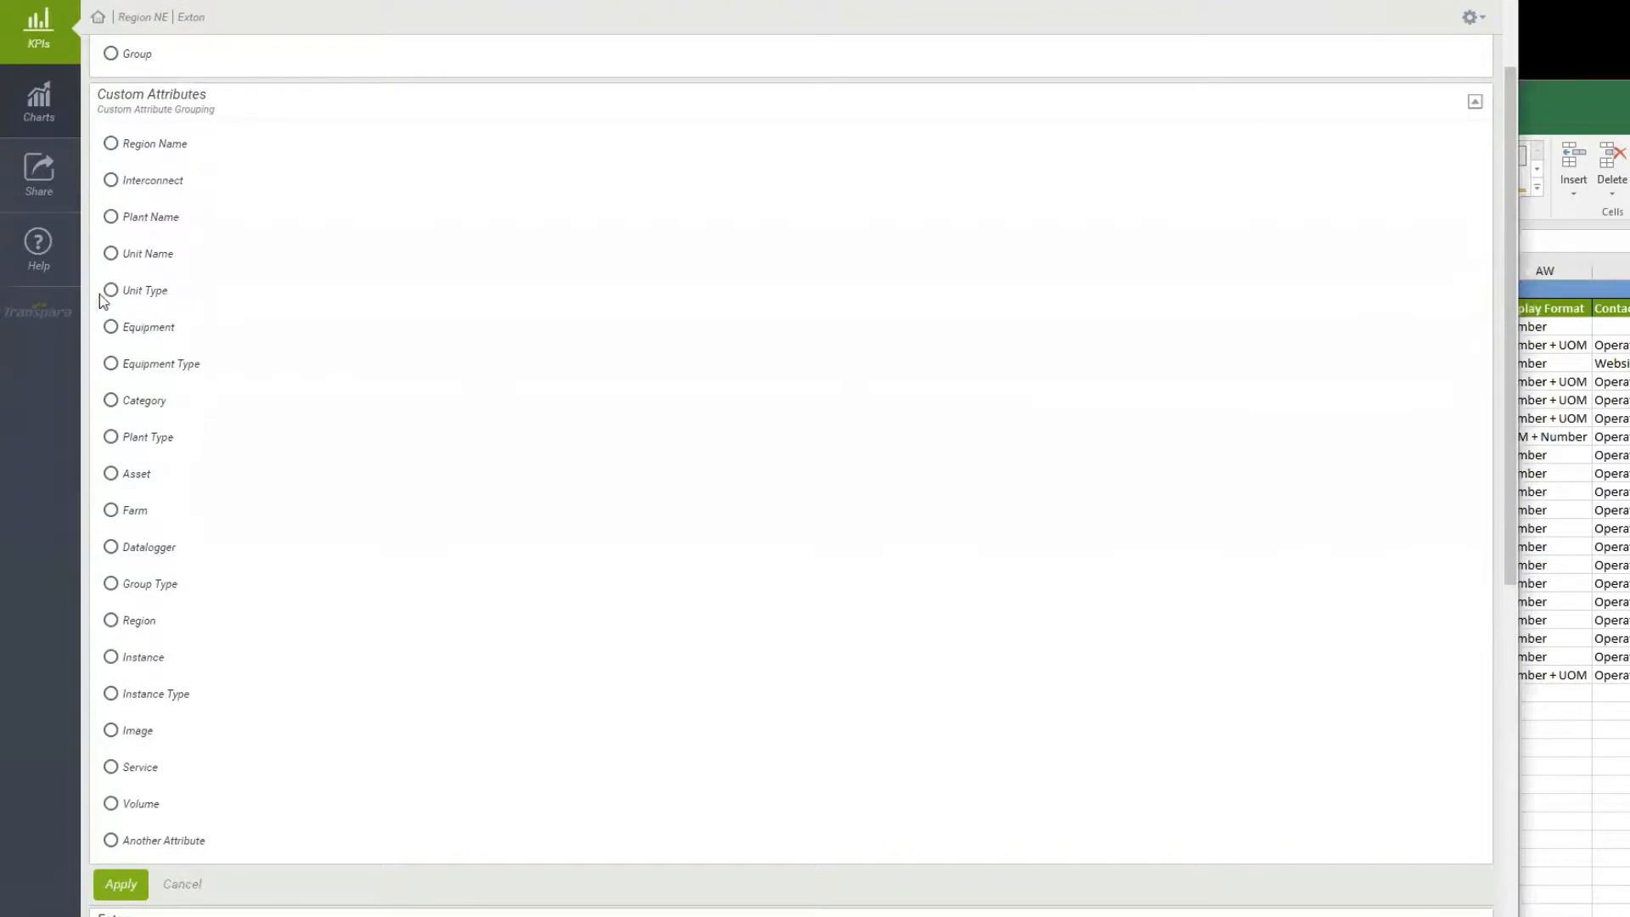
click(117, 886)
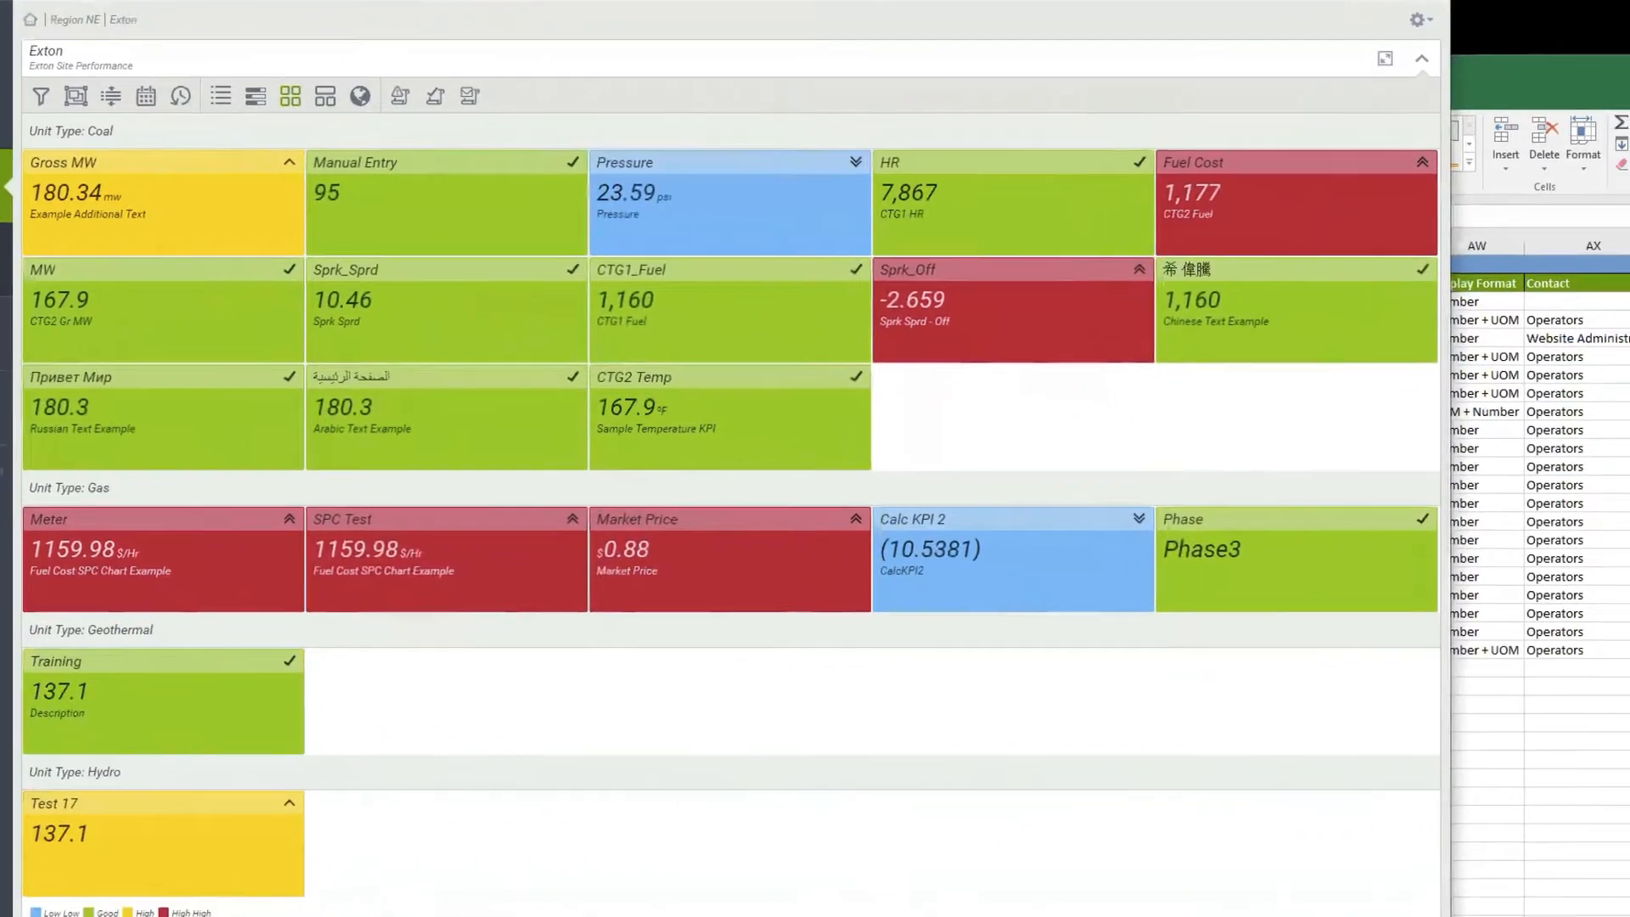
Switch to the Designer worksheet and set the Training KPI's UOM to psi, leaving its Numeric Format blank.
click(1231, 913)
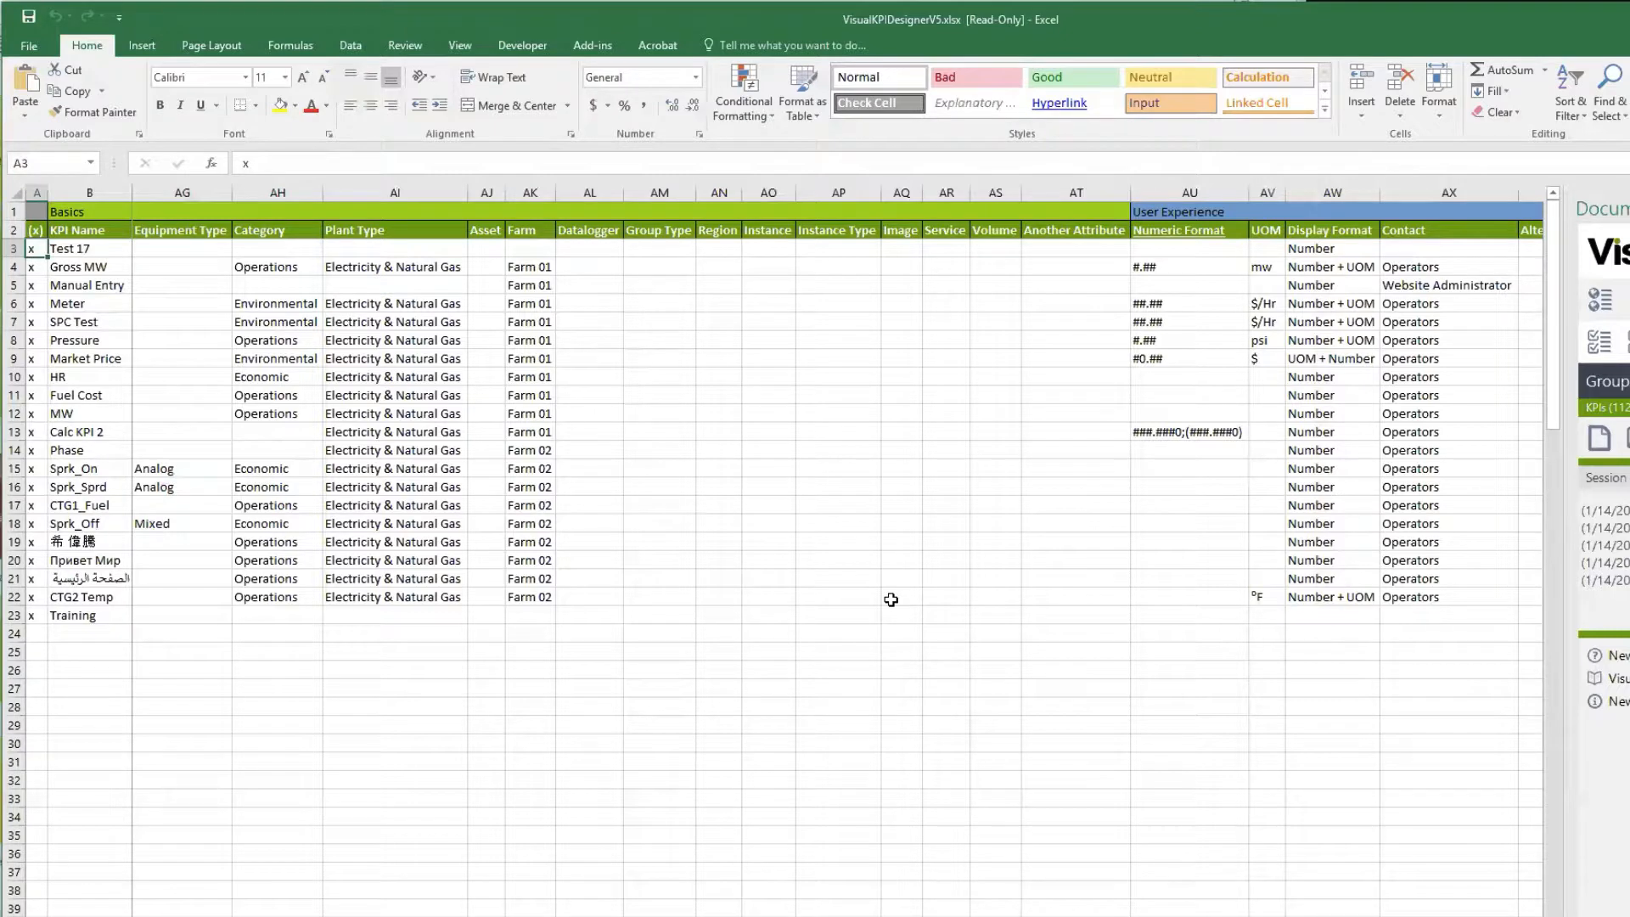
click(1178, 618)
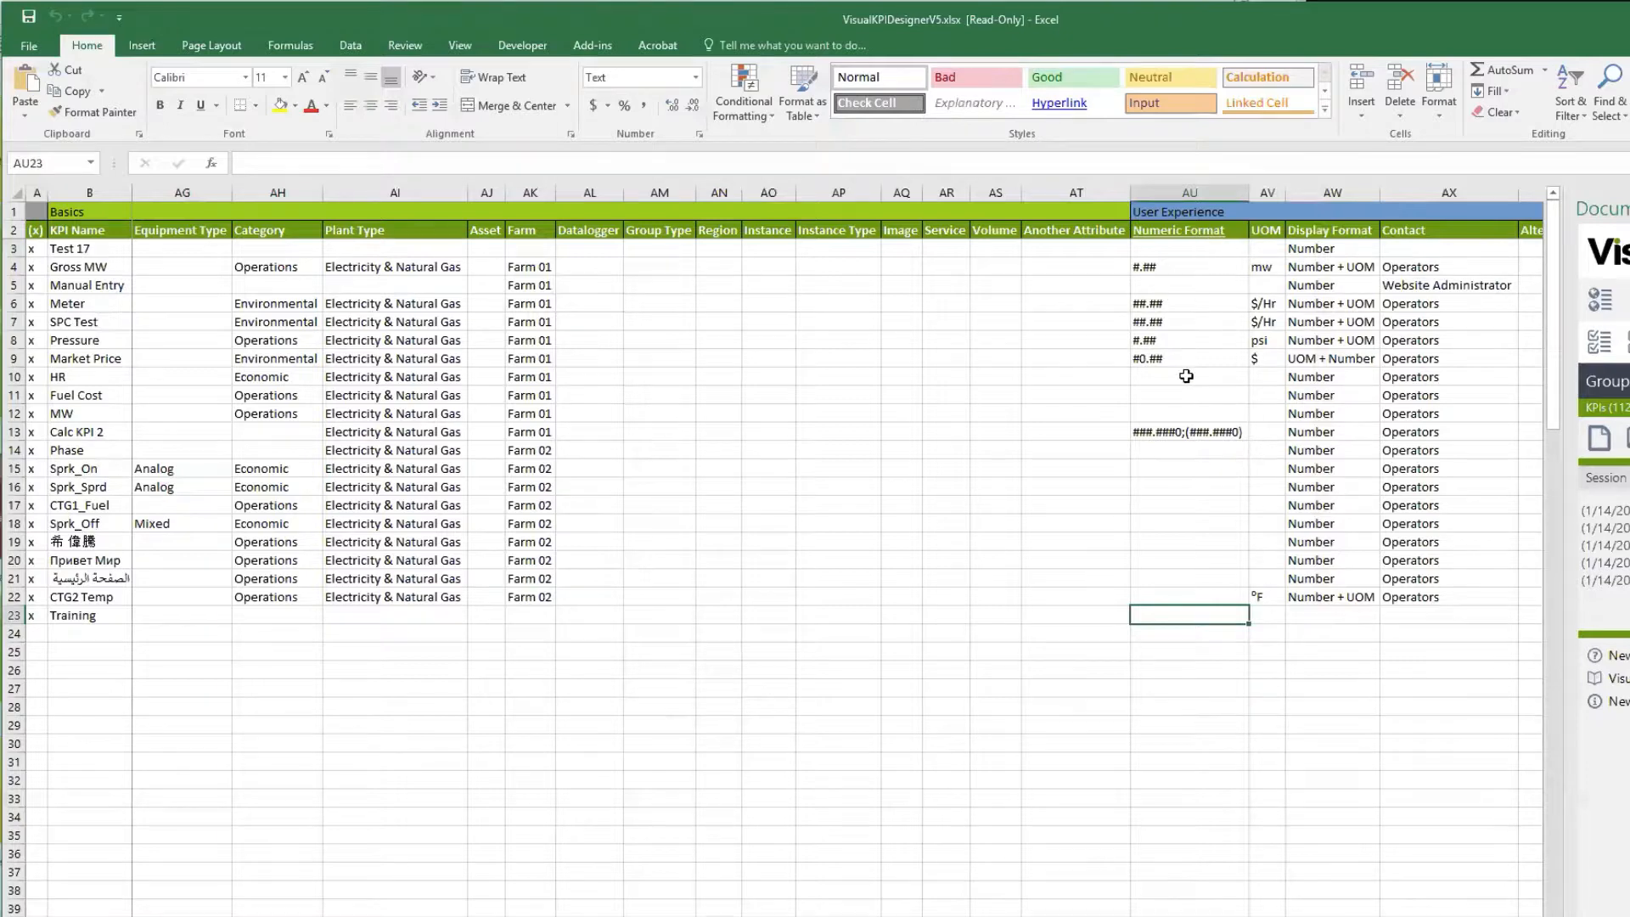
click(1276, 616)
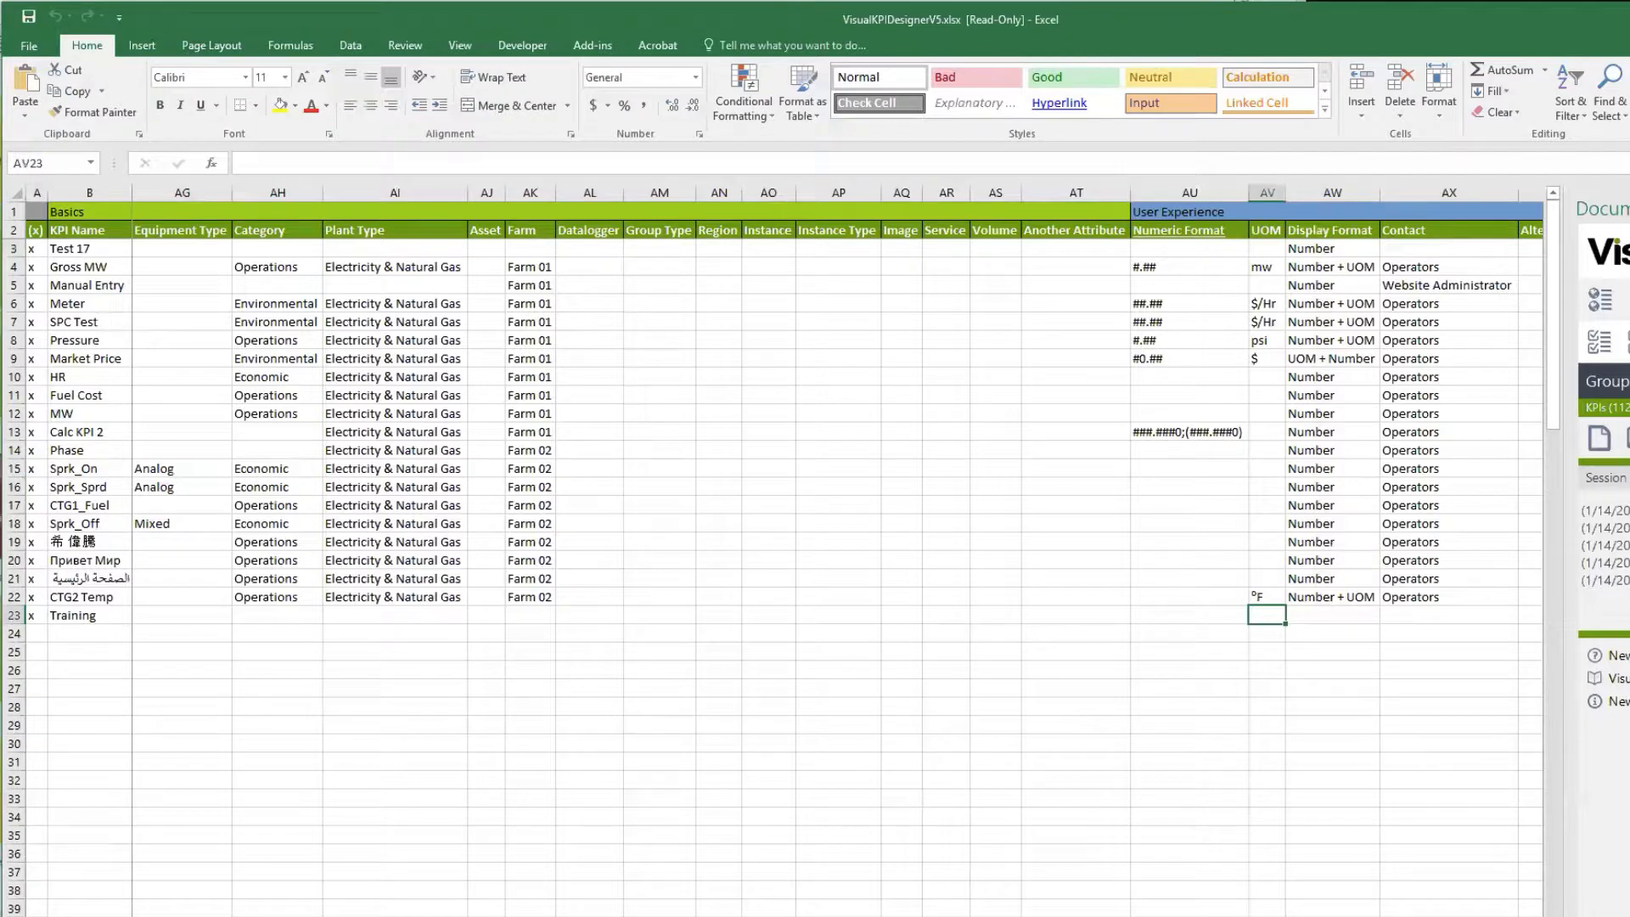
text(psi)
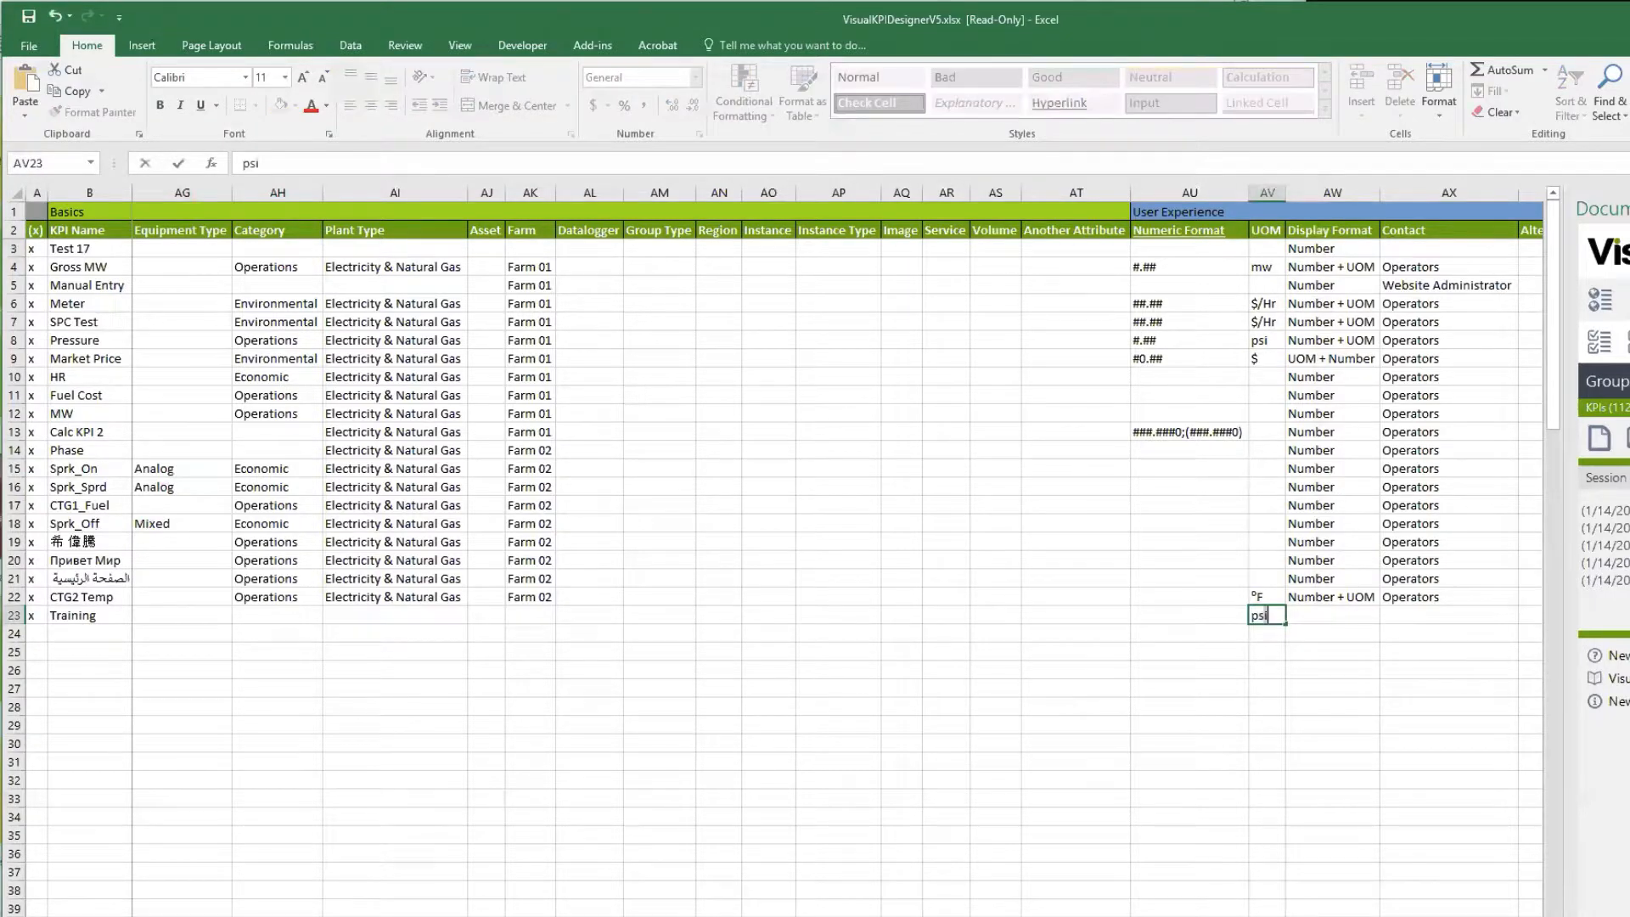
key(Tab)
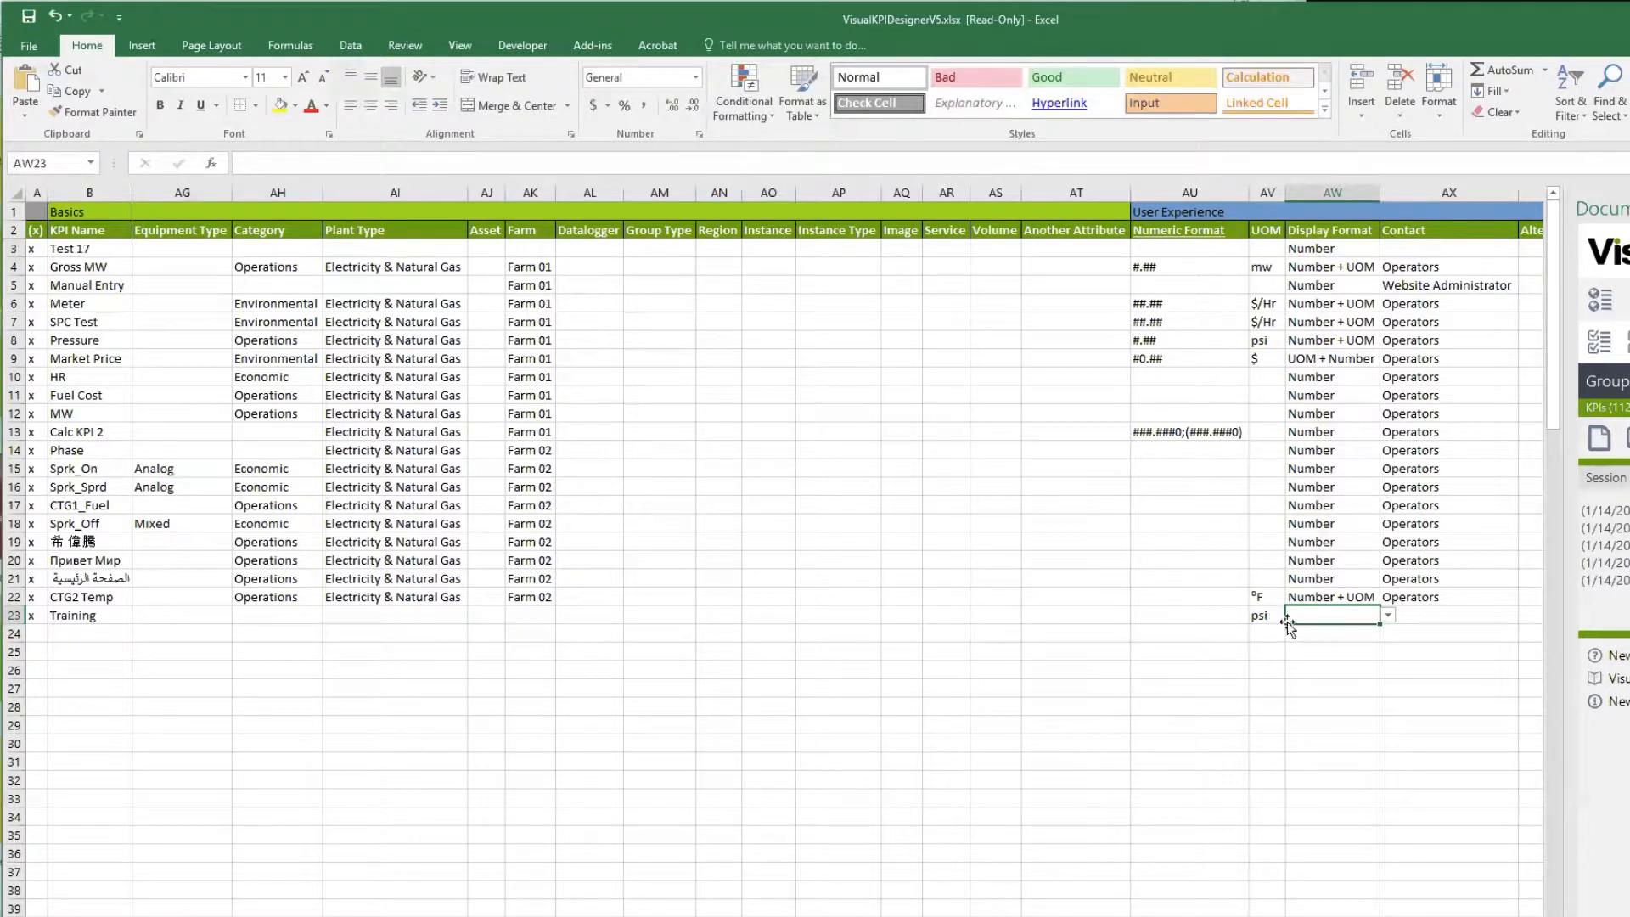
Set the Training KPI's Display Format to Number + UOM and refresh the Exton KPI map on the website.
click(1389, 618)
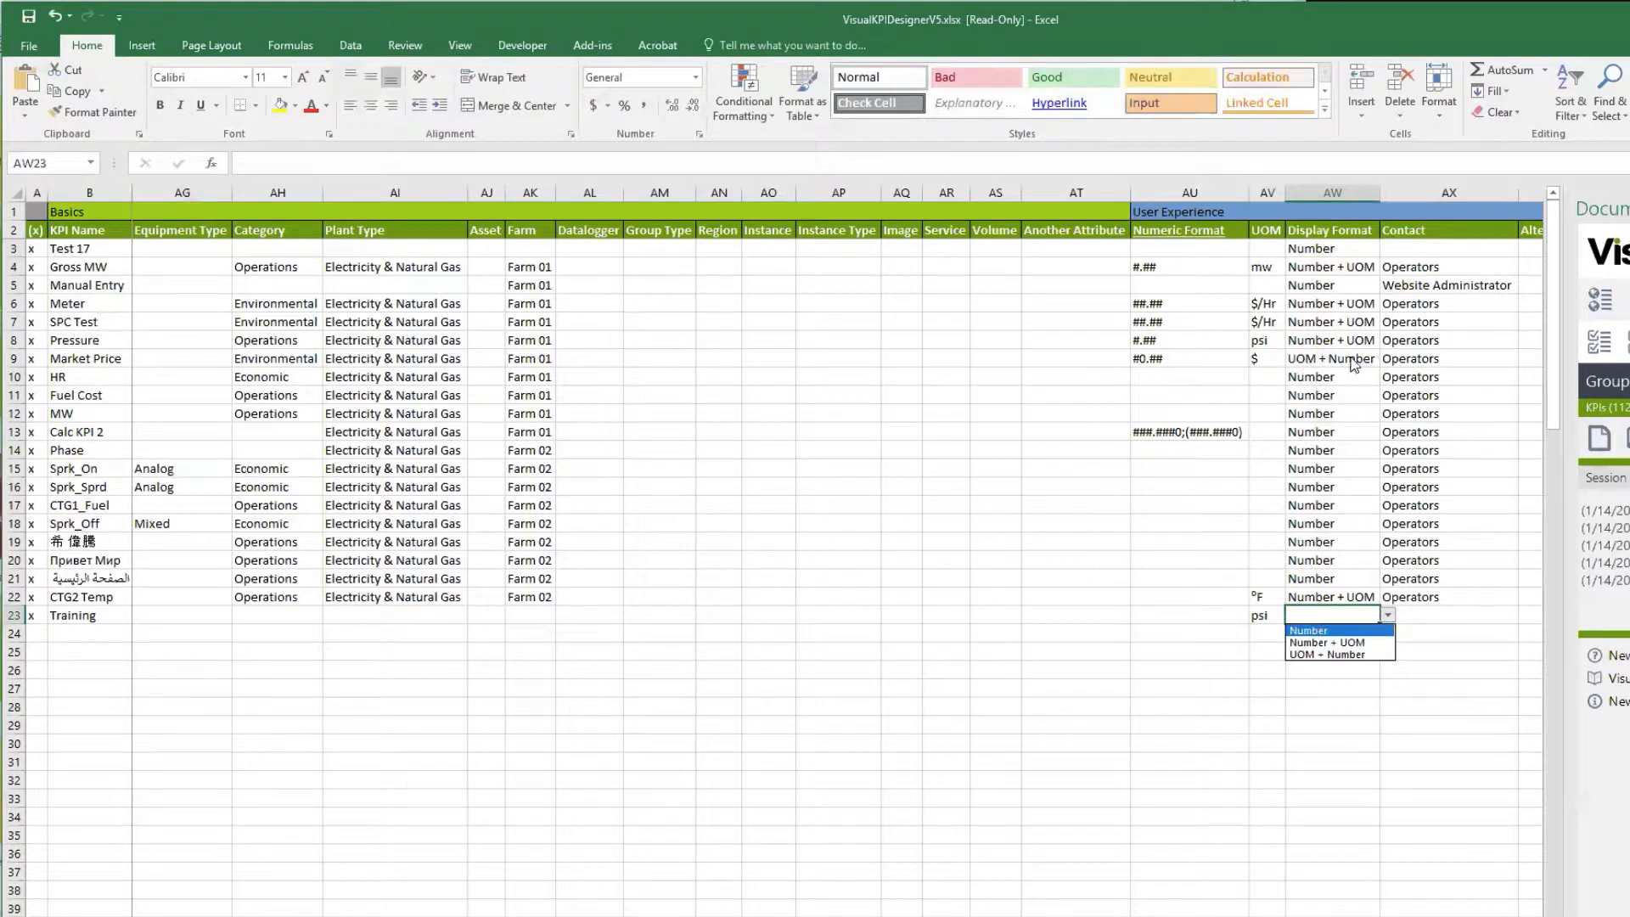
click(1357, 647)
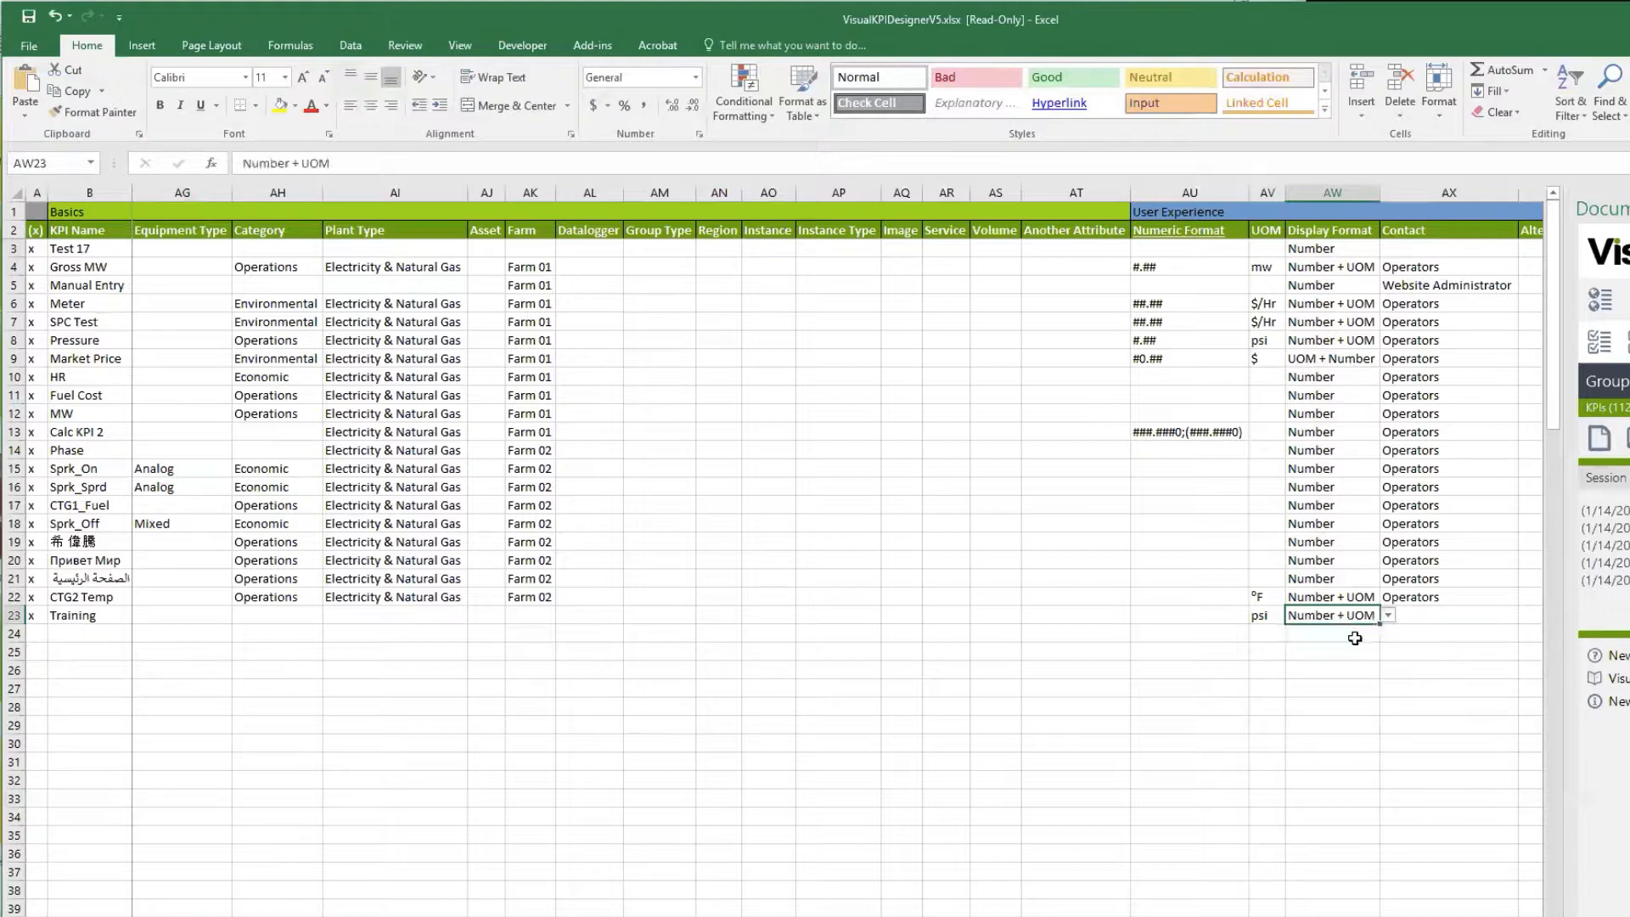
click(1330, 636)
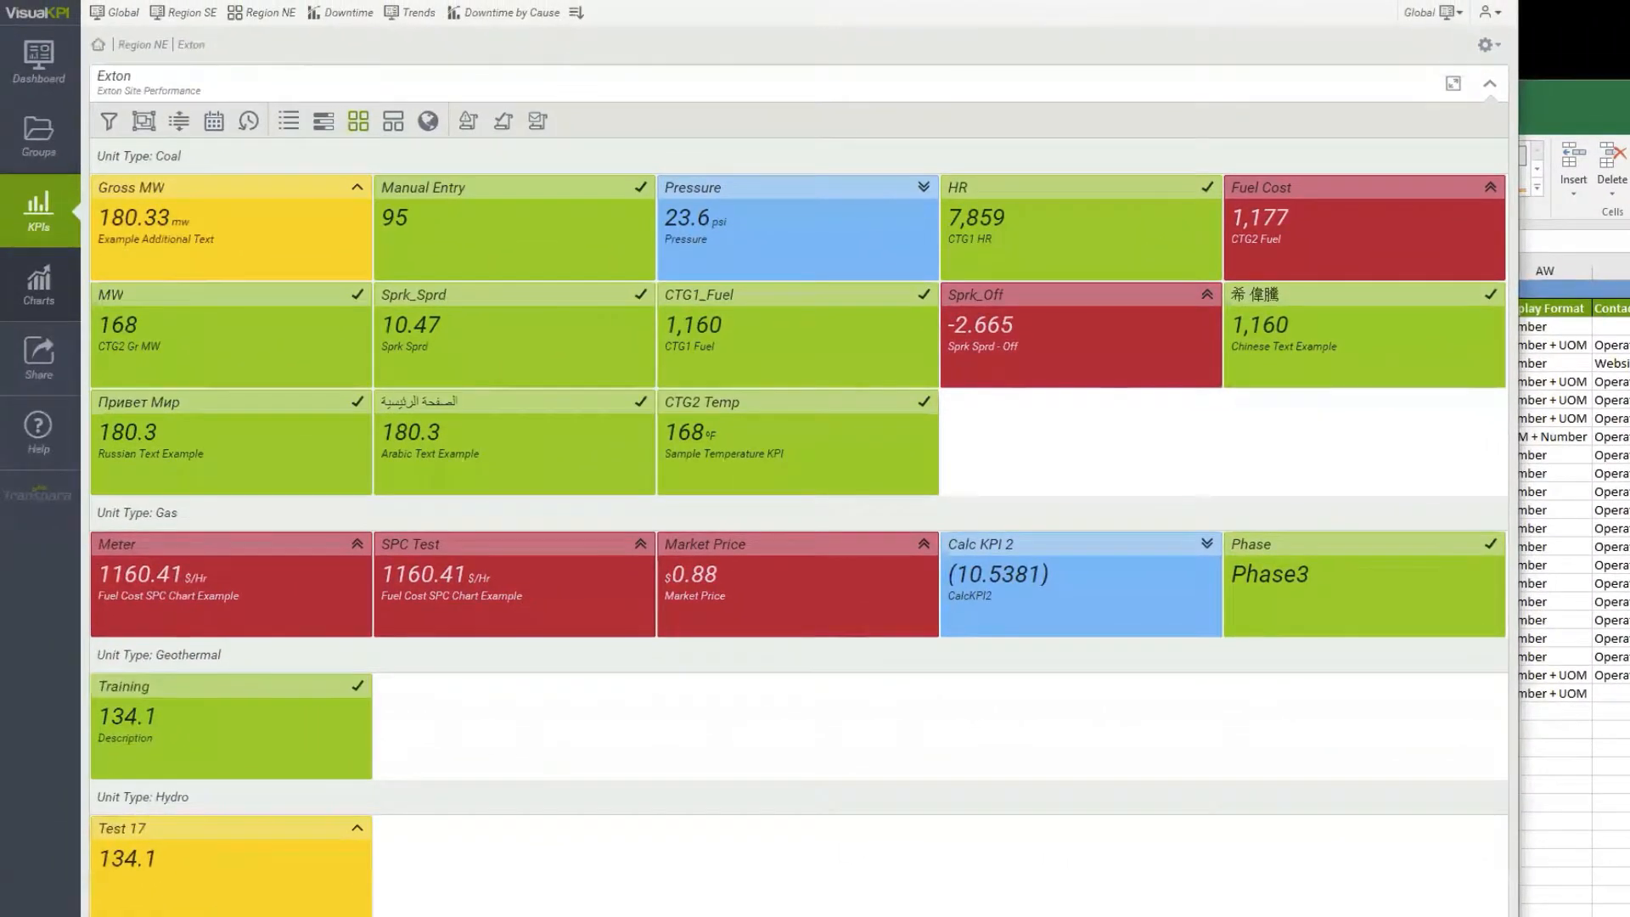
key(F5)
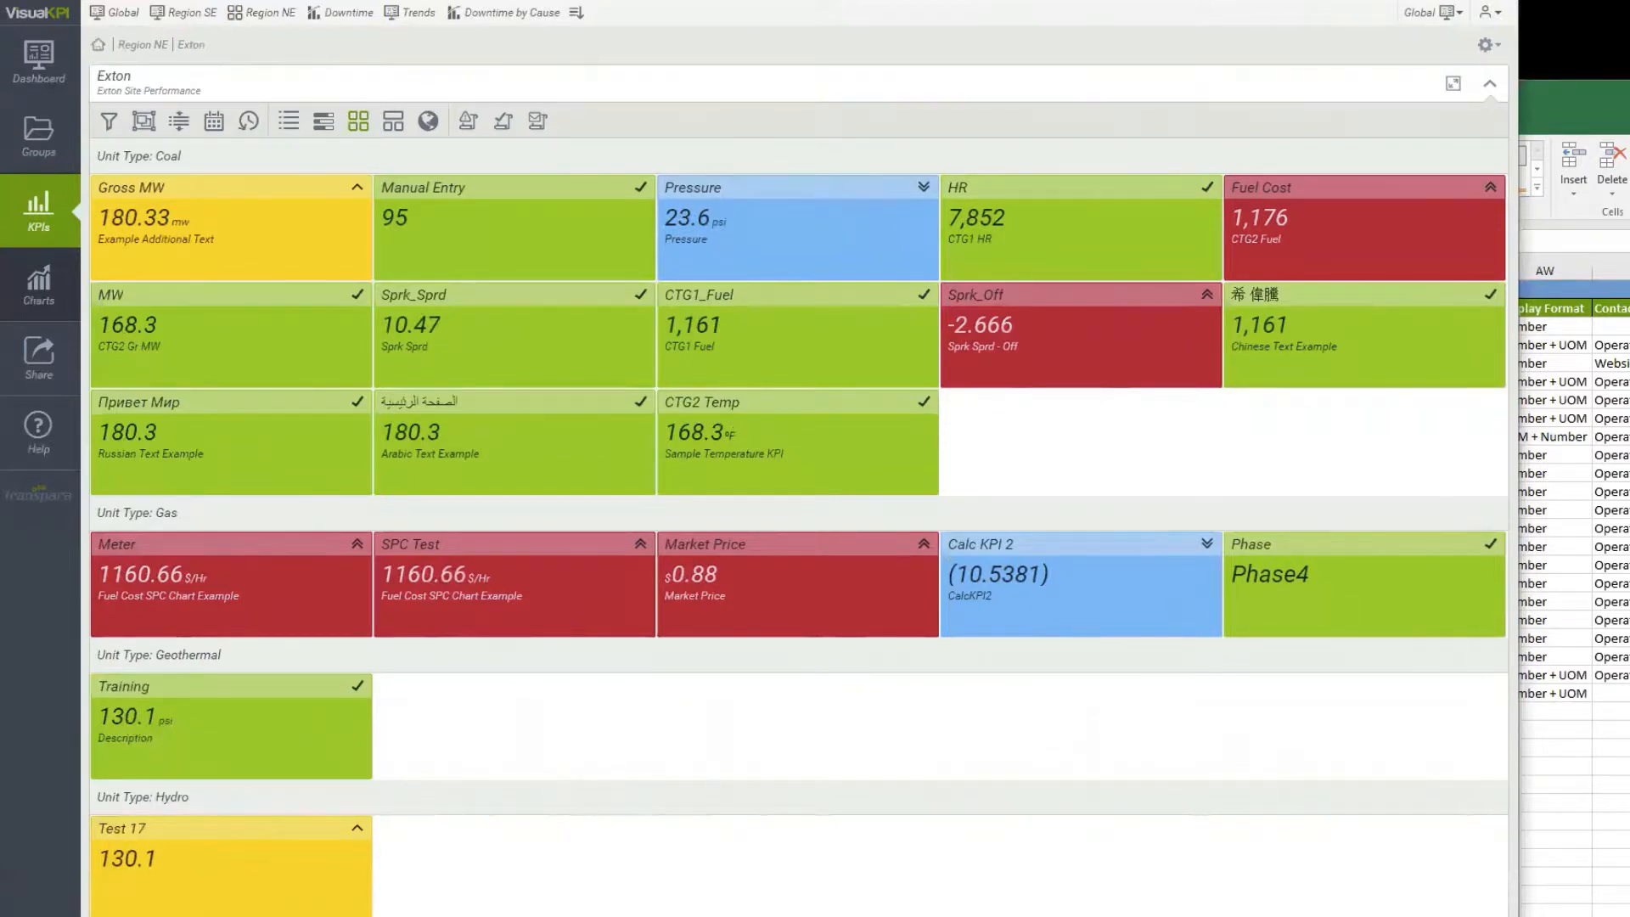
Return to the Designer worksheet and look over the remaining User Experience columns, including the alert, trend, Latitude and Longitude settings.
key(alt+Tab)
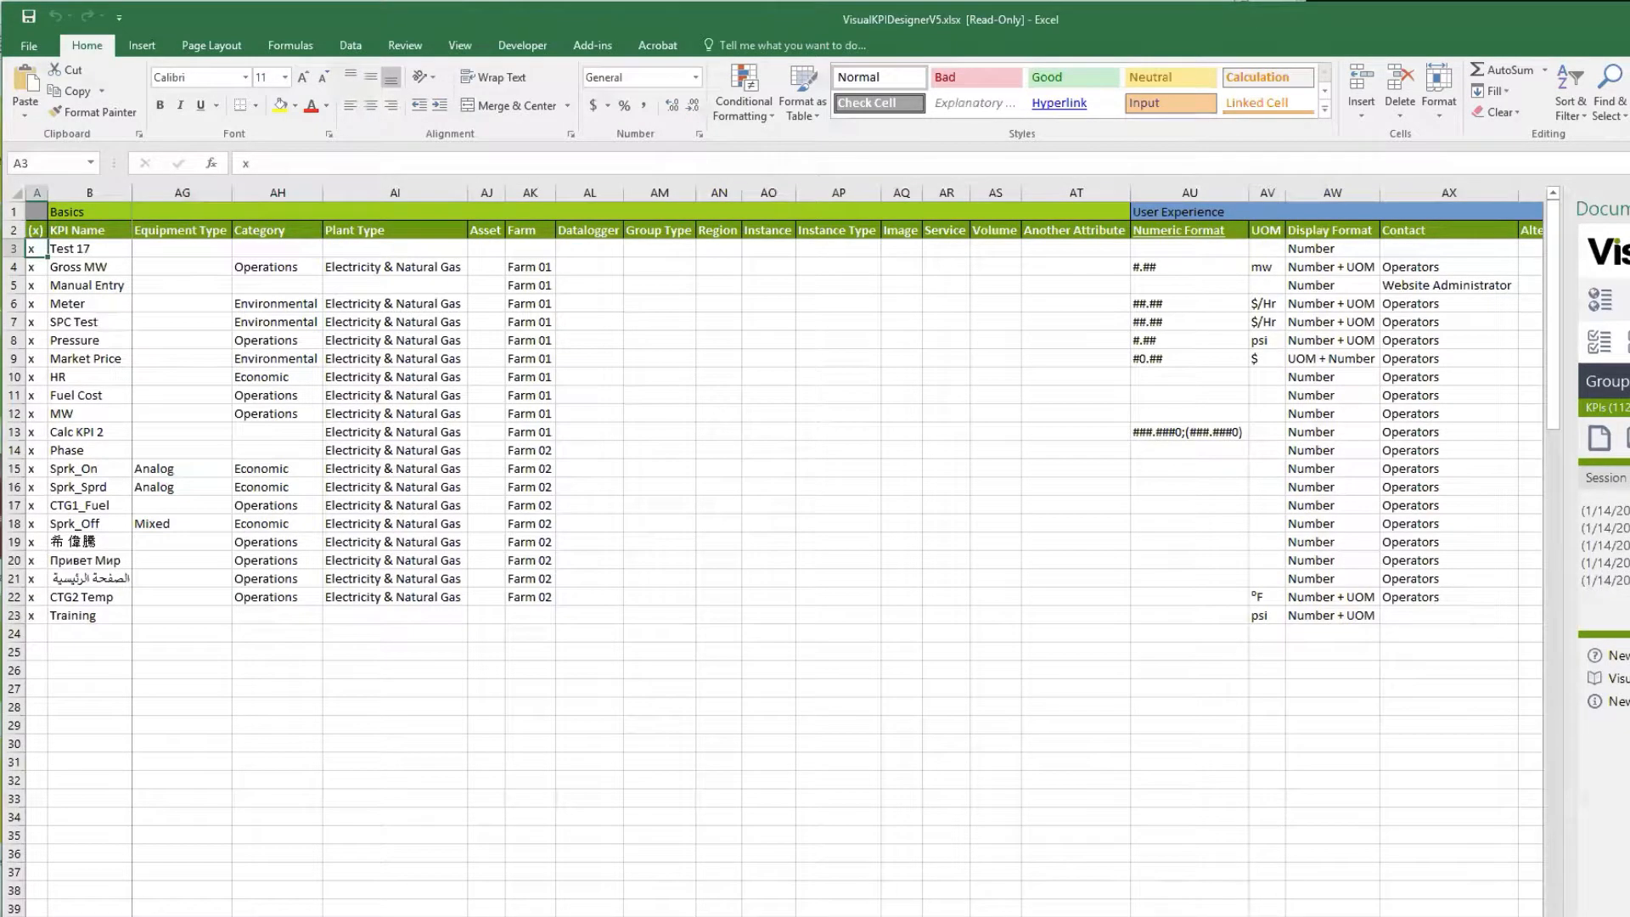
scroll(838, 549, right, 6)
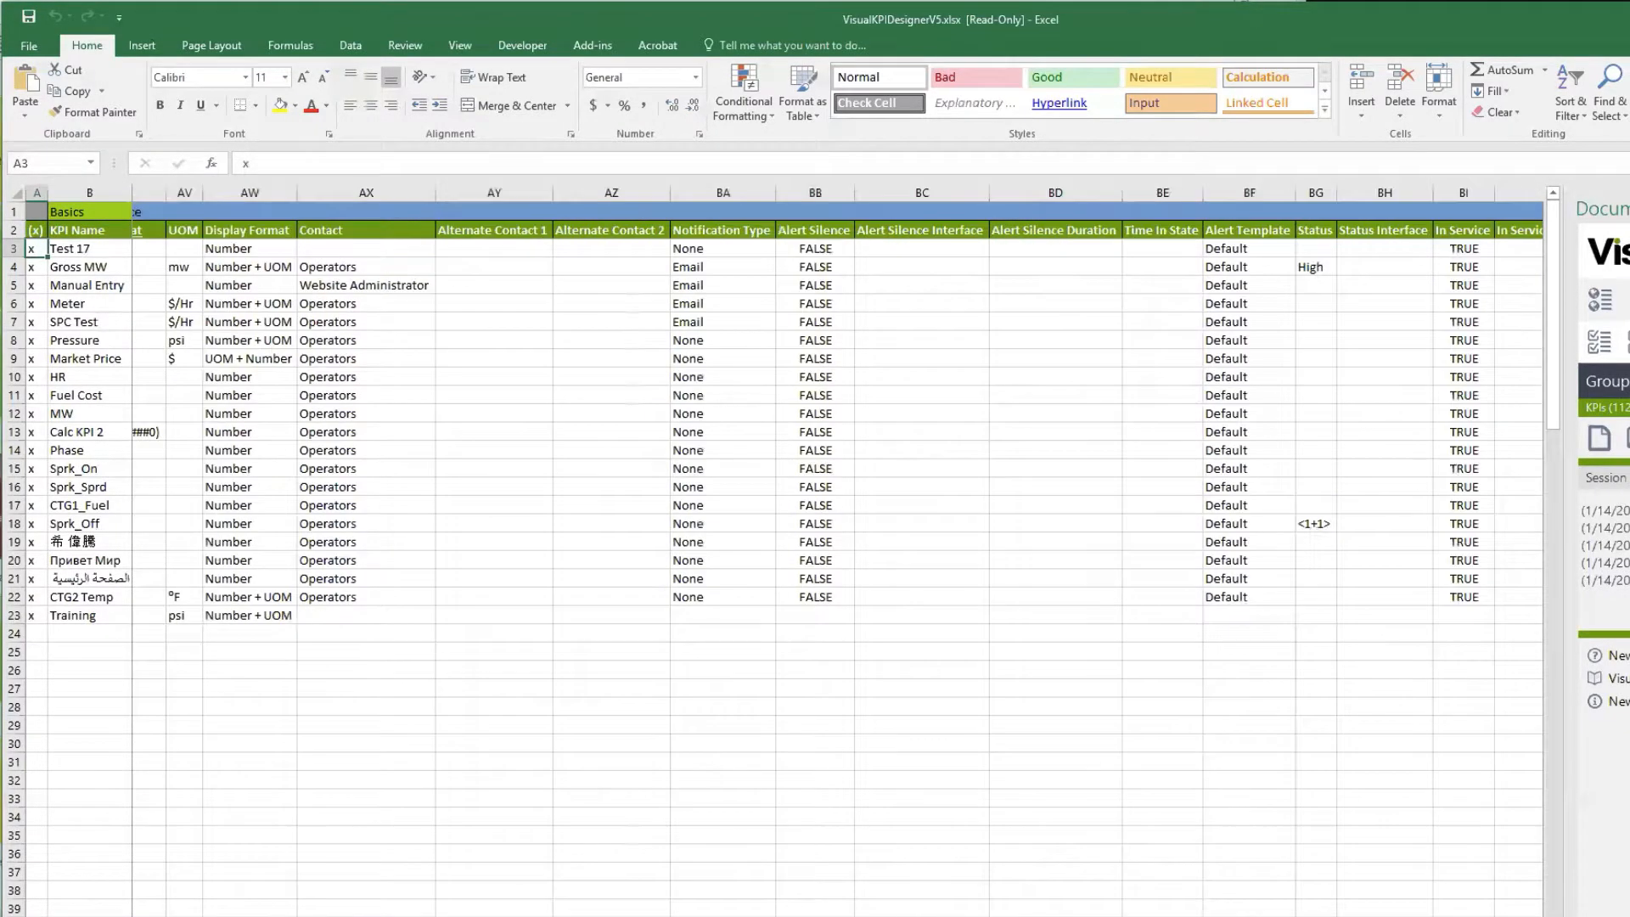
scroll(838, 550, right, 6)
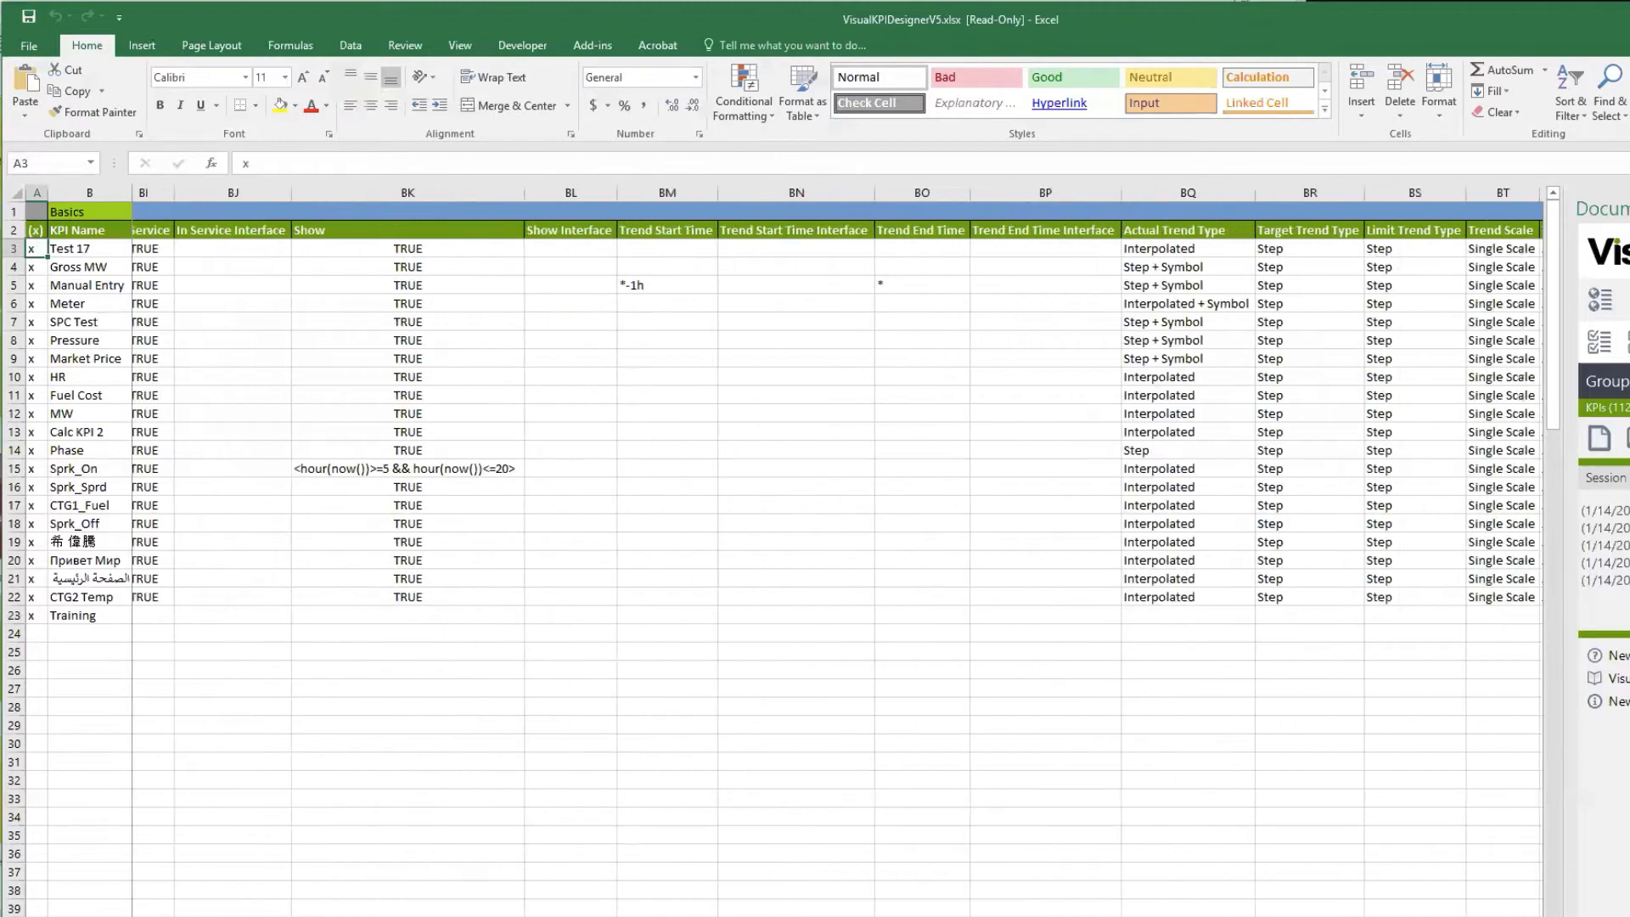
scroll(837, 550, right, 6)
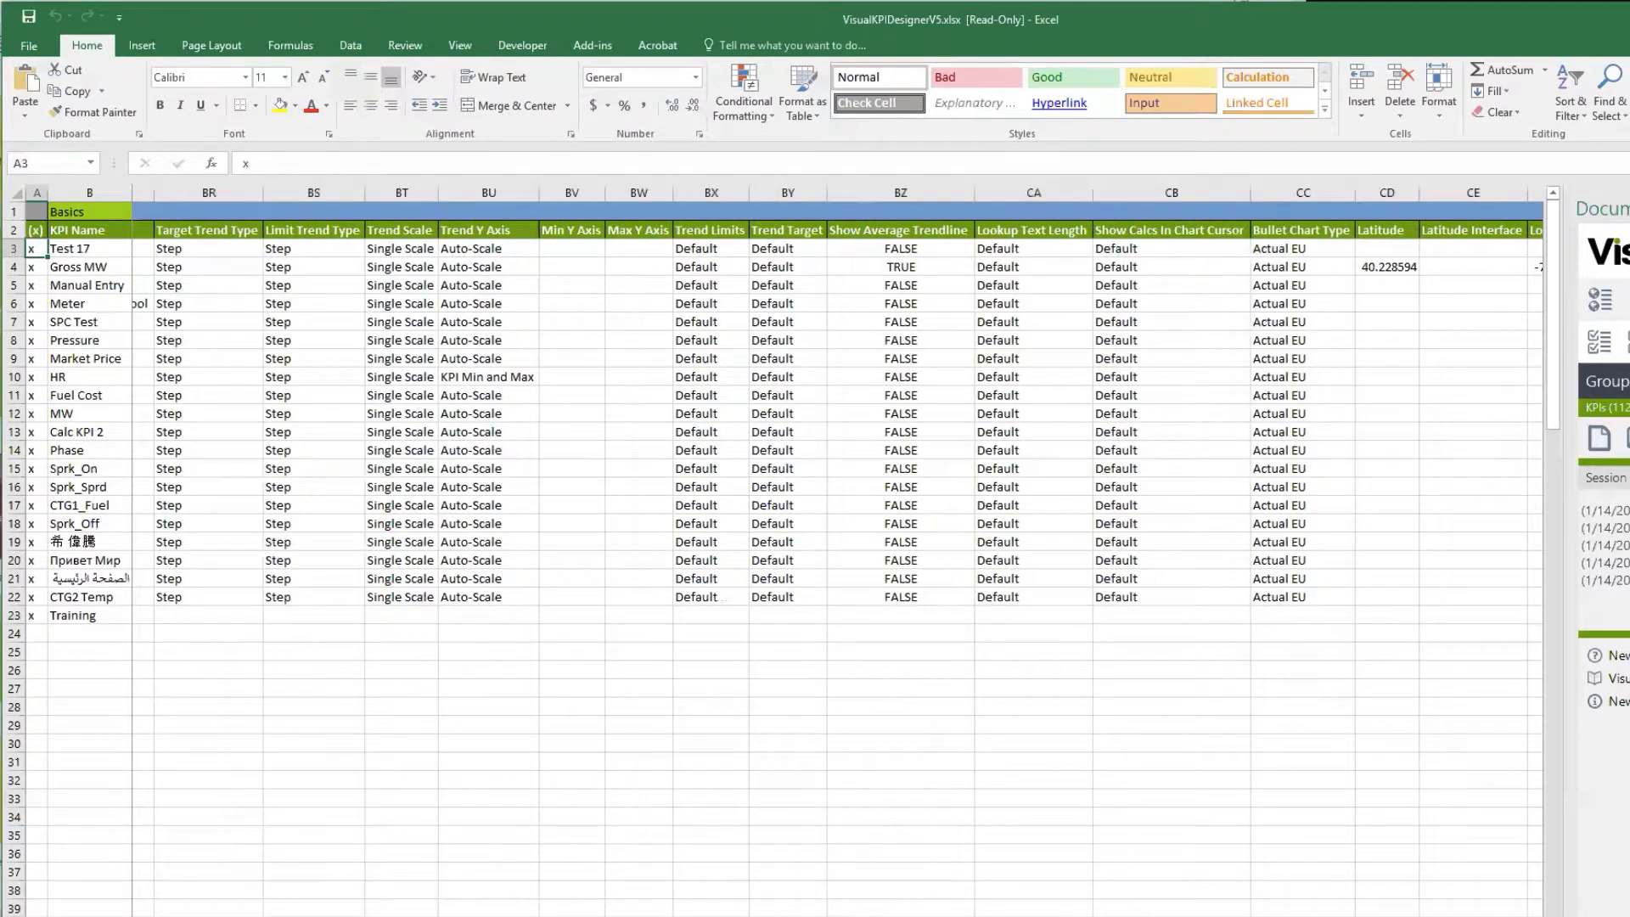
scroll(1077, 286, right, 6)
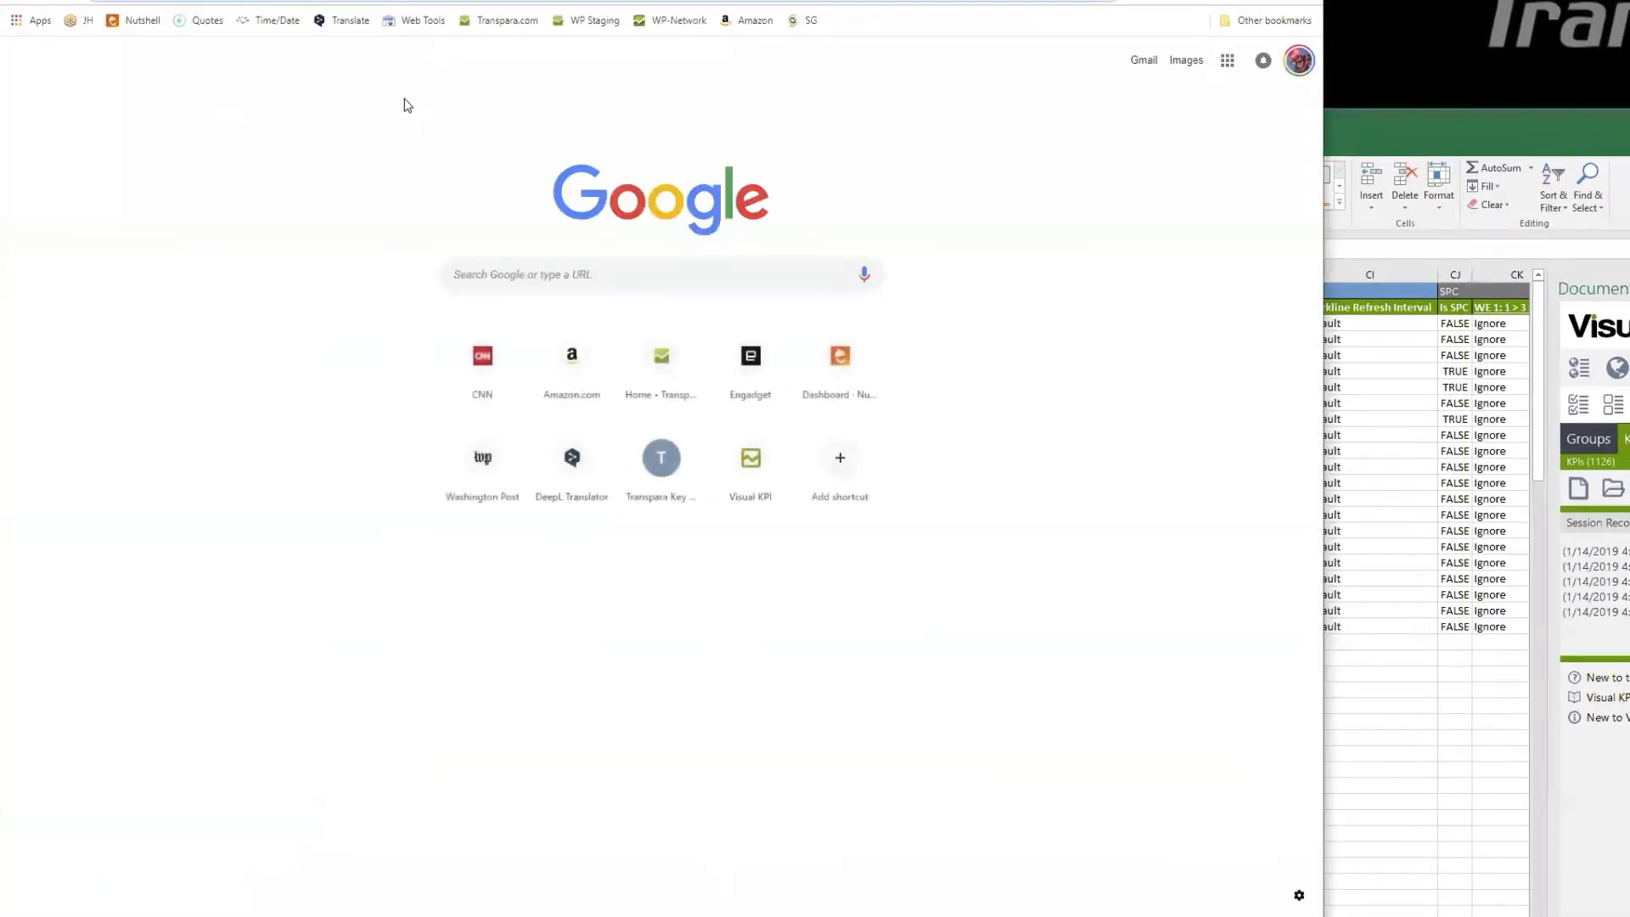
Open Google Maps in the browser and locate Alcatraz Island near San Francisco in satellite view.
text(map)
key(Return)
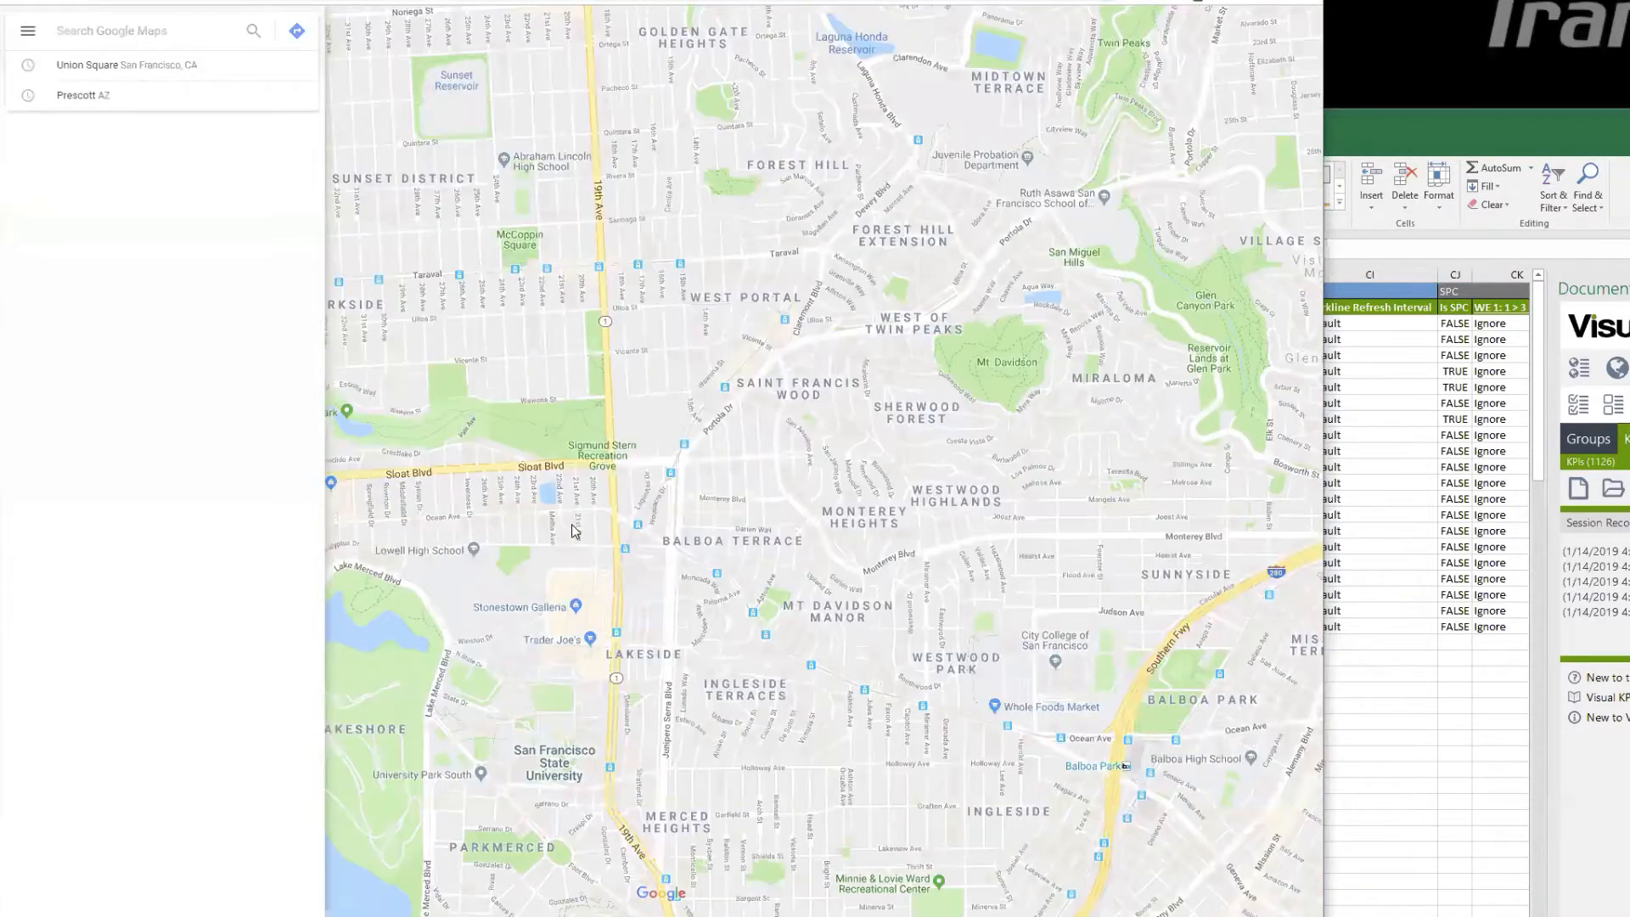
scroll(572, 526, down, 3)
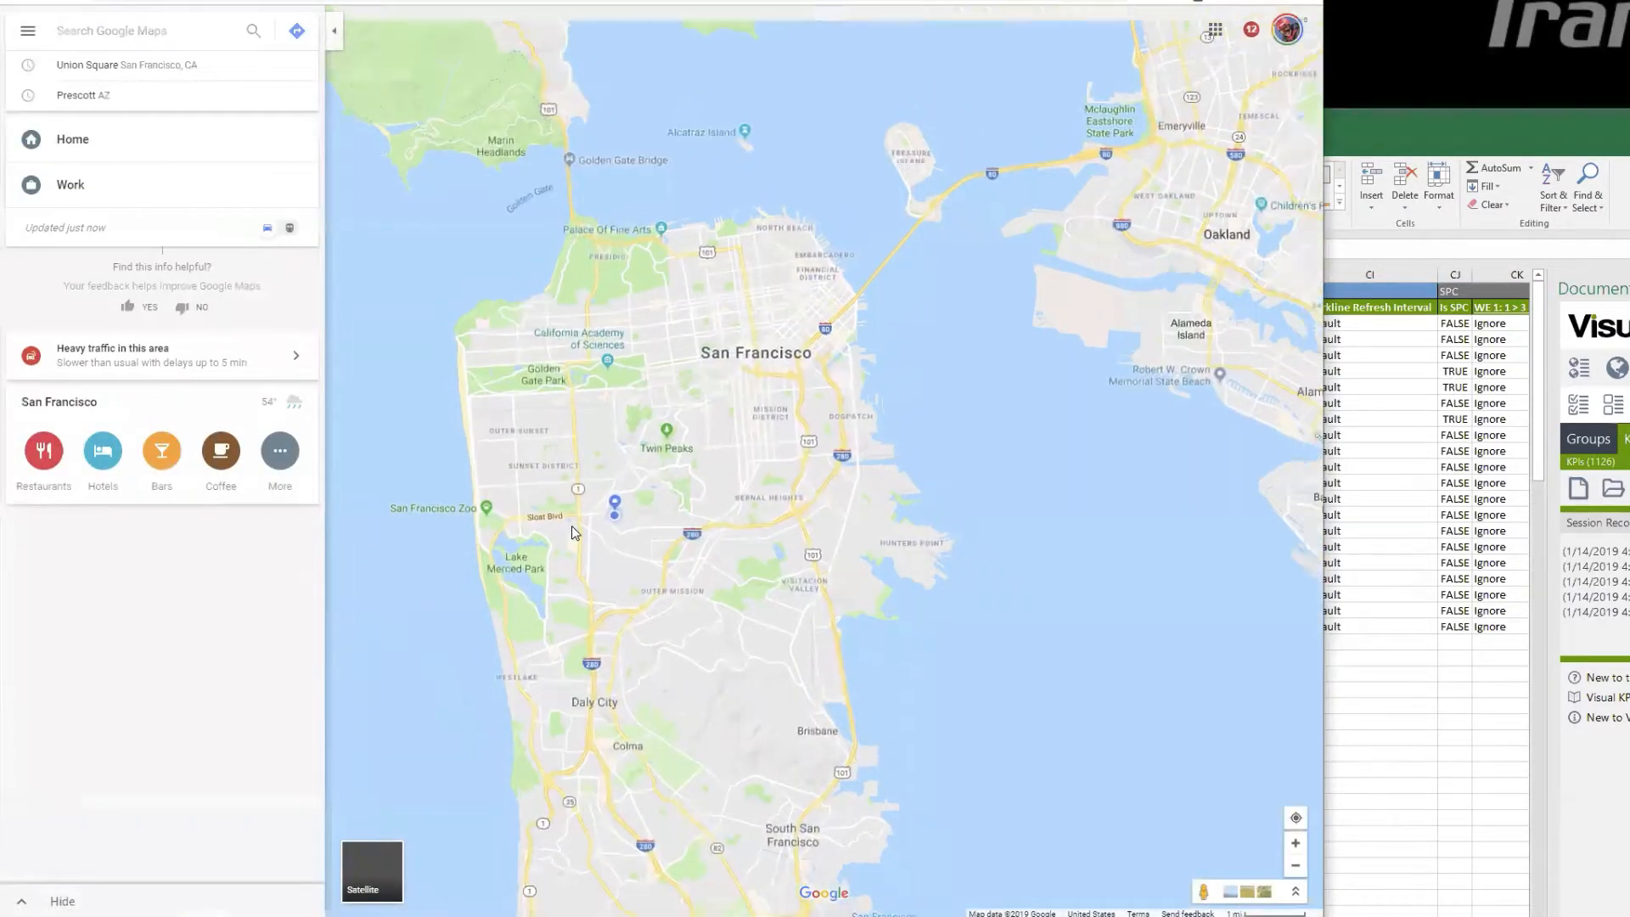
drag(728, 284, 776, 472)
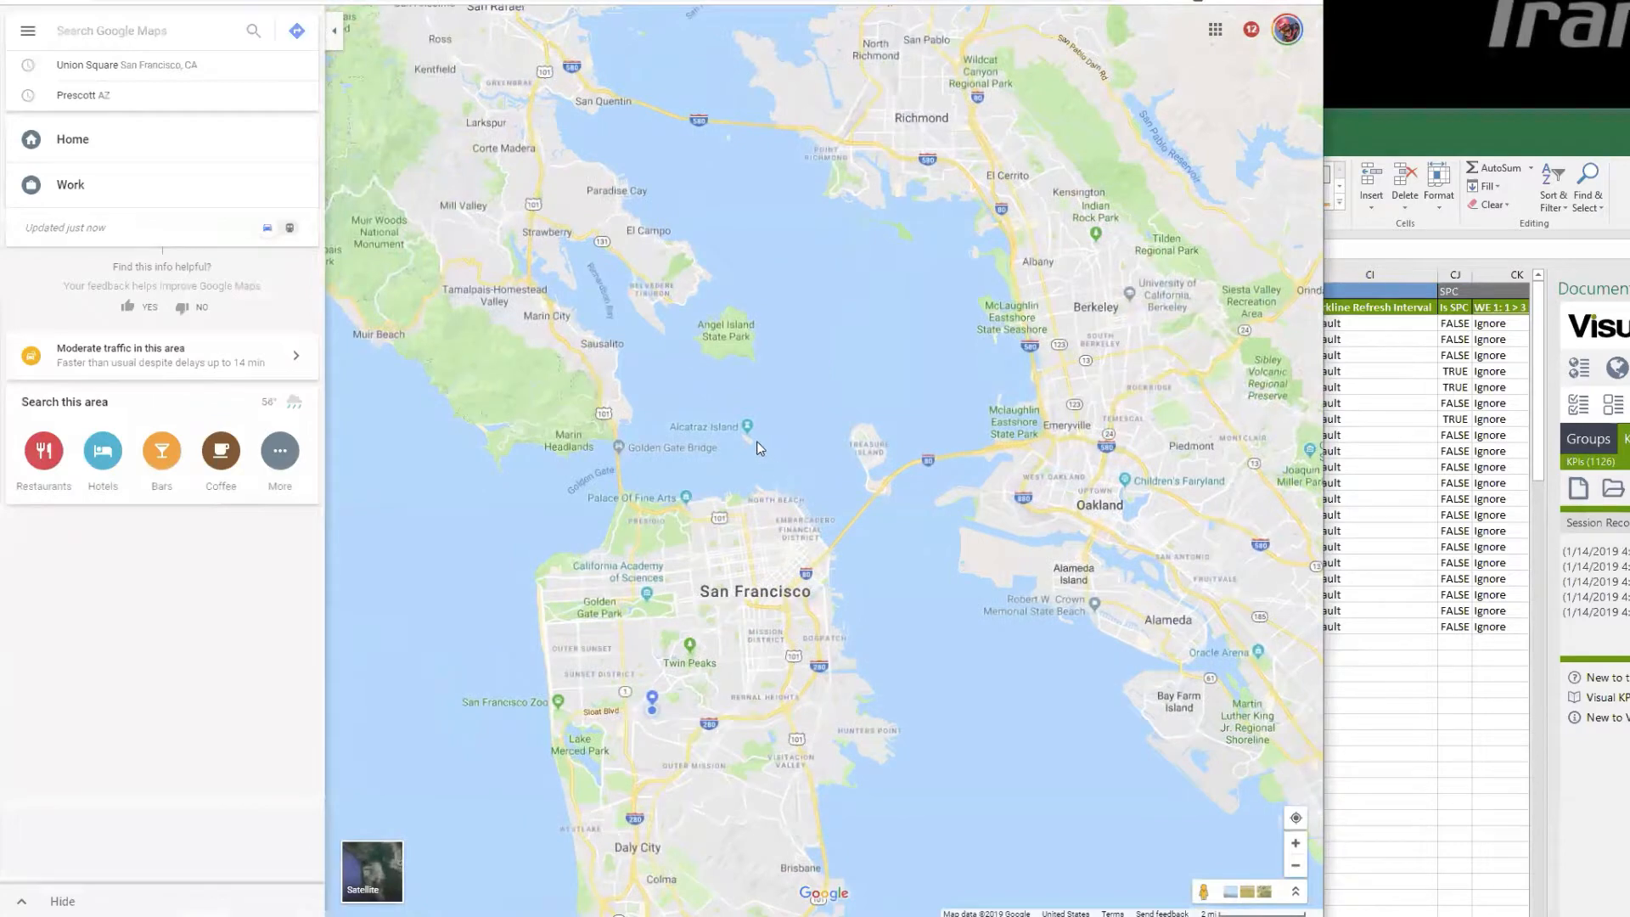
scroll(756, 441, up, 5)
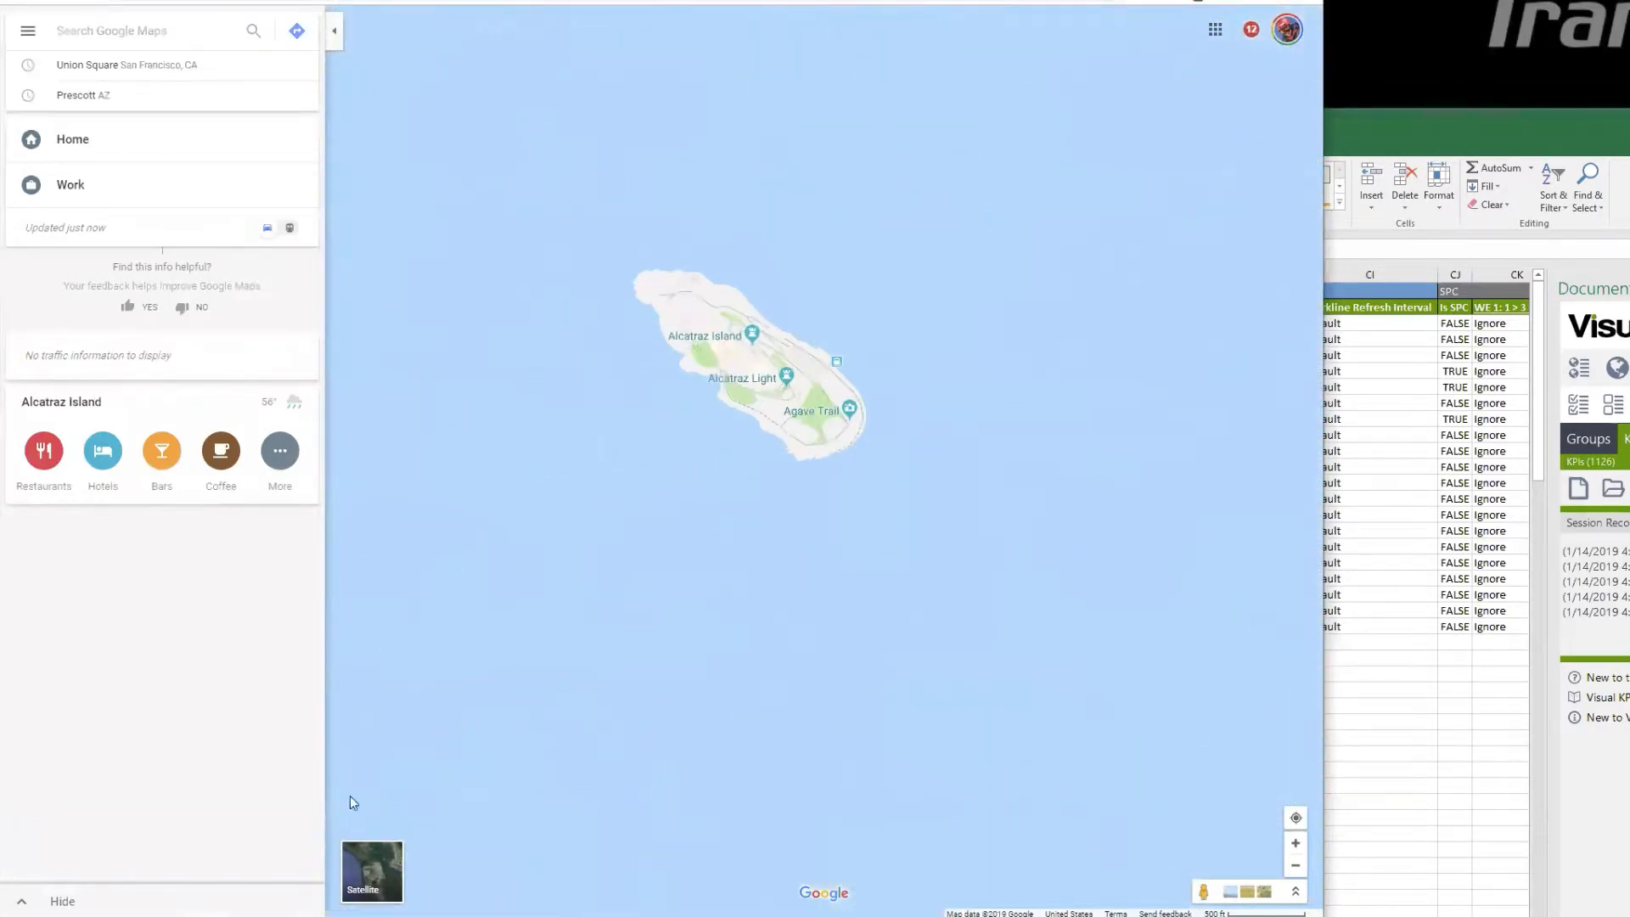
click(376, 874)
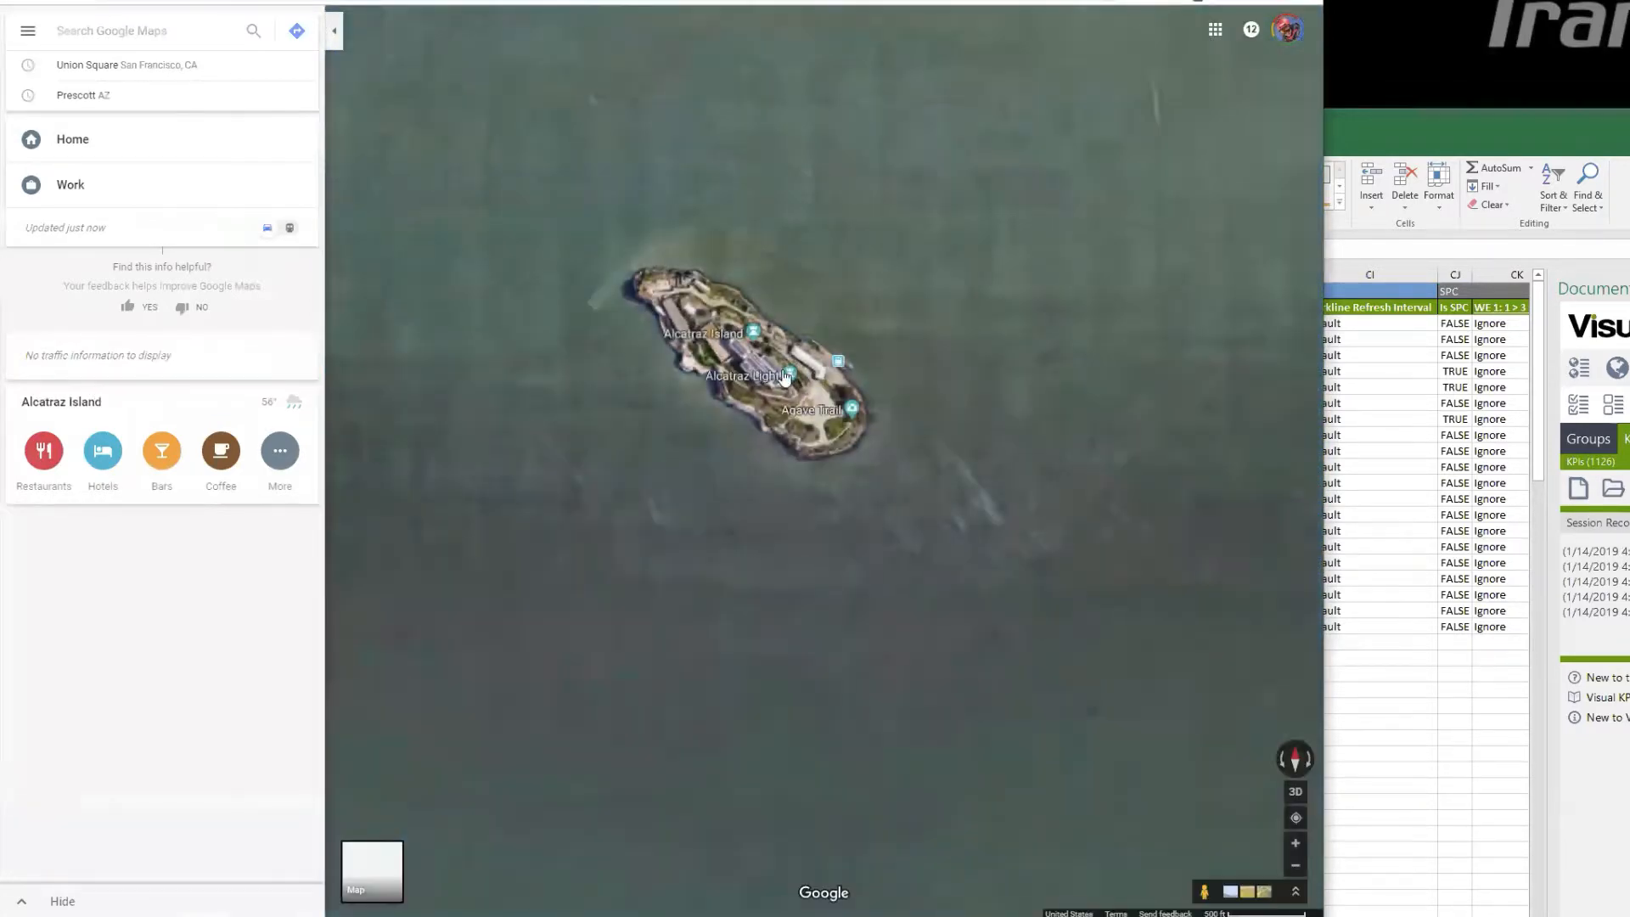
scroll(784, 378, up, 4)
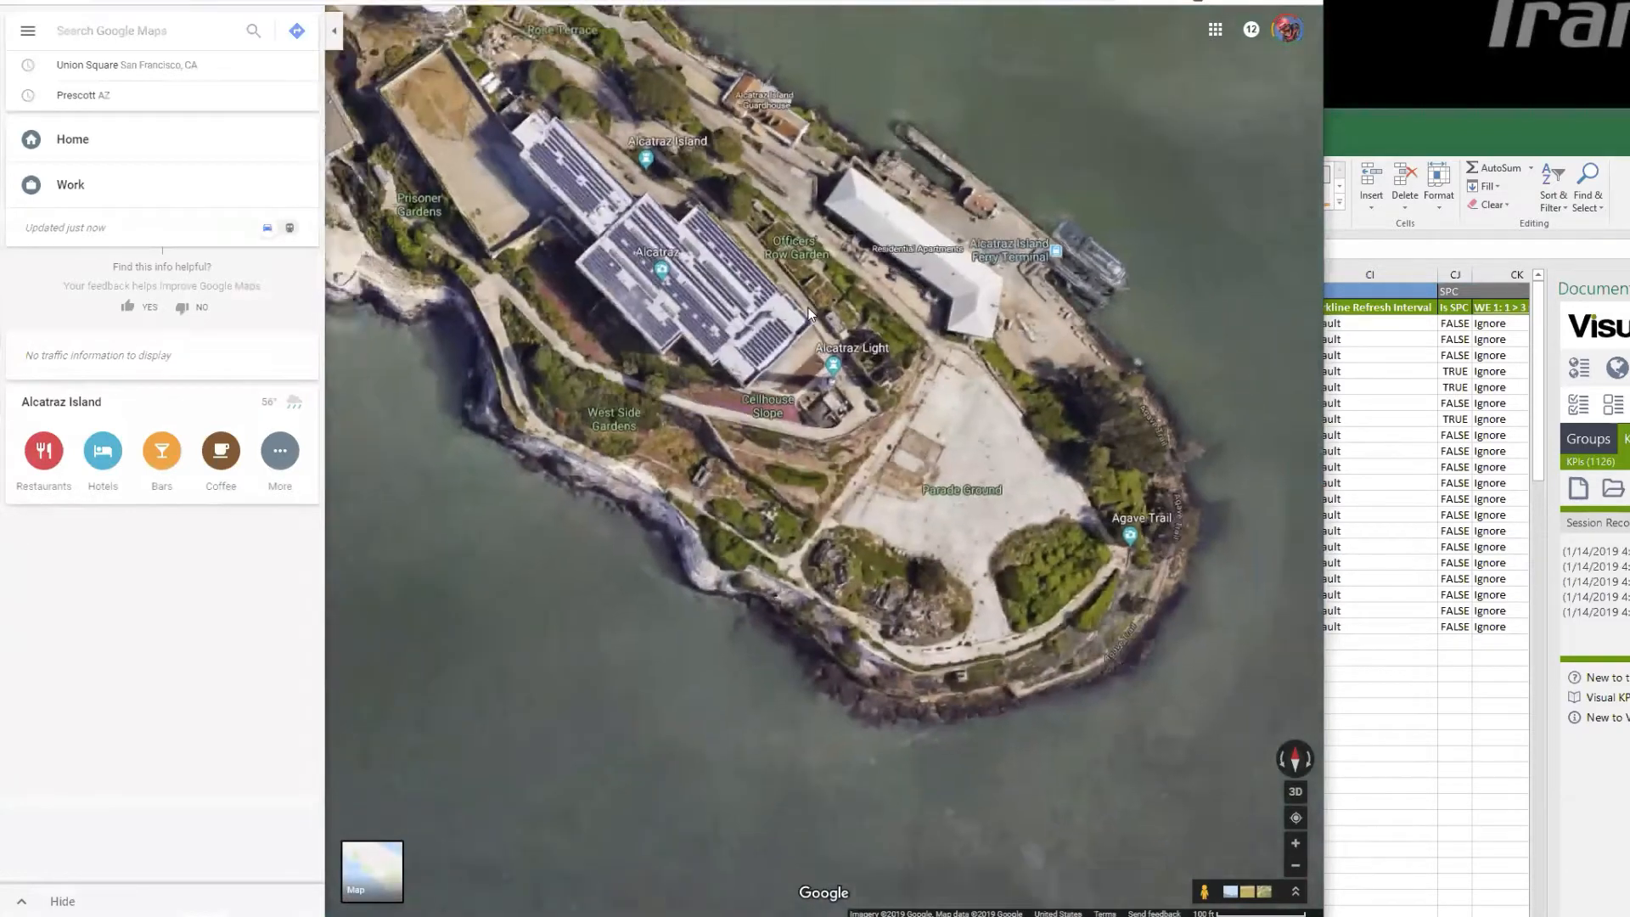
Look up the Laundry Building's location on Alcatraz Island and copy its coordinates, 37.827401, -122.424591.
scroll(810, 314, down, 1)
drag(876, 378, 1036, 526)
drag(758, 338, 839, 373)
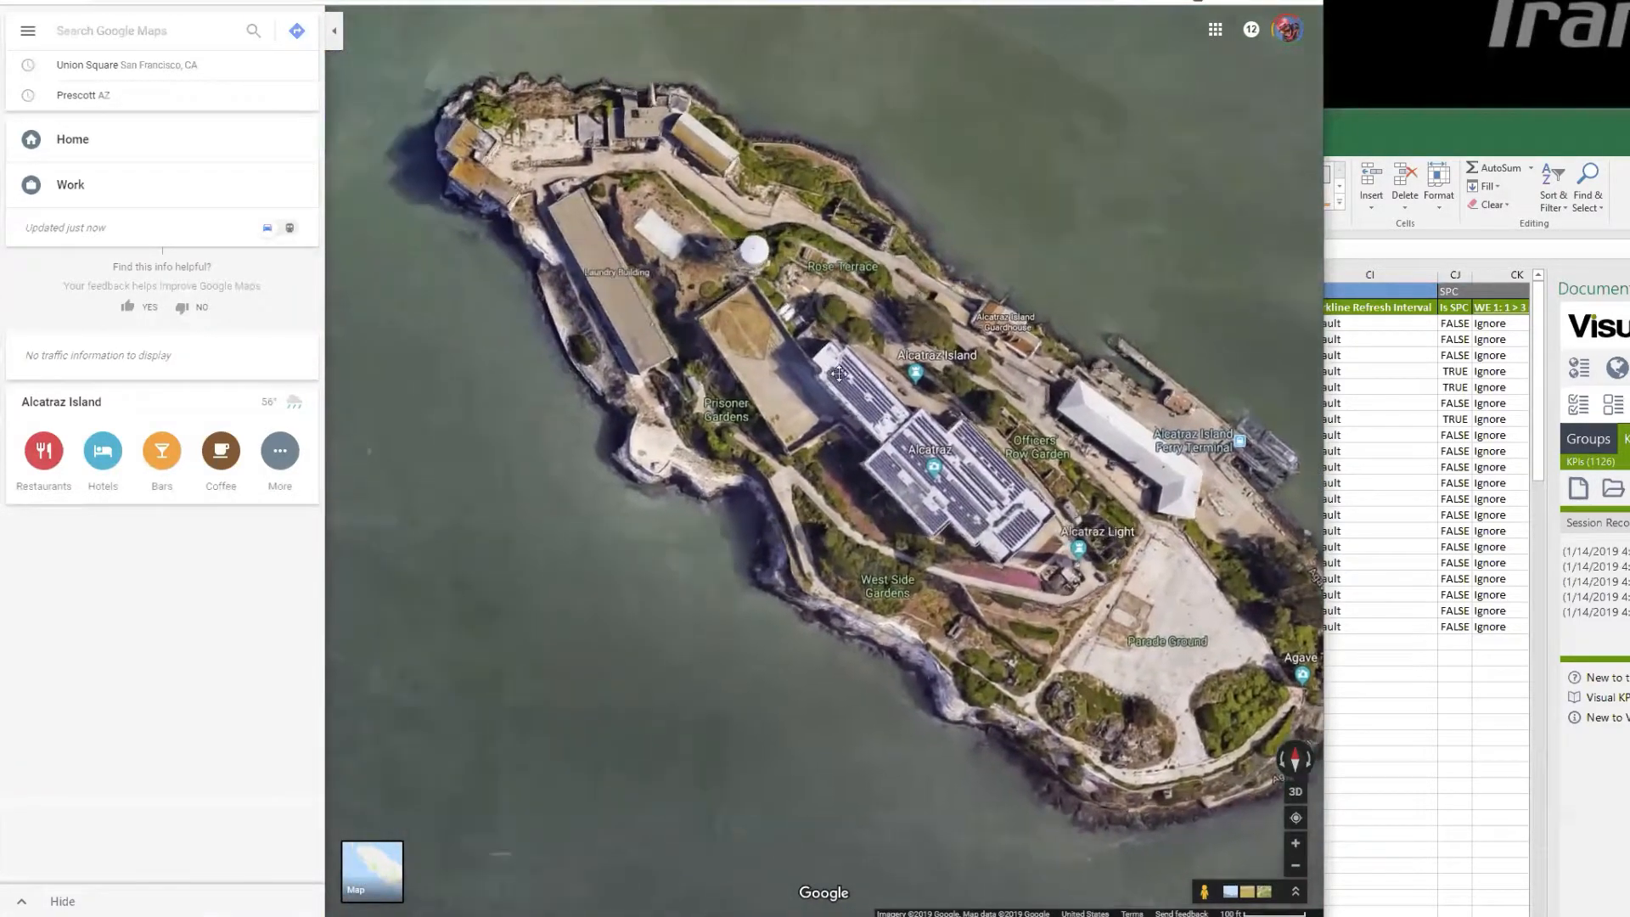
right_click(676, 314)
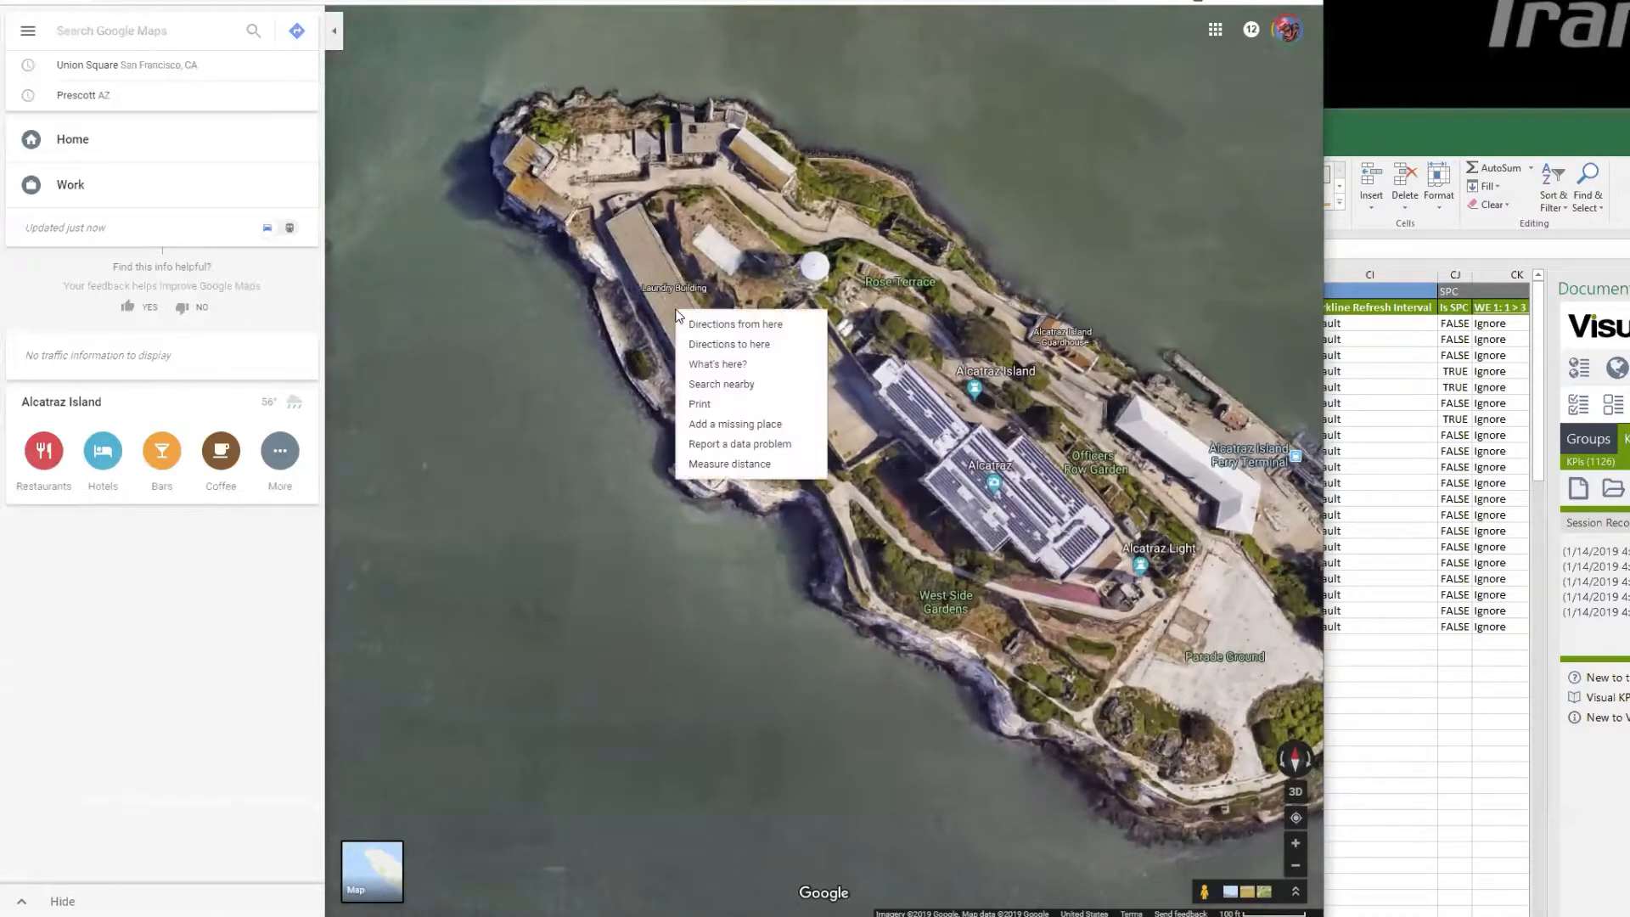
click(729, 371)
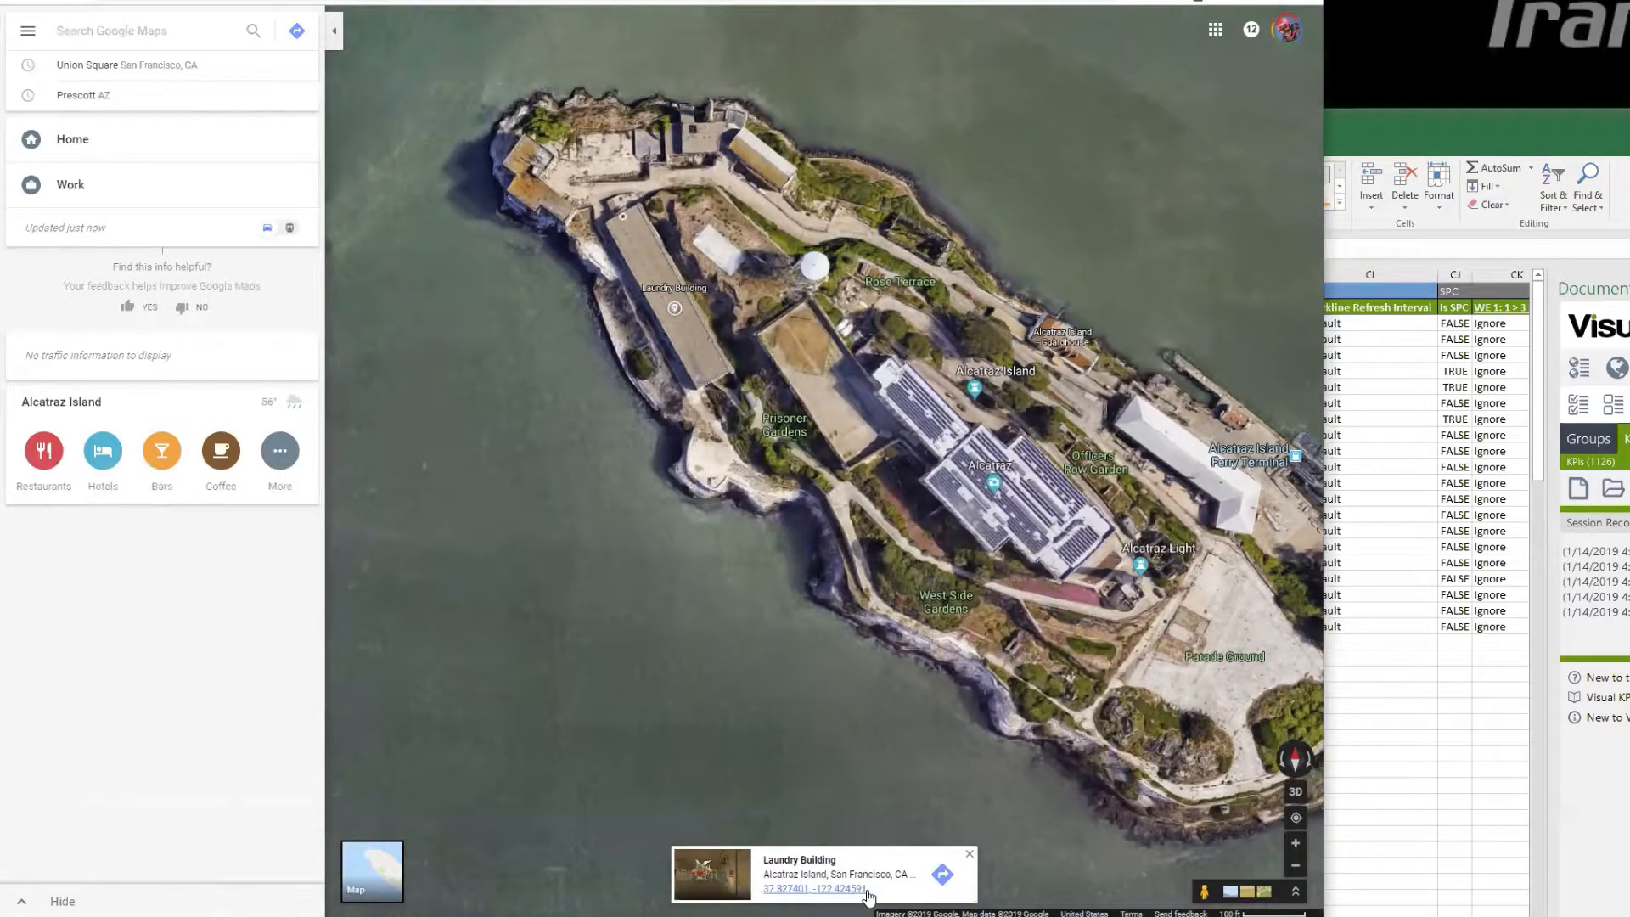
click(814, 889)
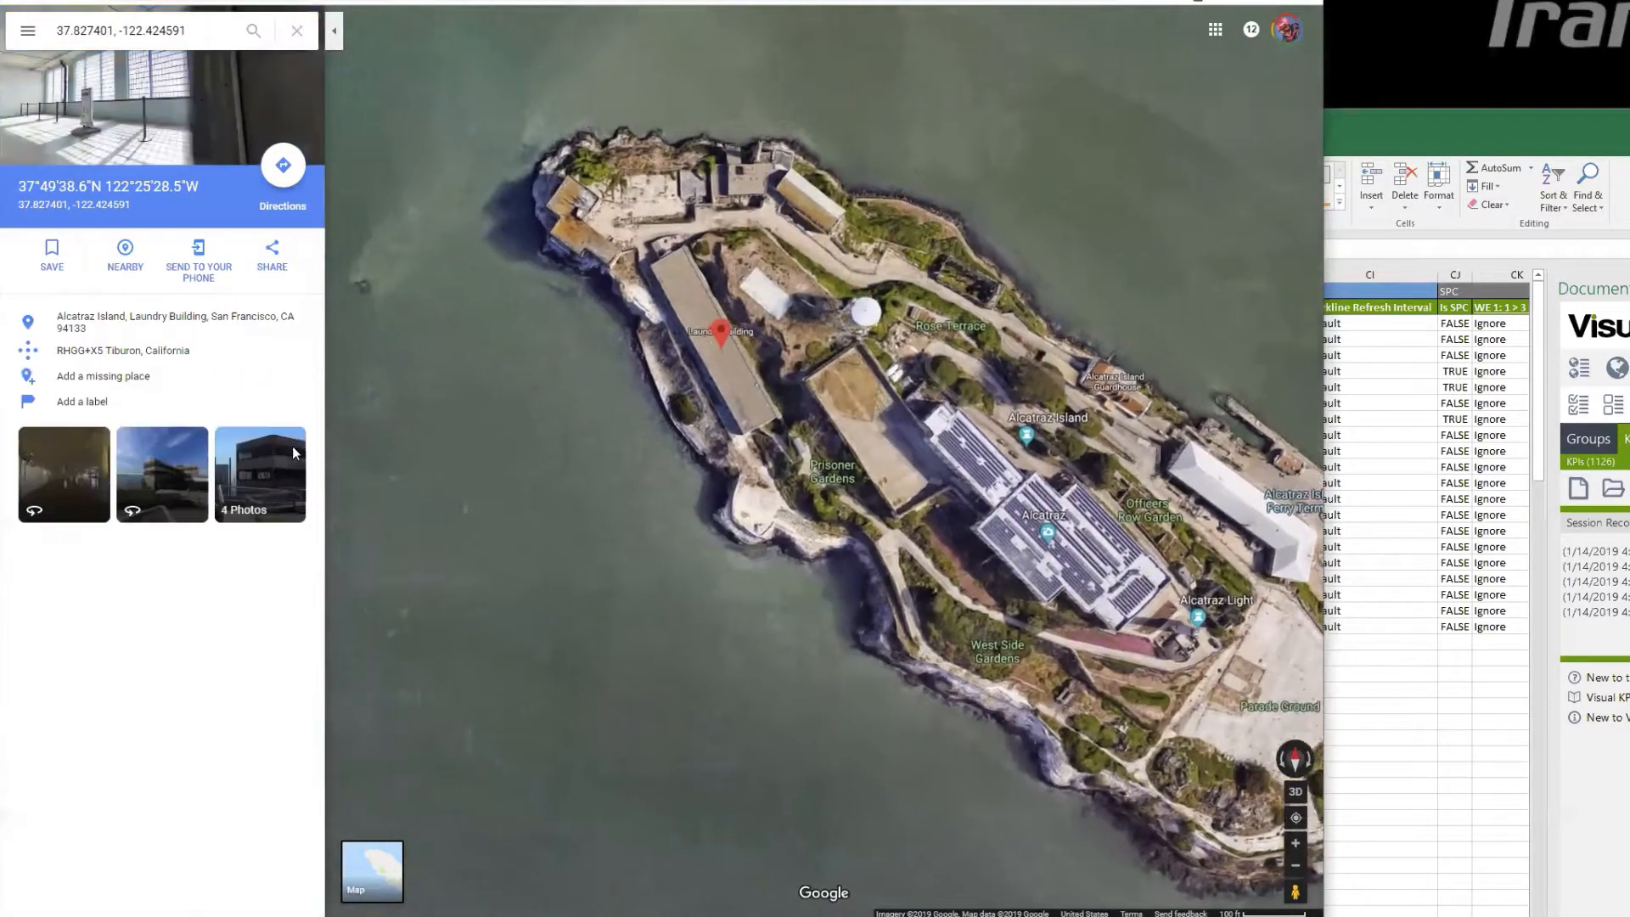
drag(189, 31, 51, 33)
key(ctrl+c)
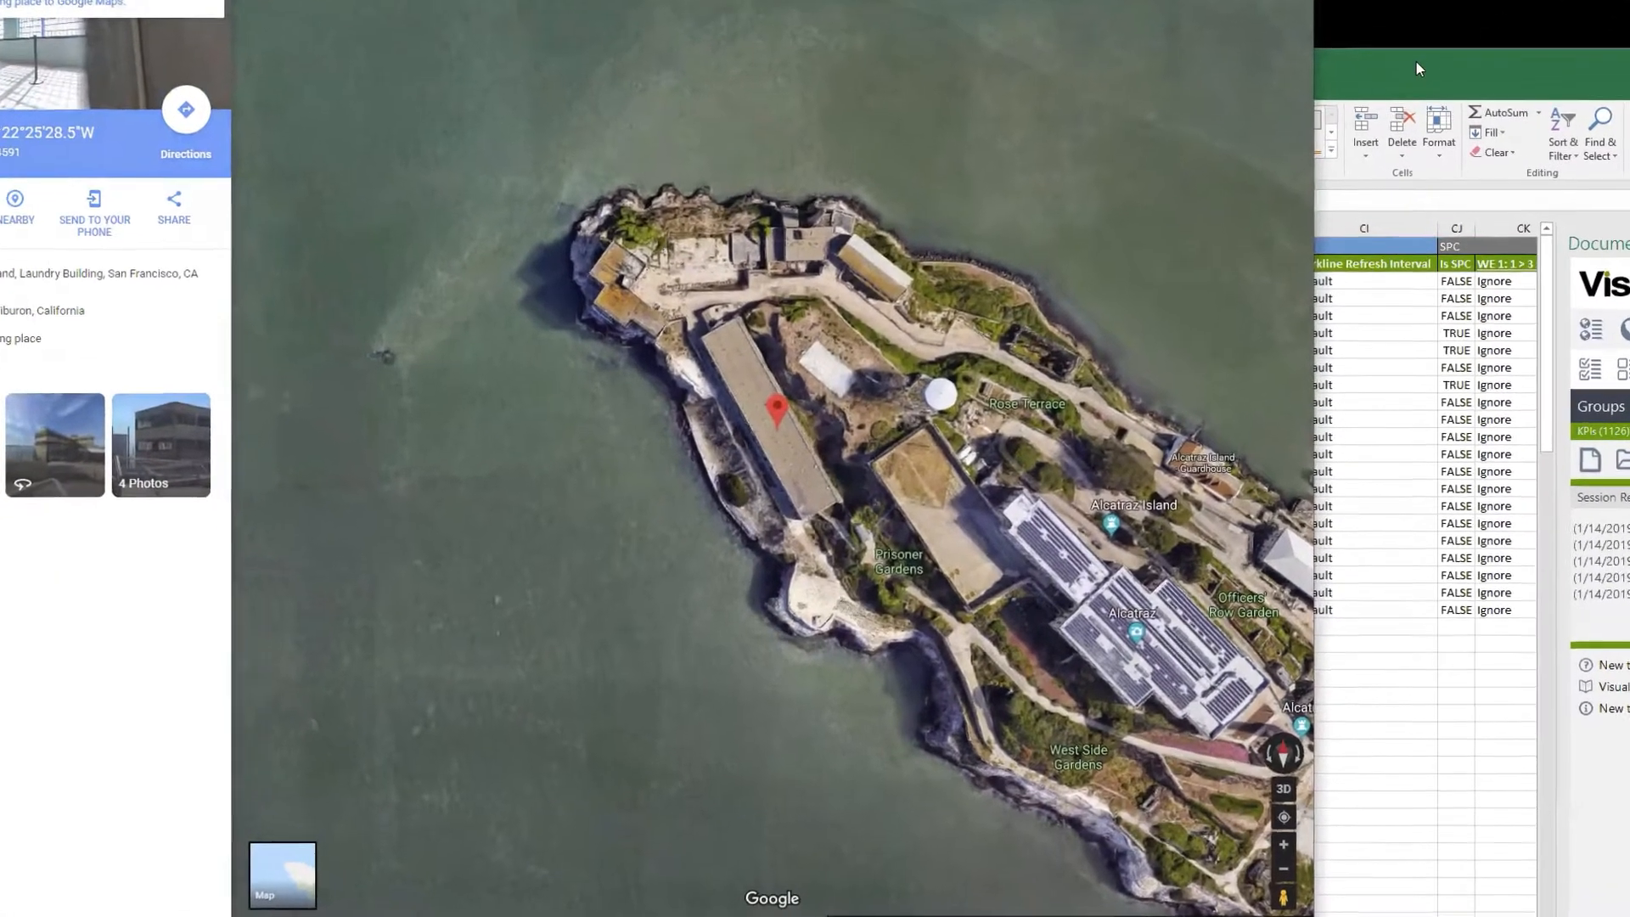
Paste the coordinates into the Training KPI's Latitude in the Designer worksheet and cut the longitude part, keeping 37.827401.
click(1419, 124)
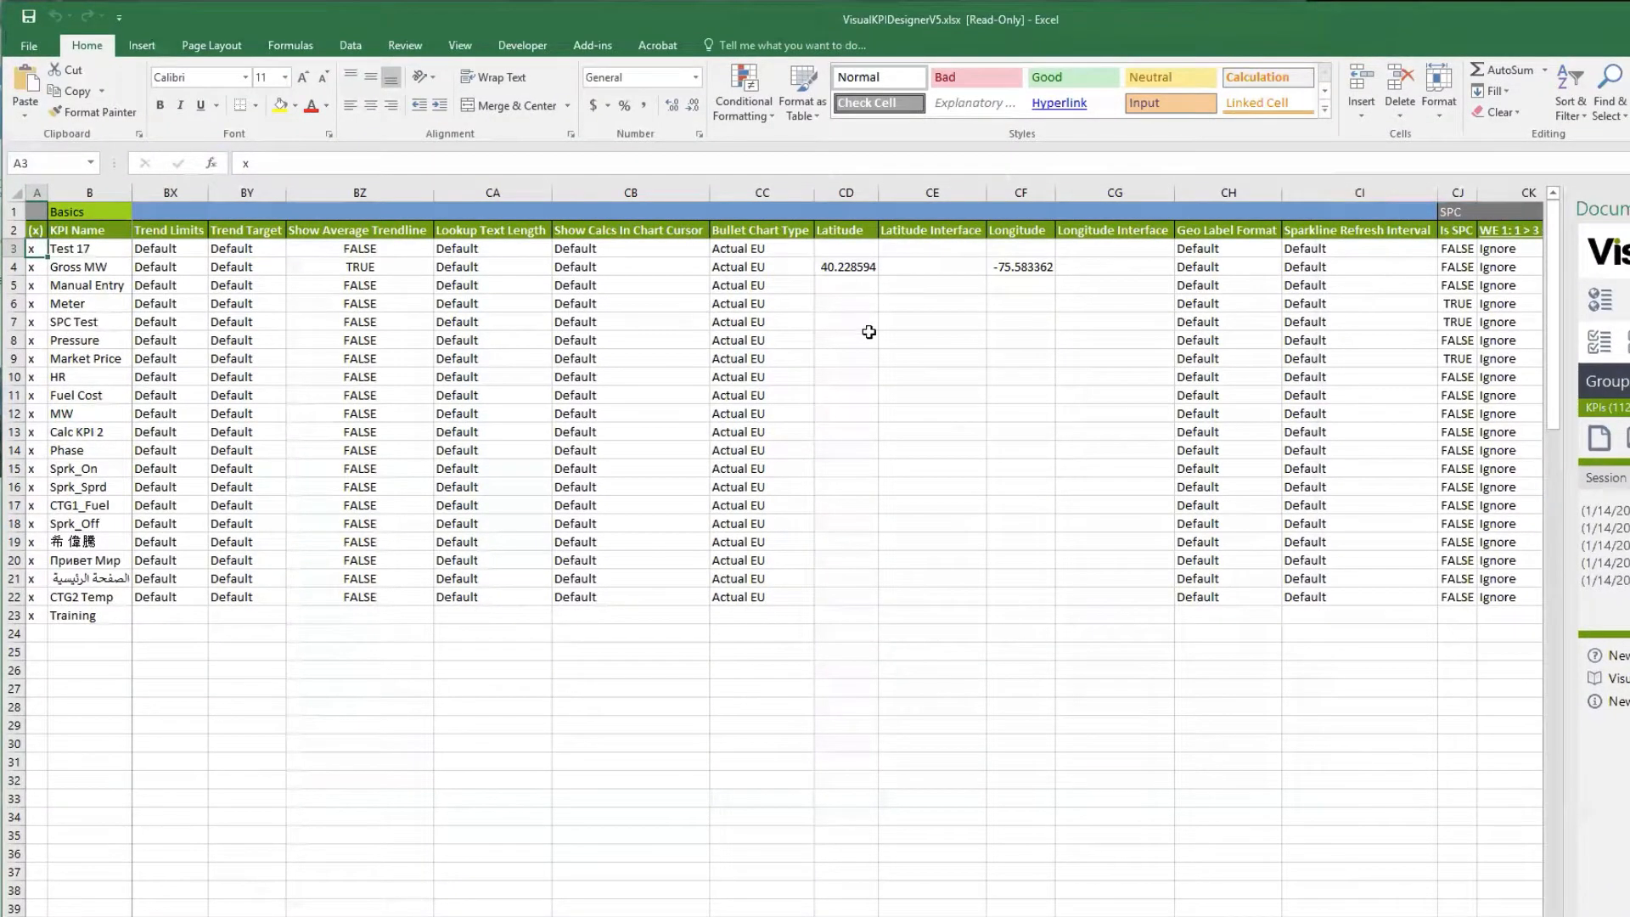
click(852, 611)
key(ctrl+v)
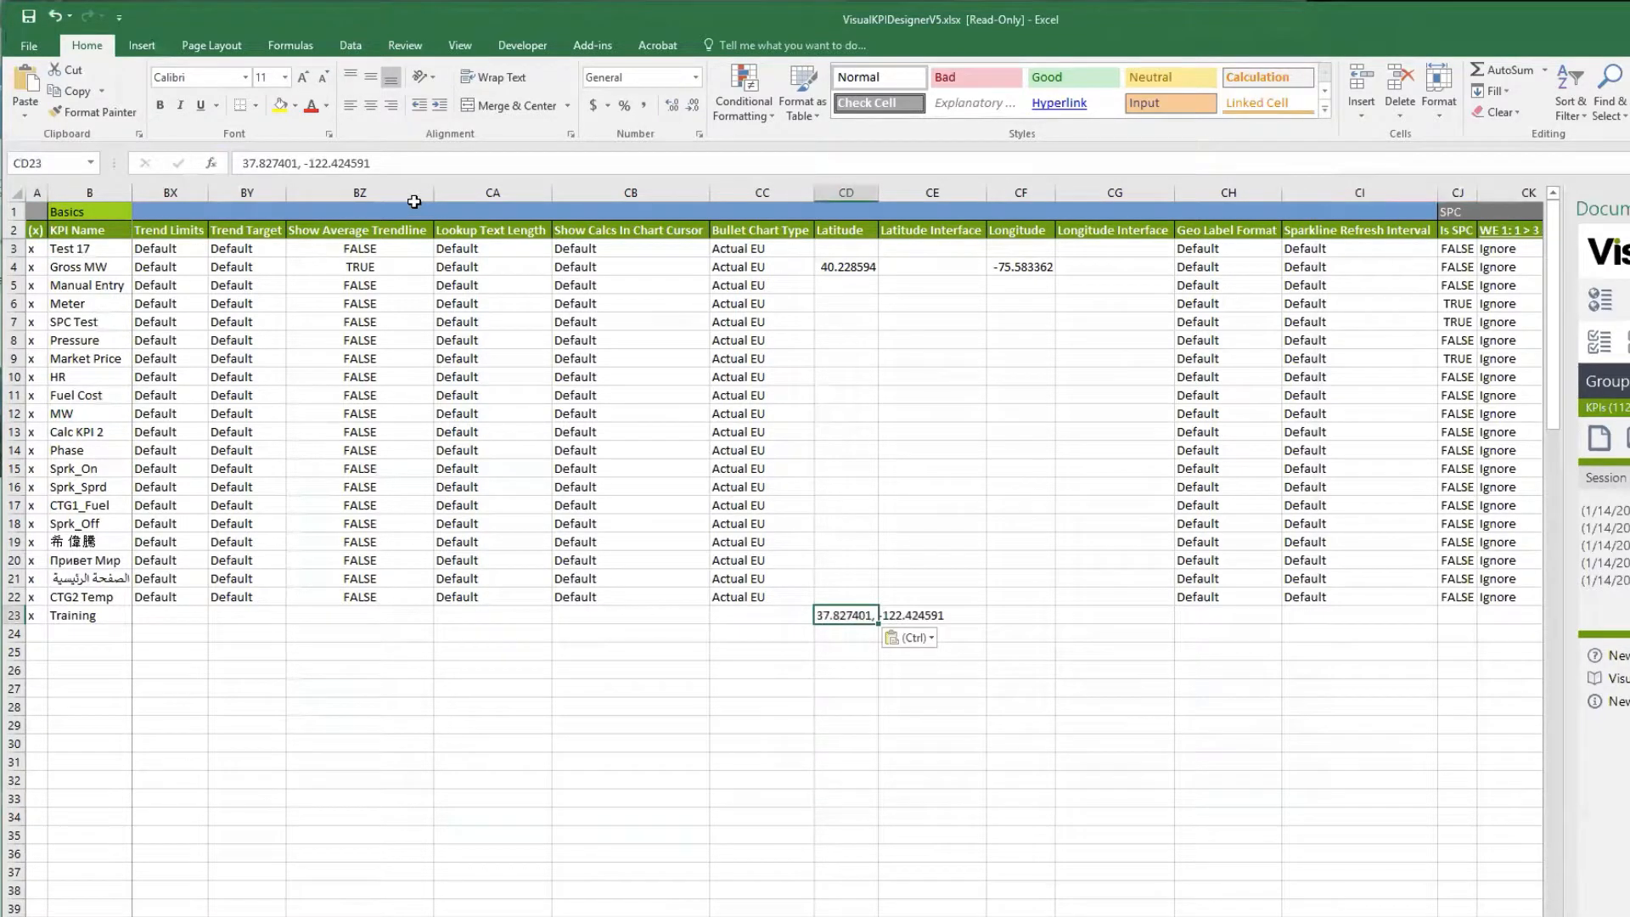
drag(297, 162, 399, 165)
key(ctrl+x)
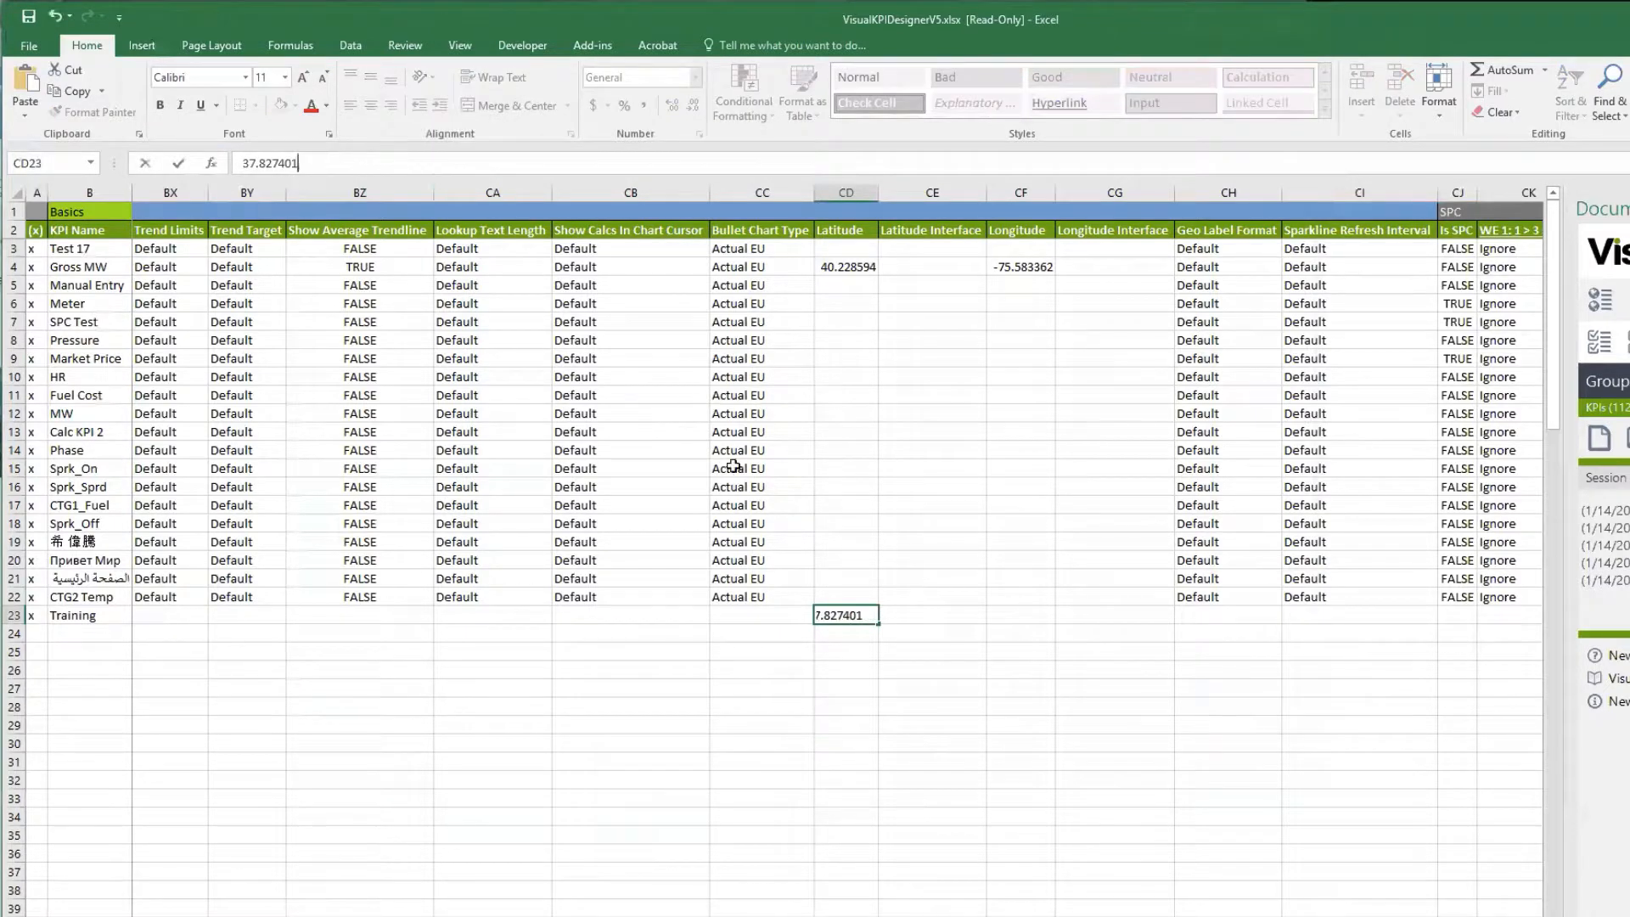
Paste the cut longitude part of the coordinates into the Training KPI's Longitude.
click(1017, 620)
key(ctrl+v)
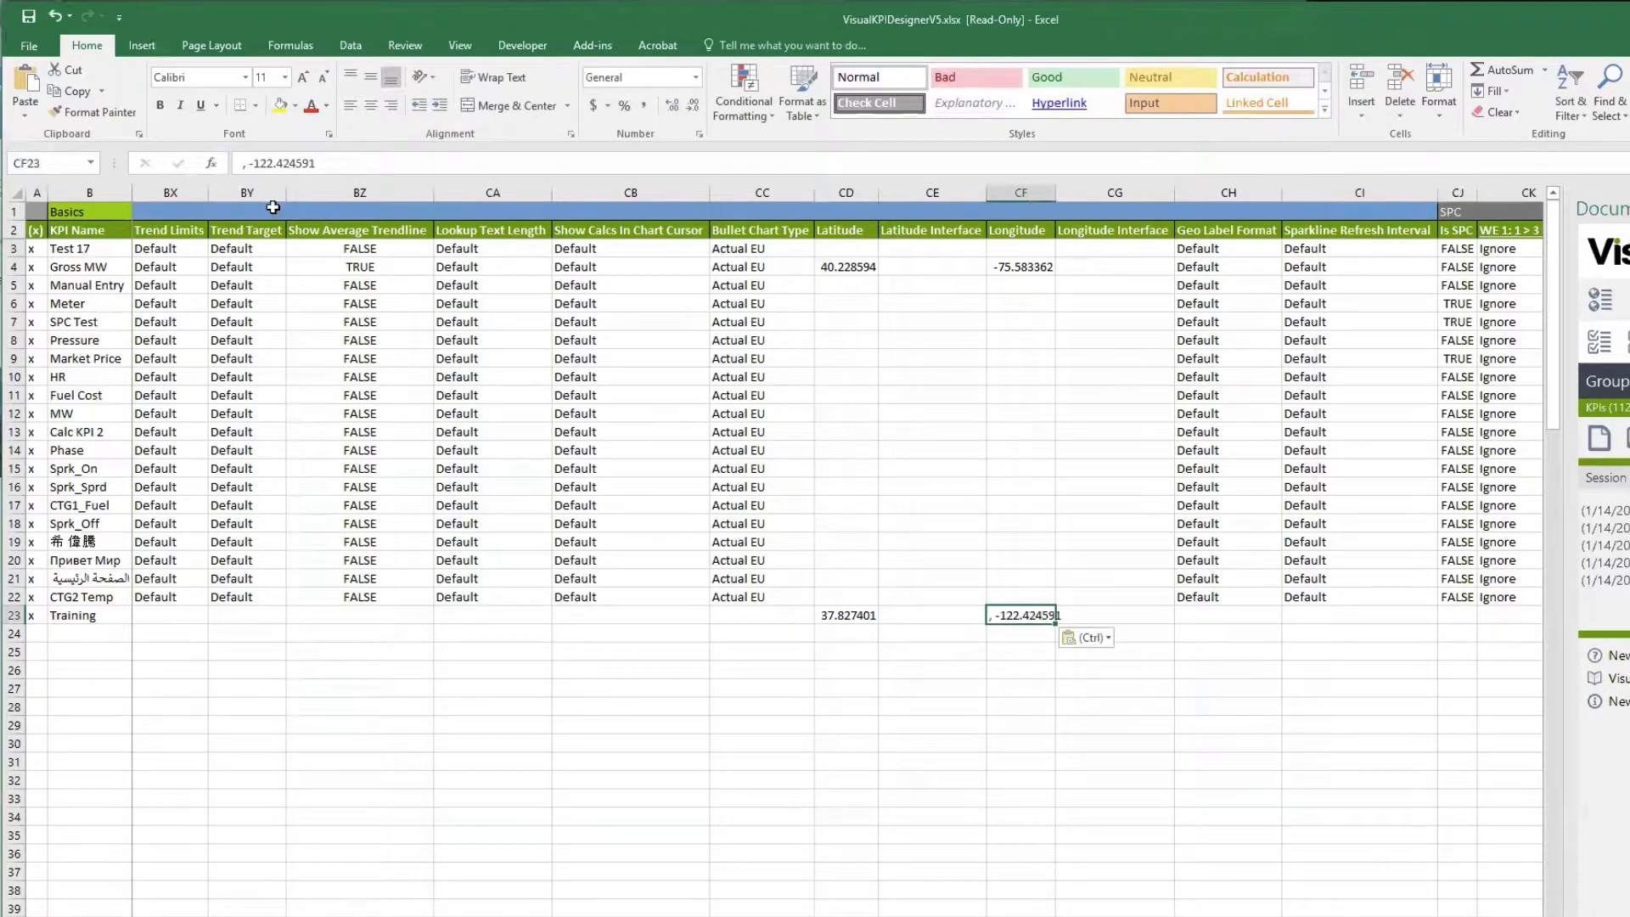
click(253, 162)
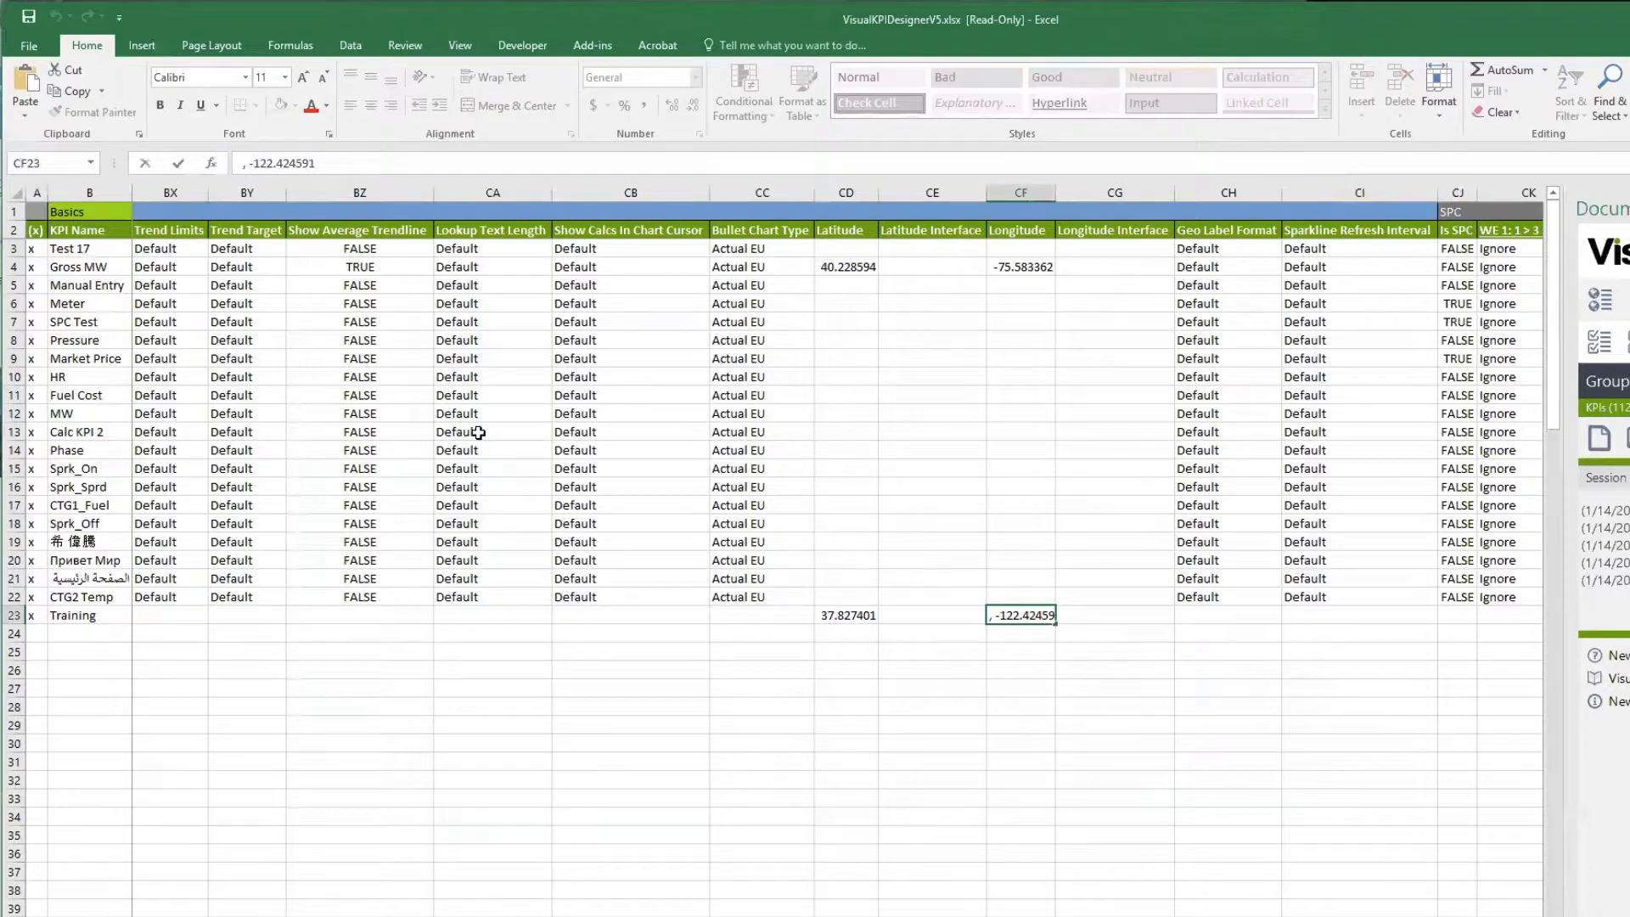
key(BackSpace)
key(BackSpace)
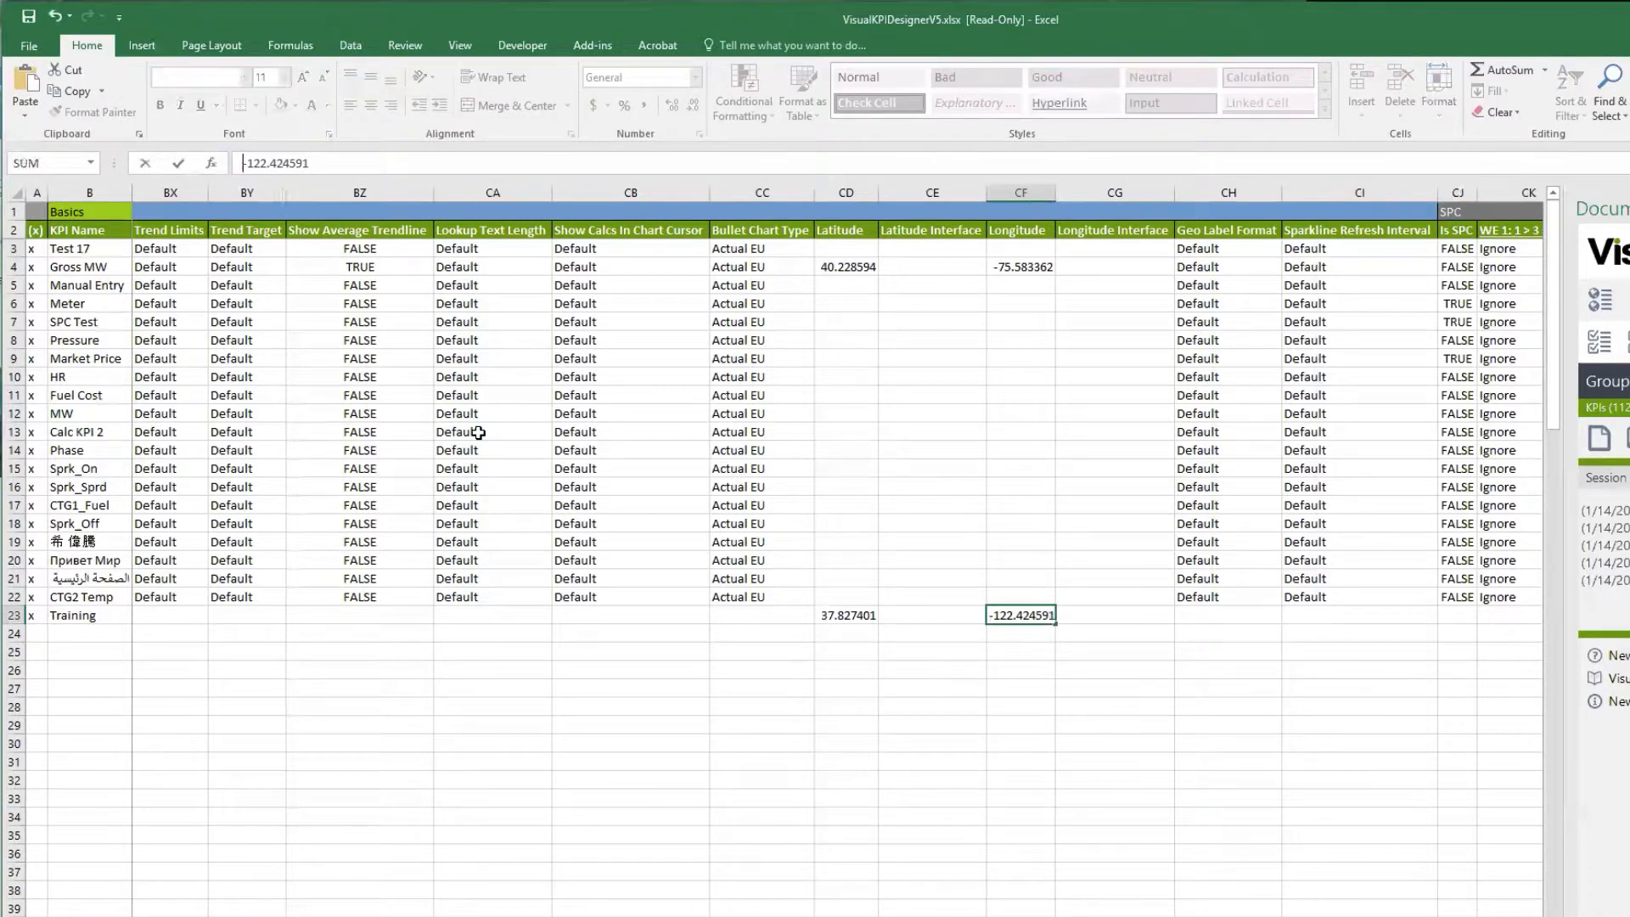
text(=)
drag(942, 651, 950, 670)
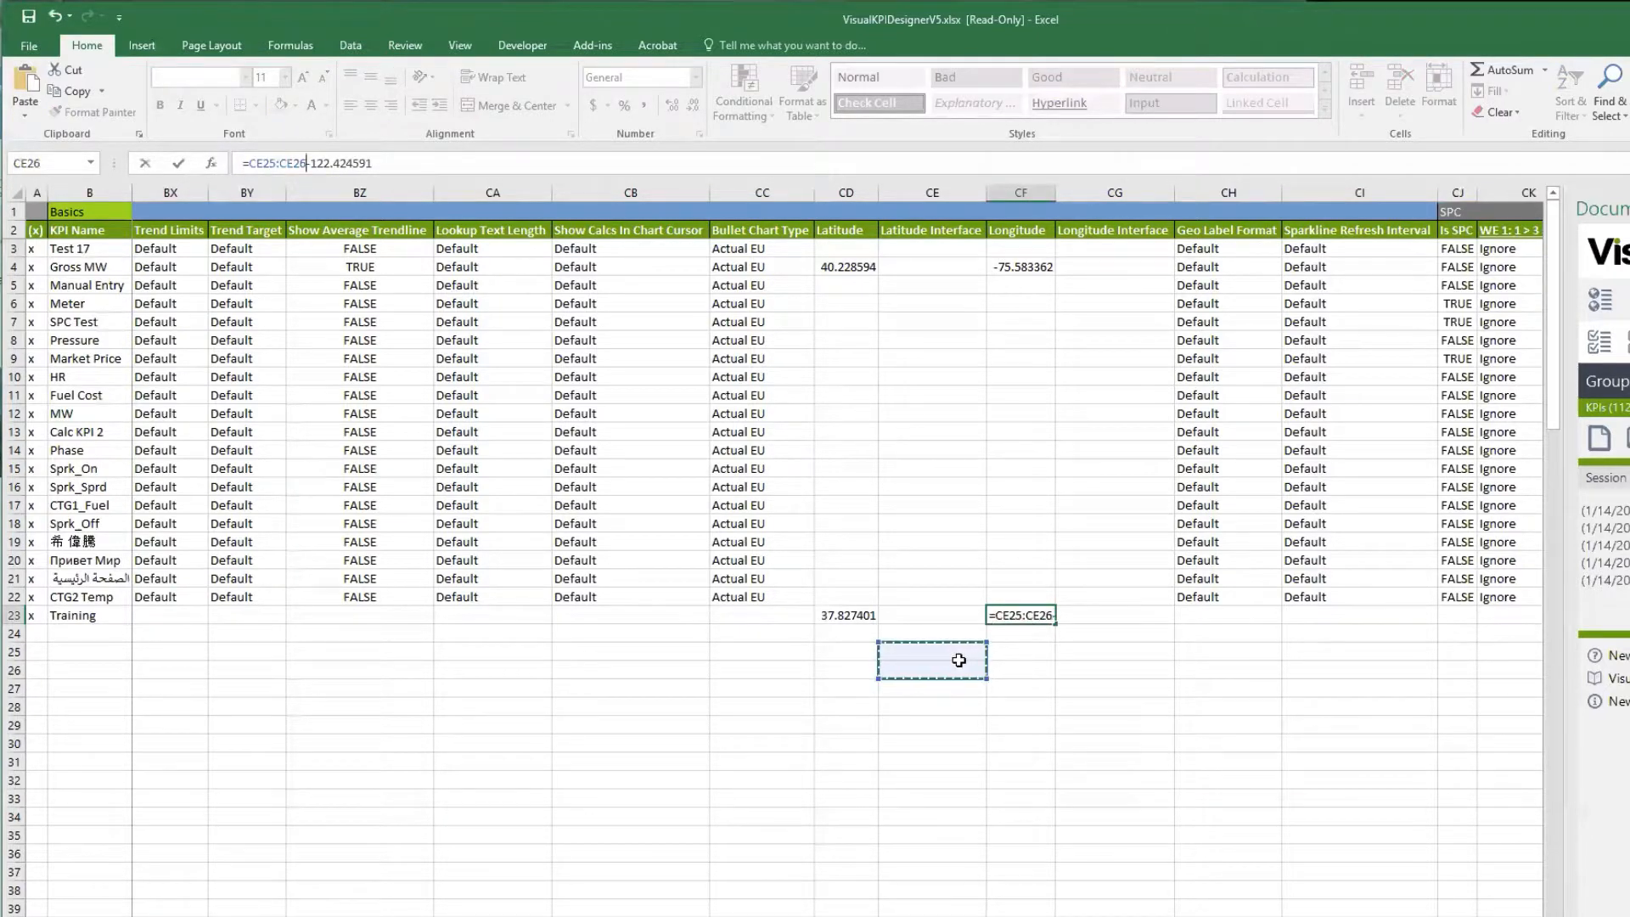
key(Escape)
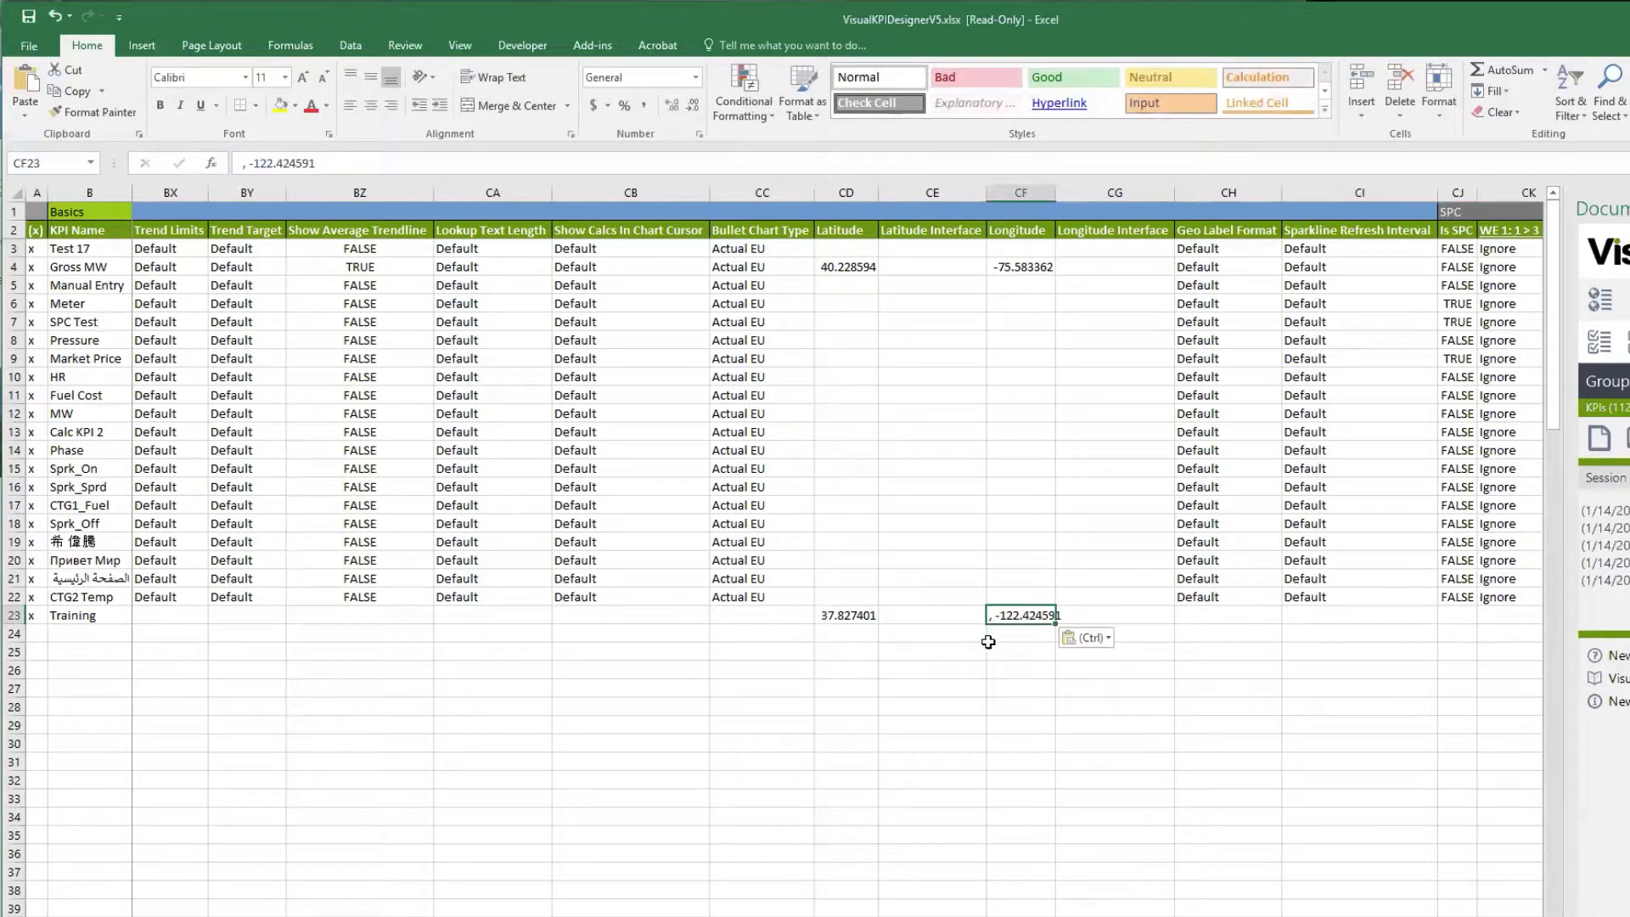
Remove the leading comma and space from the Training KPI's Longitude, leaving -122.424591.
click(247, 162)
key(BackSpace)
key(BackSpace)
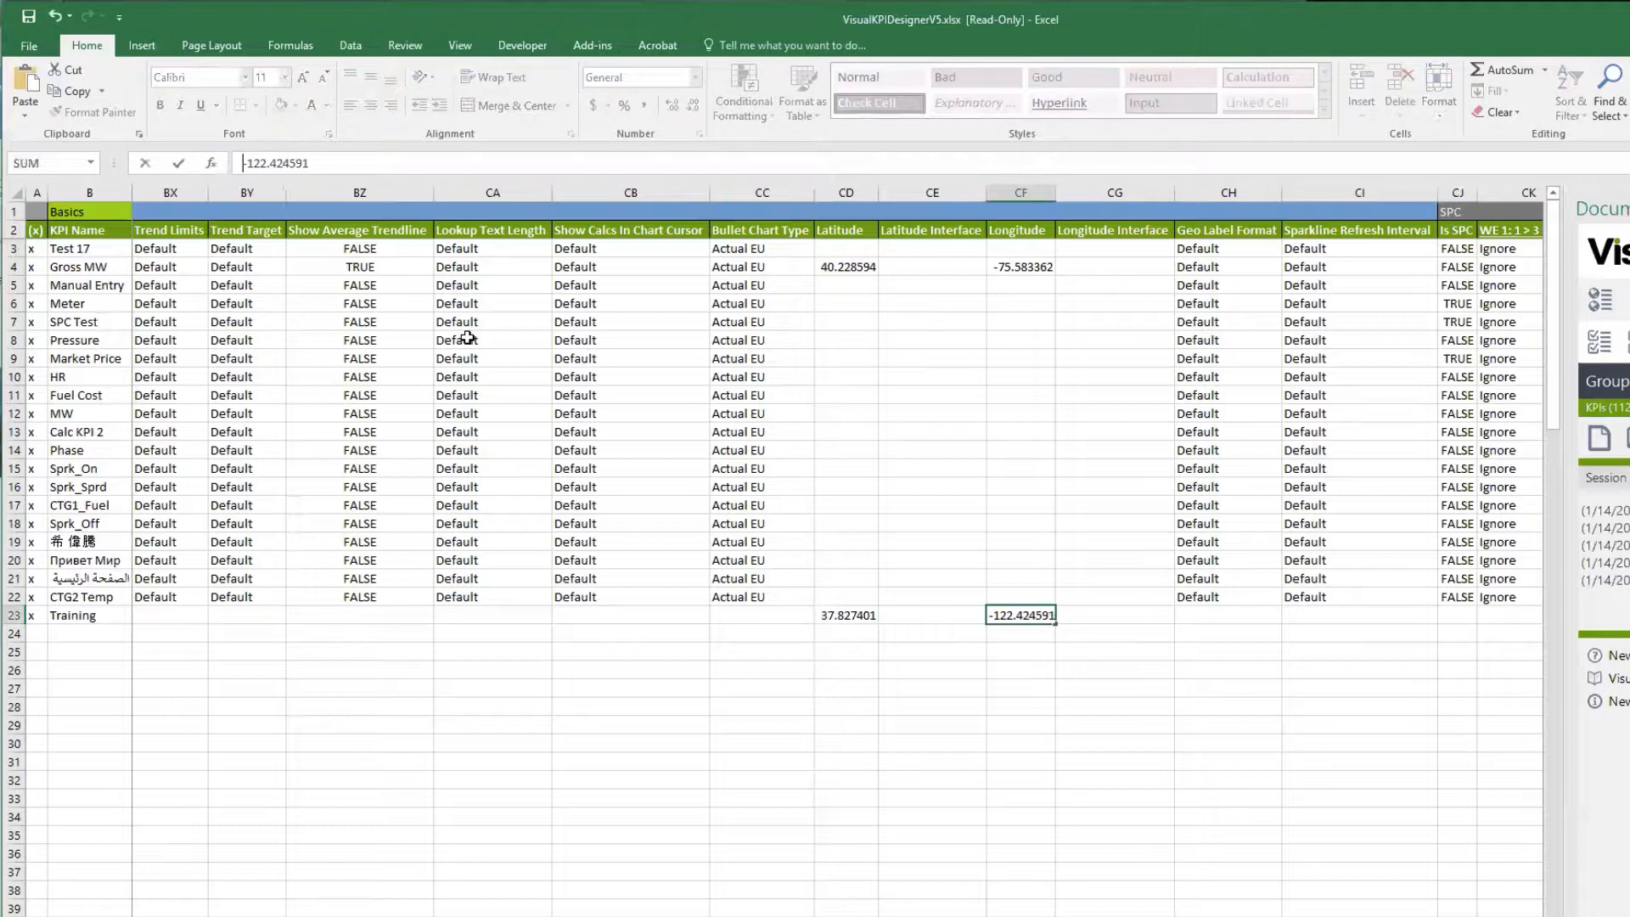
key(Tab)
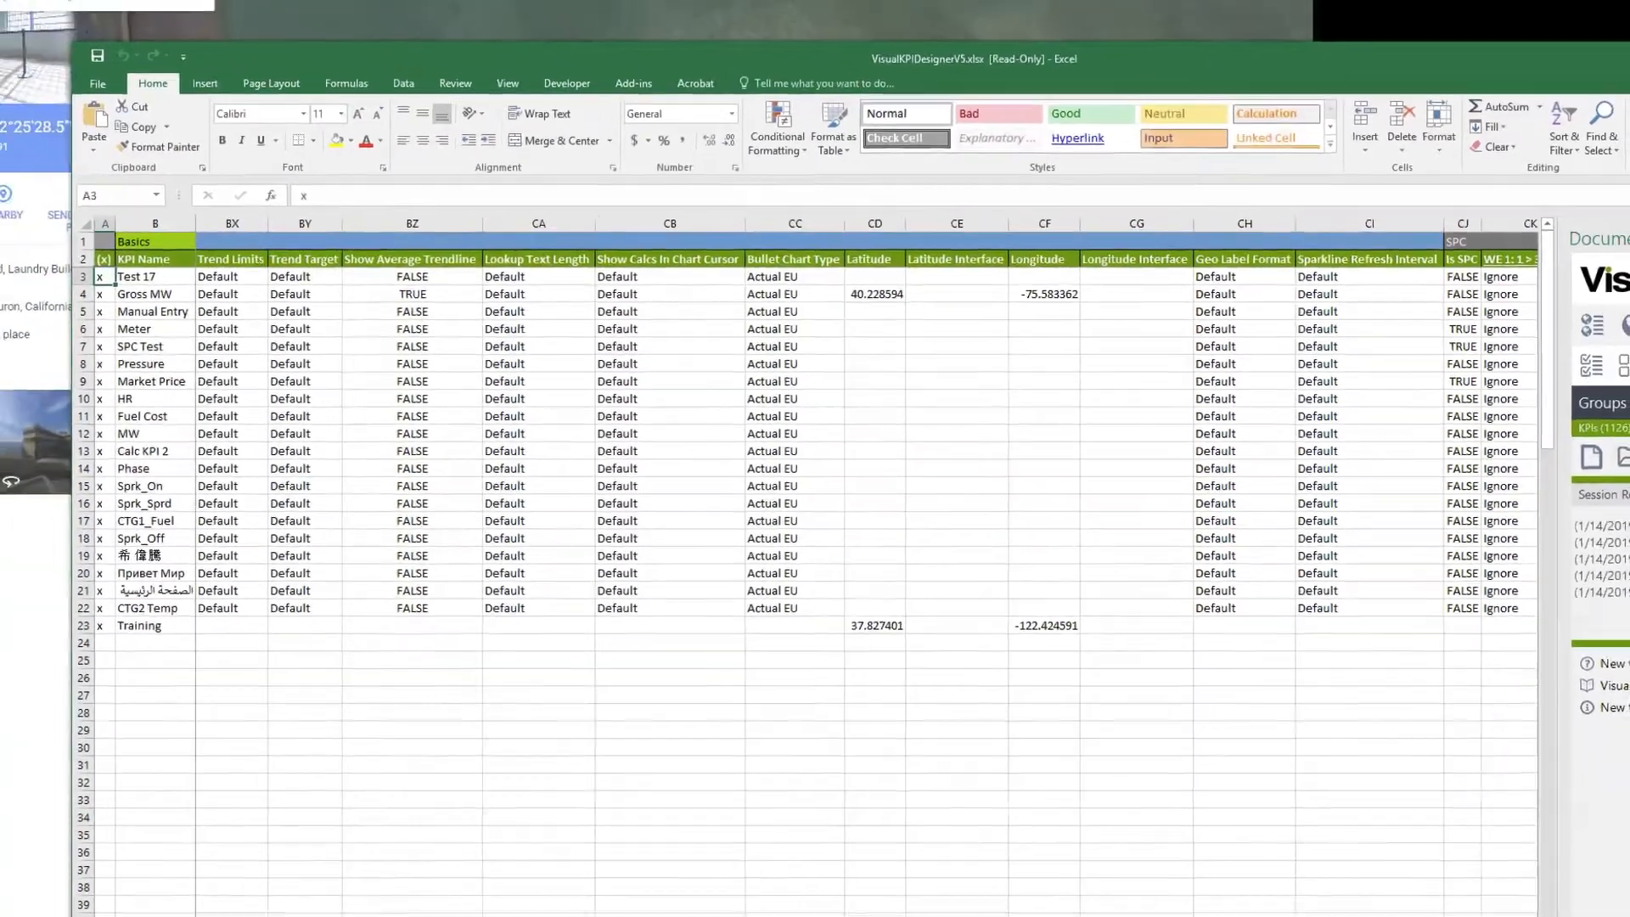
Switch to the Visual KPI website, display the Exton KPIs as a list and reload the page to check the Training KPI.
click(136, 3)
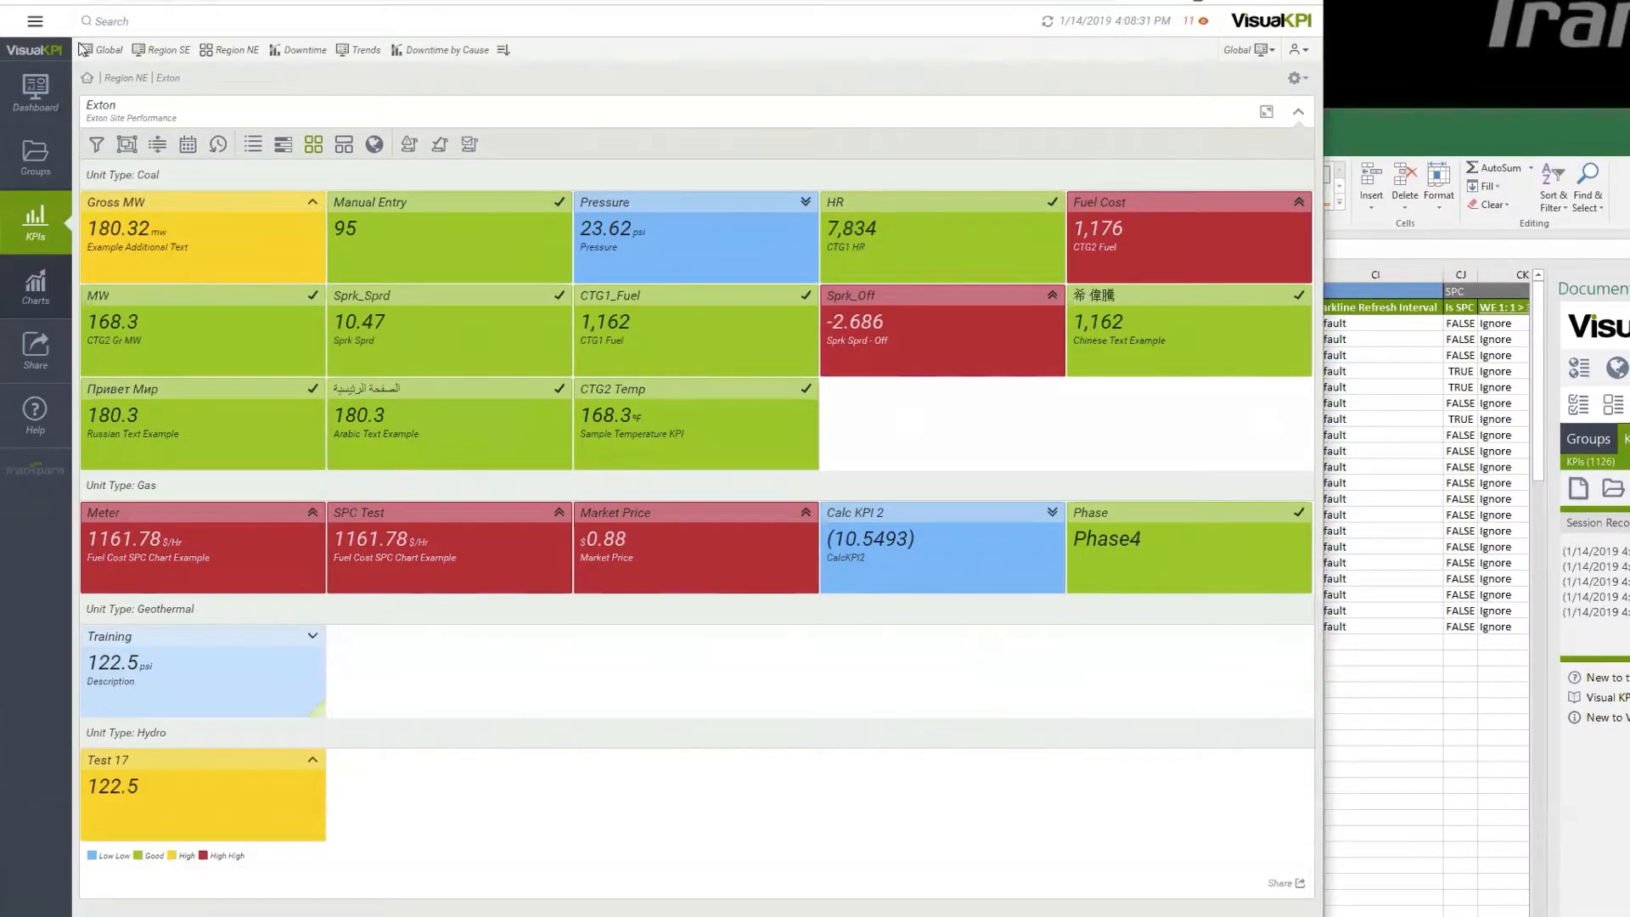
click(71, 0)
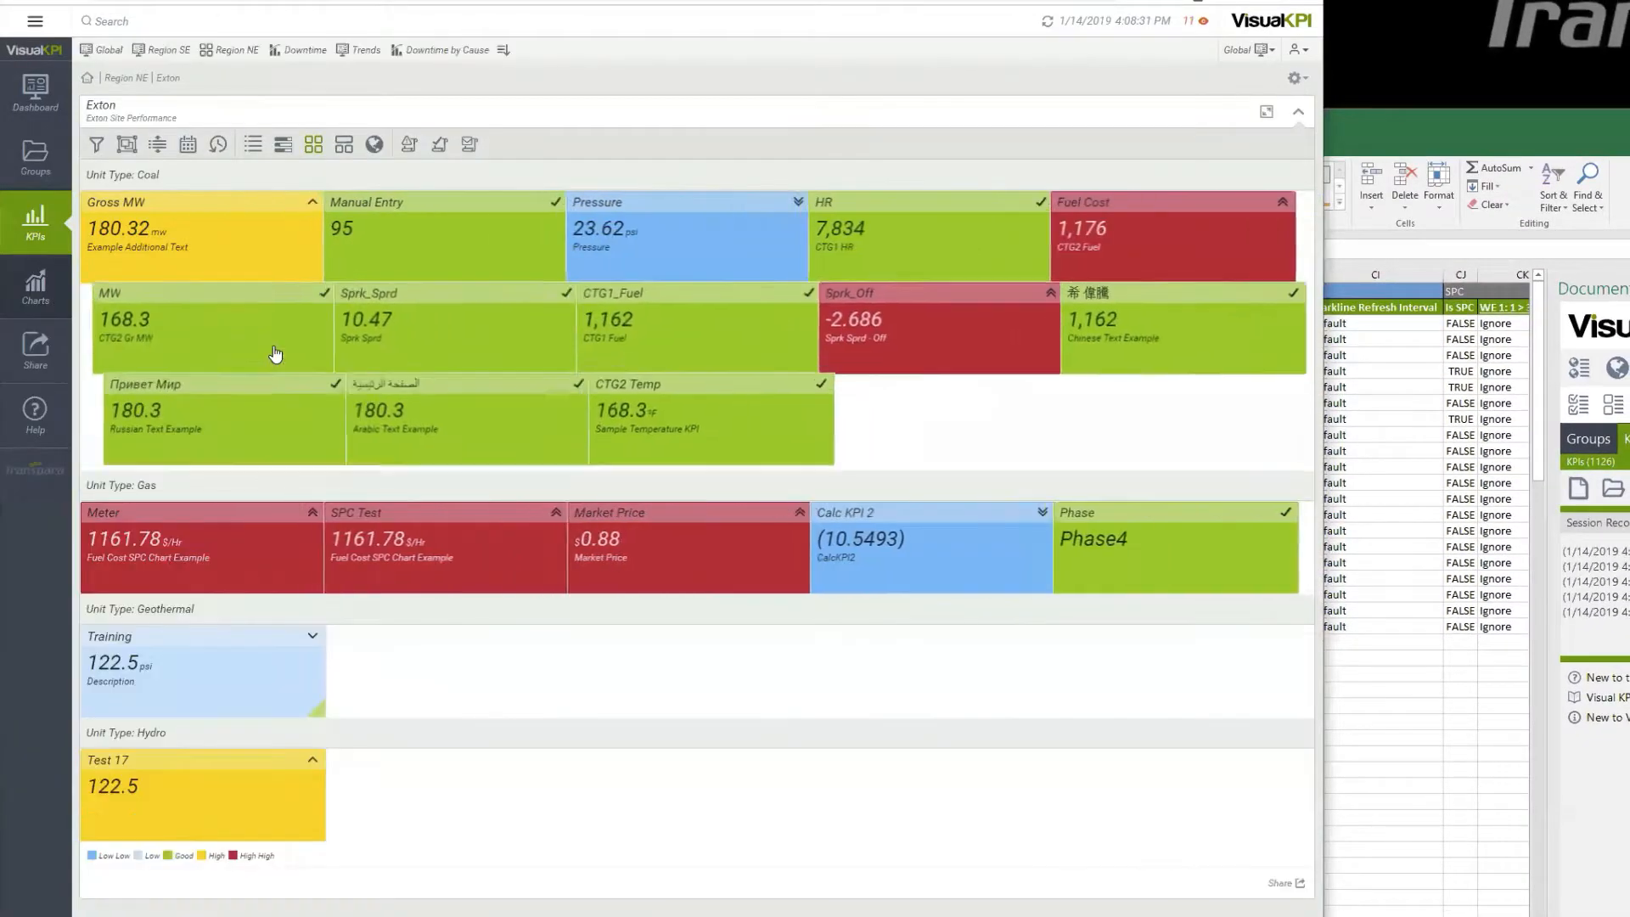
click(252, 145)
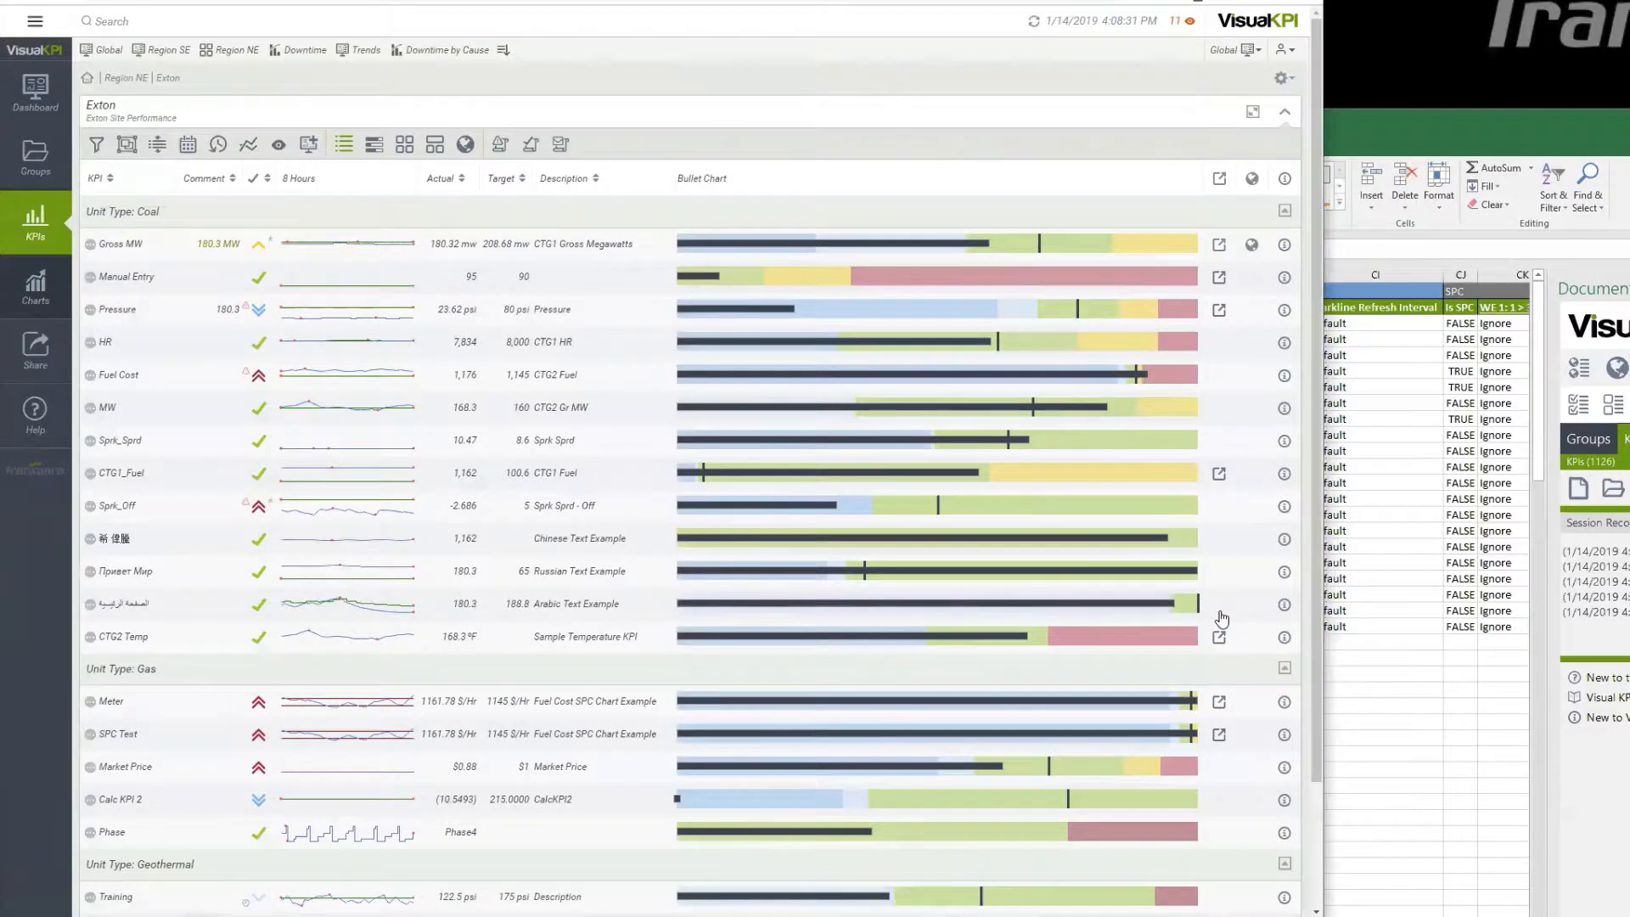
scroll(1220, 617, down, 3)
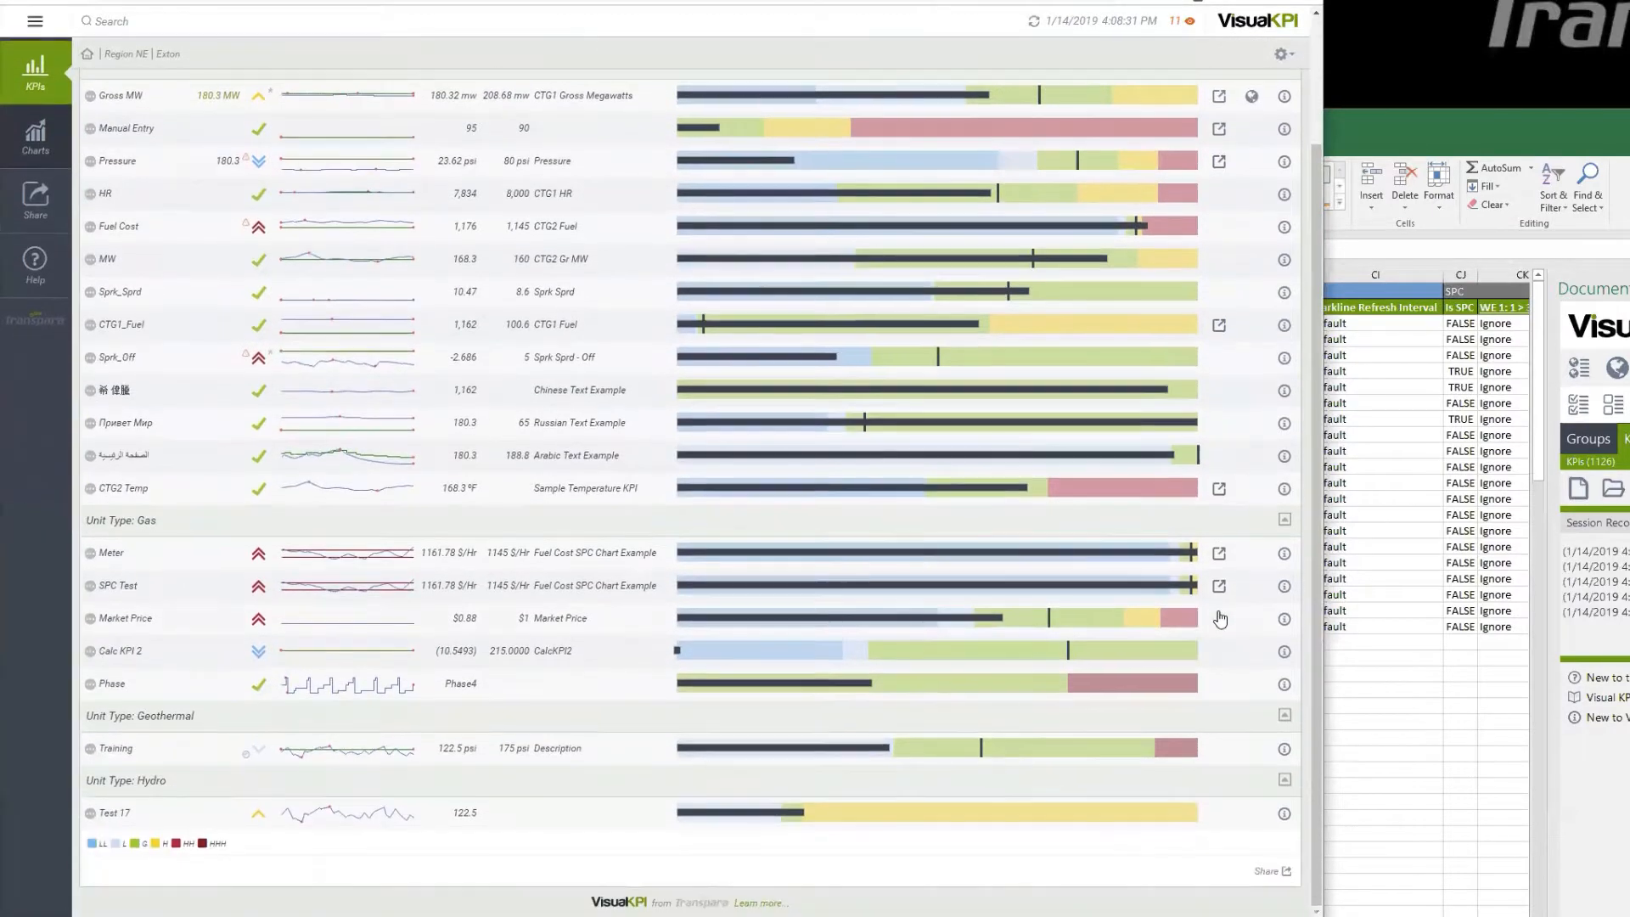
click(61, 1)
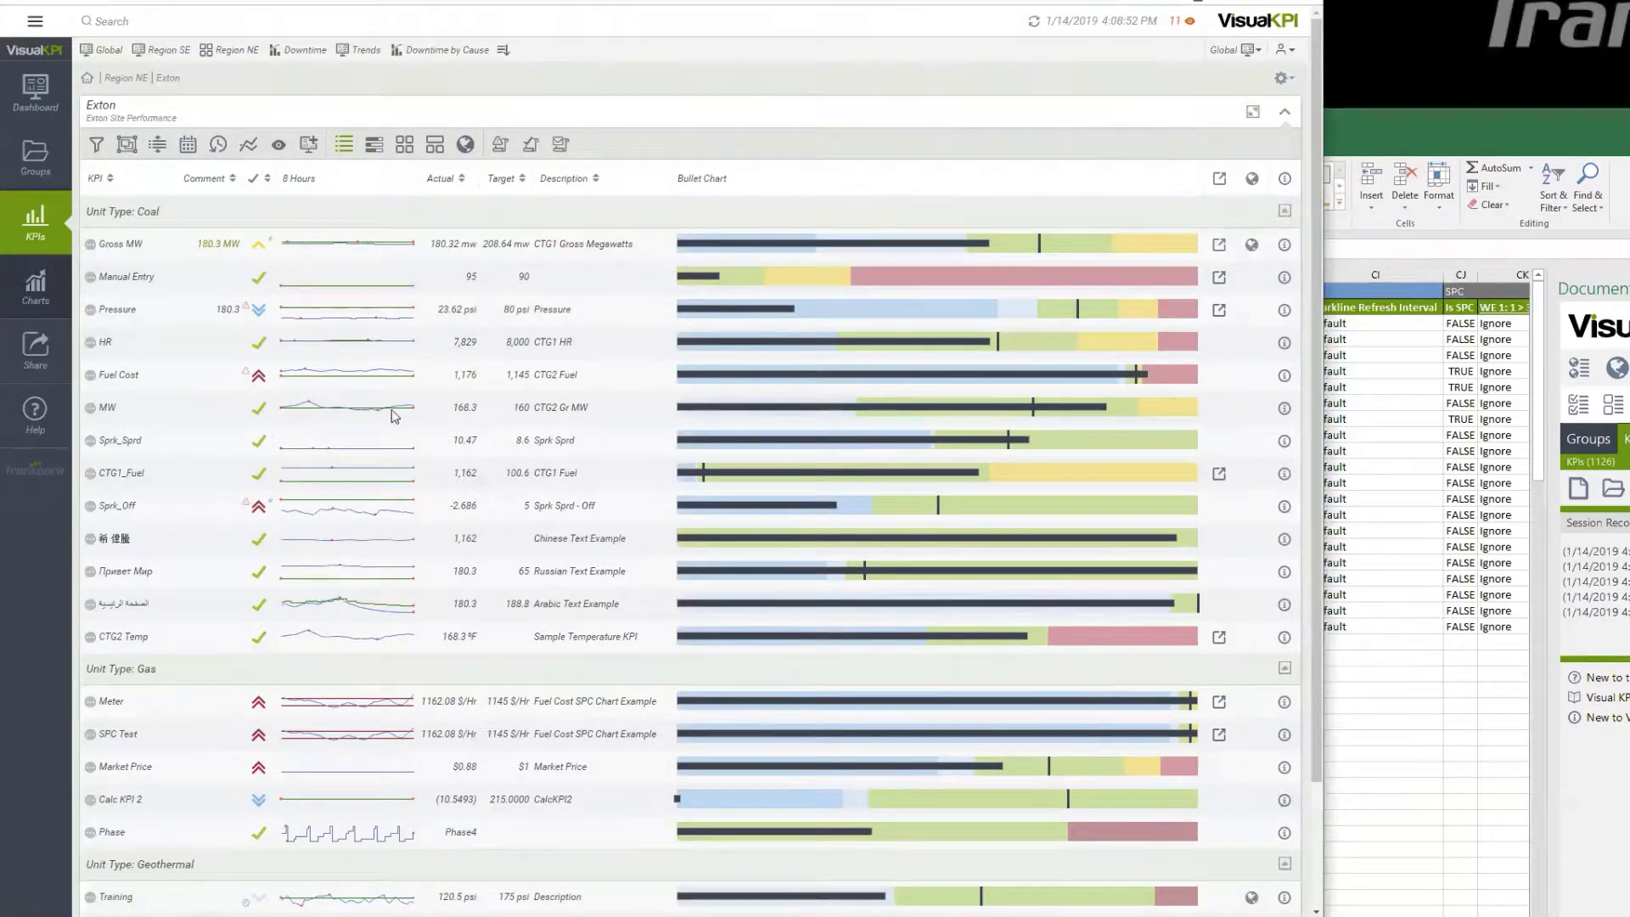
Show the Exton KPIs on the geographic map and locate the Training KPI's marker near San Francisco.
click(465, 144)
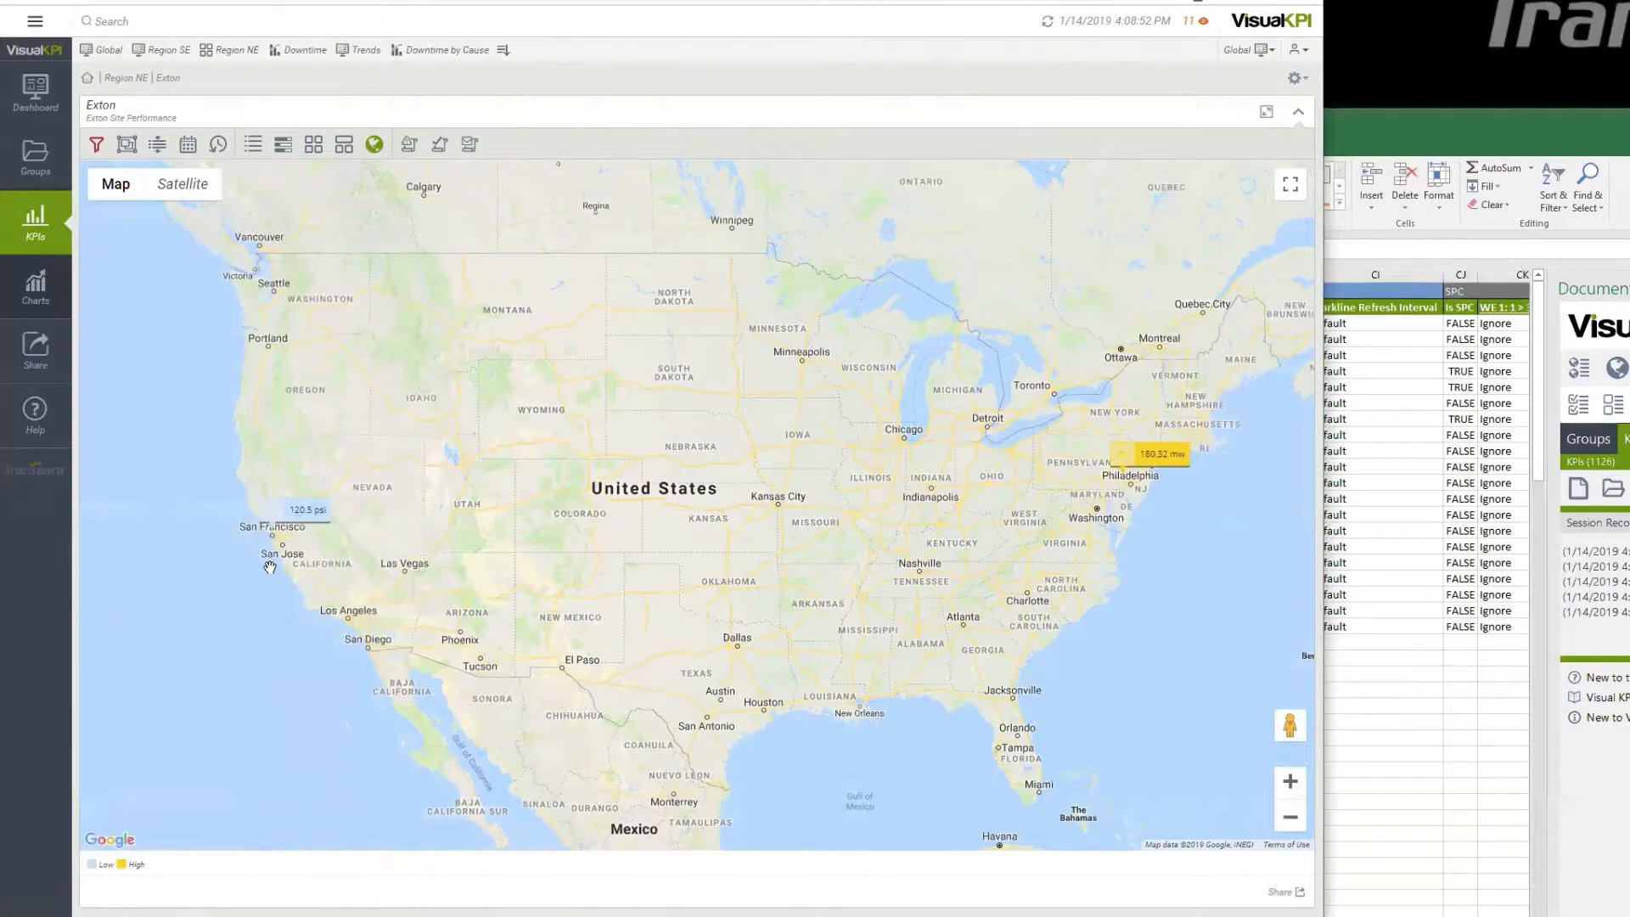
scroll(262, 555, up, 6)
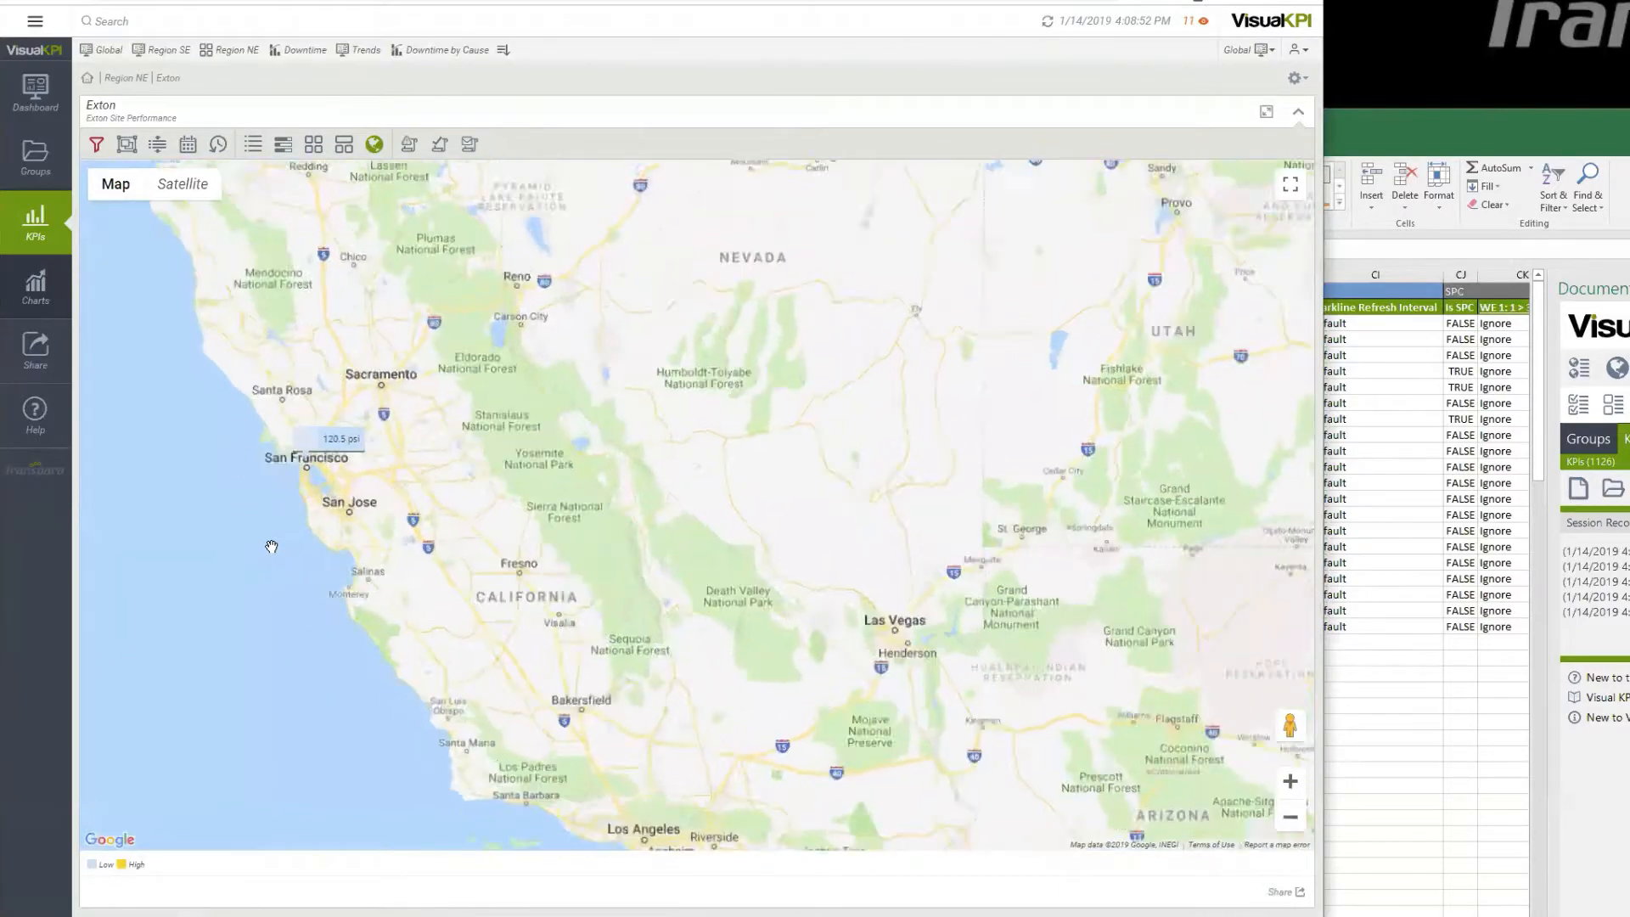
drag(493, 208, 572, 635)
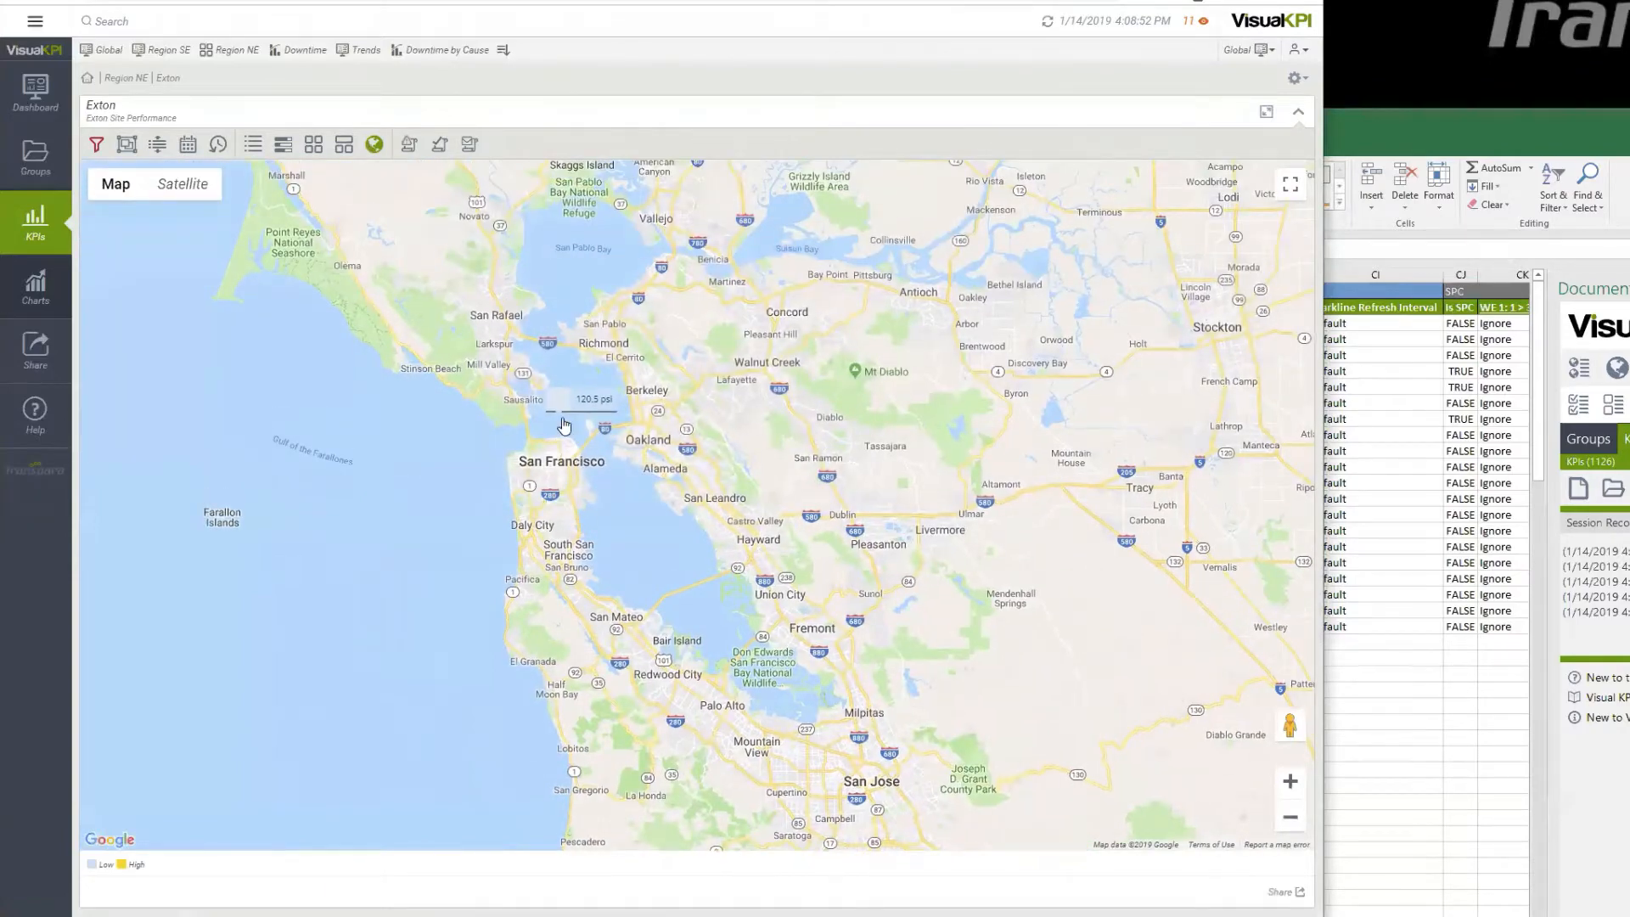
scroll(516, 433, up, 3)
scroll(499, 382, up, 3)
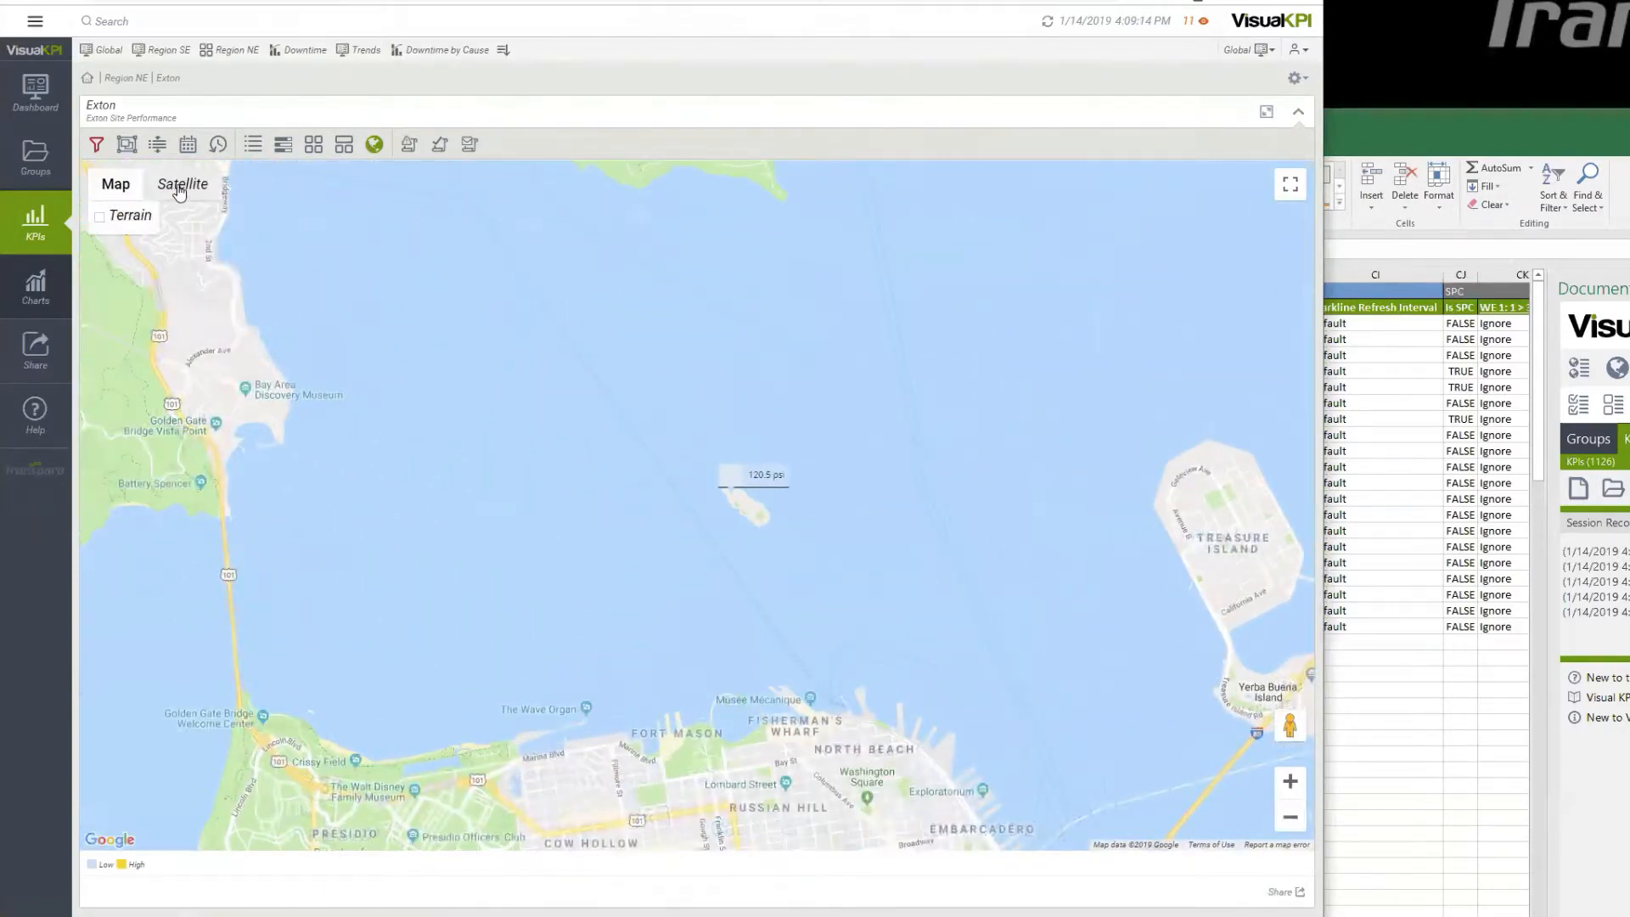
Change the map to satellite imagery and examine the Training marker's position on Alcatraz Island up close.
click(182, 183)
scroll(732, 540, up, 2)
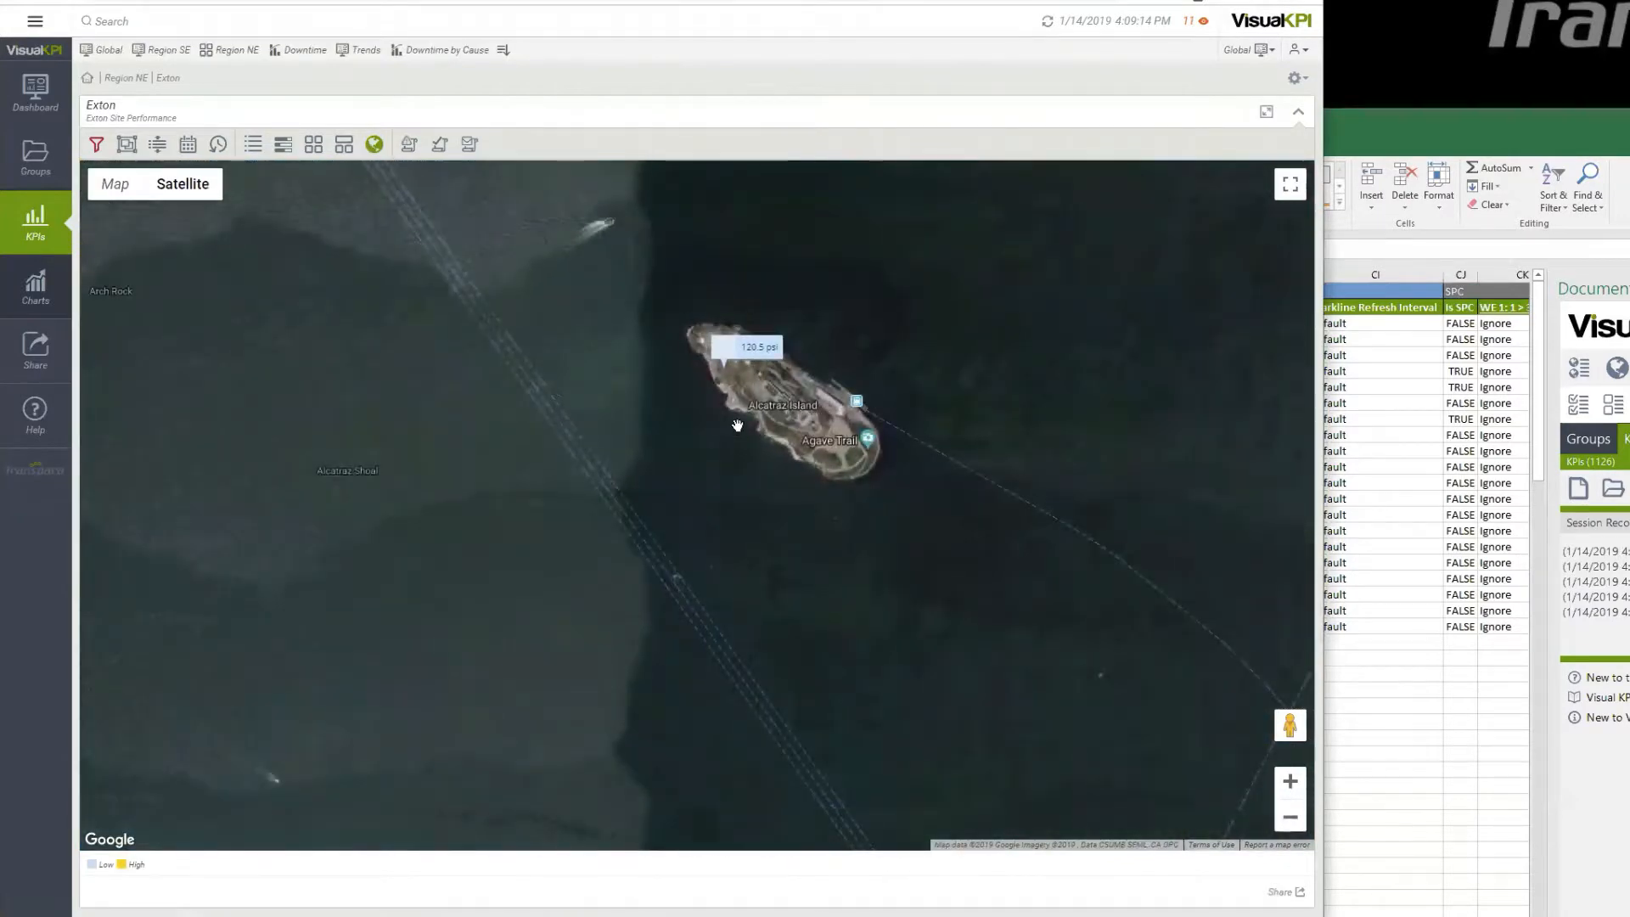
drag(735, 426, 758, 656)
scroll(744, 626, up, 5)
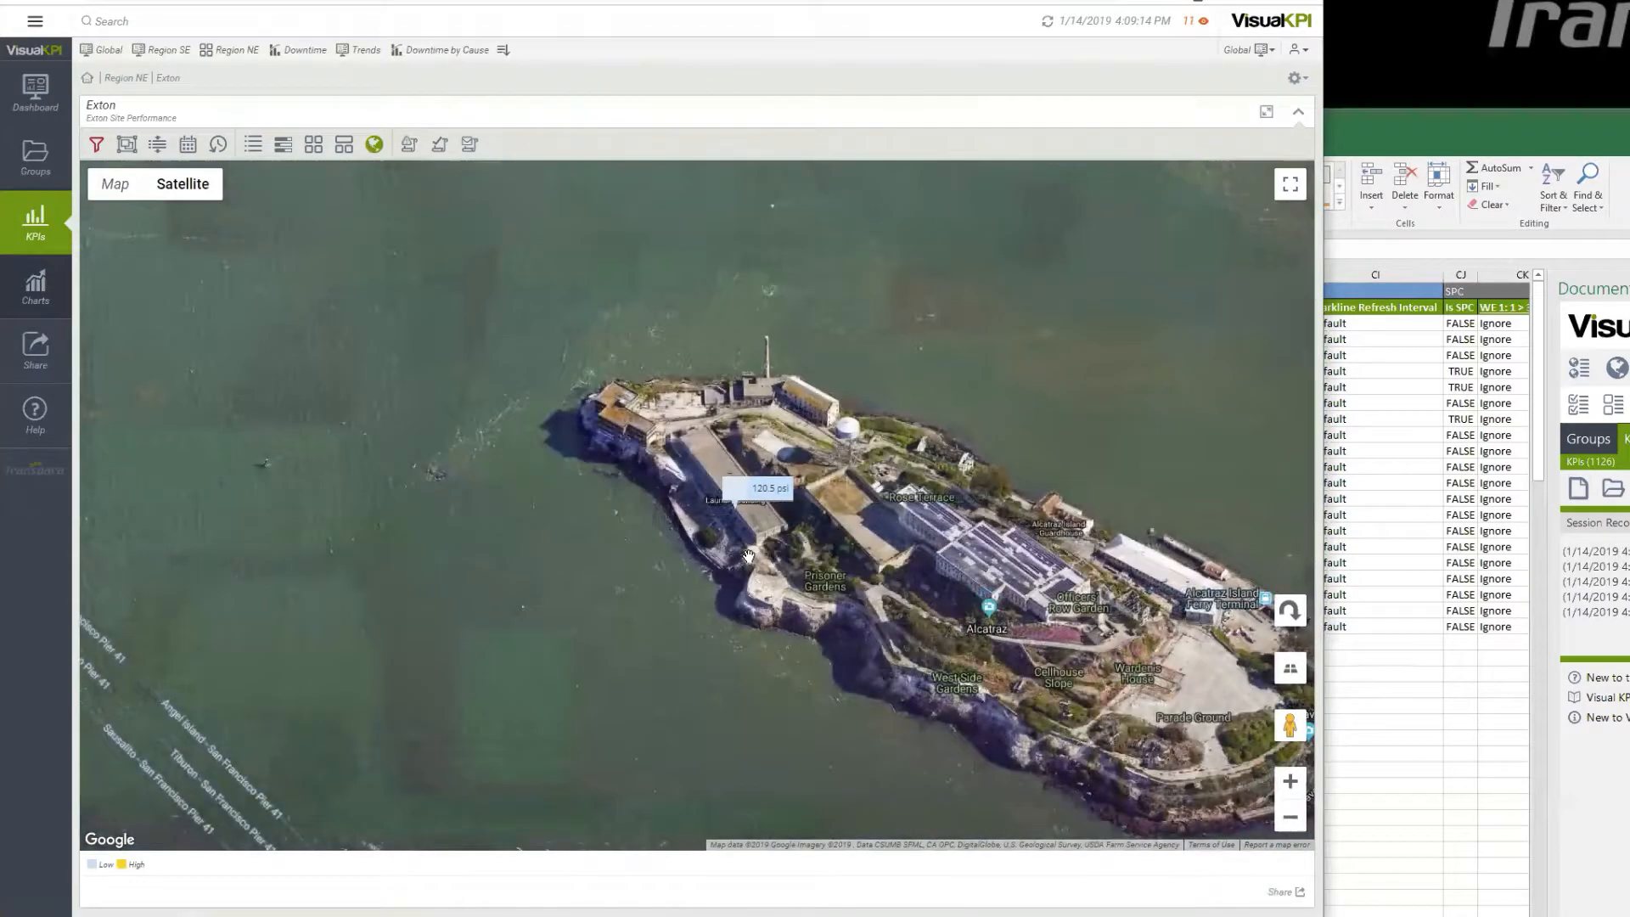
scroll(669, 577, up, 2)
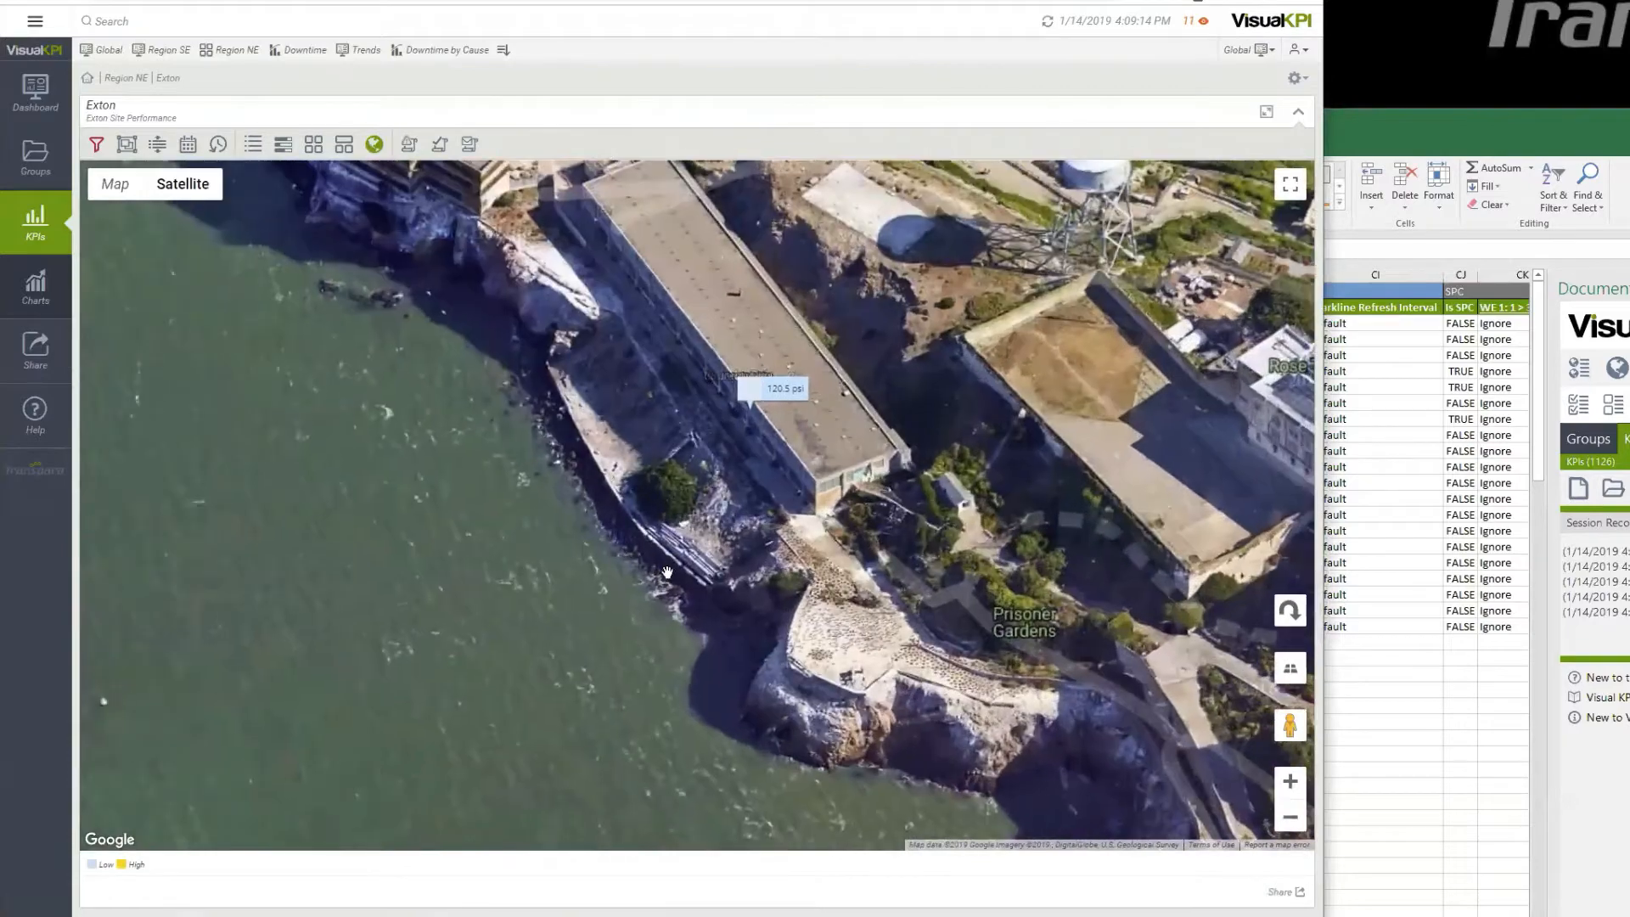
Open the Training KPI's trend chart from its marker on the map.
click(784, 392)
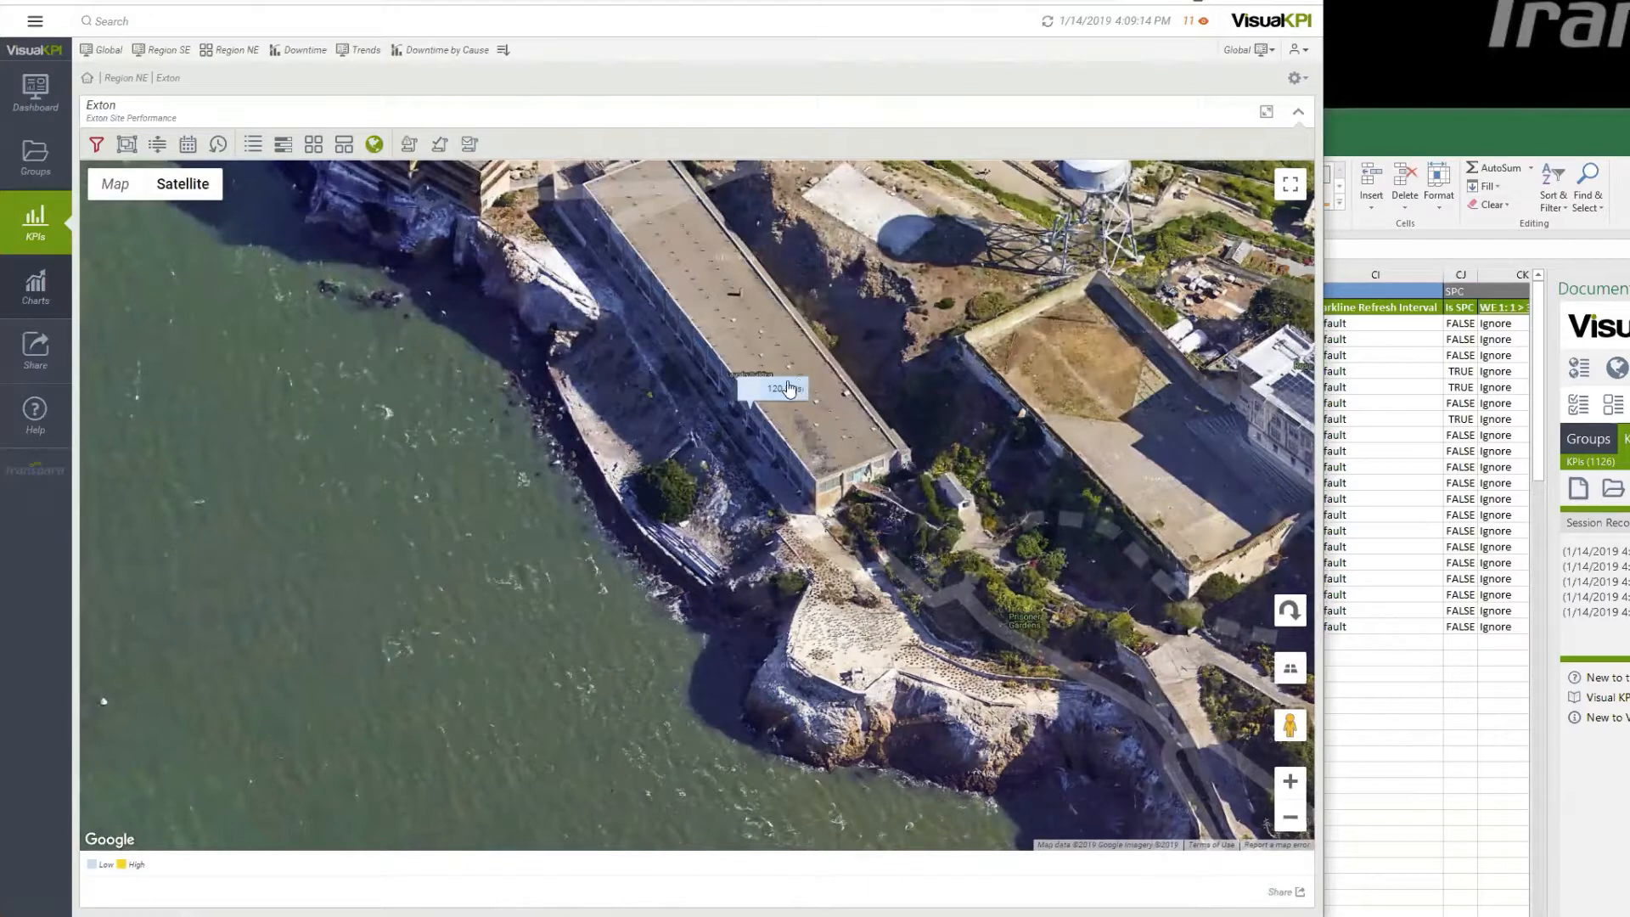
mouse_move(781, 393)
click(819, 363)
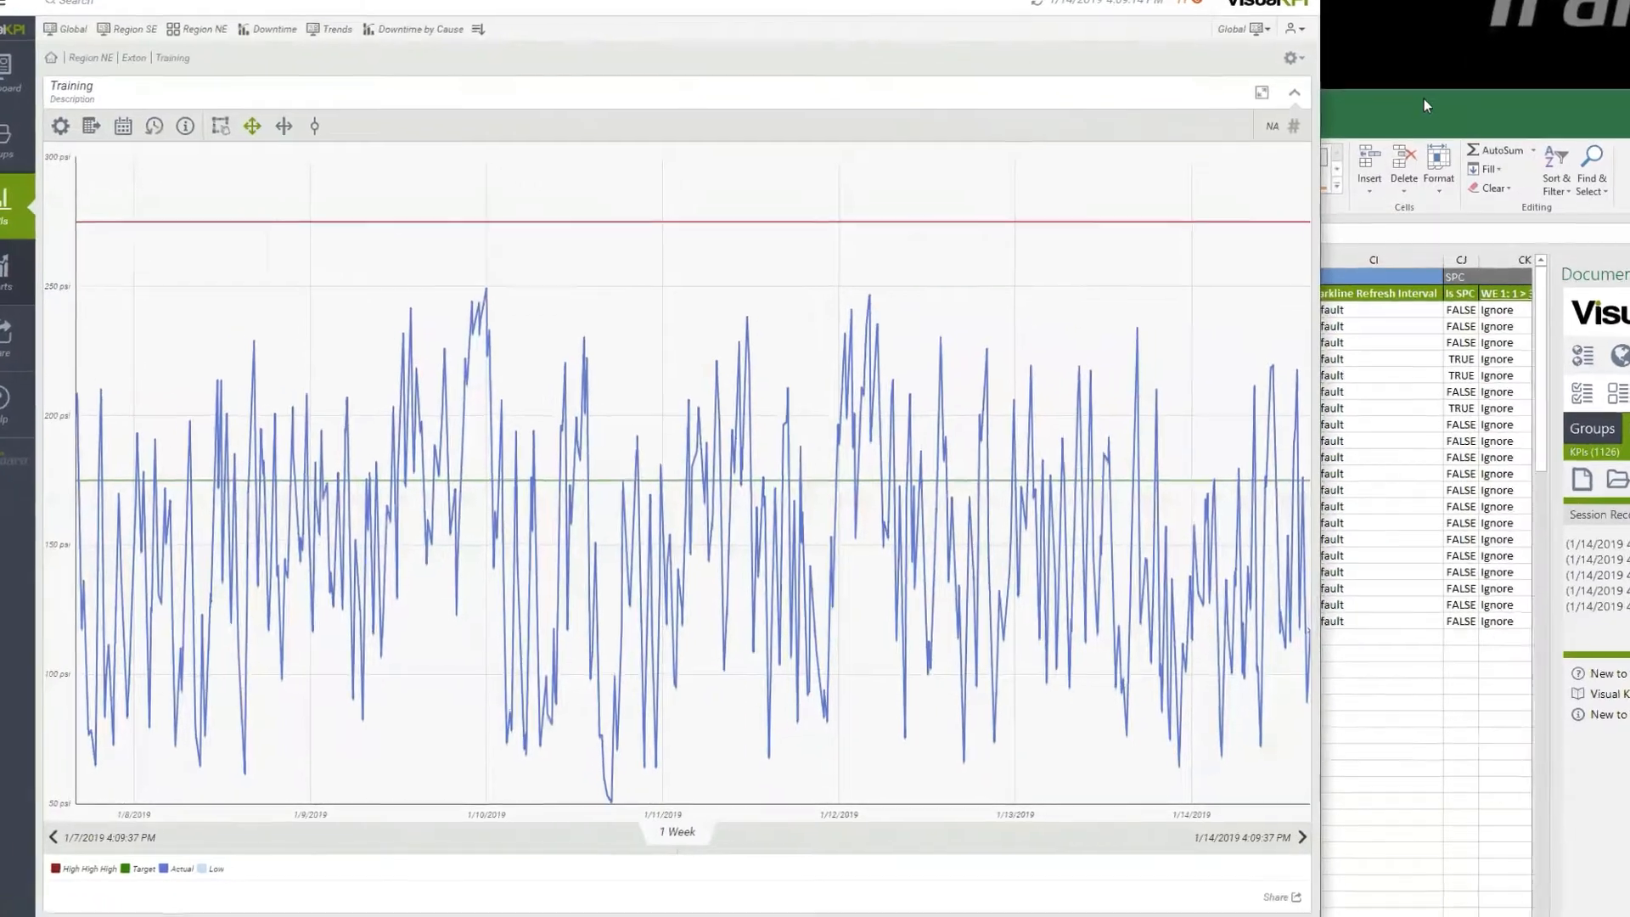
Return to the Designer worksheet in Excel and look over the SPC columns, from Is SPC to the control limit settings.
click(1454, 123)
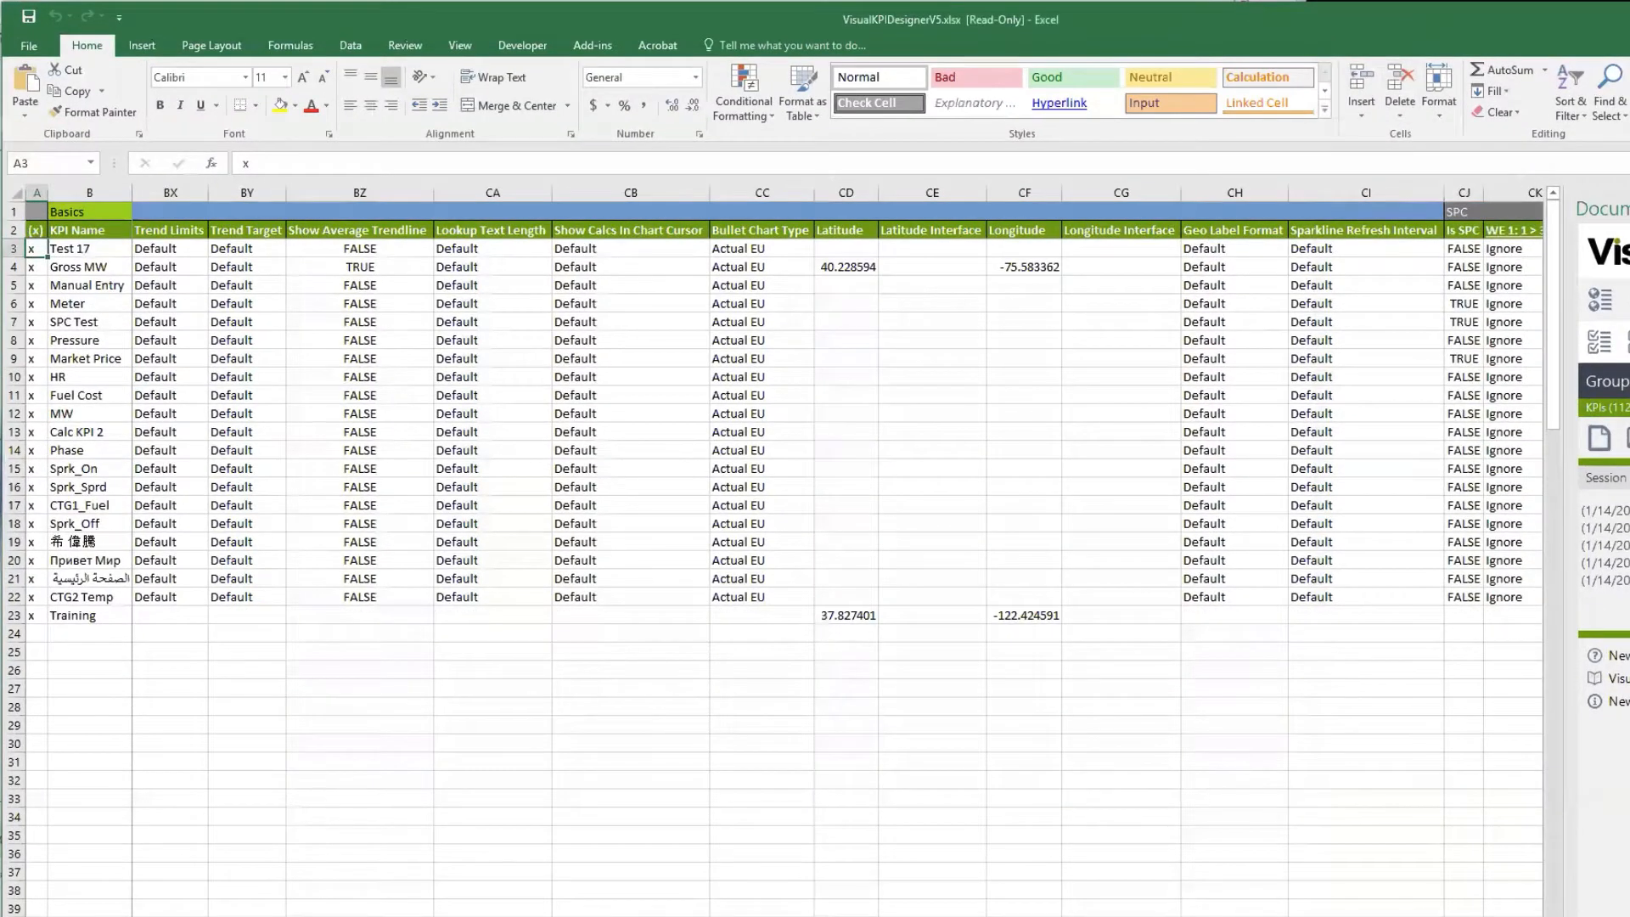
scroll(836, 551, right, 8)
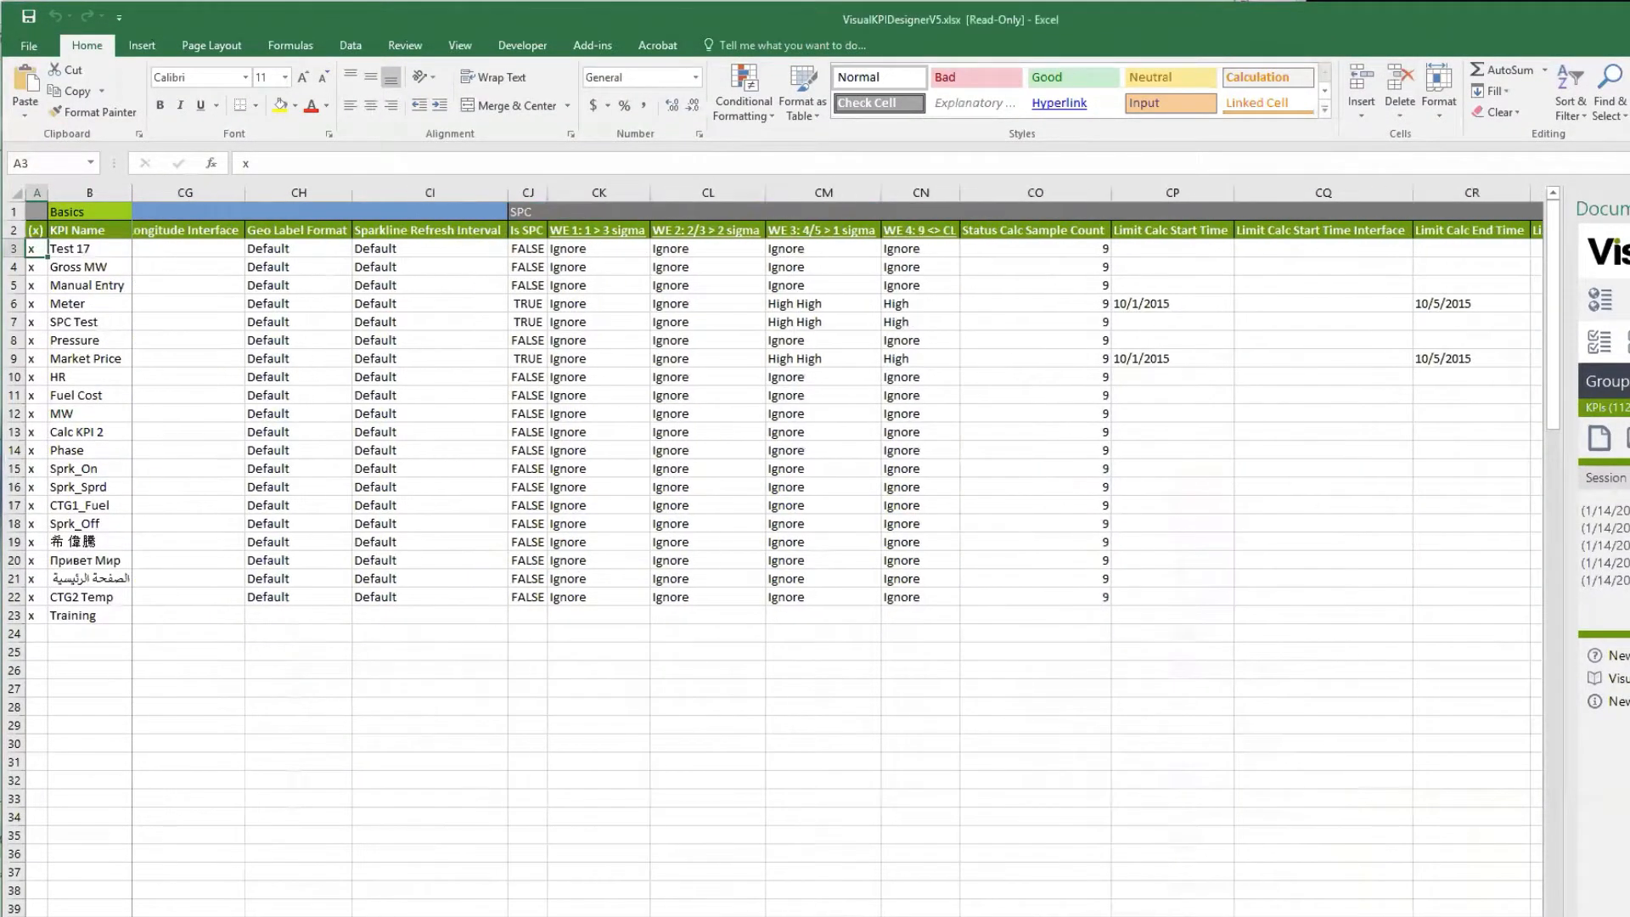
scroll(836, 551, right, 4)
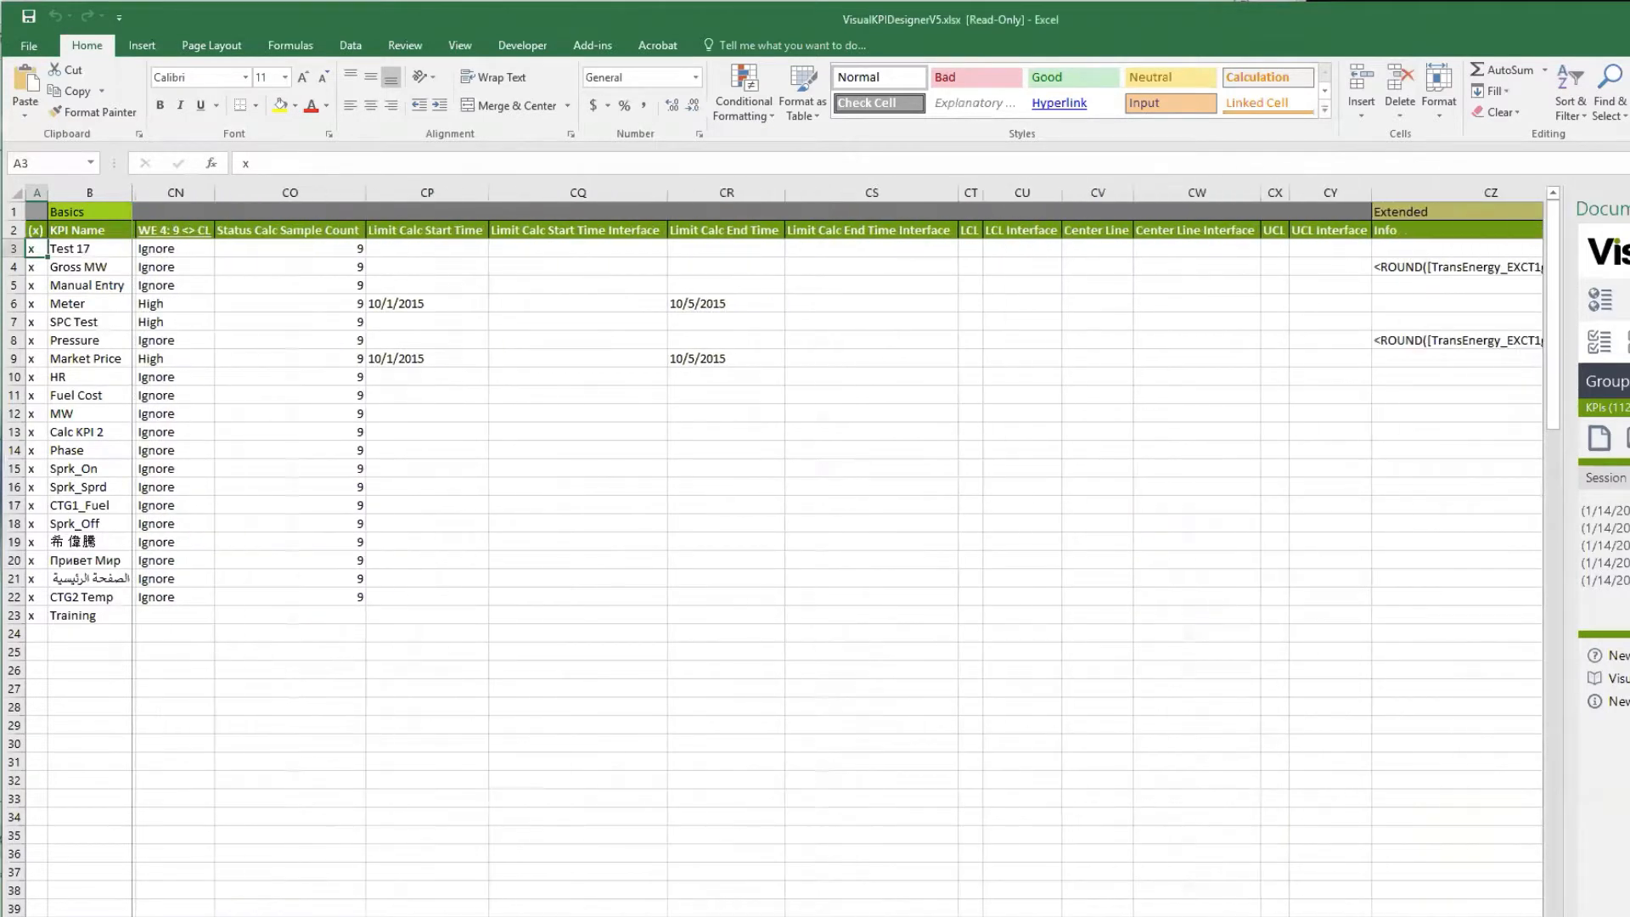
scroll(836, 551, left, 1)
scroll(836, 551, right, 1)
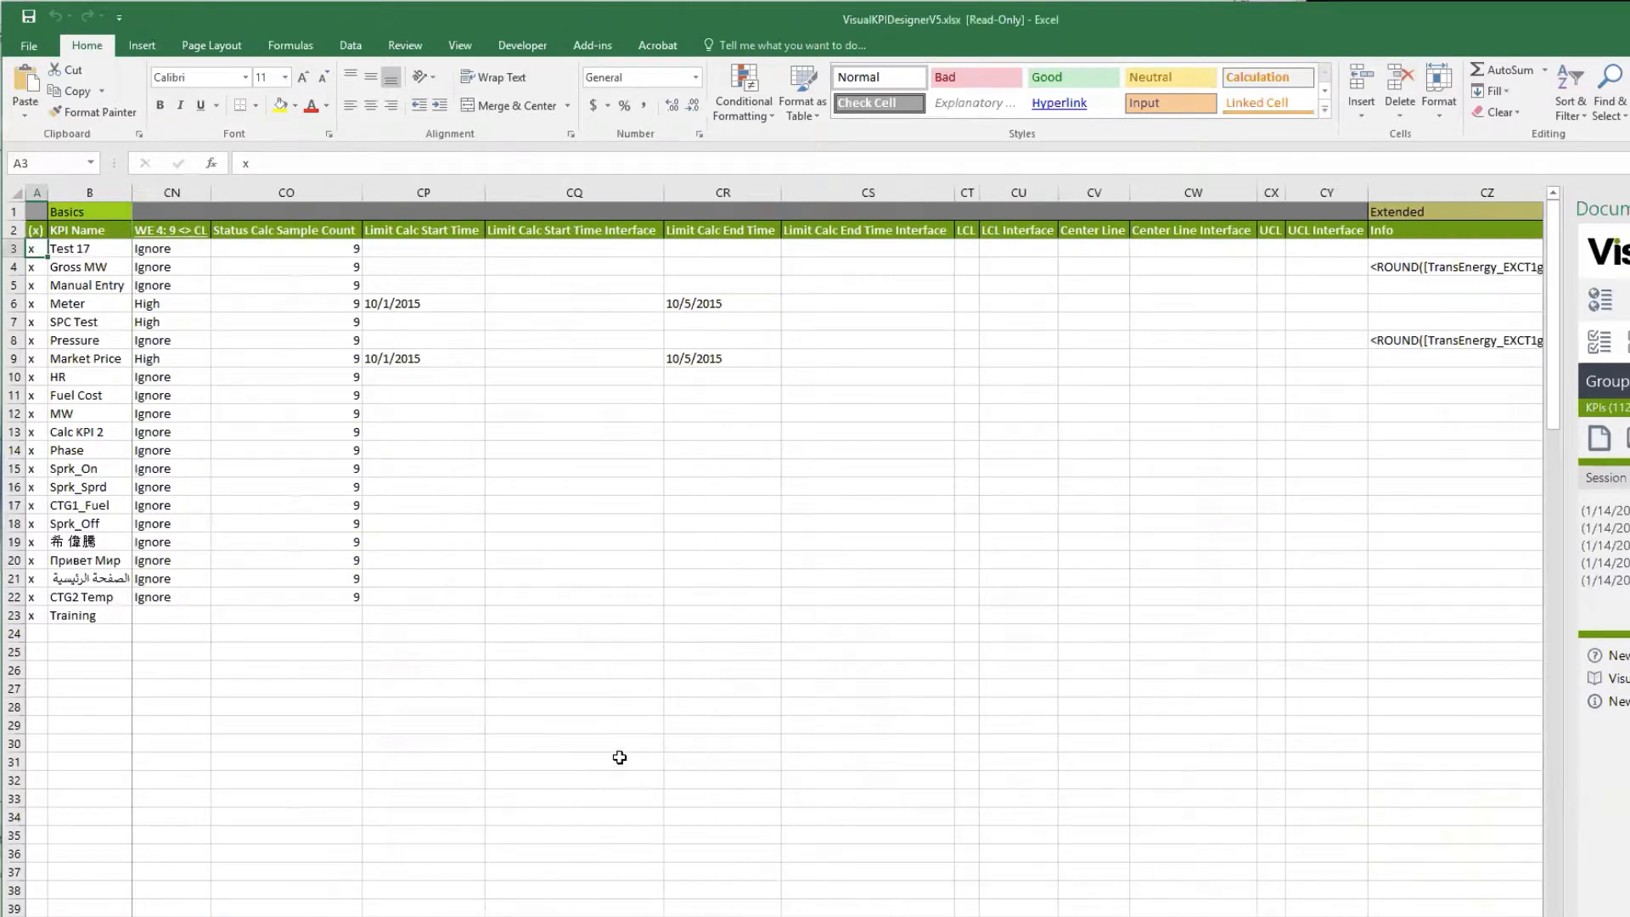
scroll(836, 551, left, 8)
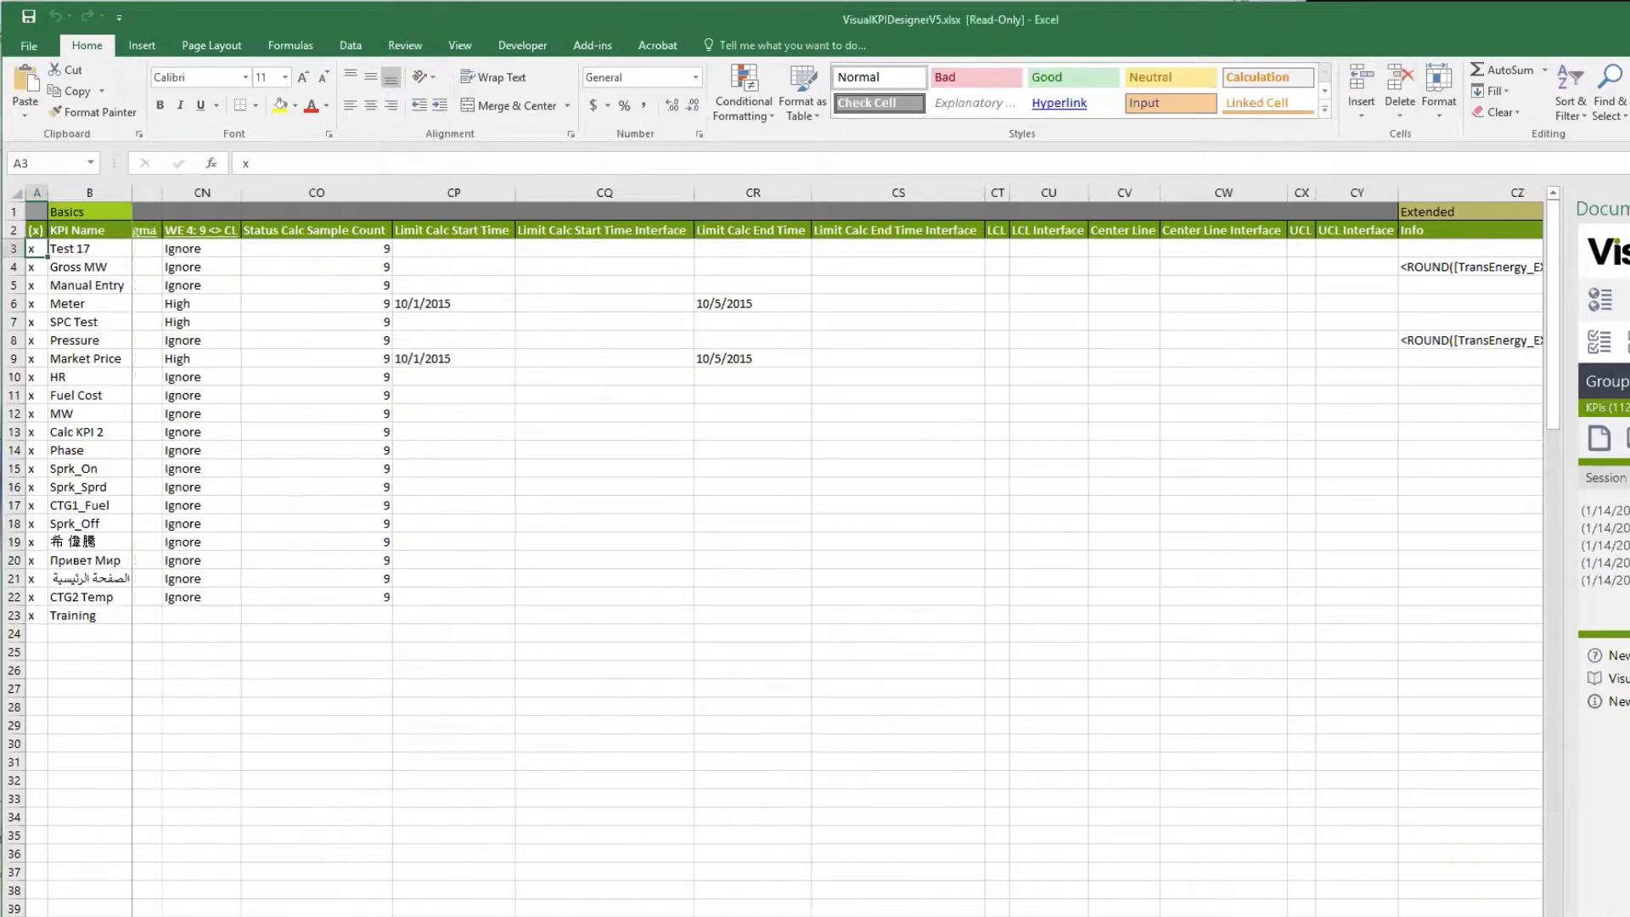
scroll(836, 552, right, 9)
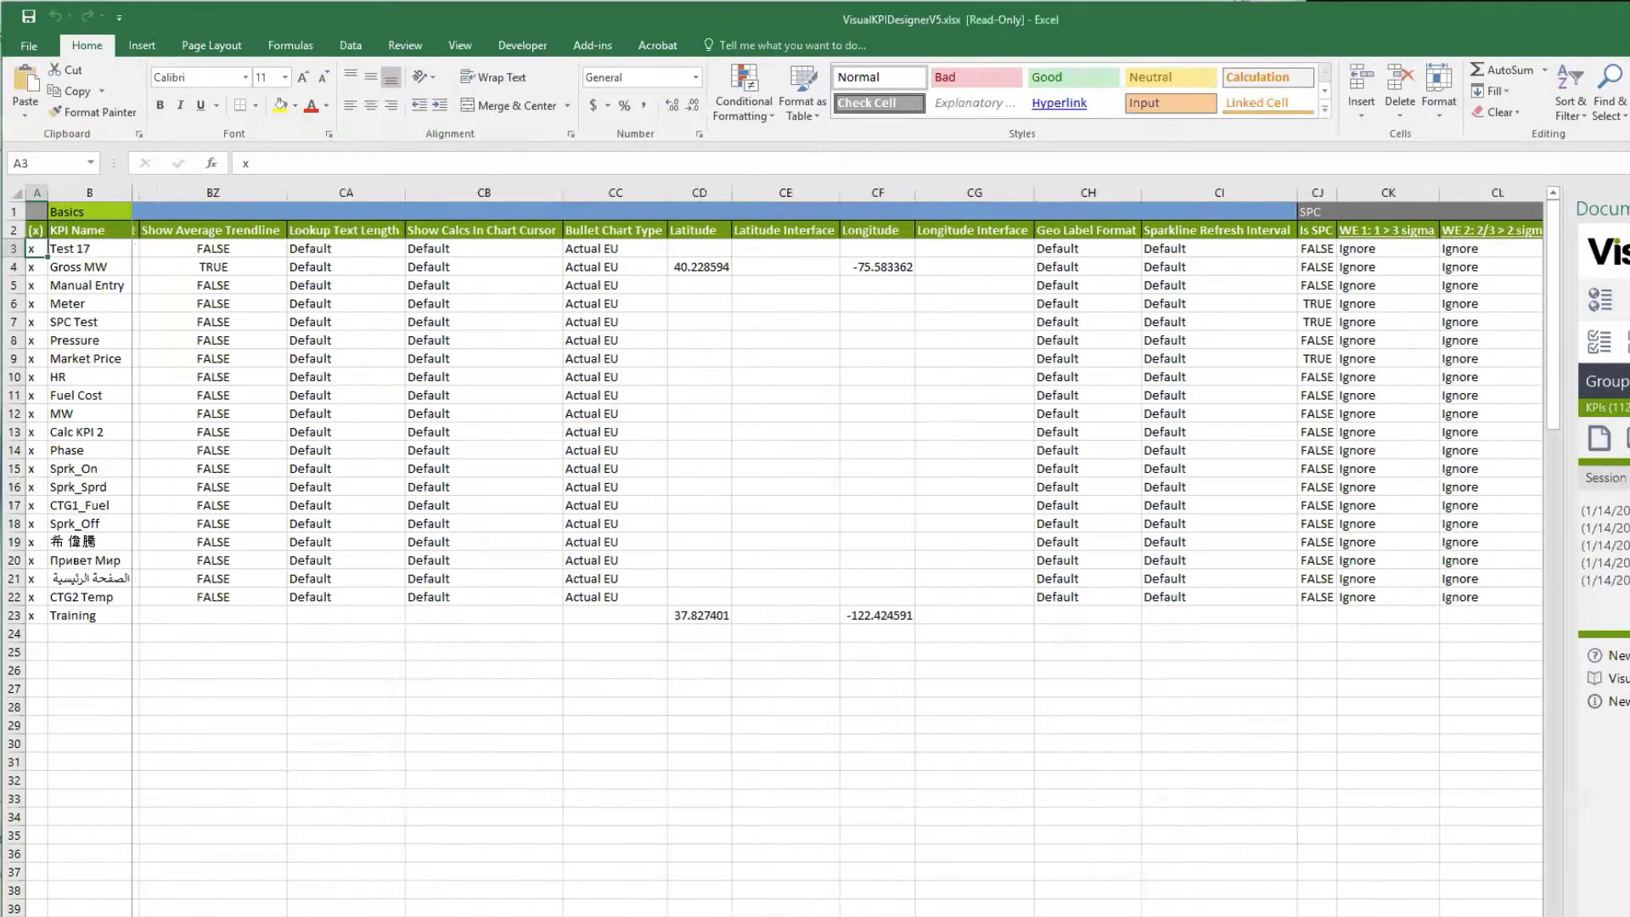
scroll(836, 552, left, 1)
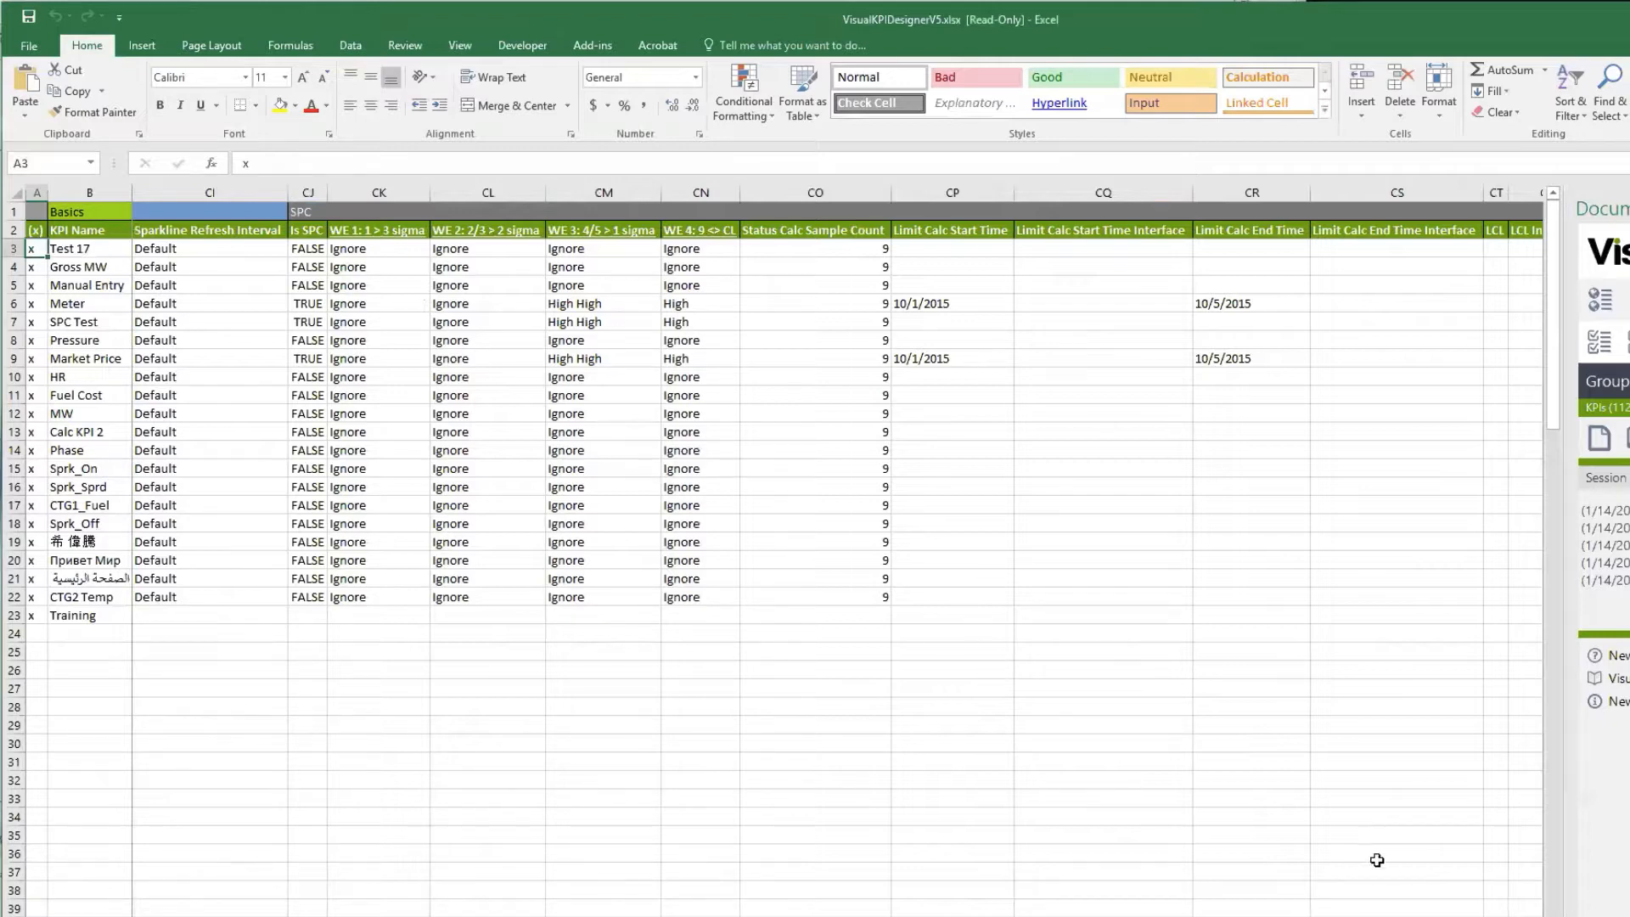
scroll(836, 552, right, 1)
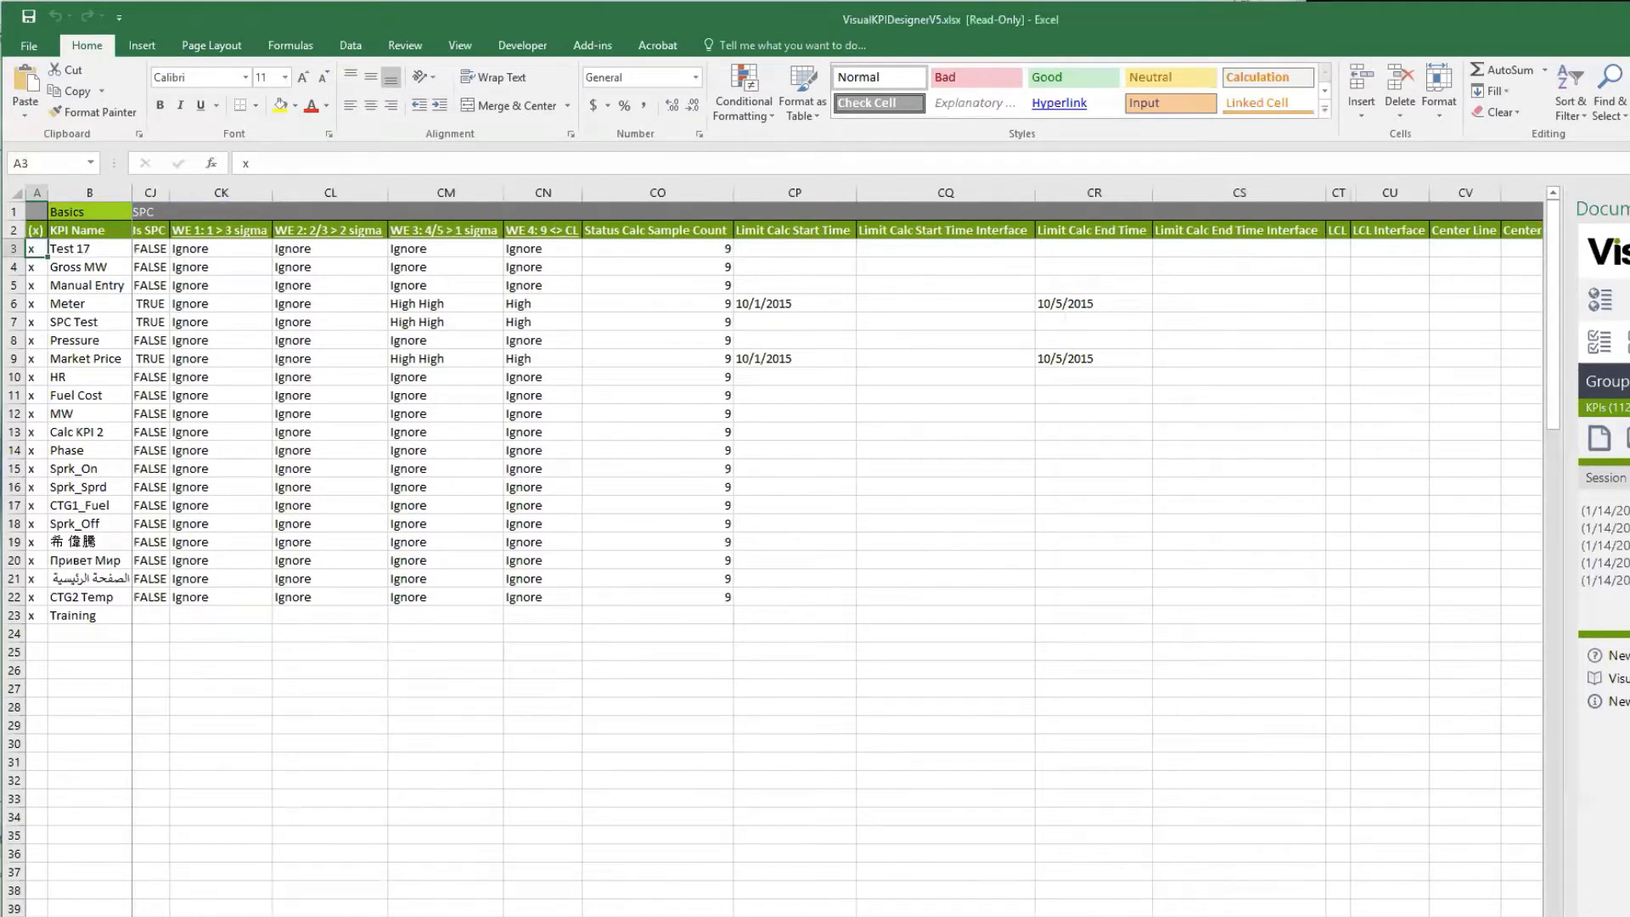
scroll(836, 552, left, 1)
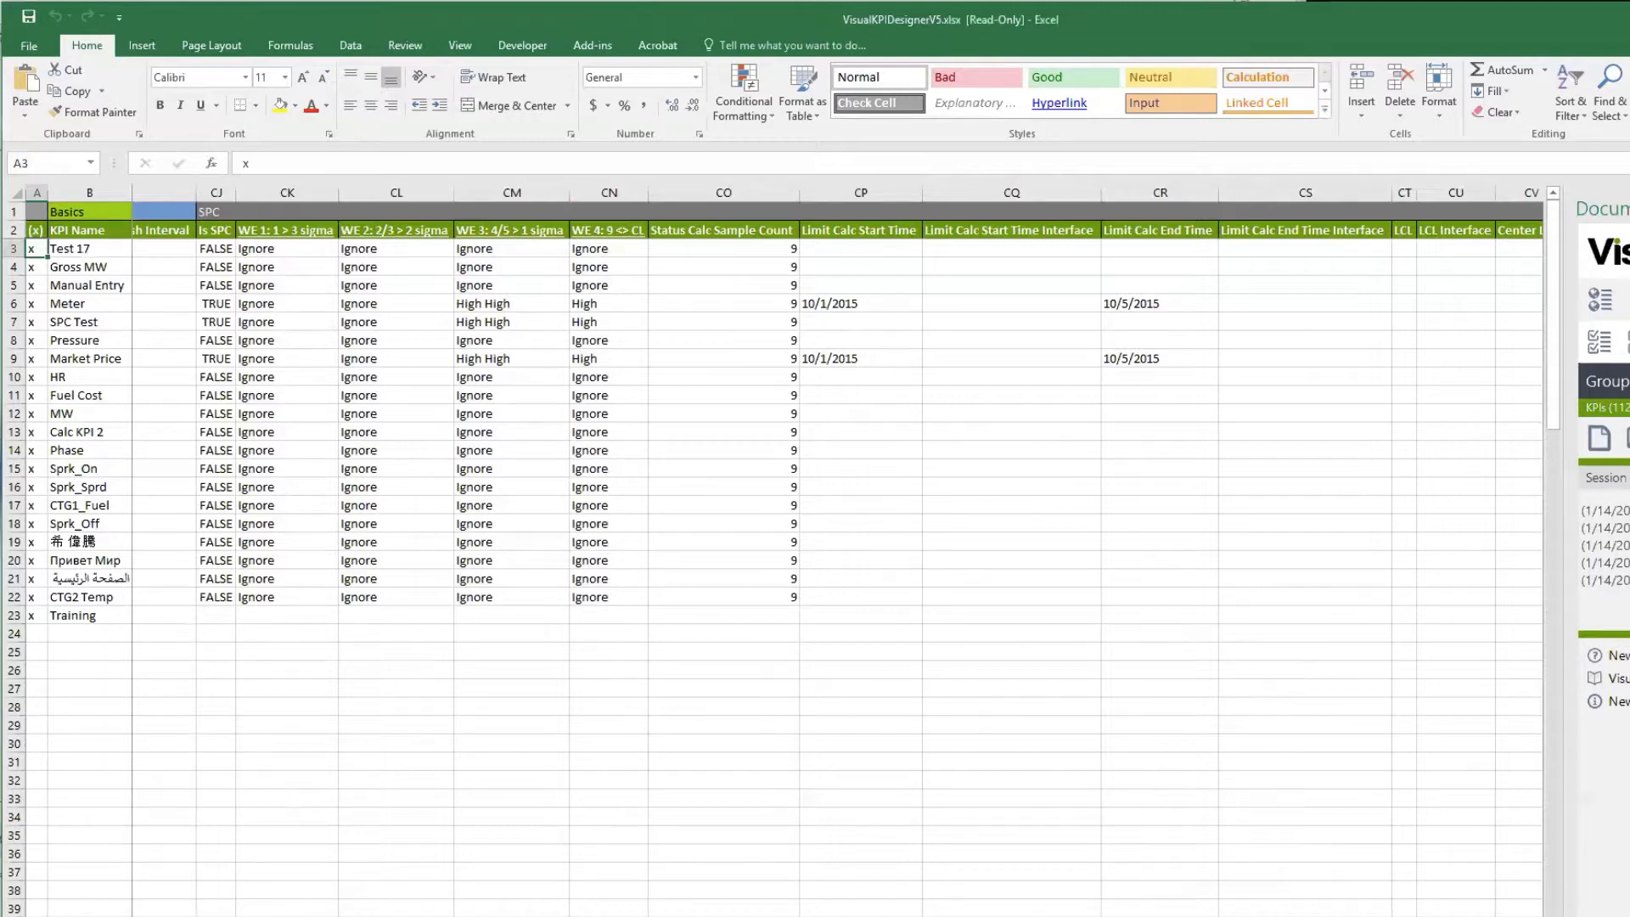
scroll(838, 551, right, 5)
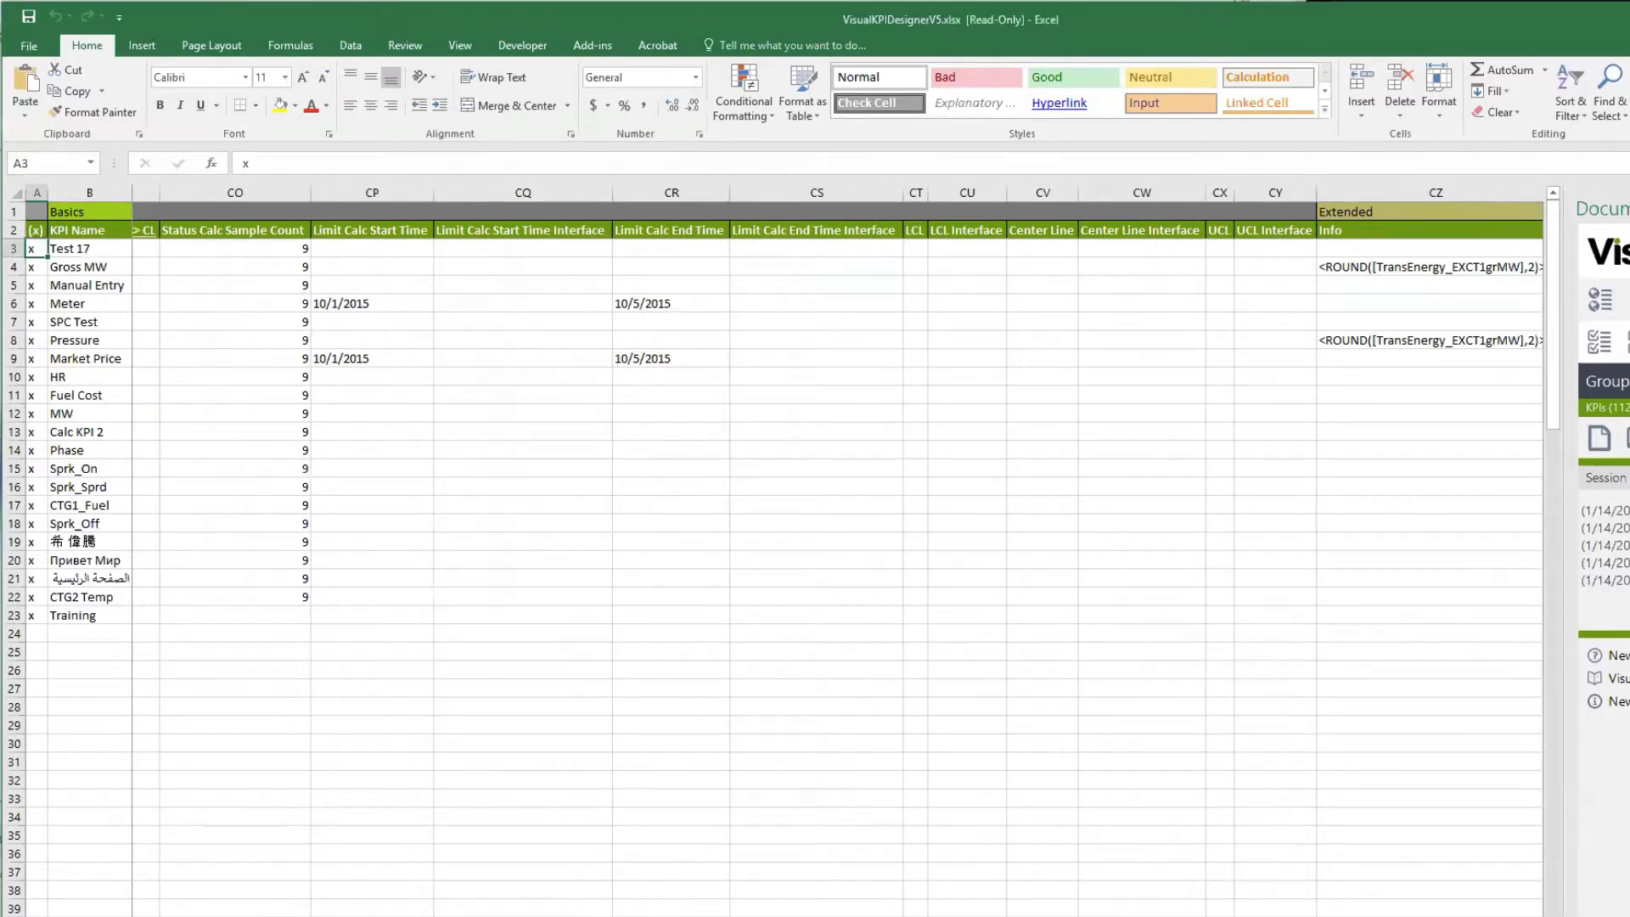
In the Extended columns, set the Training KPI's Info to Sawtooth and its Info Interface to ODBC-SampleData.
scroll(837, 552, right, 10)
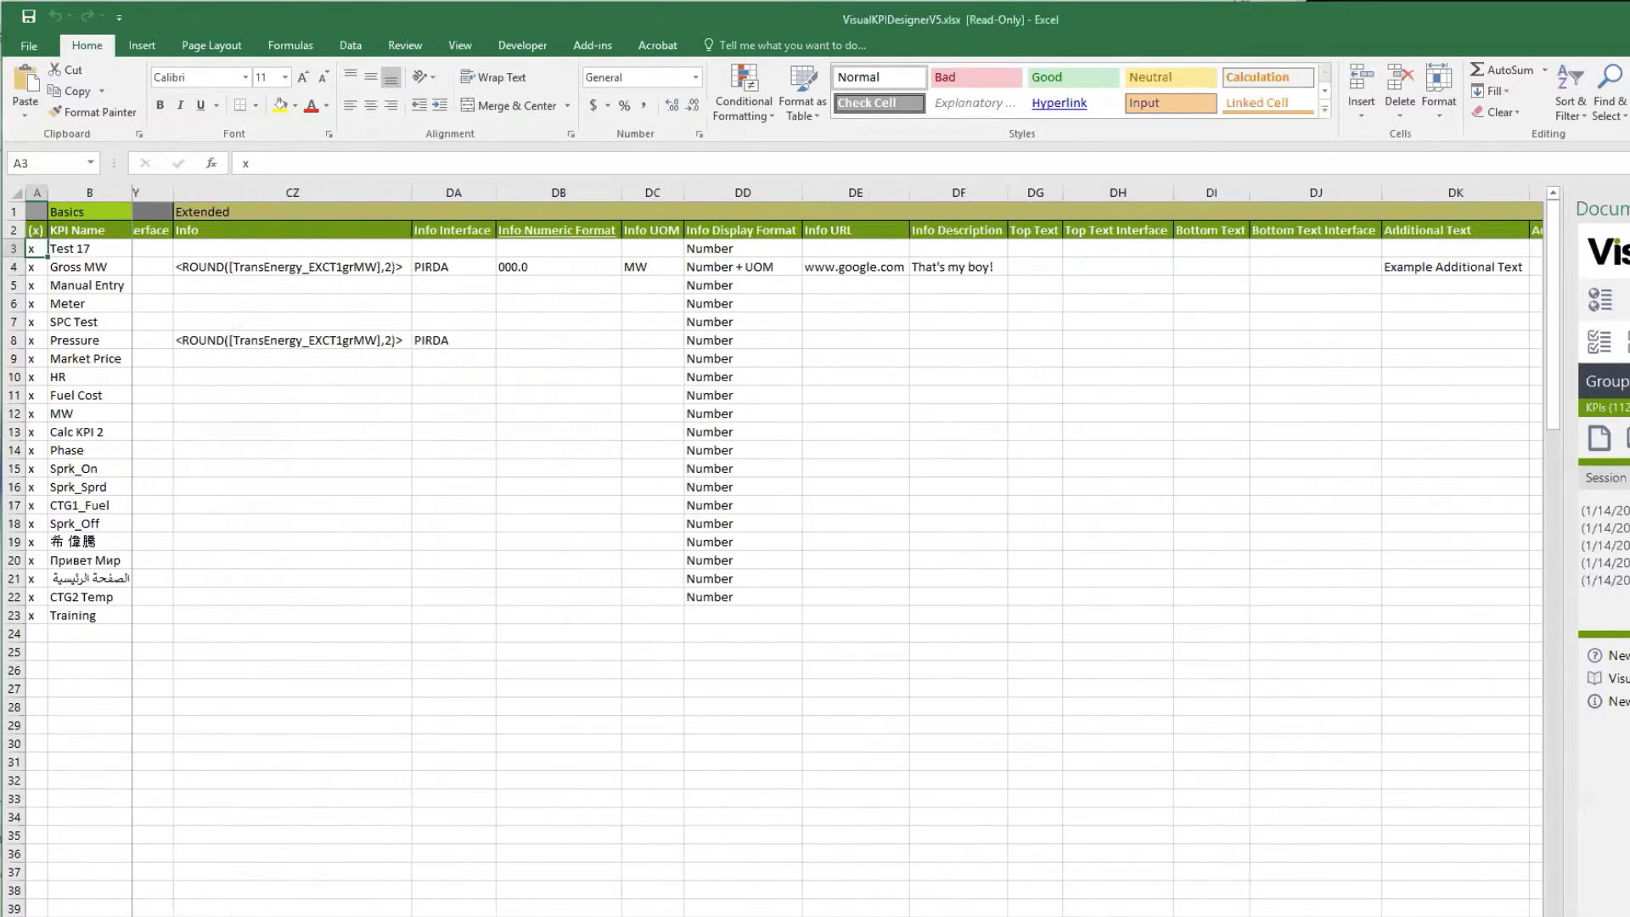
scroll(883, 540, right, 1)
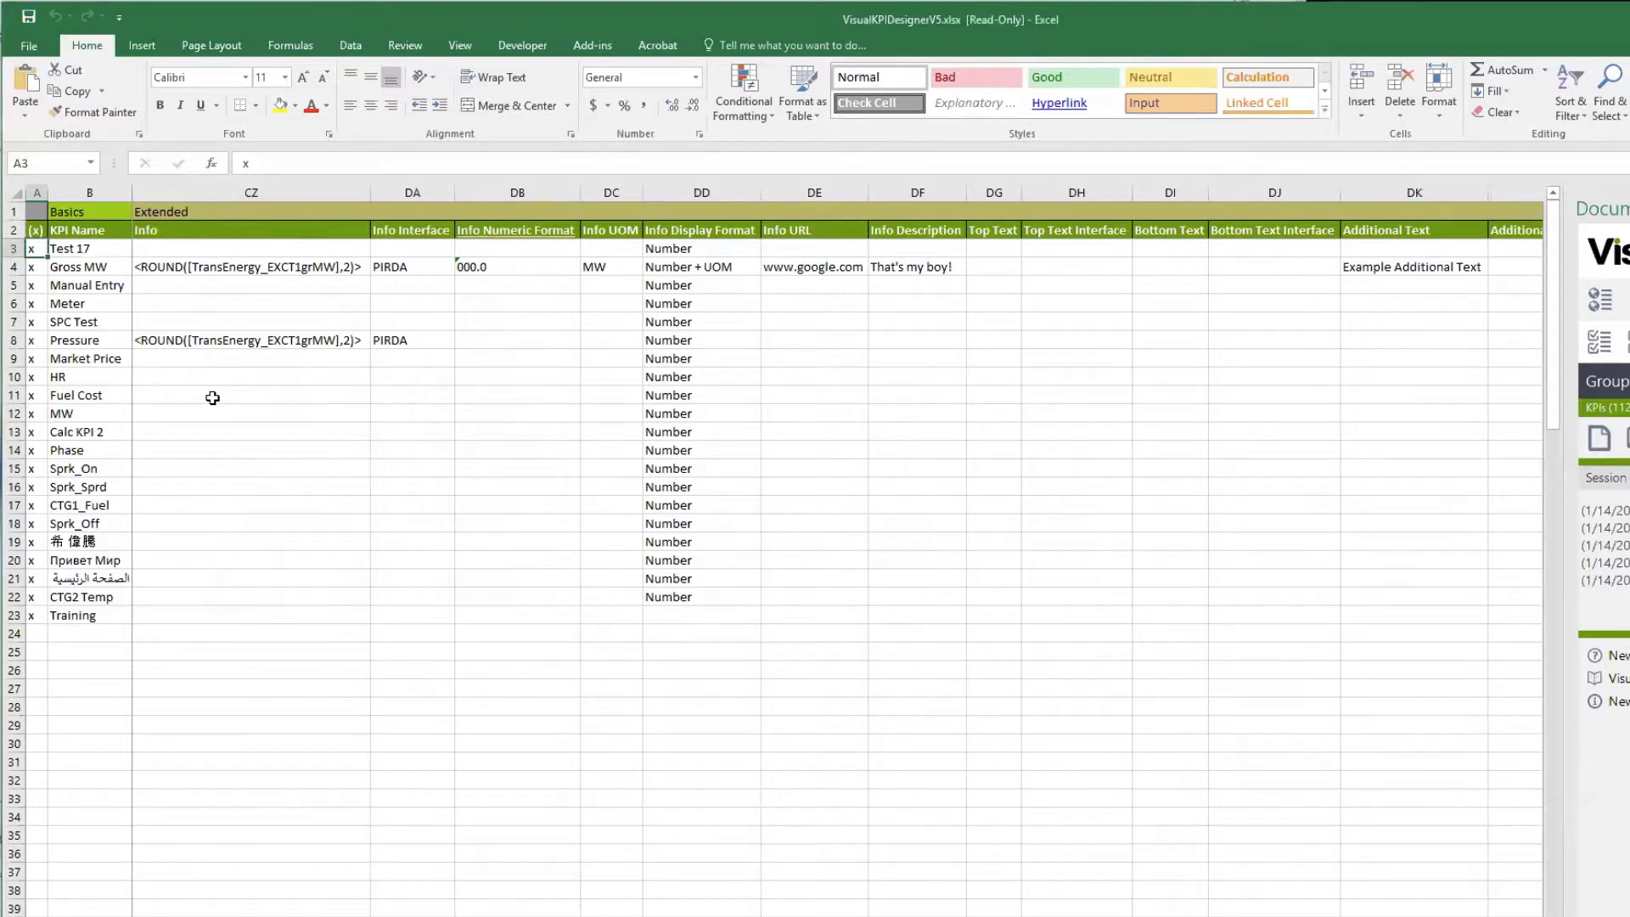
click(234, 619)
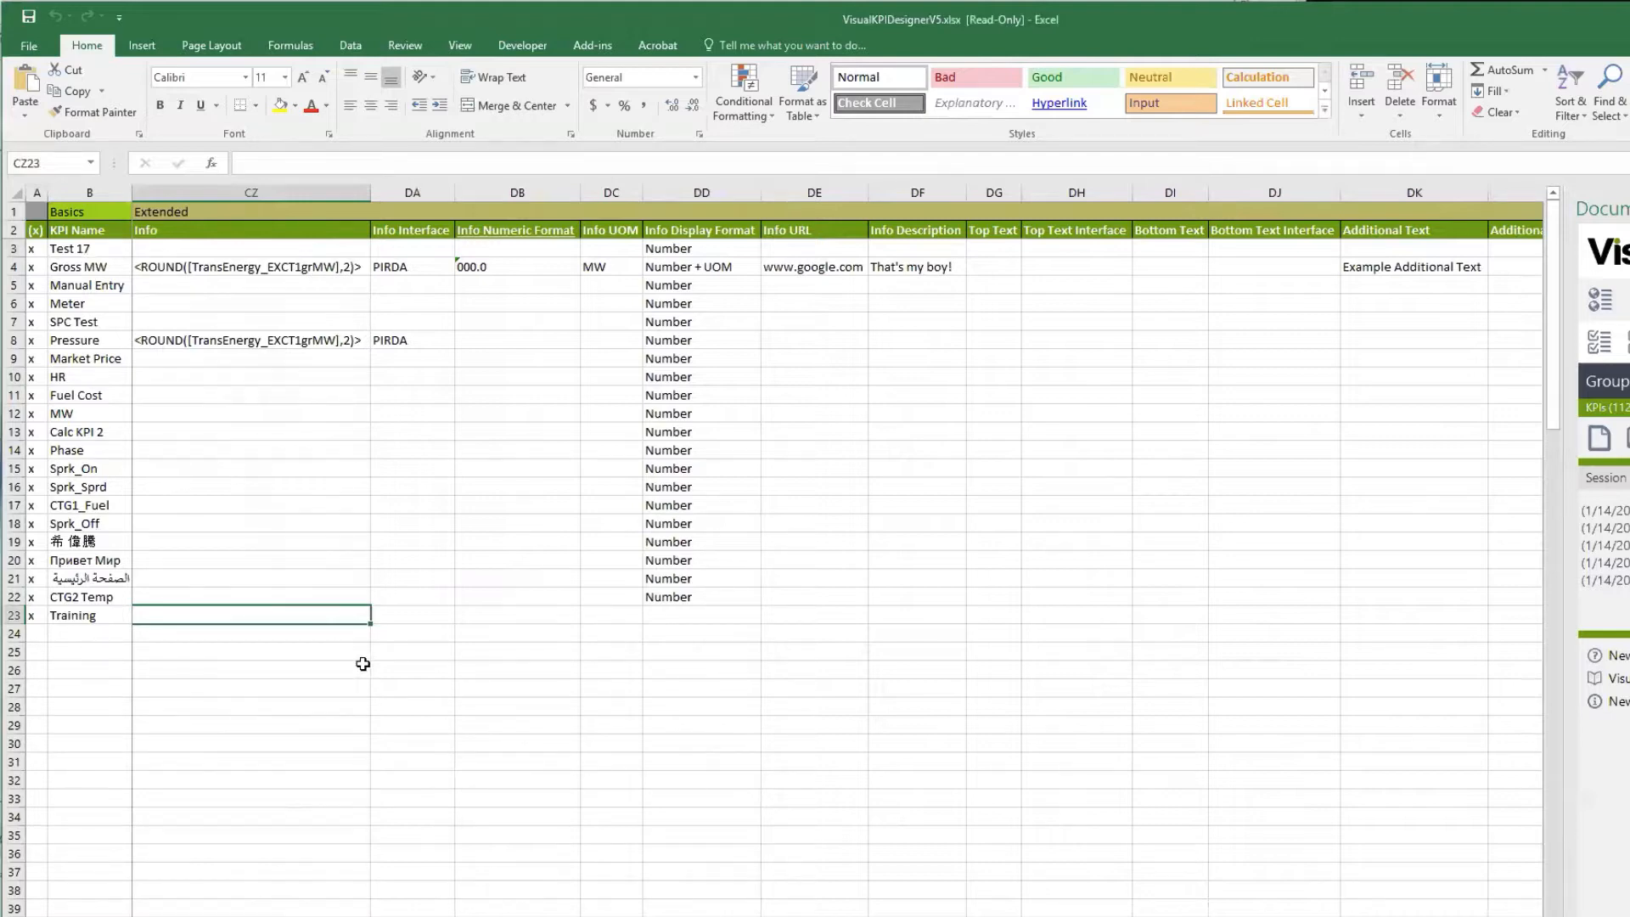
text(S)
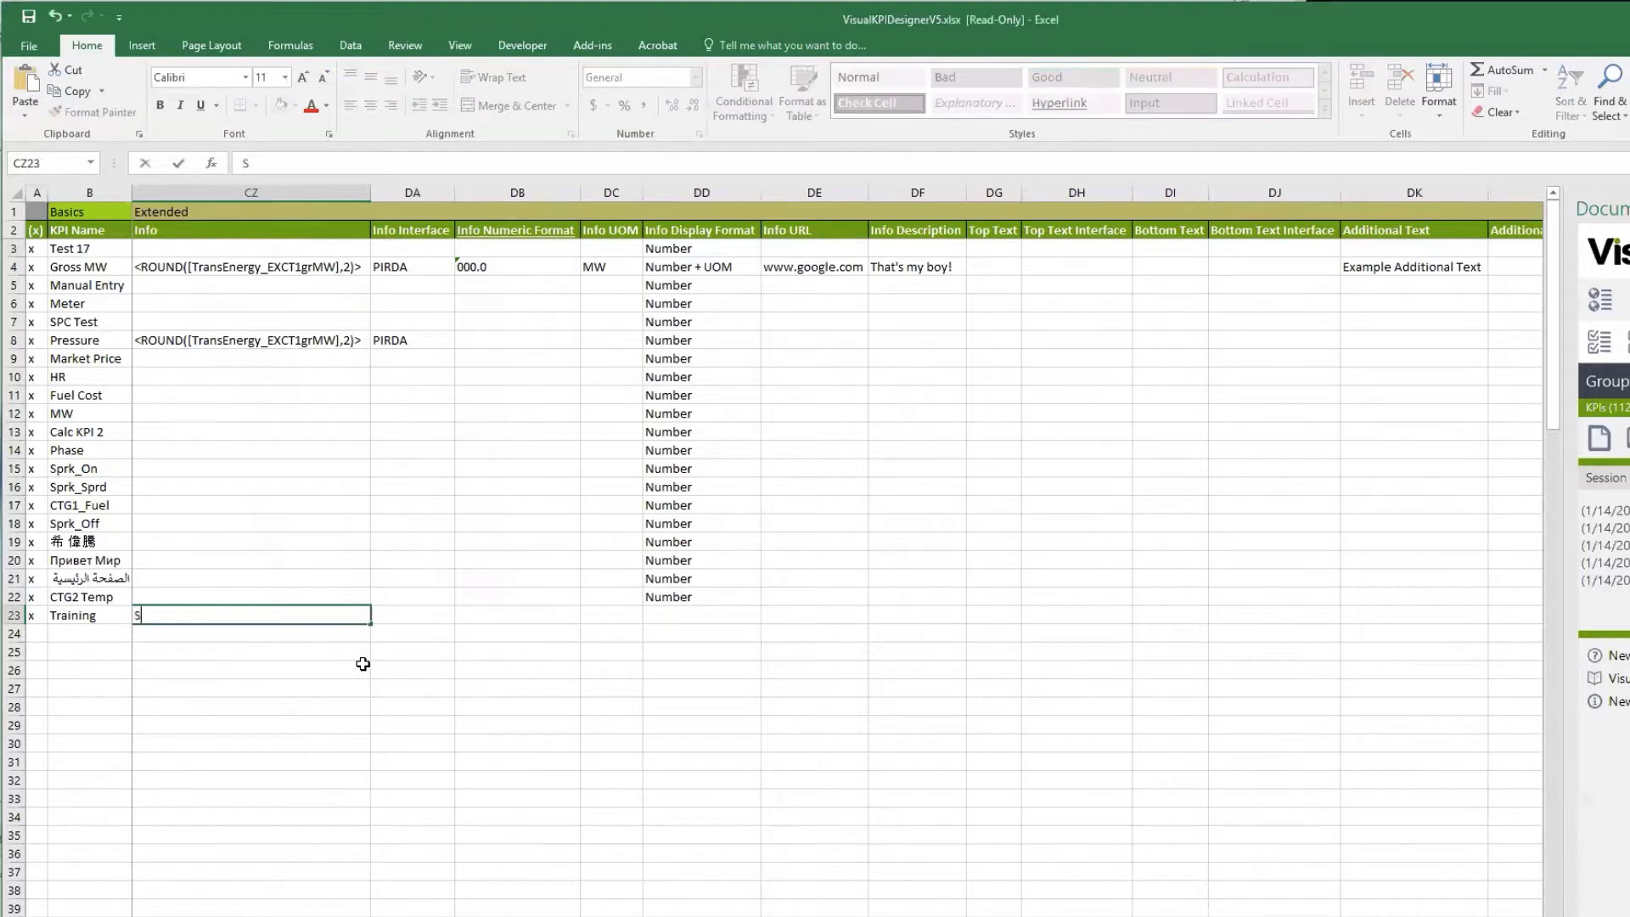
text(awtoothy)
key(BackSpace)
click(429, 616)
click(463, 615)
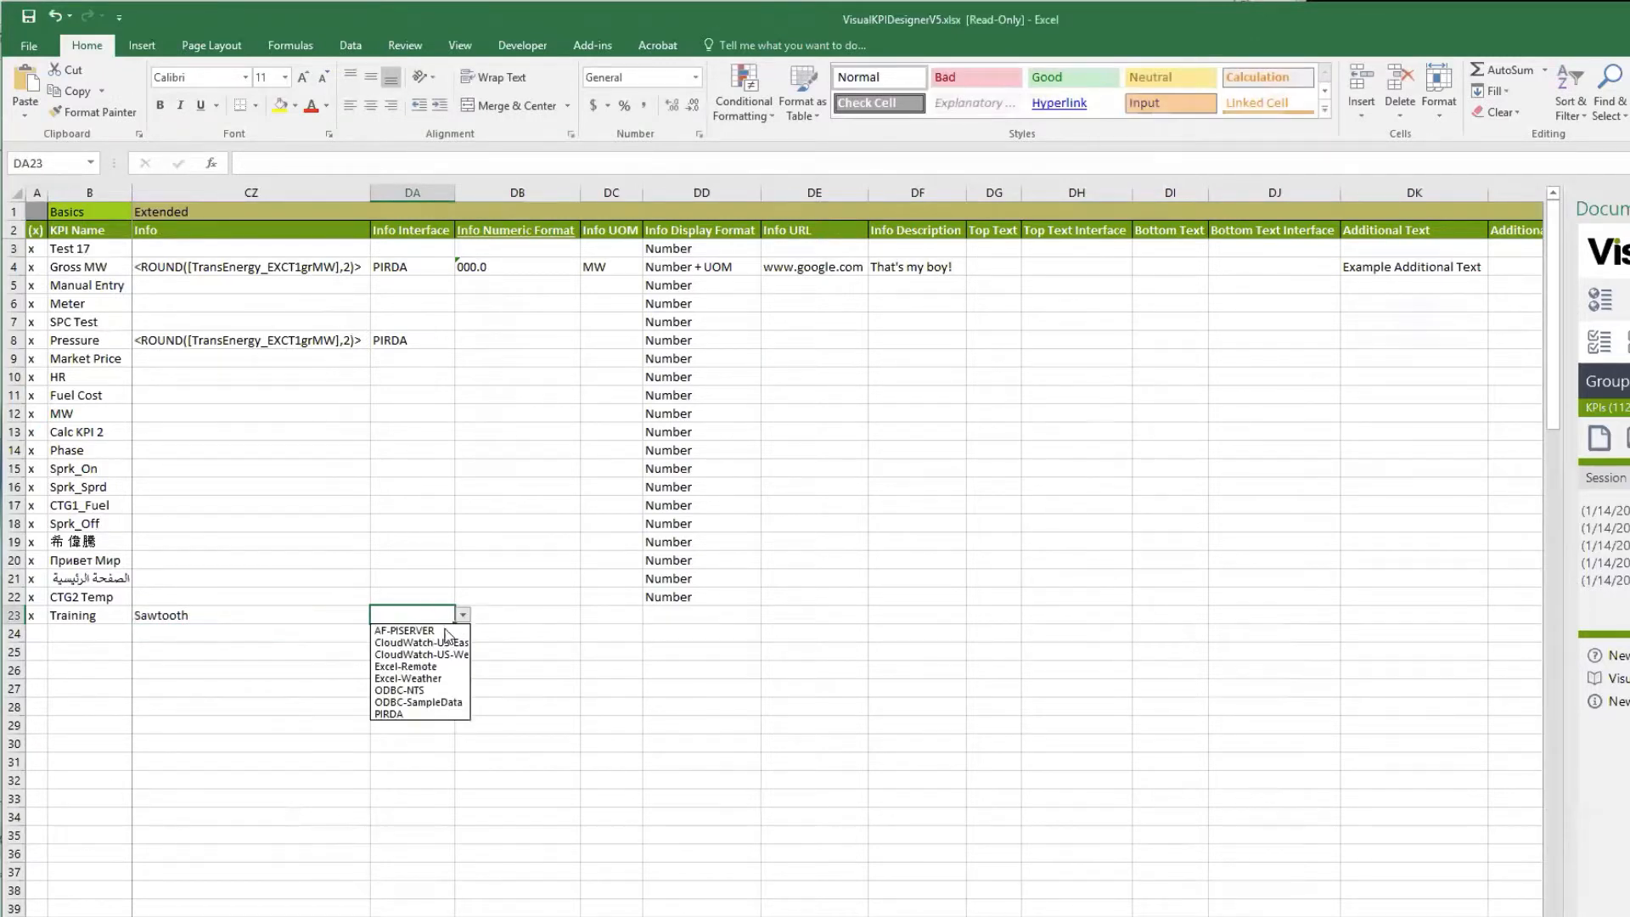
click(427, 702)
click(402, 670)
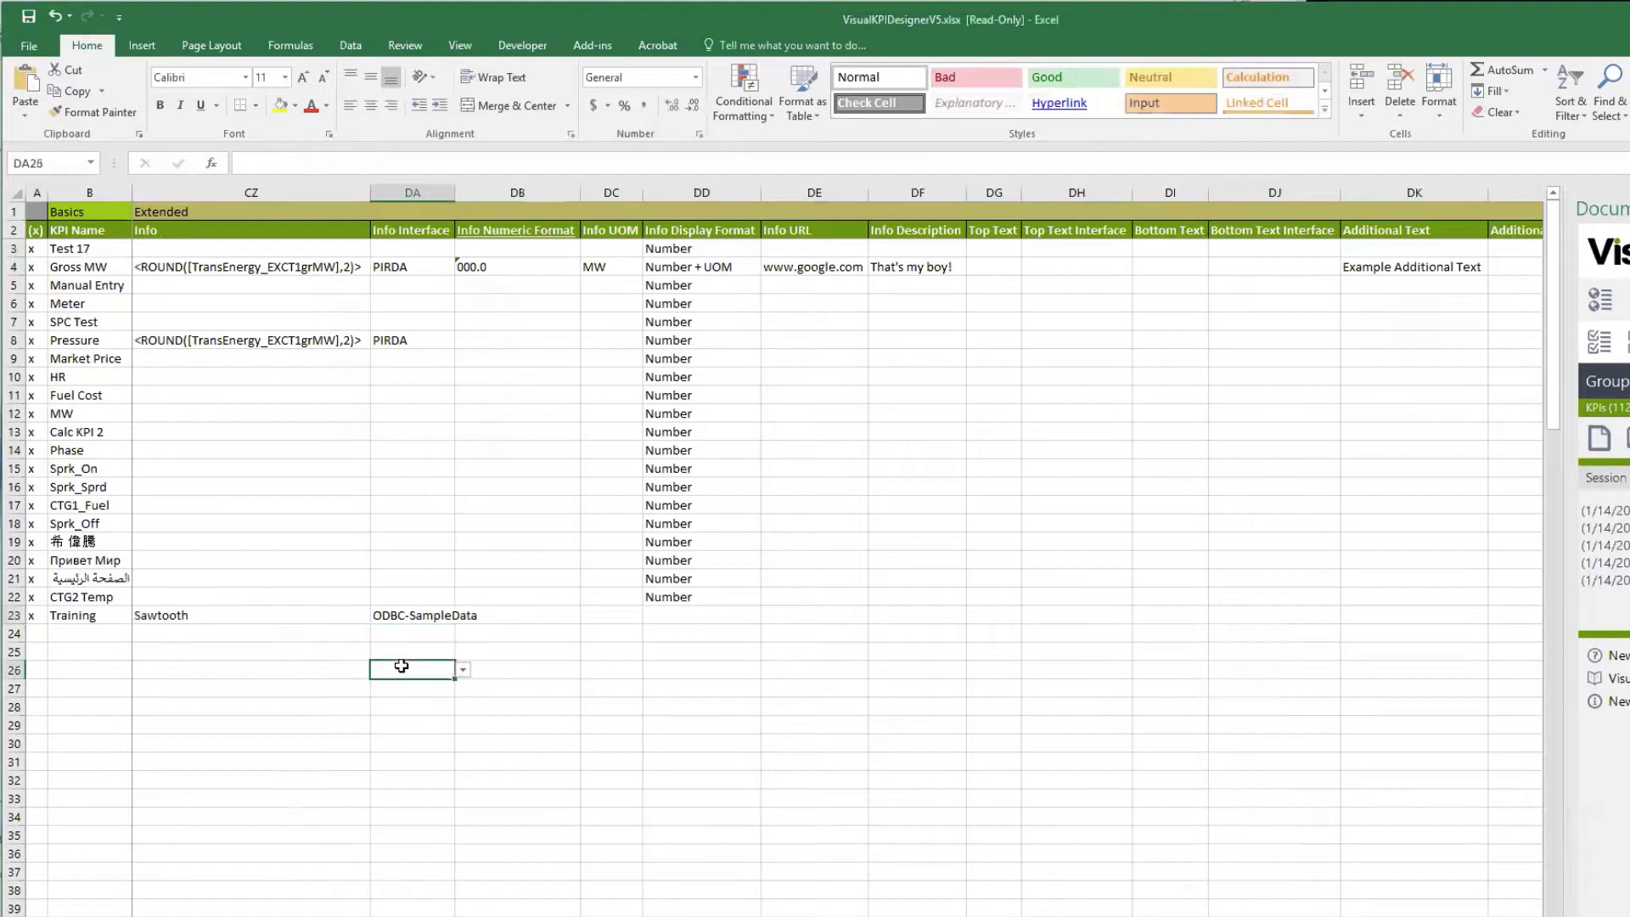
click(607, 618)
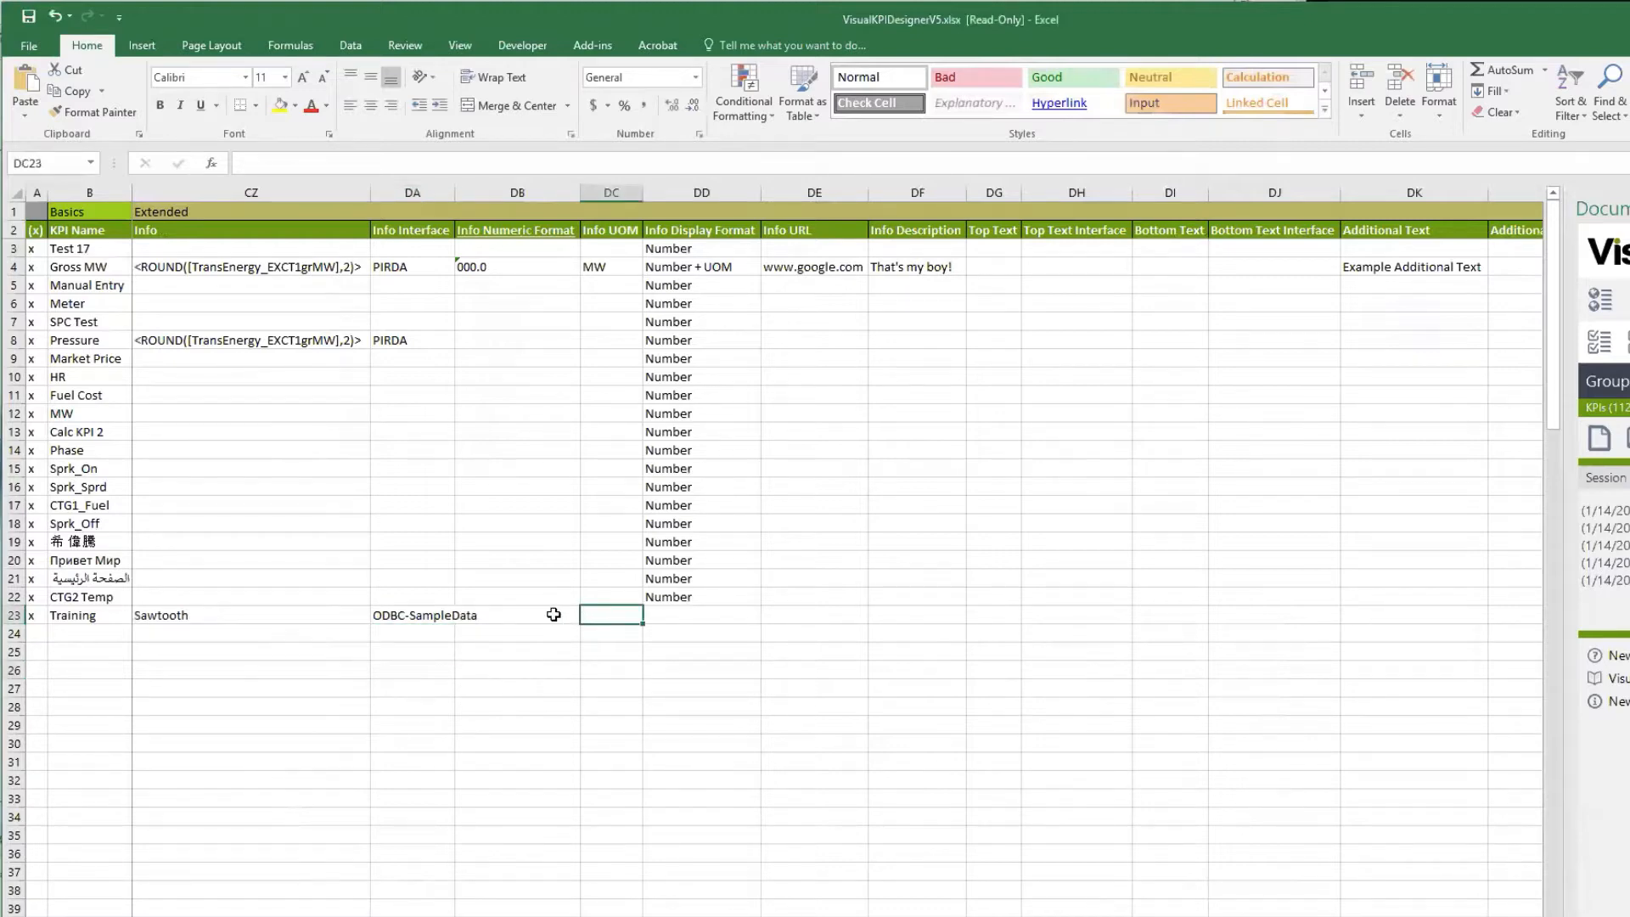
click(667, 612)
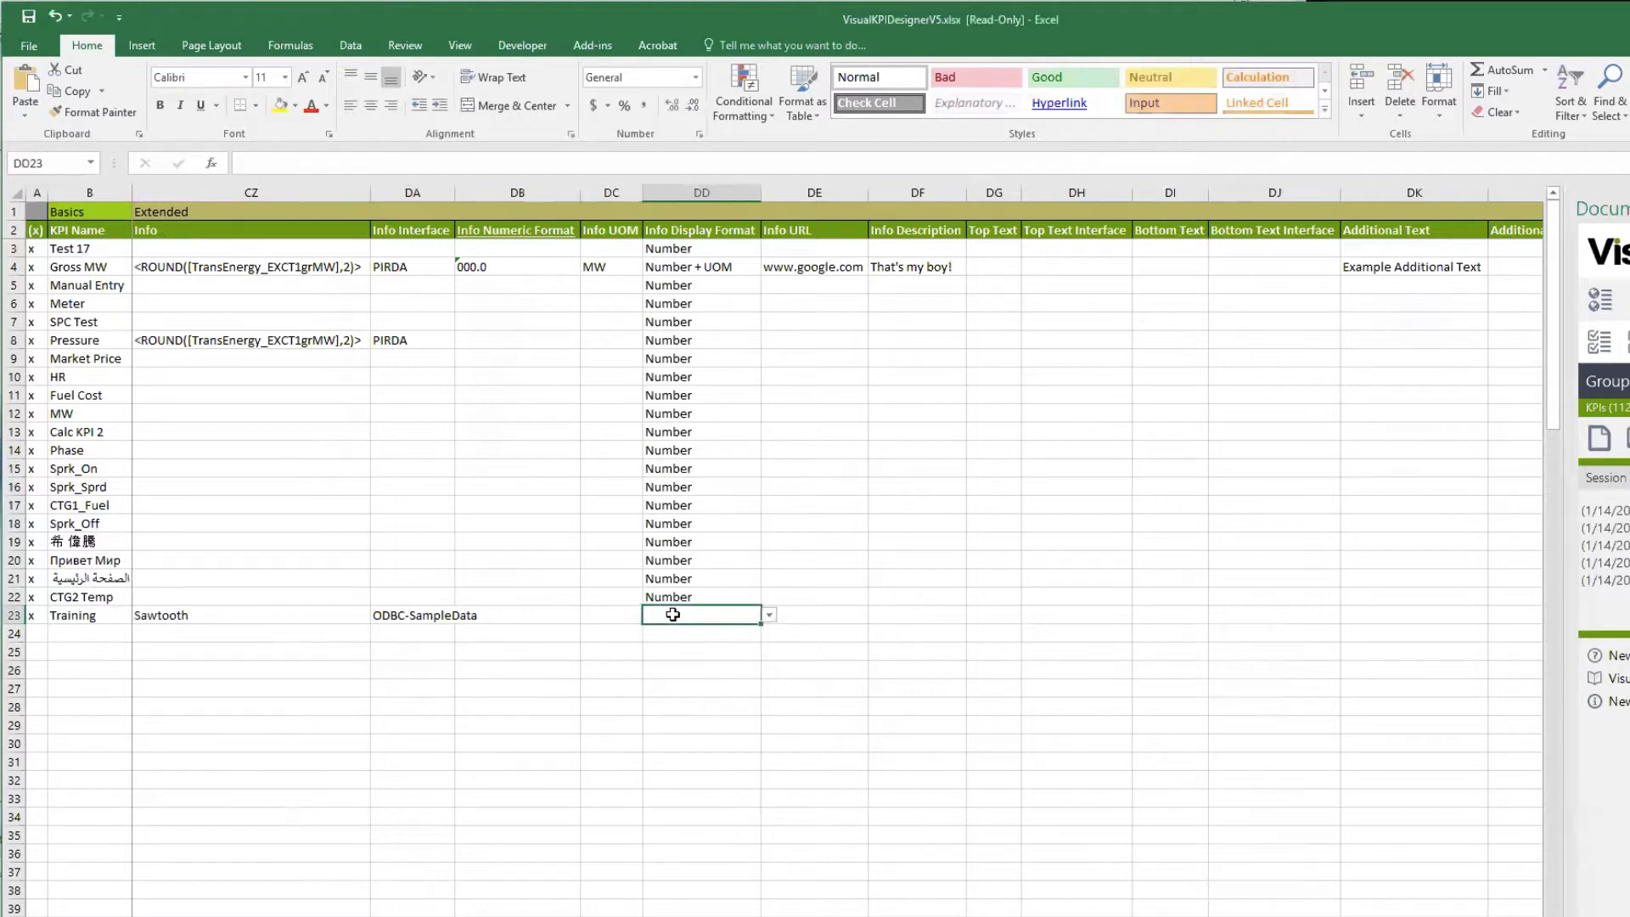
click(819, 611)
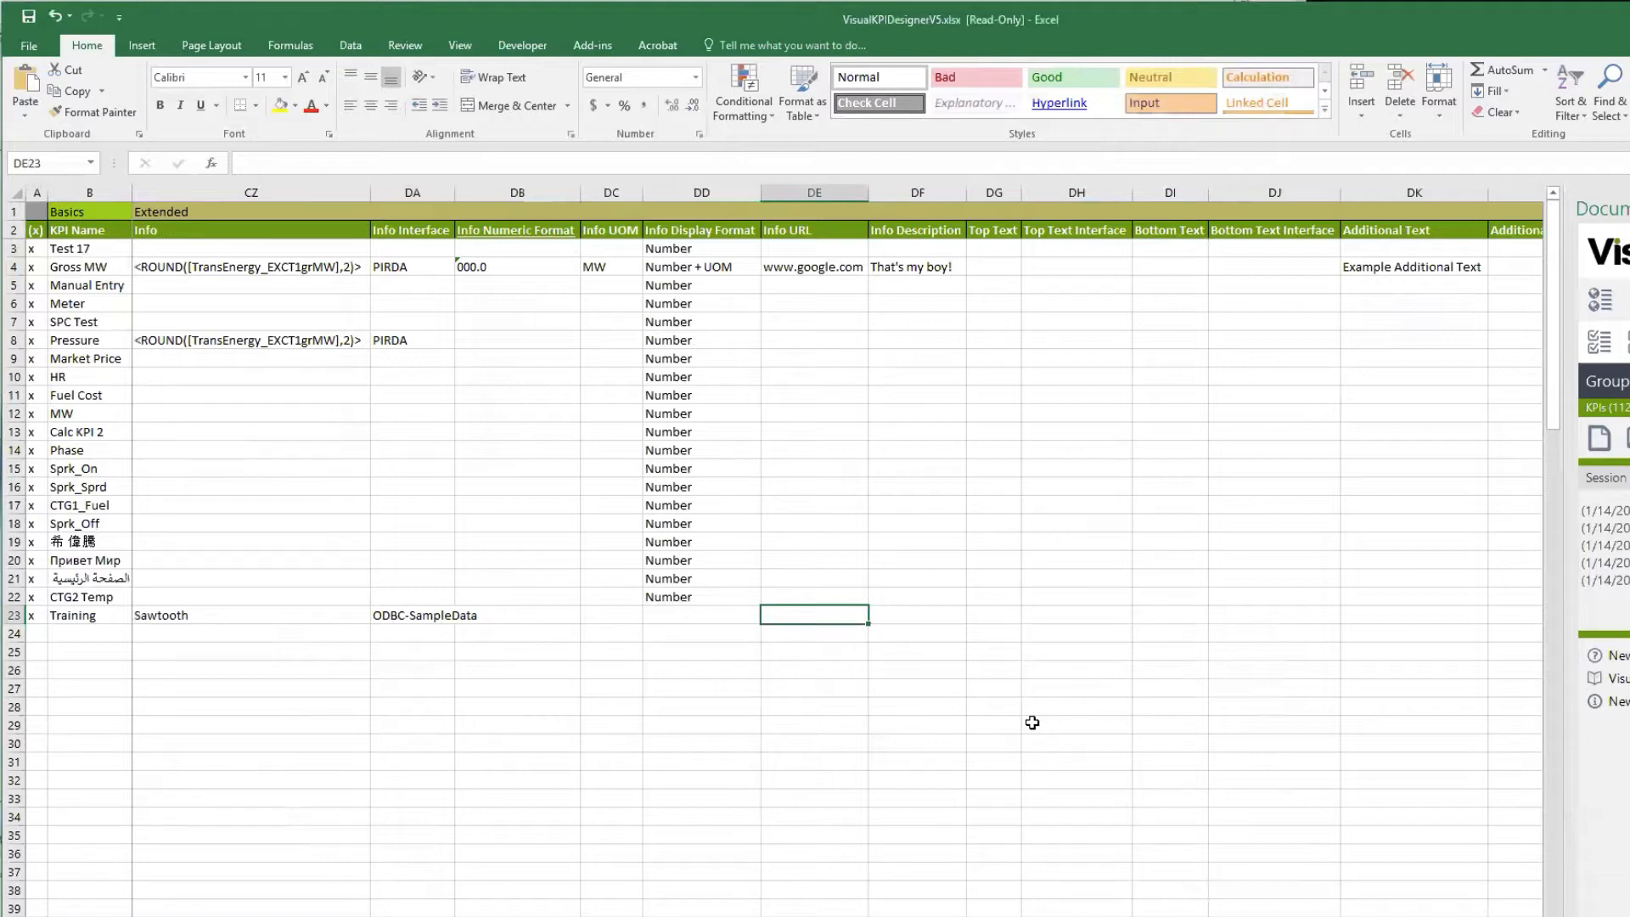
text(http)
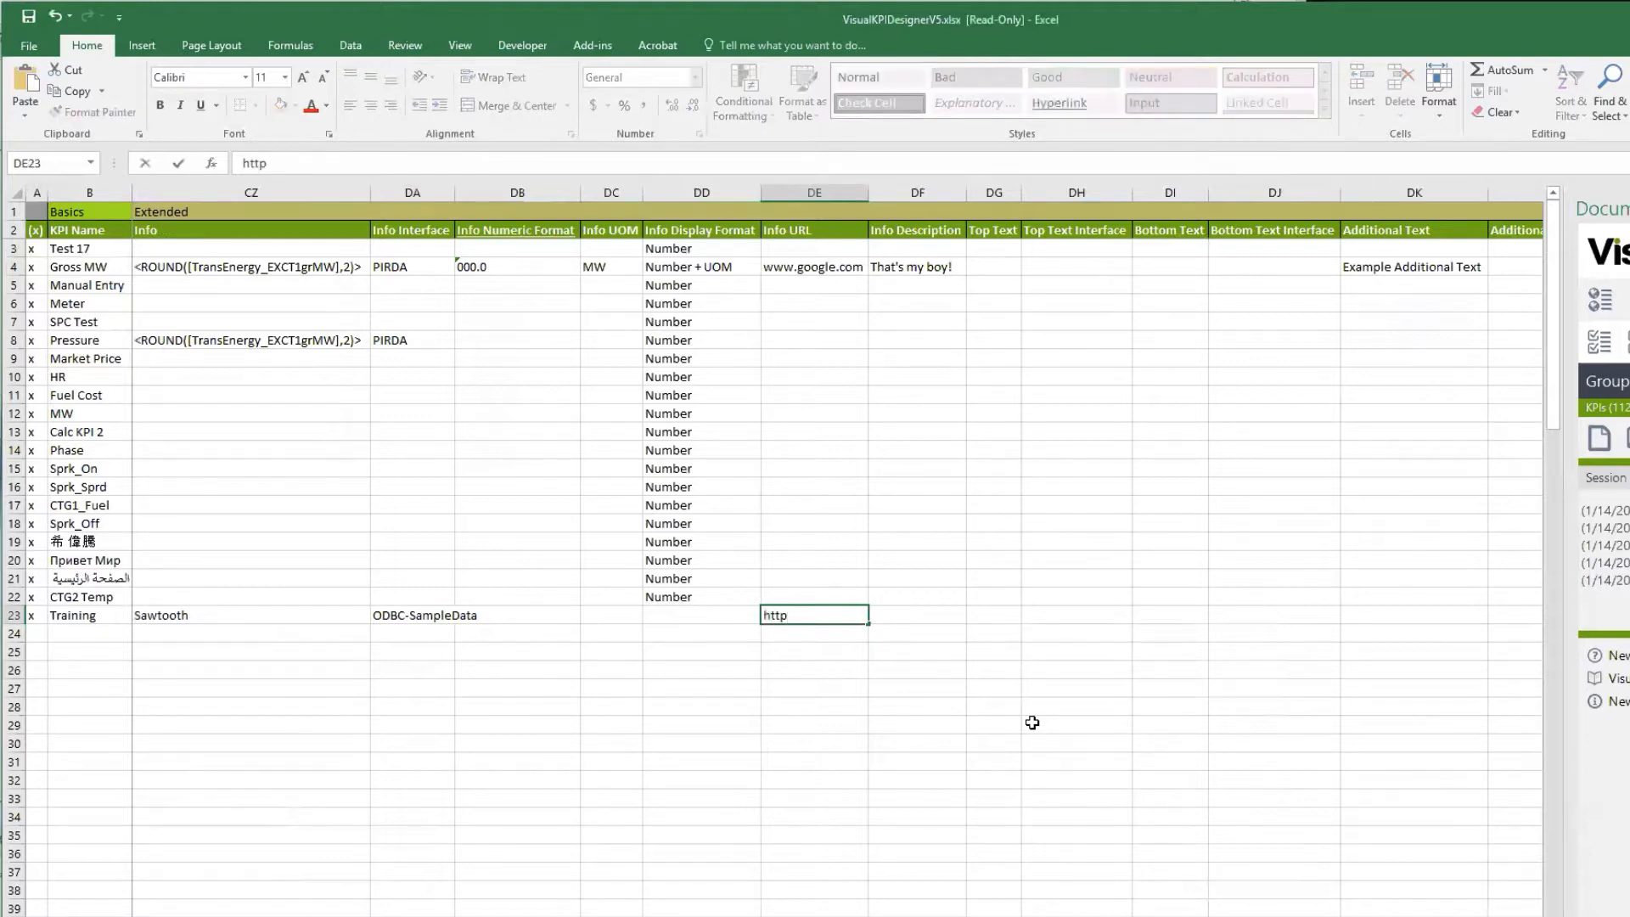
text(s://transpara.com)
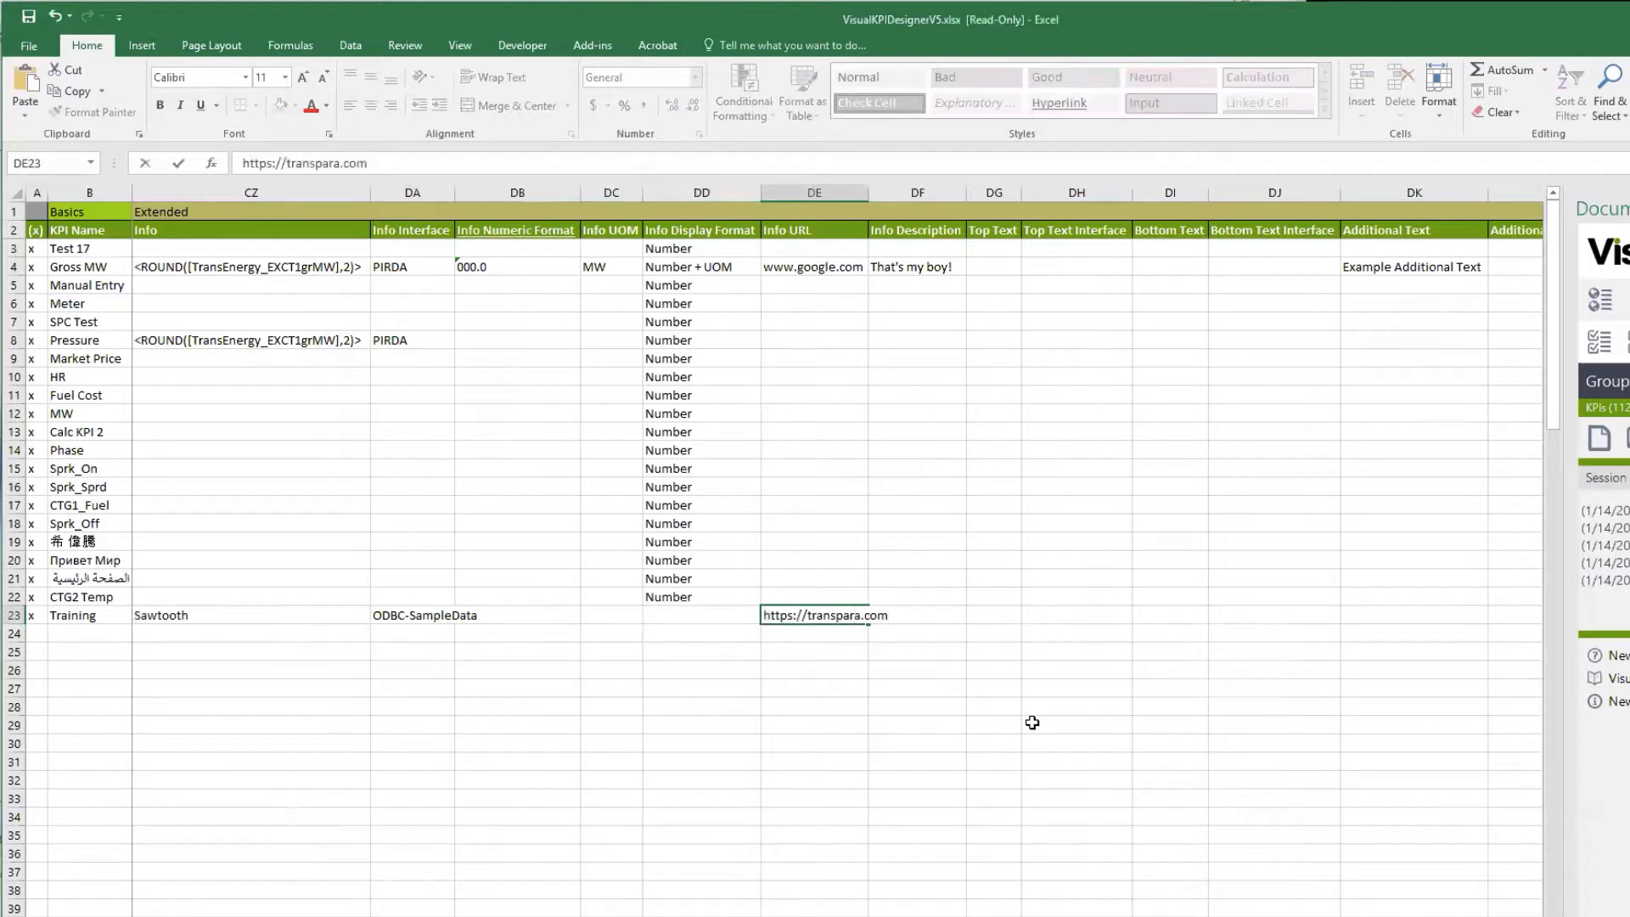
key(Tab)
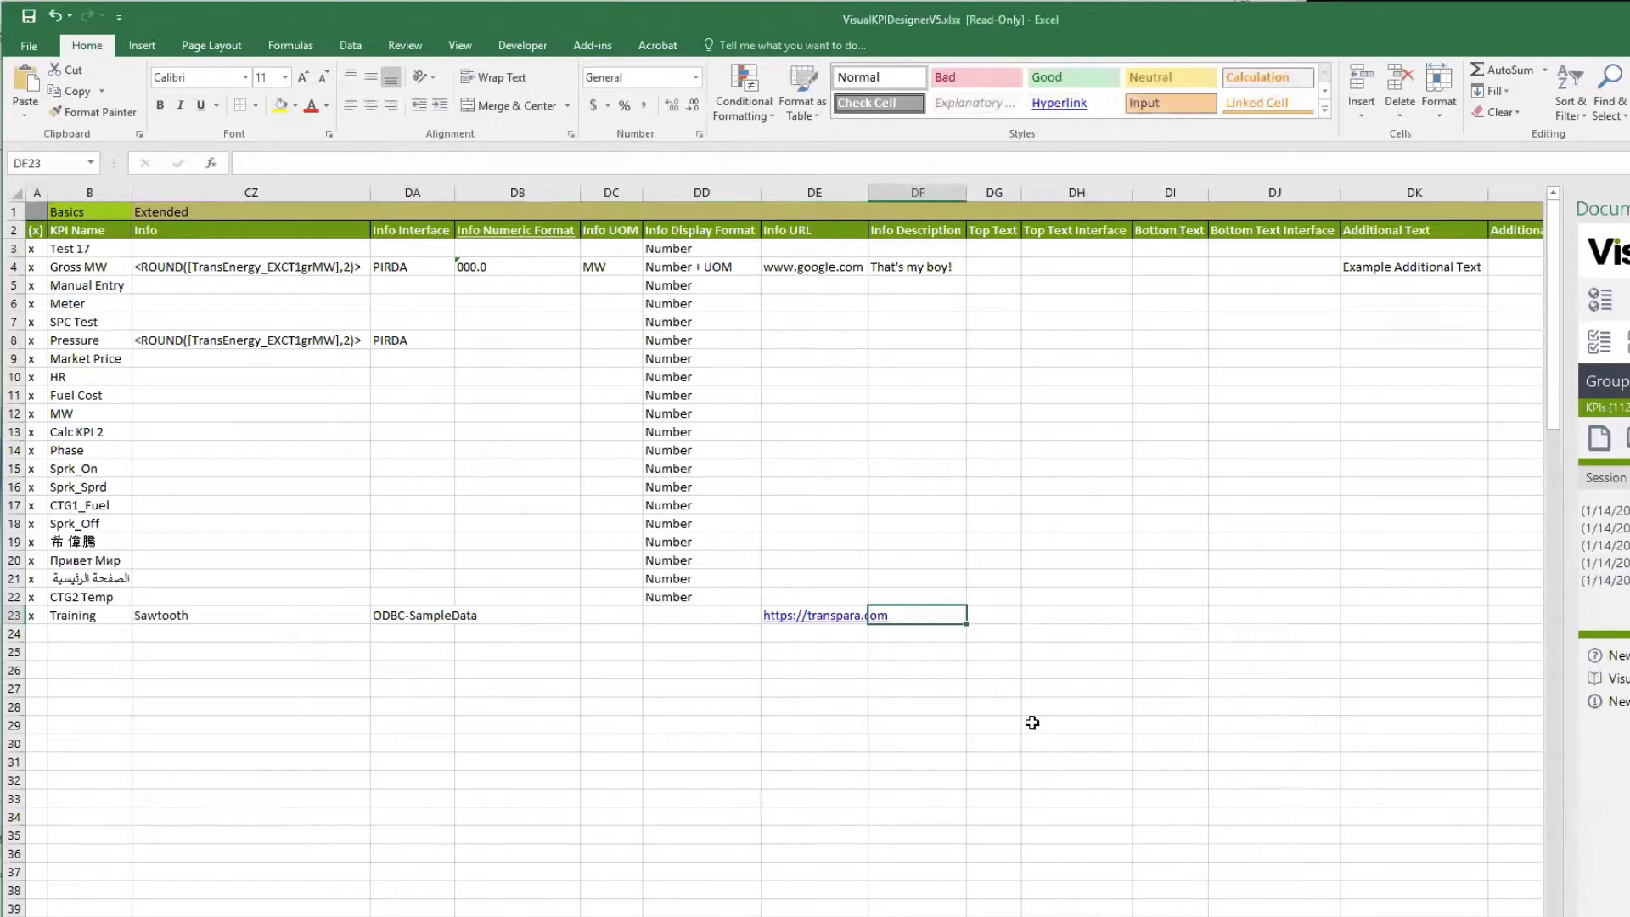
Set the Training KPI's Info Description to Transpara and save the KPI changes.
text(Trans[a)
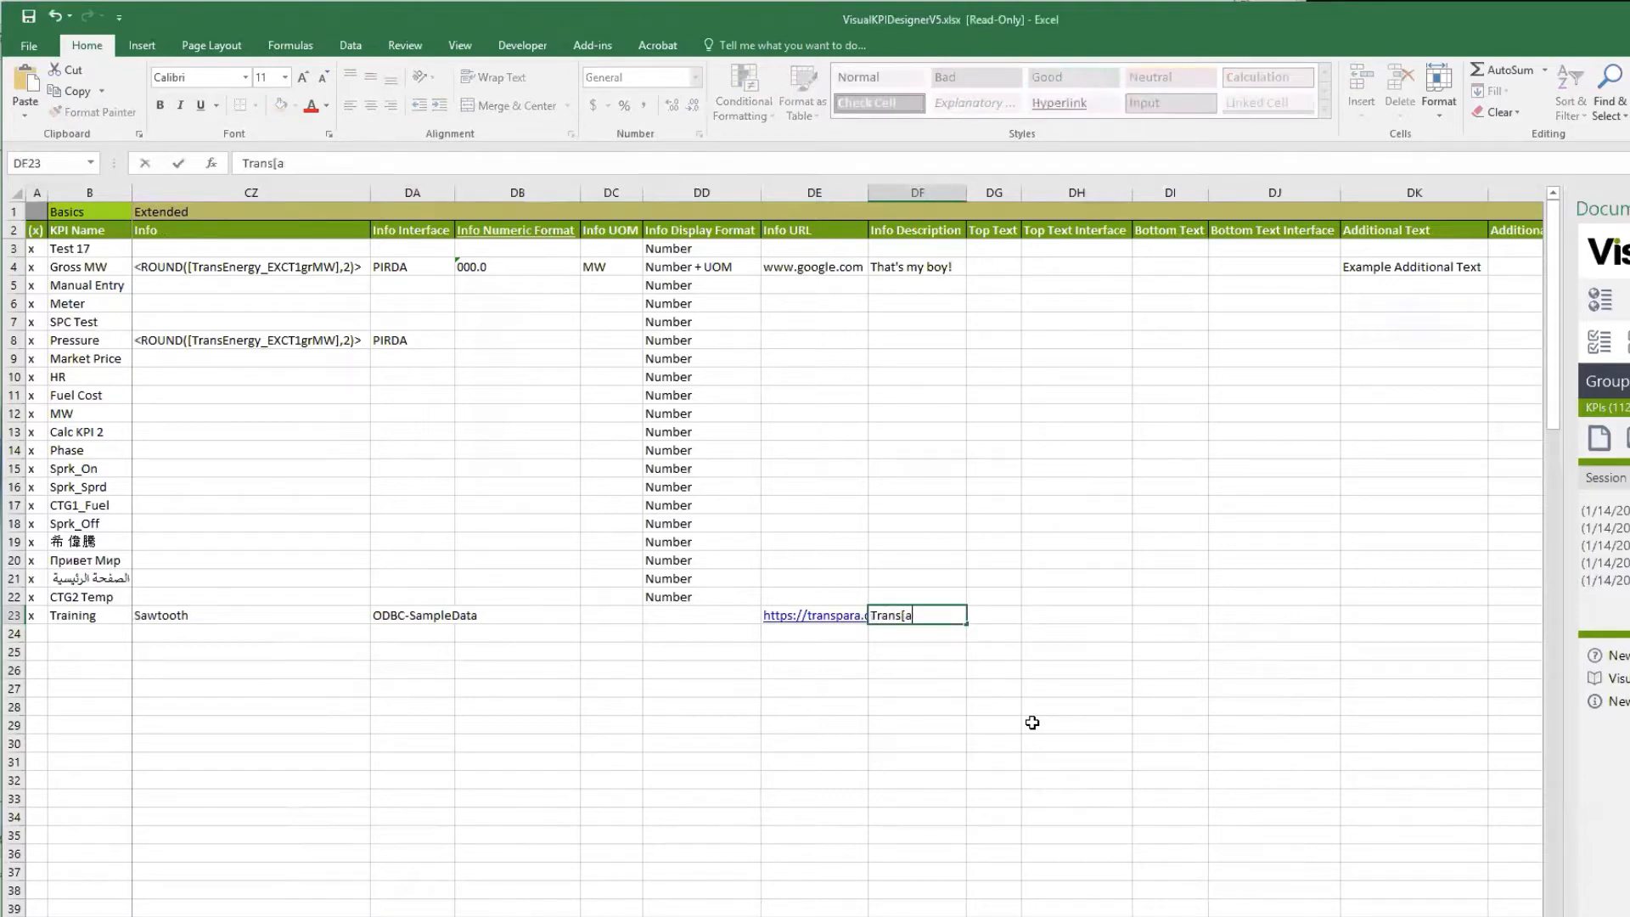
key(BackSpace)
key(BackSpace)
key(BackSpace)
text(spara)
key(Tab)
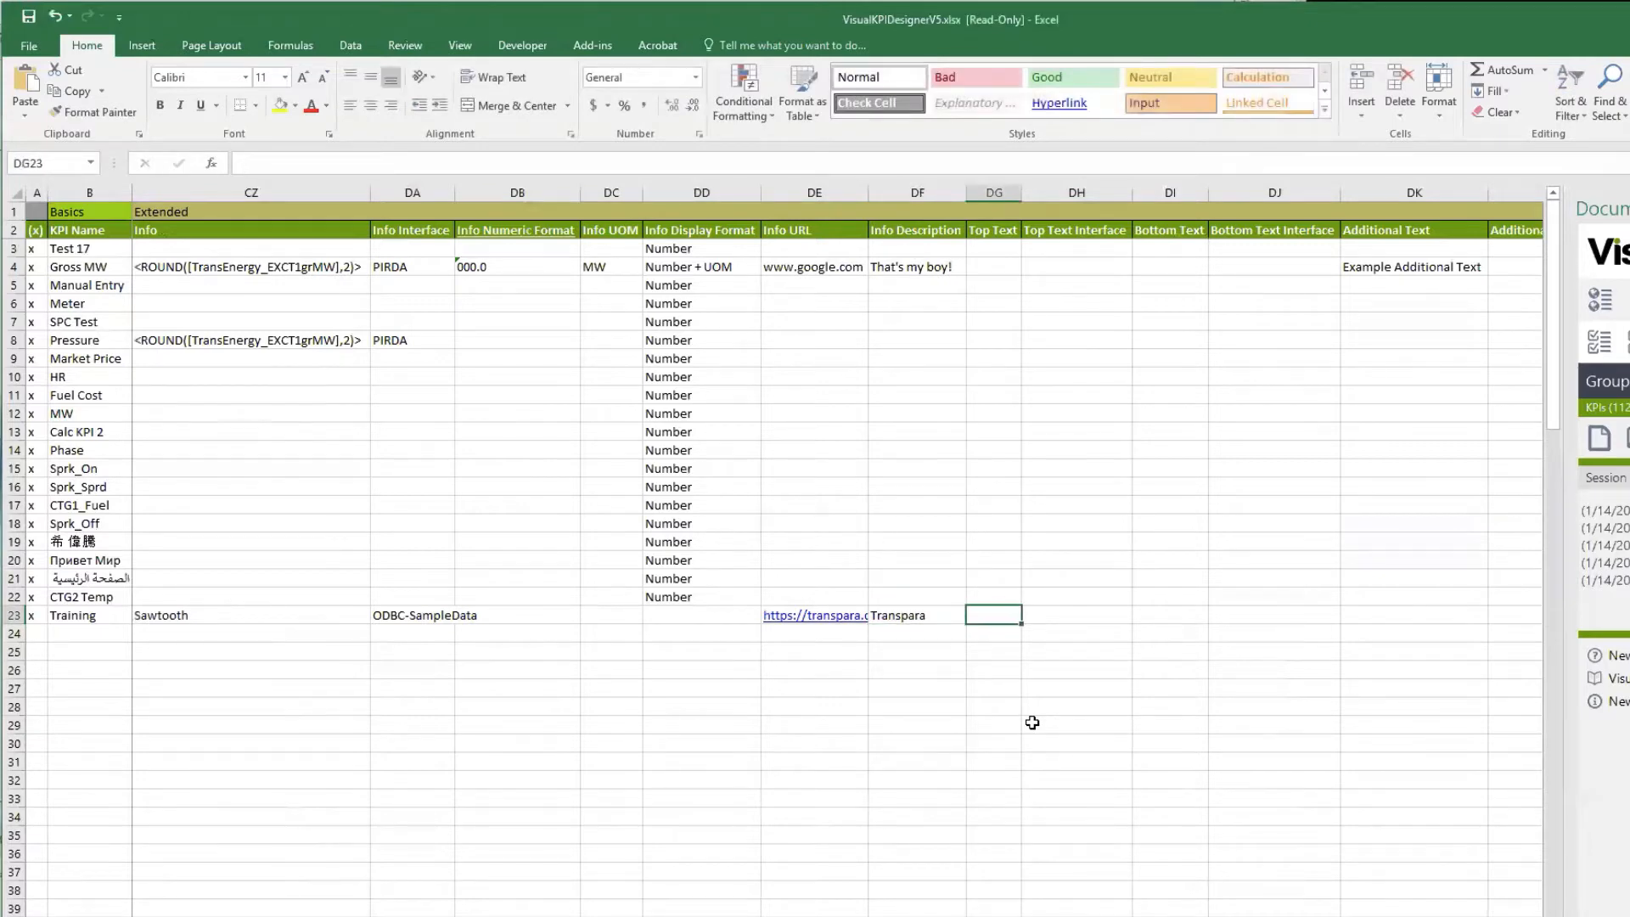
click(875, 686)
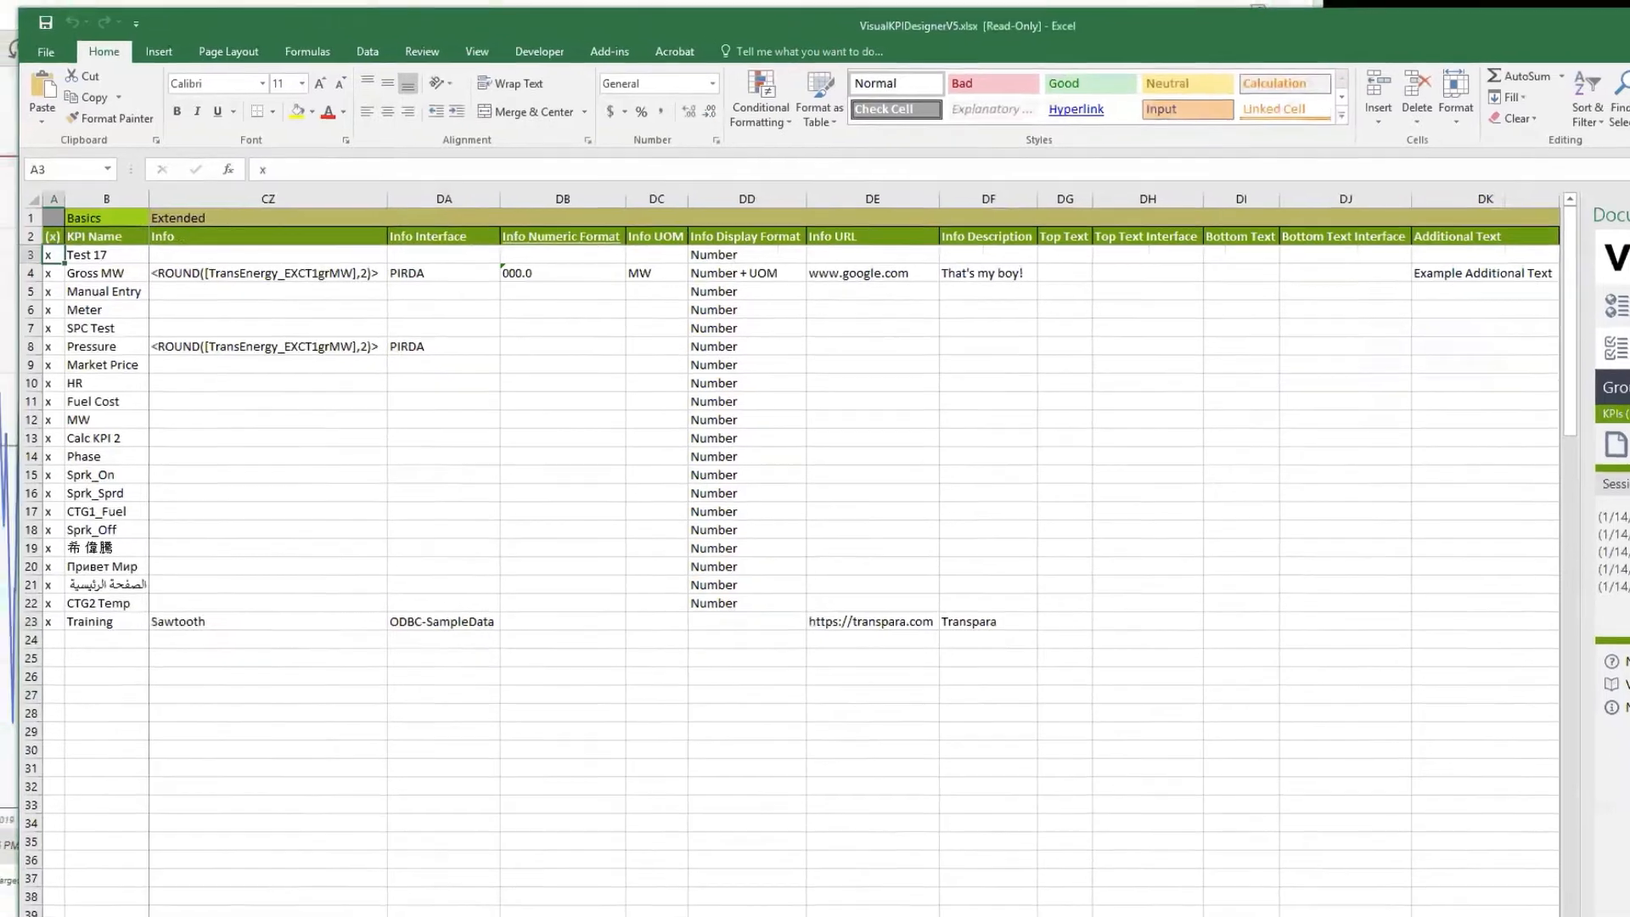
Switch to the Visual KPI website, refresh the Exton KPI list and compare the Training KPI's comment with its Info Description in the Excel worksheet.
key(alt+Tab)
key(F5)
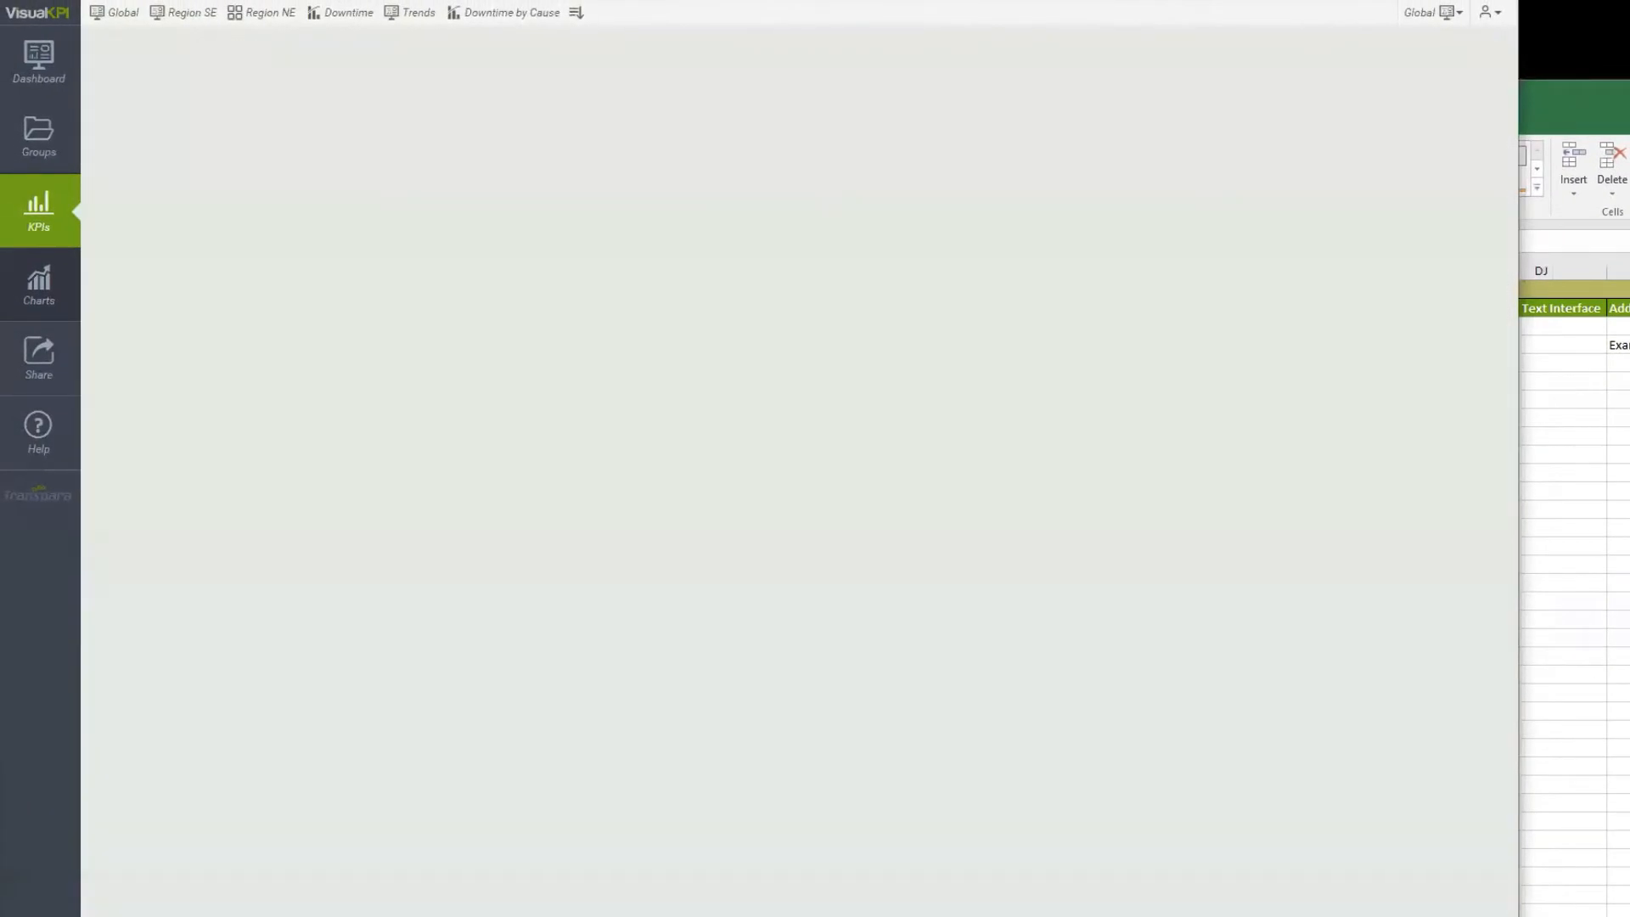
key(F5)
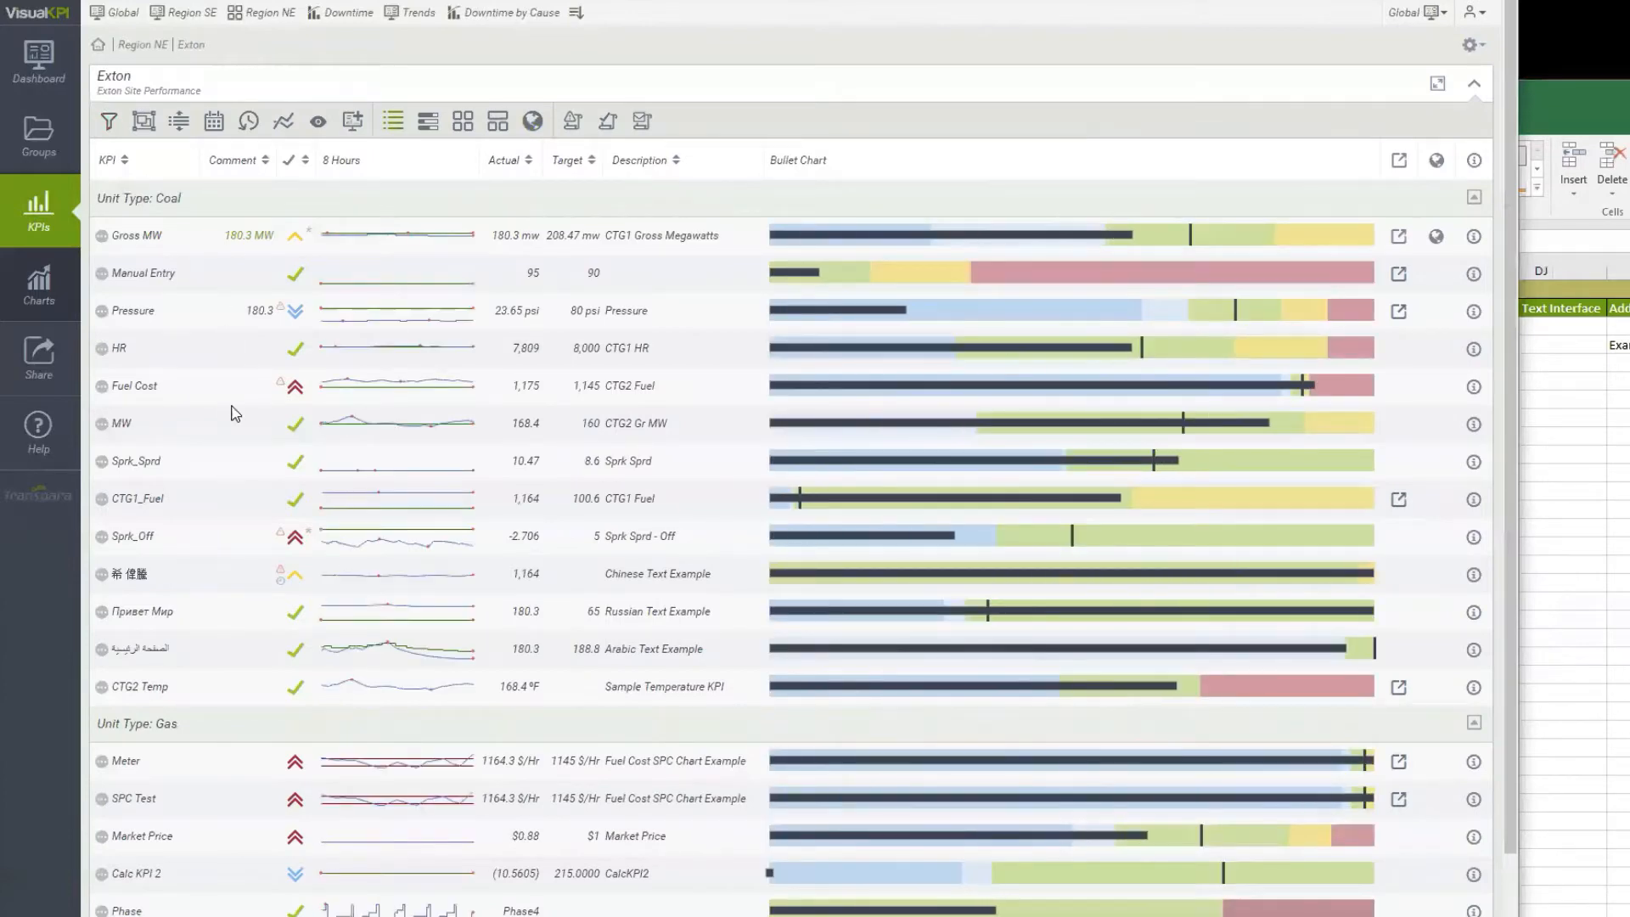
scroll(211, 474, down, 2)
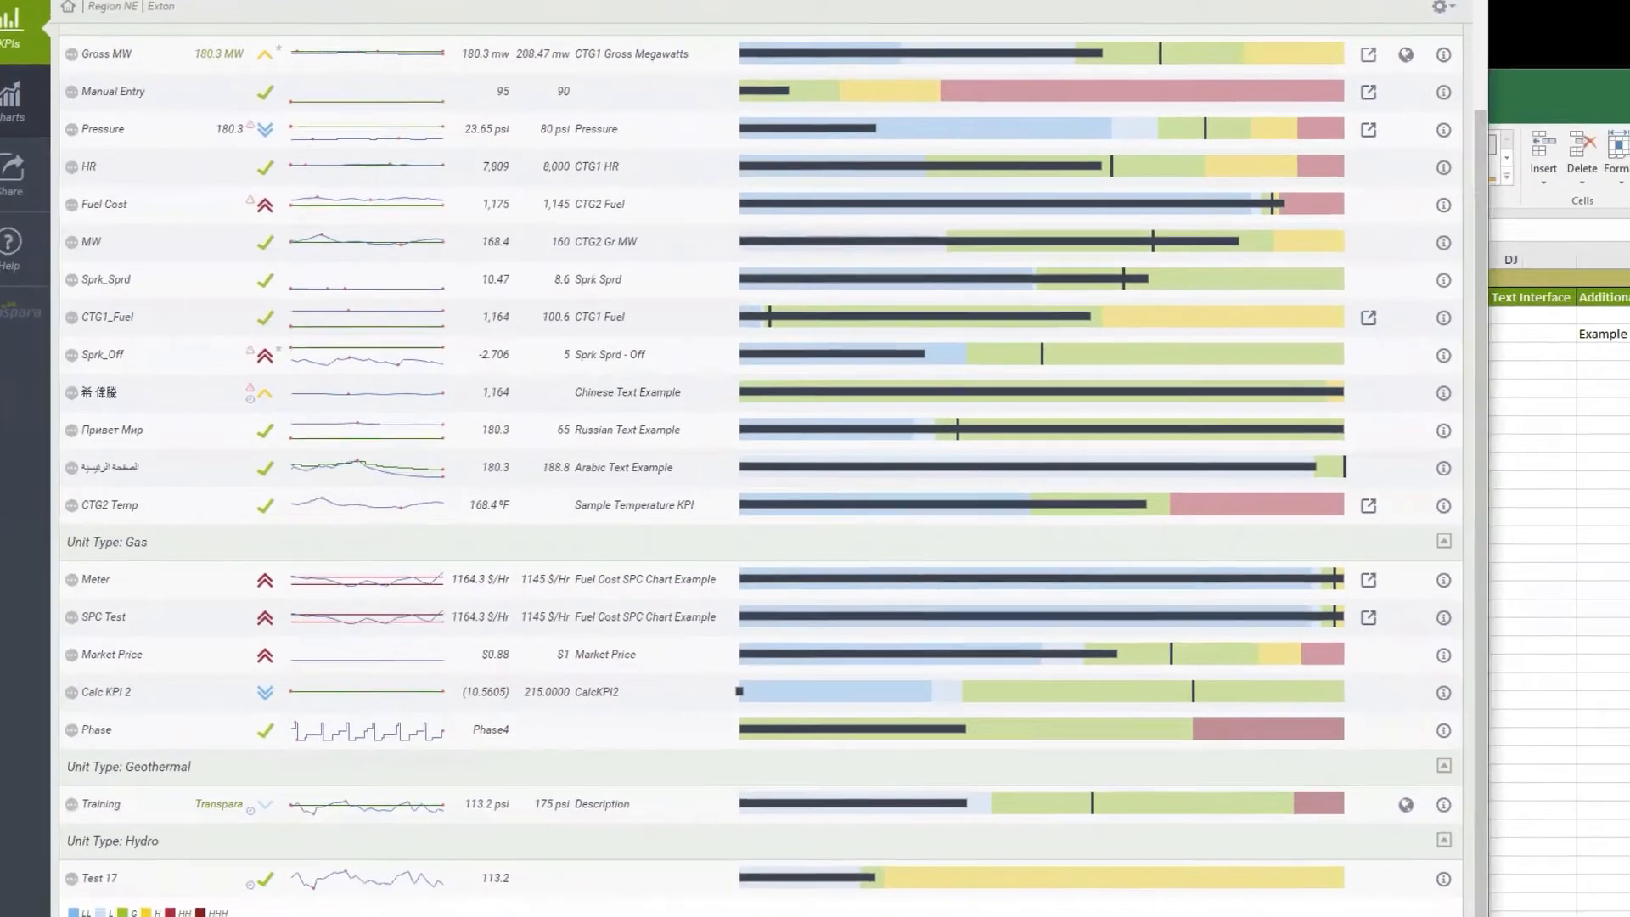
click(1618, 120)
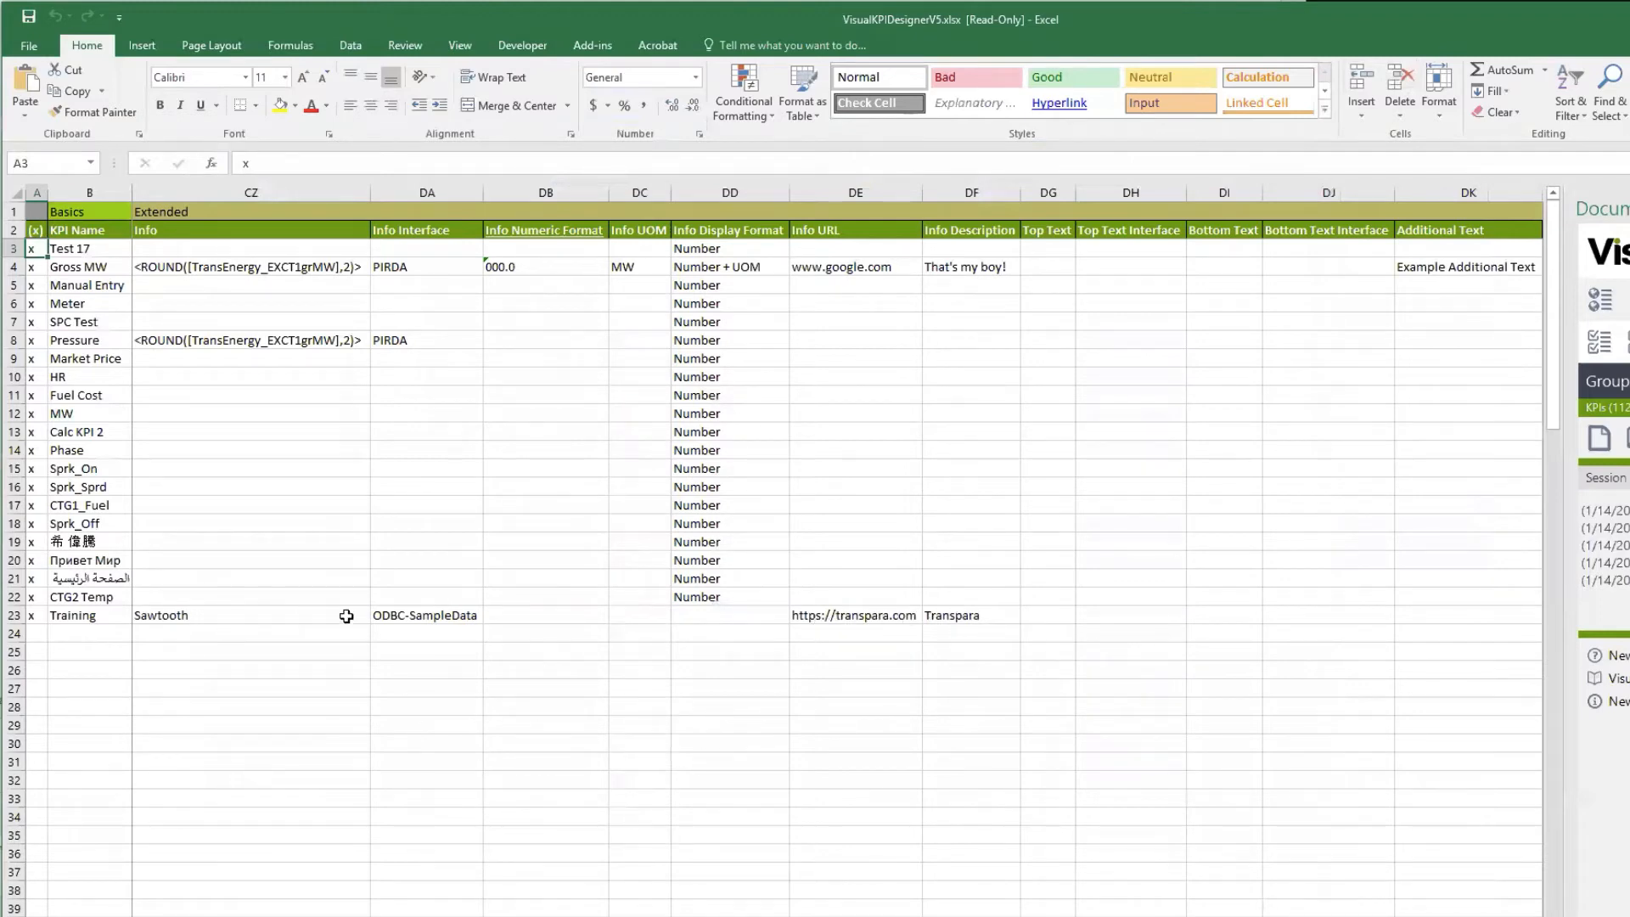
click(967, 616)
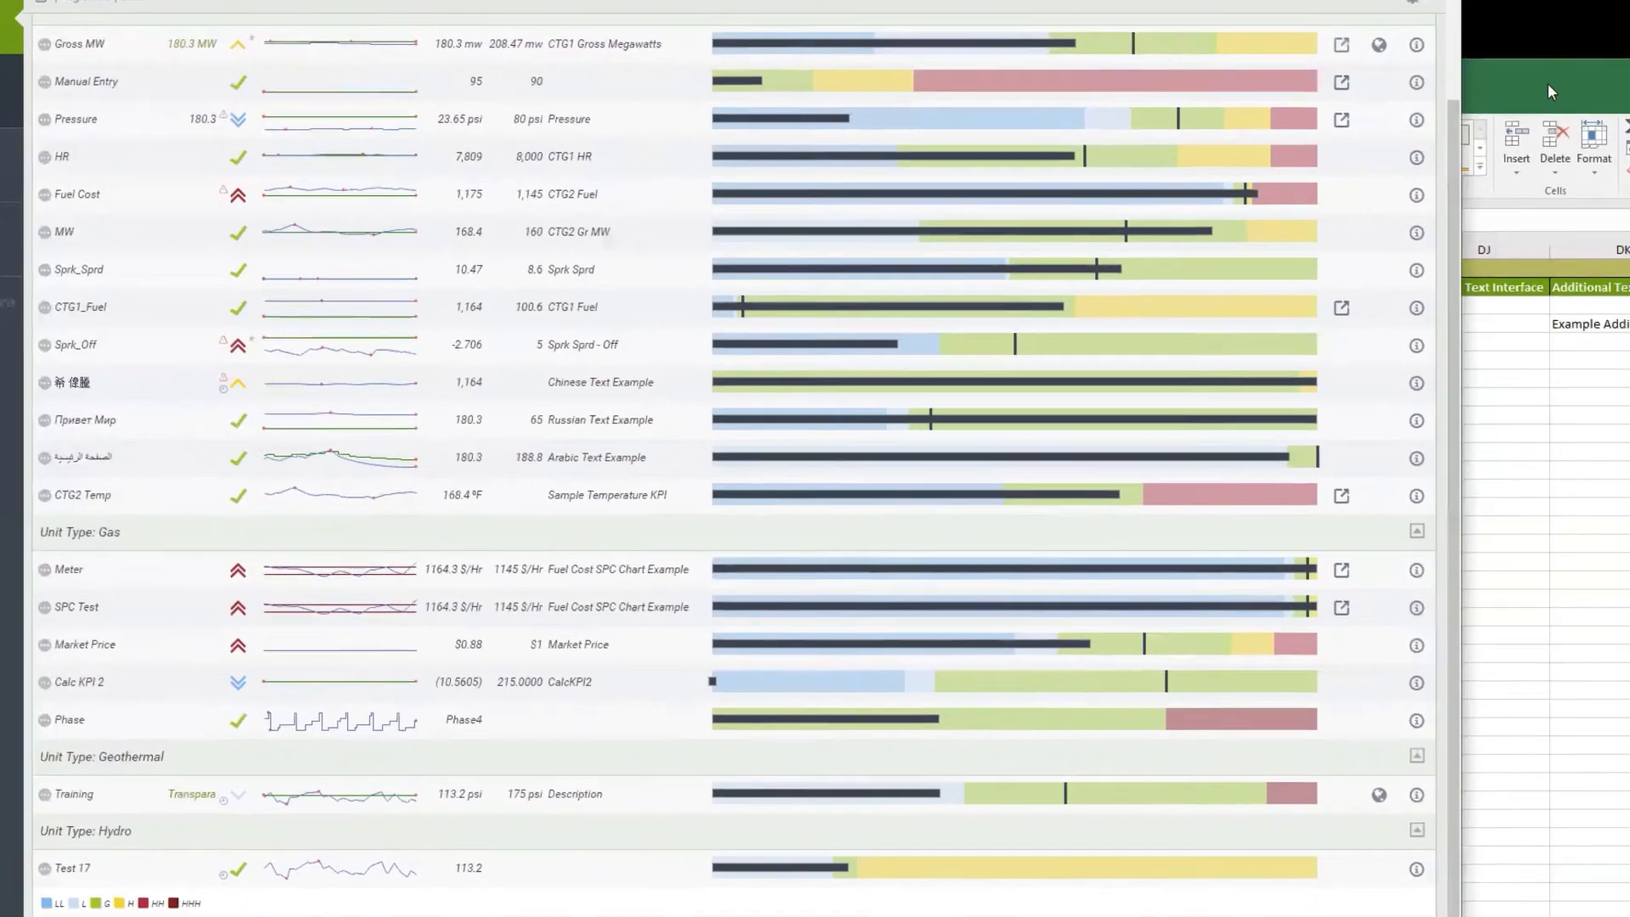
Return to the Excel worksheet and change the Training KPI's Info Interface to ODBC-NTS.
click(1601, 103)
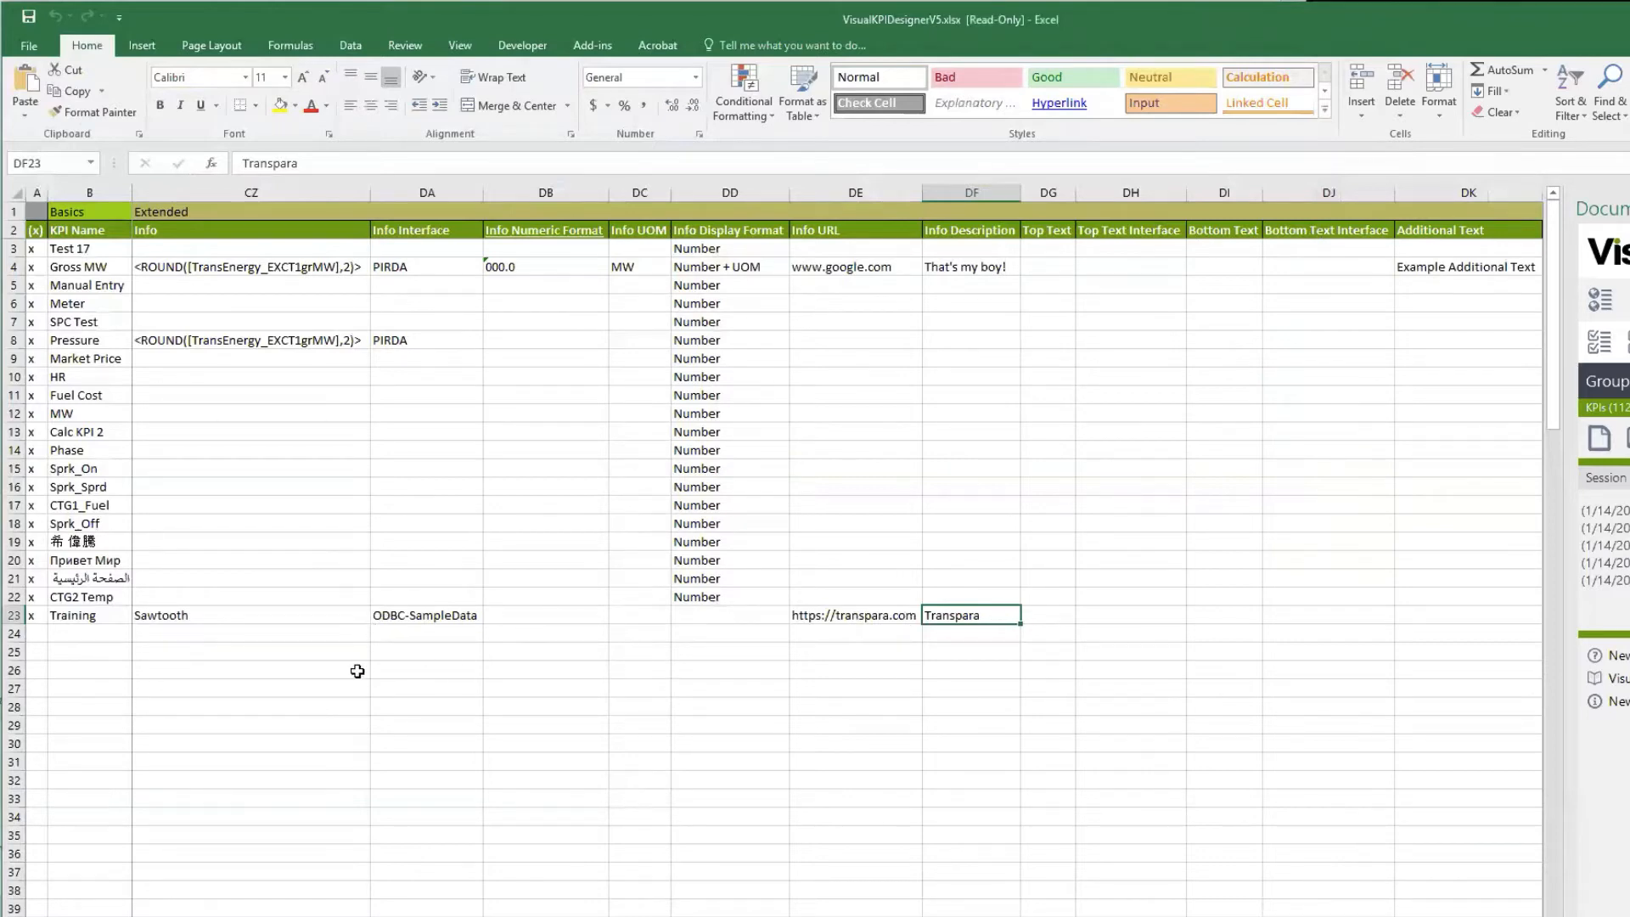
click(417, 615)
click(492, 615)
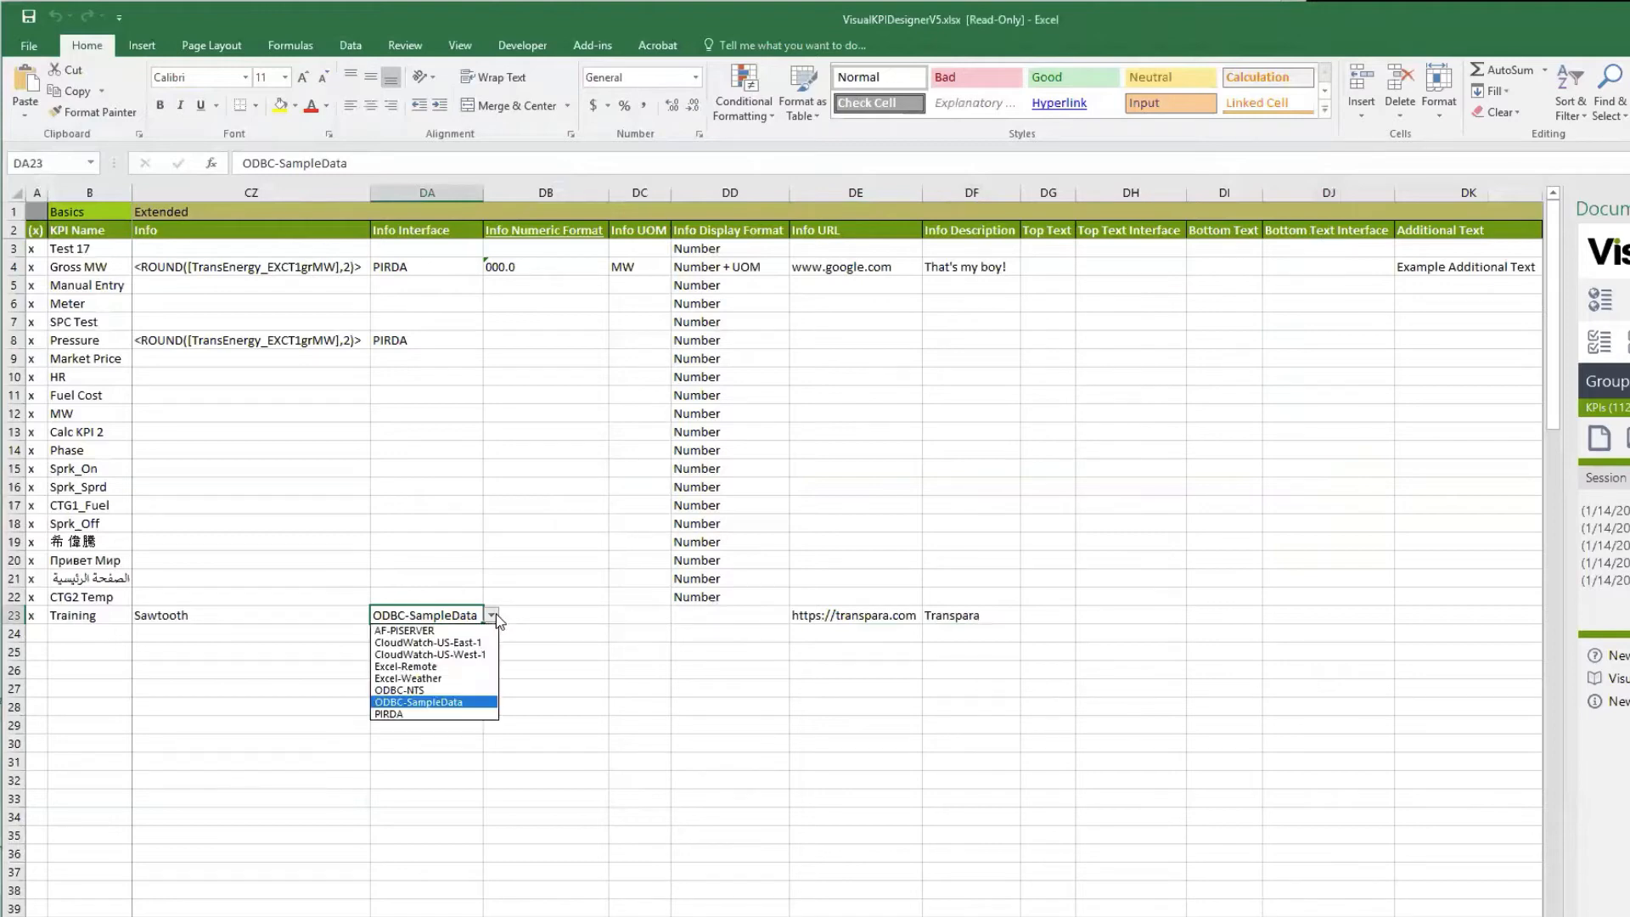
click(422, 690)
click(444, 705)
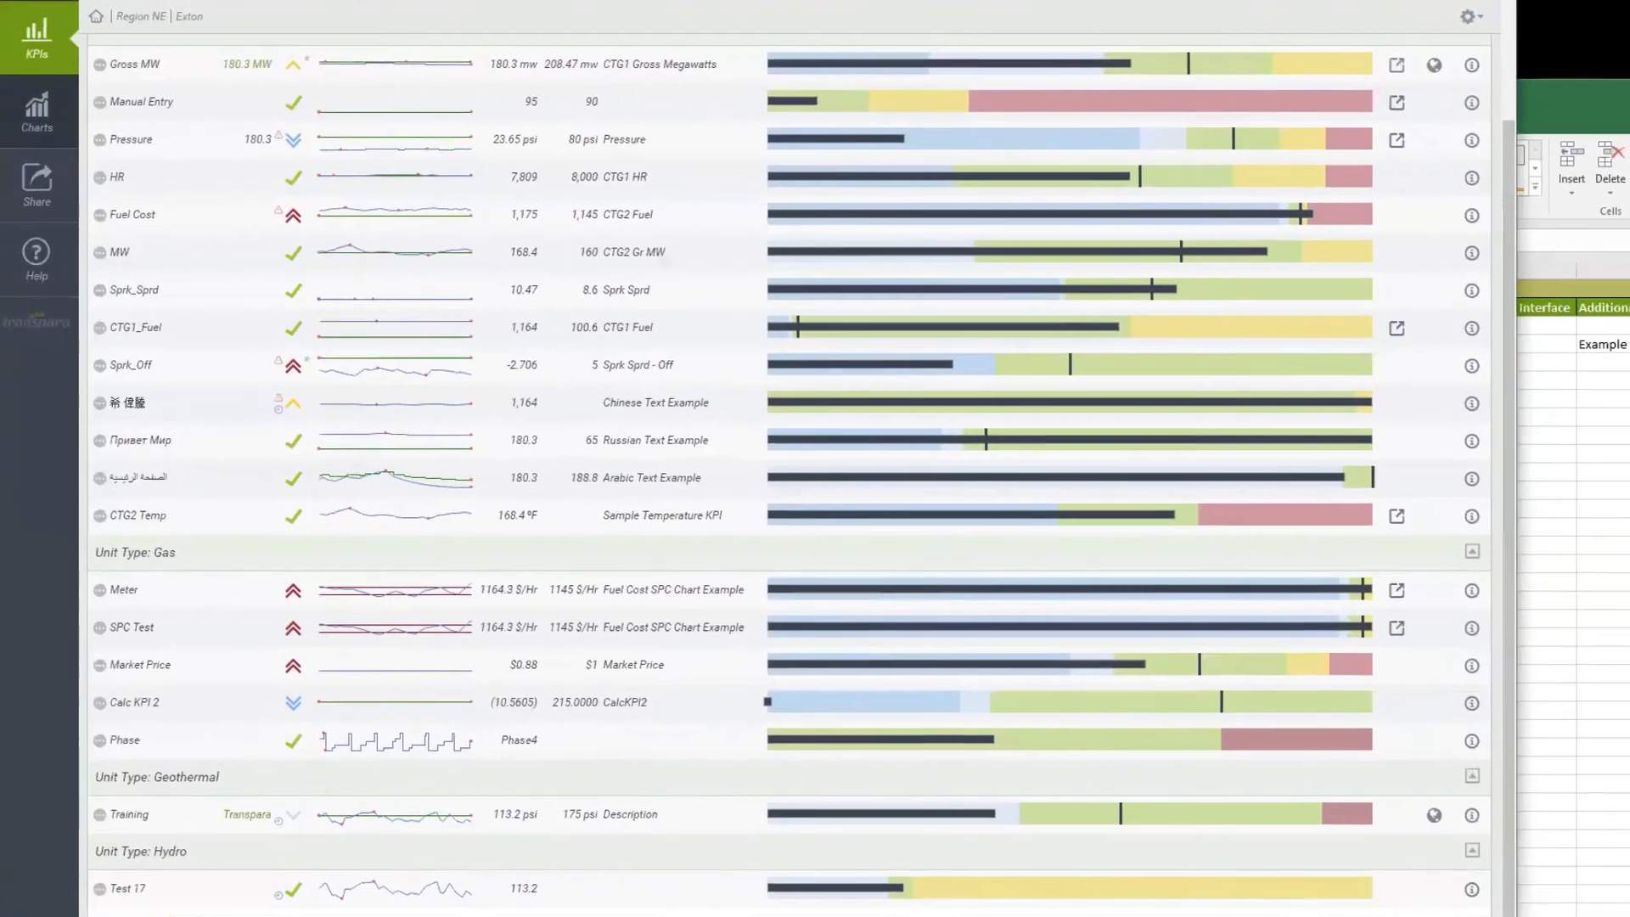
Refresh the Exton KPI list on the website, test the Training KPI's info link to the Transpara site and go back.
key(F5)
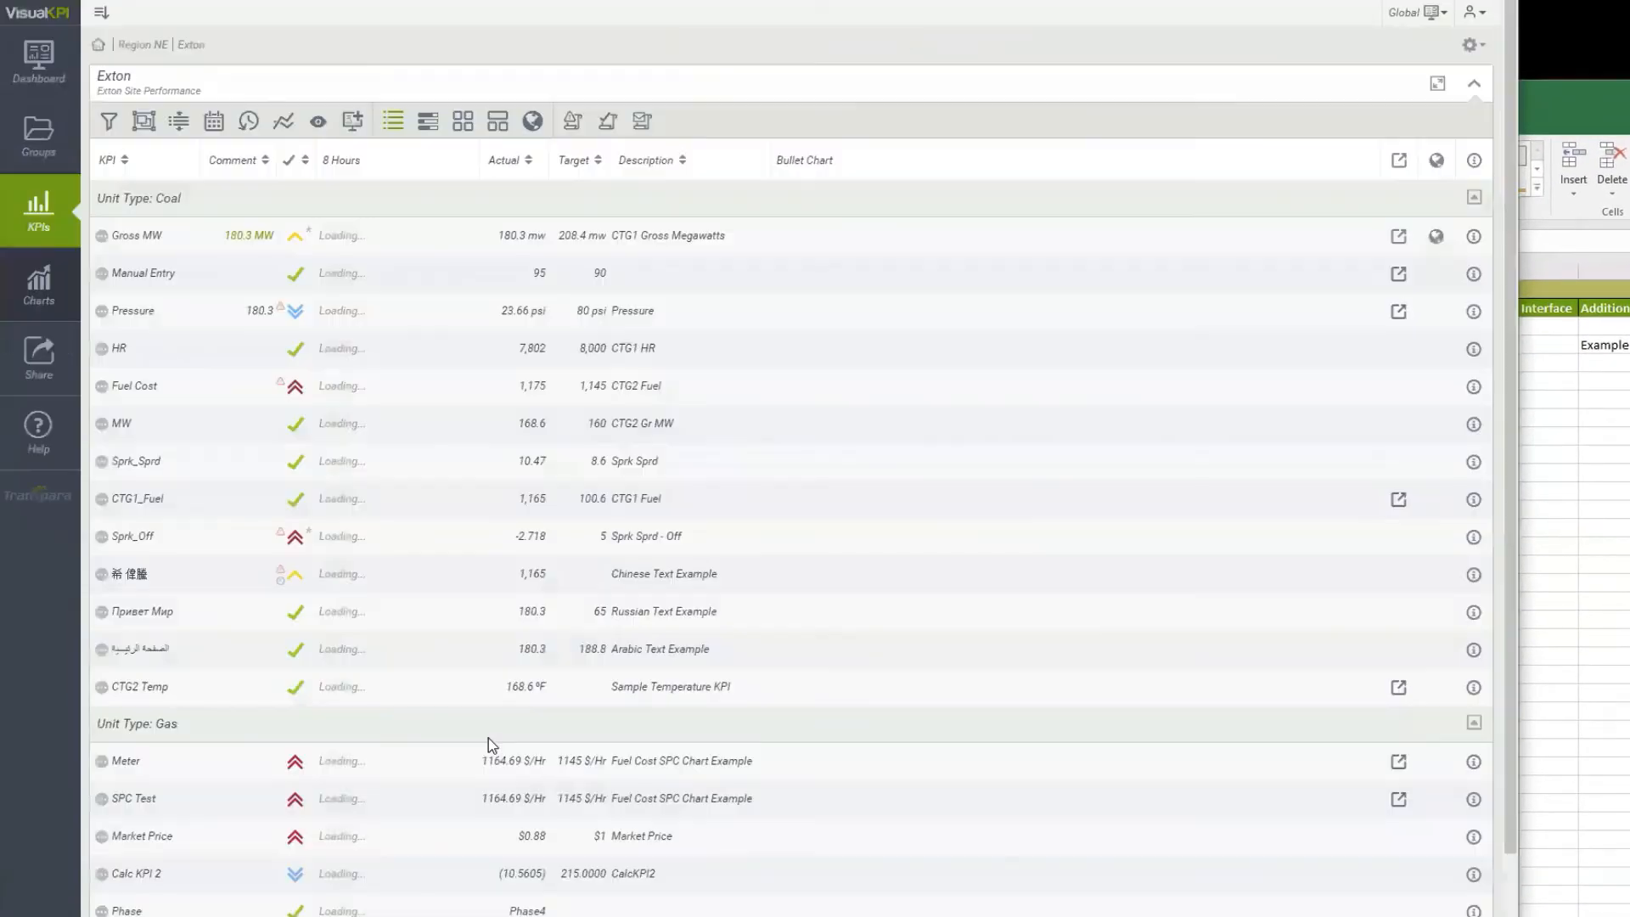
scroll(341, 747, down, 2)
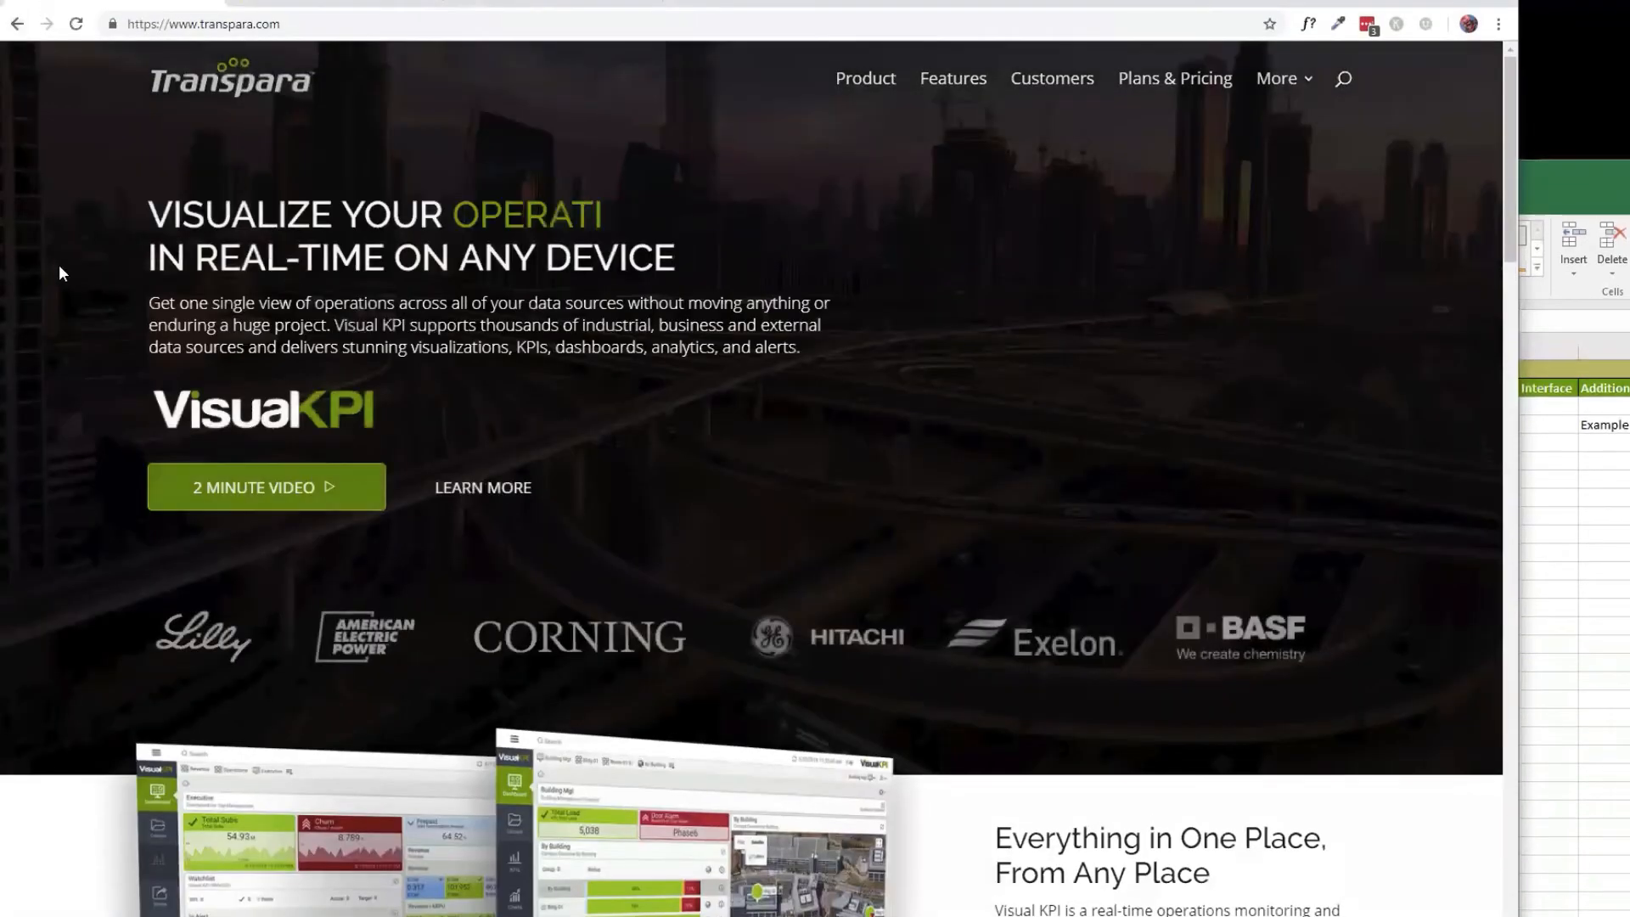
click(17, 24)
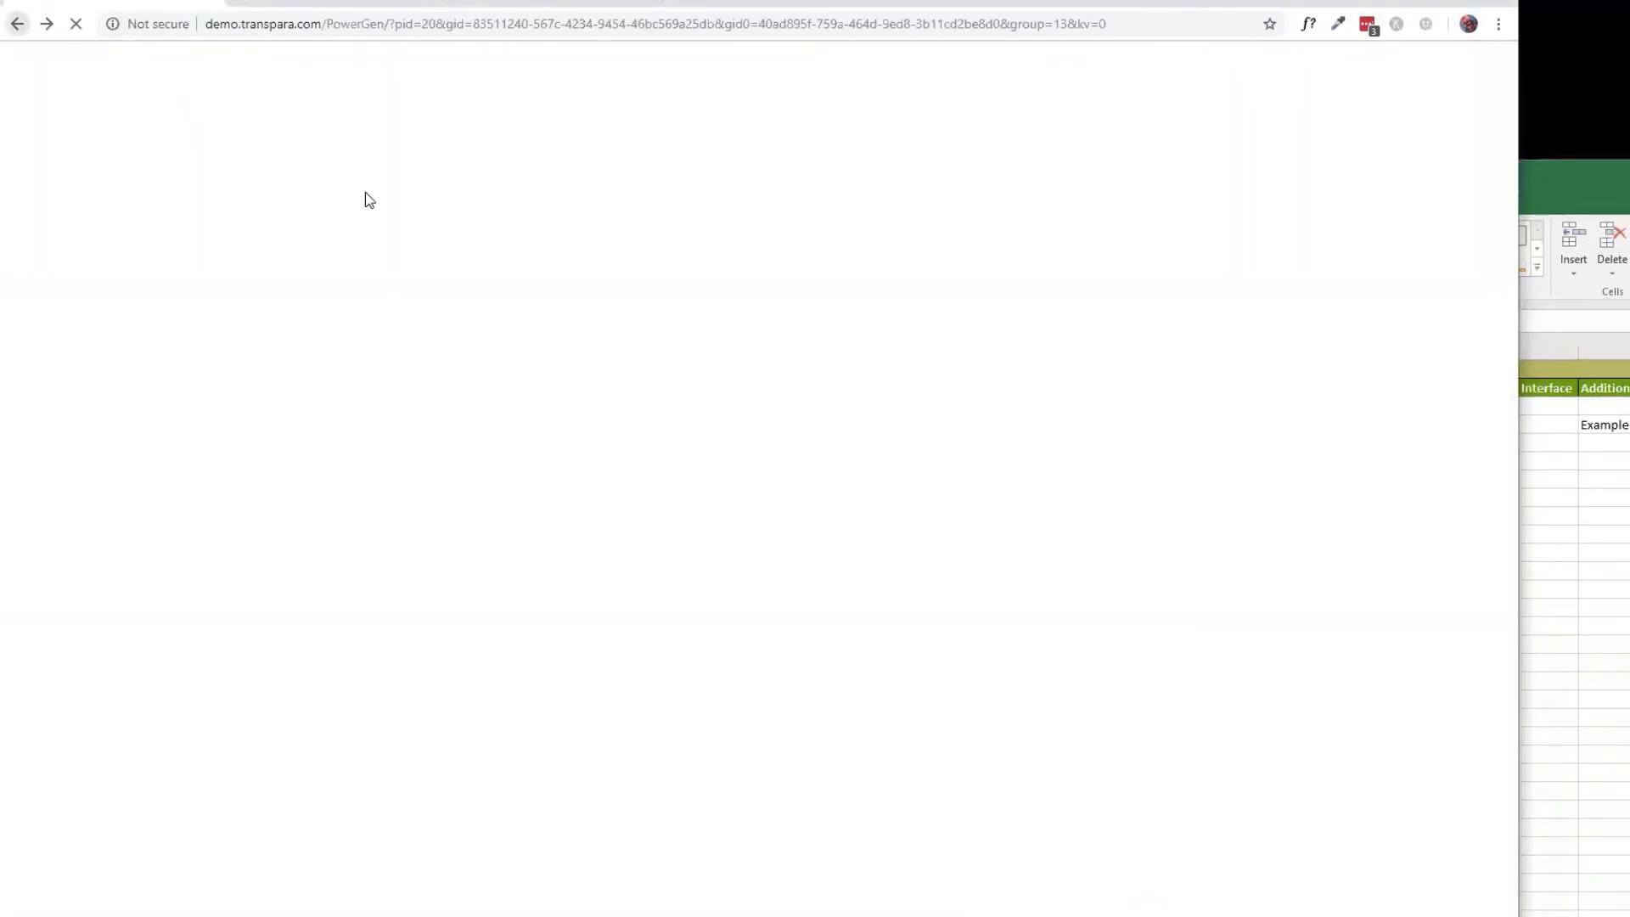